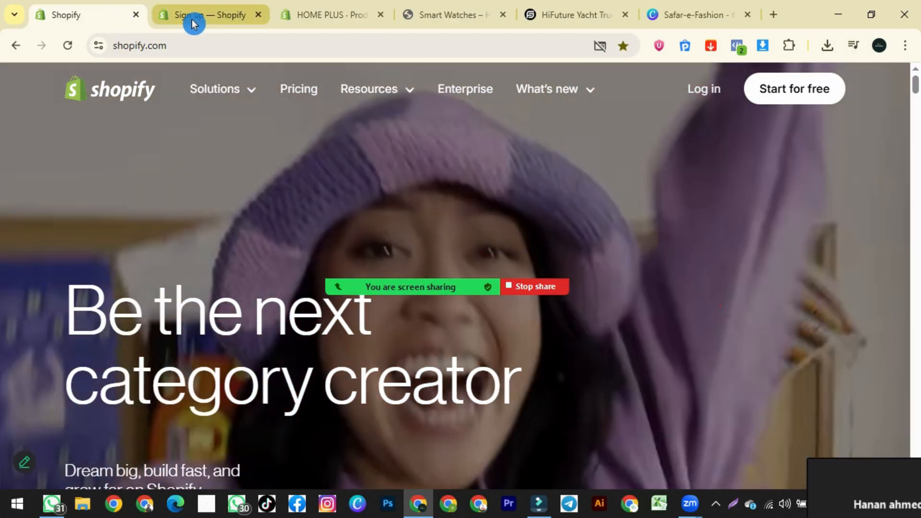
# - Review the sign-up options on the free-trial page and switch to the HOME PLUS store's product list
pyautogui.click(194, 21)
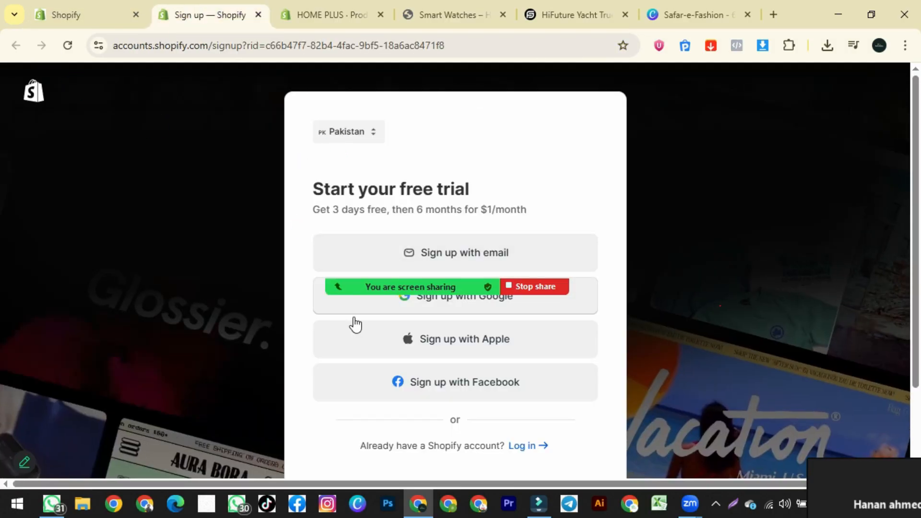
pyautogui.scroll(-2, 318, 288)
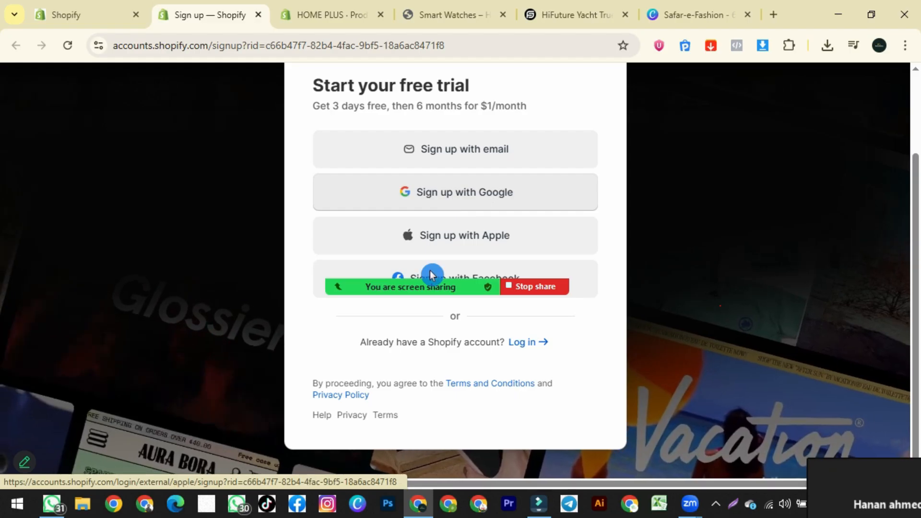
pyautogui.moveTo(440, 287)
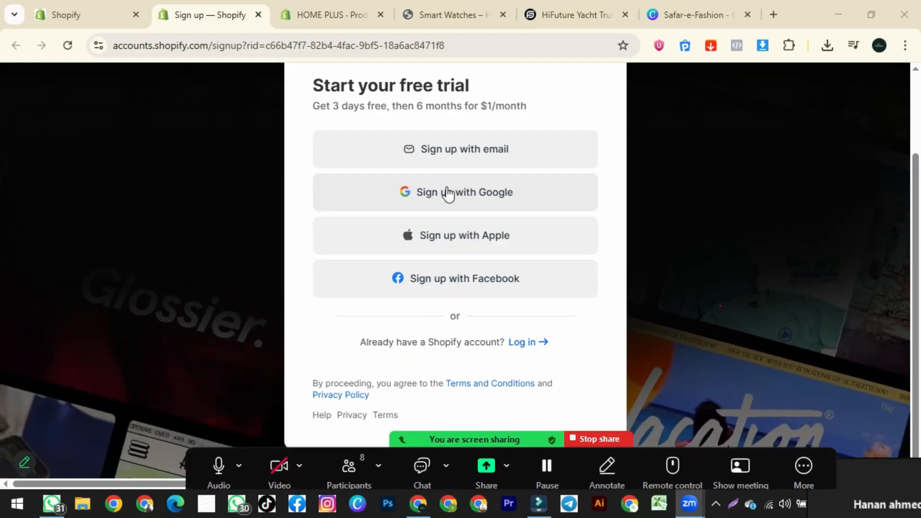
pyautogui.scroll(2, 445, 206)
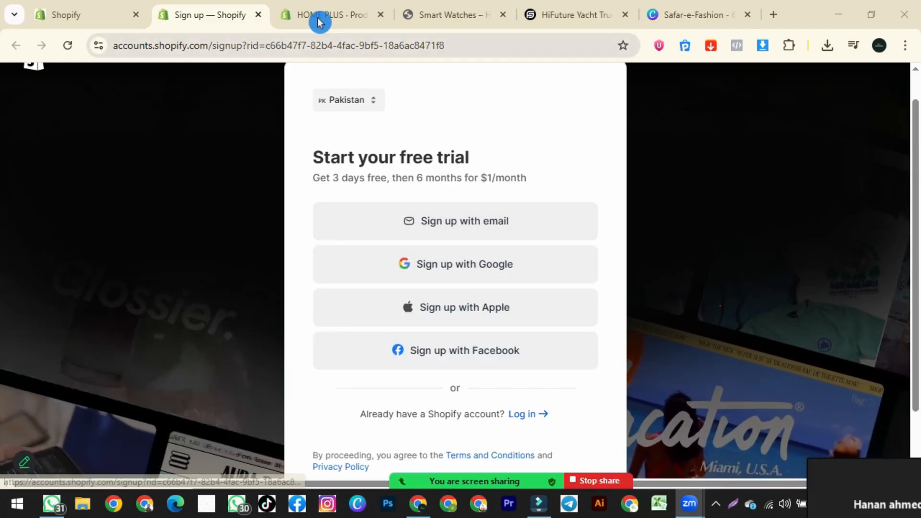
pyautogui.click(317, 14)
pyautogui.scroll(1, 298, 250)
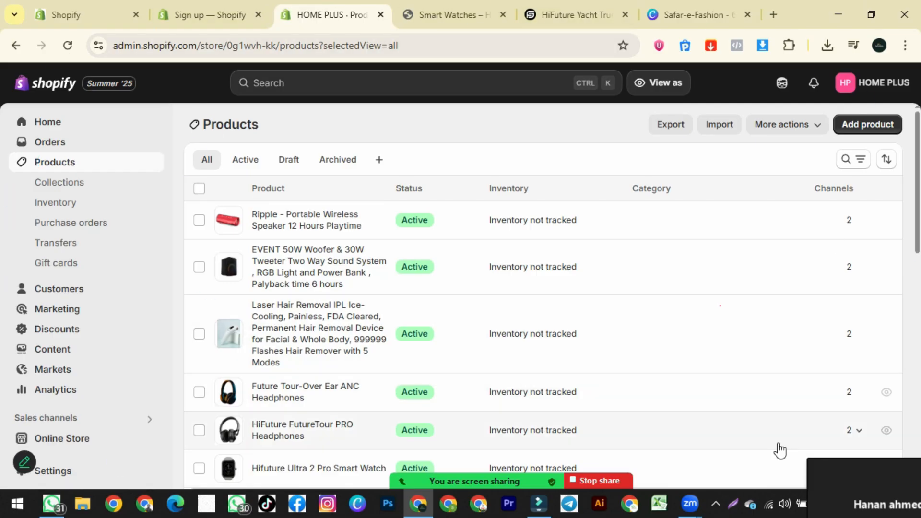
pyautogui.click(732, 512)
pyautogui.moveTo(0, 58); pyautogui.dragTo(188, 475)
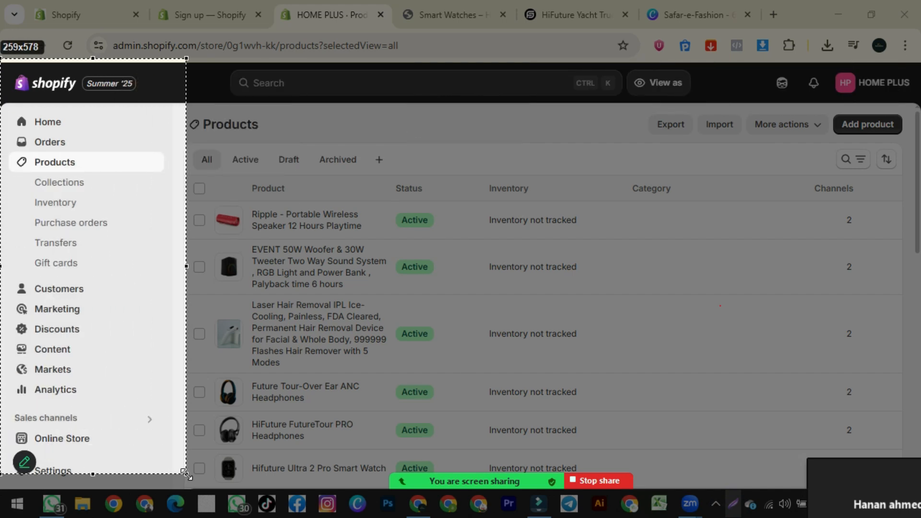
pyautogui.moveTo(104, 394); pyautogui.dragTo(274, 425)
pyautogui.moveTo(356, 296); pyautogui.dragTo(918, 335)
pyautogui.press('Escape')
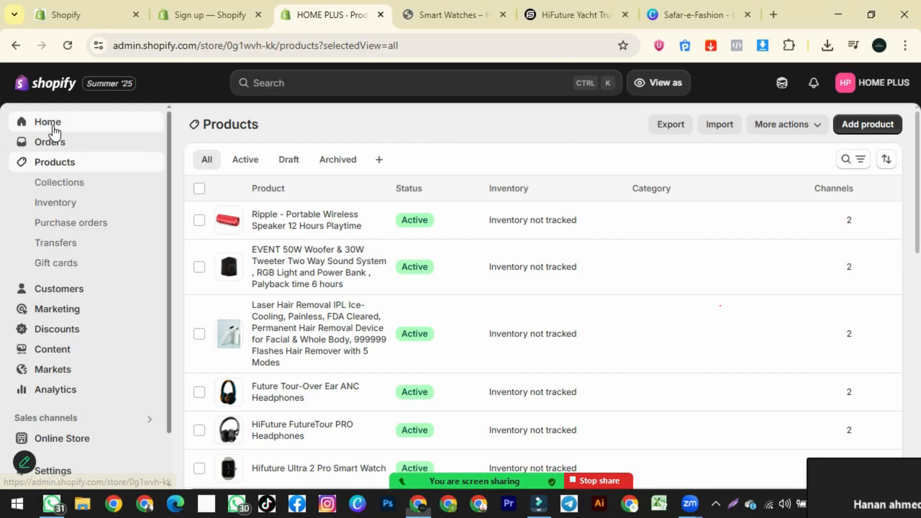
# - Look through the Orders, Products and Marketing sections of the store admin
pyautogui.click(49, 123)
pyautogui.click(65, 140)
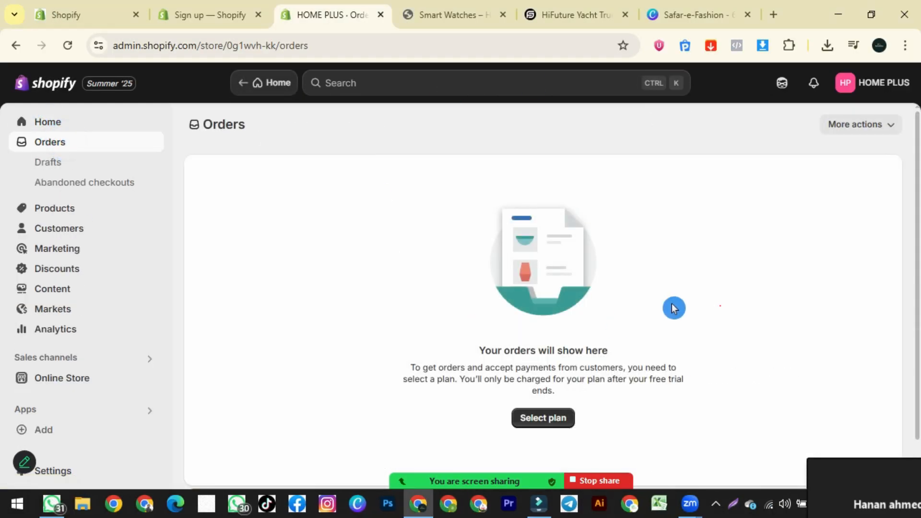
pyautogui.click(56, 211)
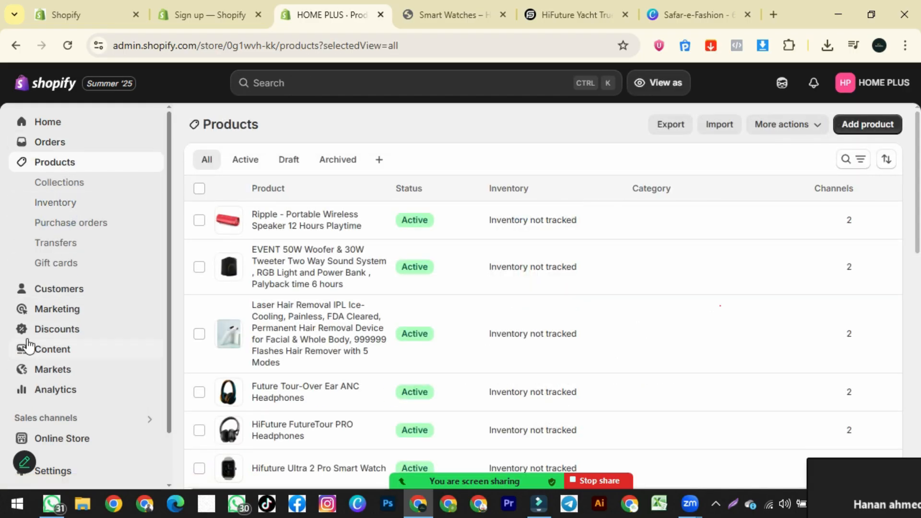
pyautogui.click(48, 307)
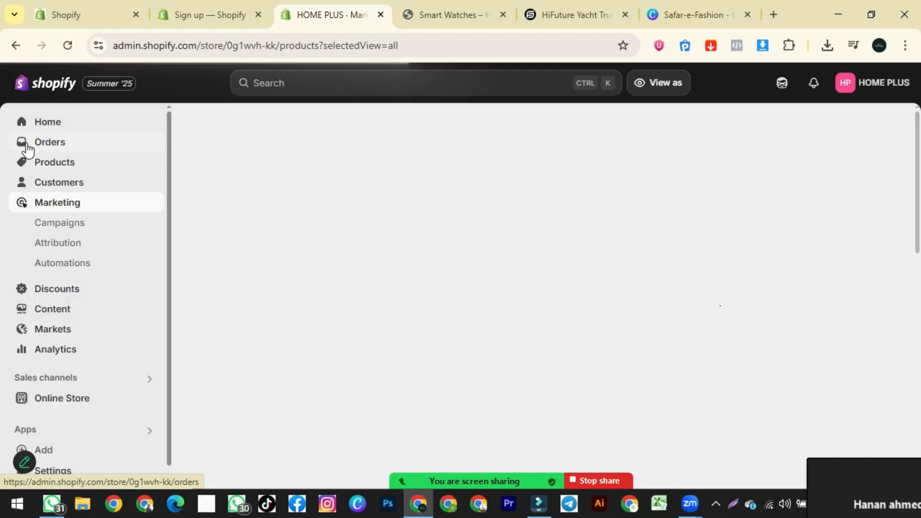
pyautogui.click(47, 119)
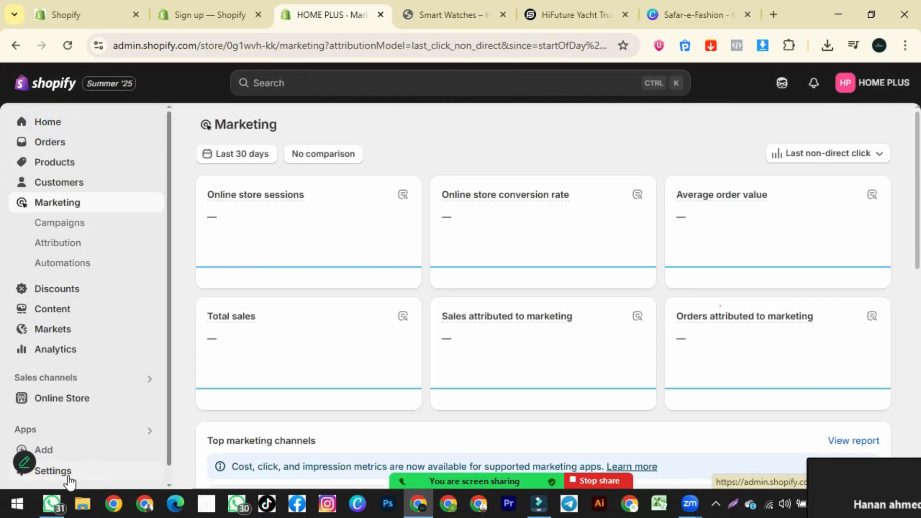
# - Open the store's general settings and review the profile's name, email and phone fields and the store account options
pyautogui.click(54, 471)
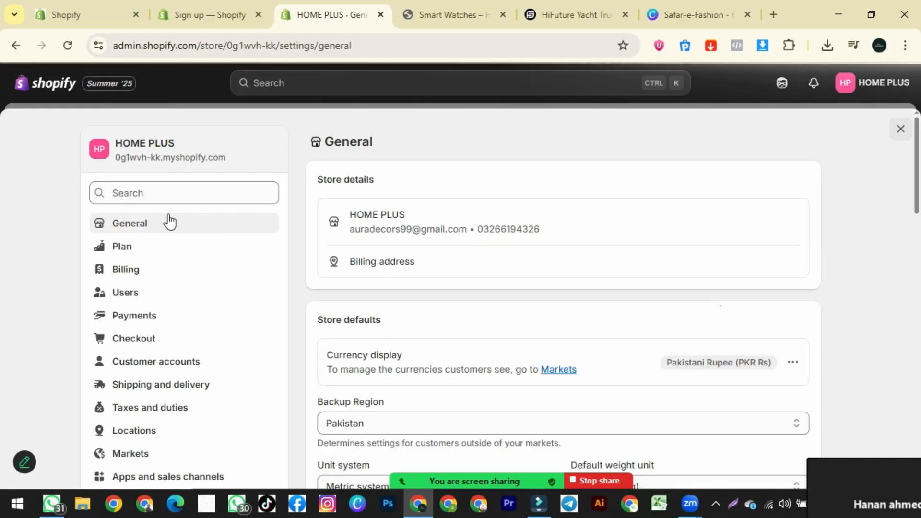
pyautogui.click(149, 232)
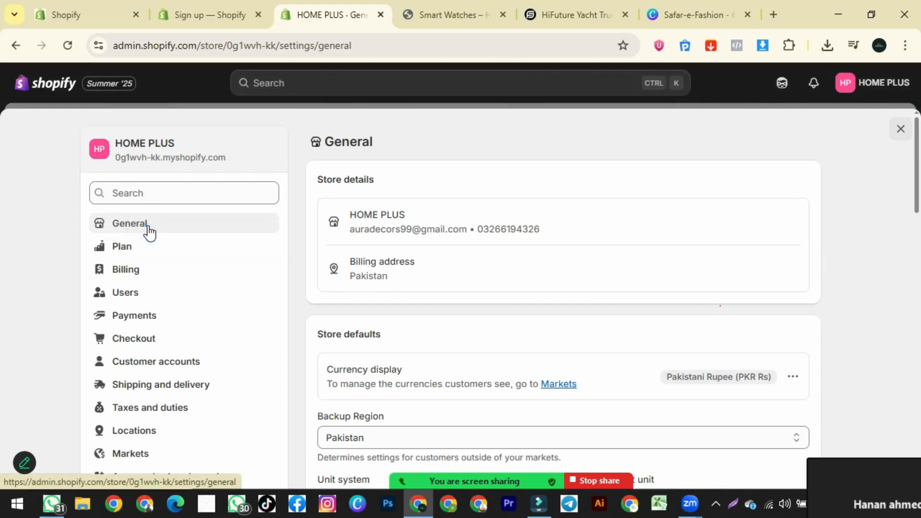
pyautogui.click(794, 224)
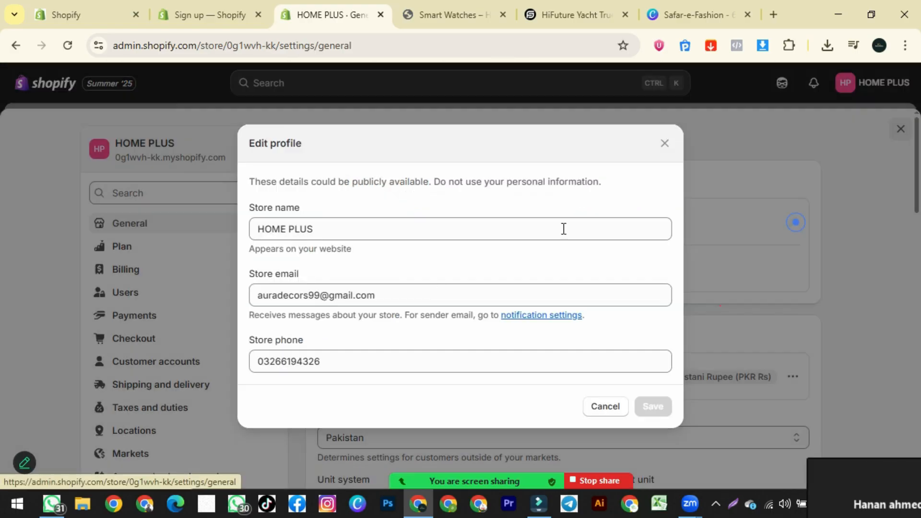
pyautogui.click(385, 257)
pyautogui.click(288, 264)
pyautogui.click(428, 269)
pyautogui.click(699, 154)
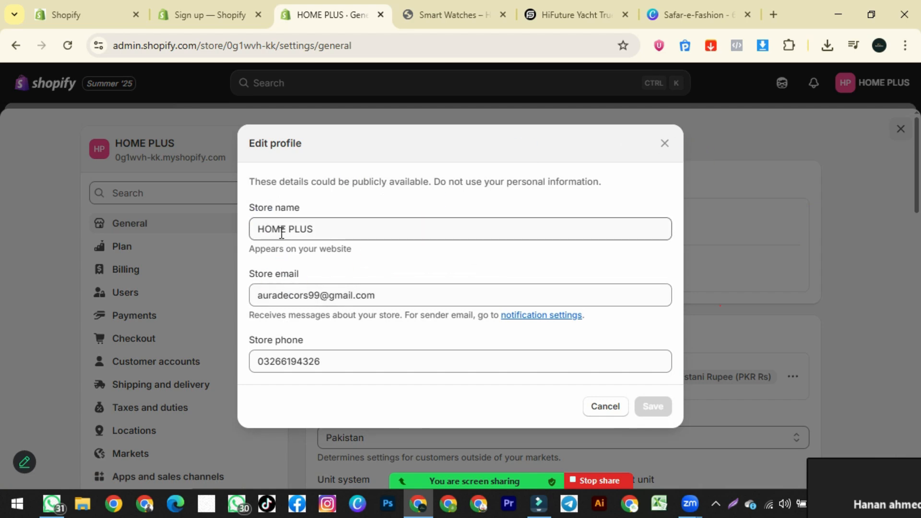
pyautogui.moveTo(323, 232); pyautogui.dragTo(247, 224)
pyautogui.click(361, 361)
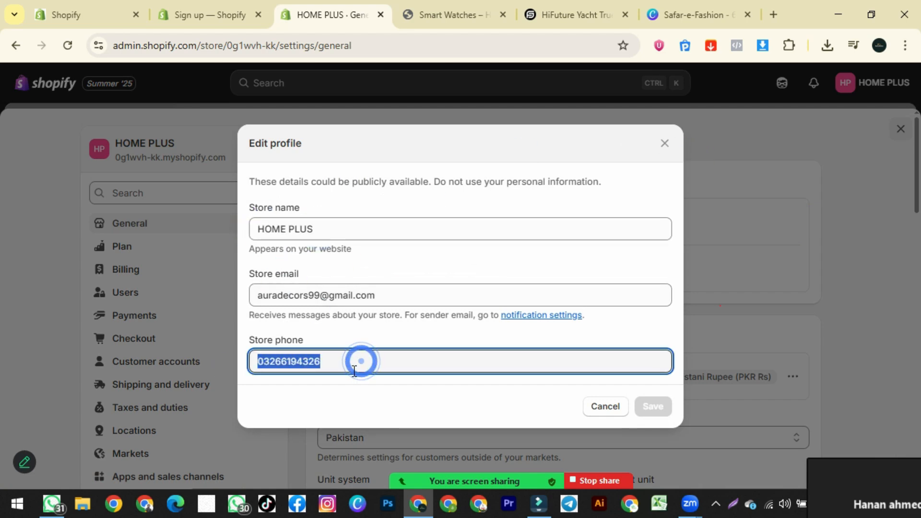
pyautogui.click(687, 134)
pyautogui.click(887, 87)
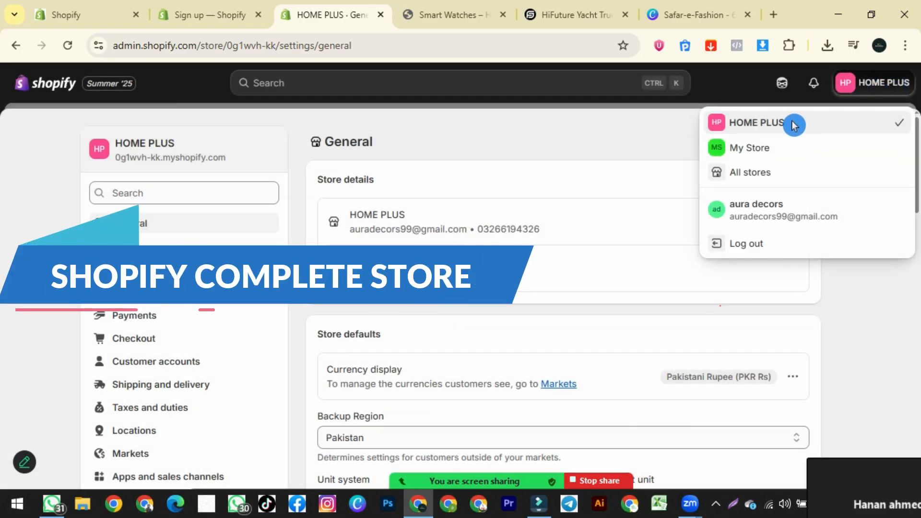
pyautogui.click(290, 216)
# - Open the payment settings and examine which manual payment methods can be added
pyautogui.scroll(-3, 290, 215)
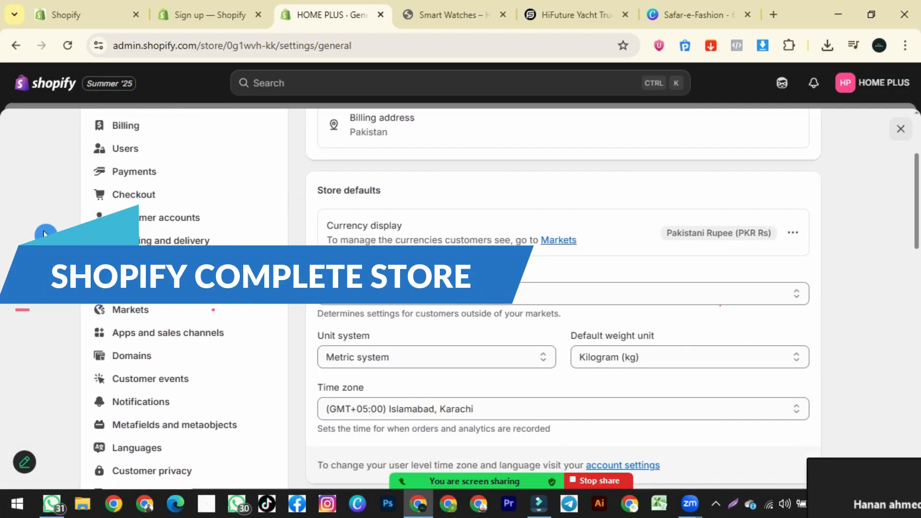
pyautogui.scroll(2, 48, 226)
pyautogui.click(151, 243)
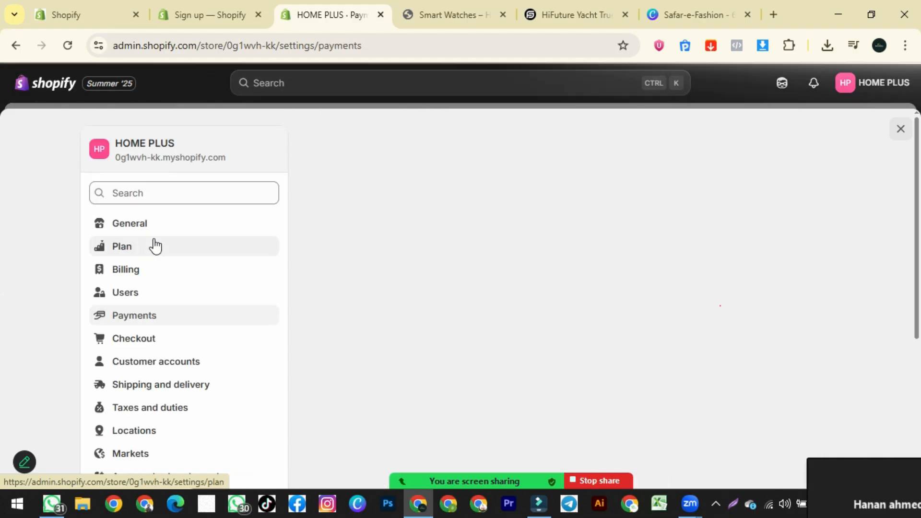
pyautogui.scroll(-10, 479, 257)
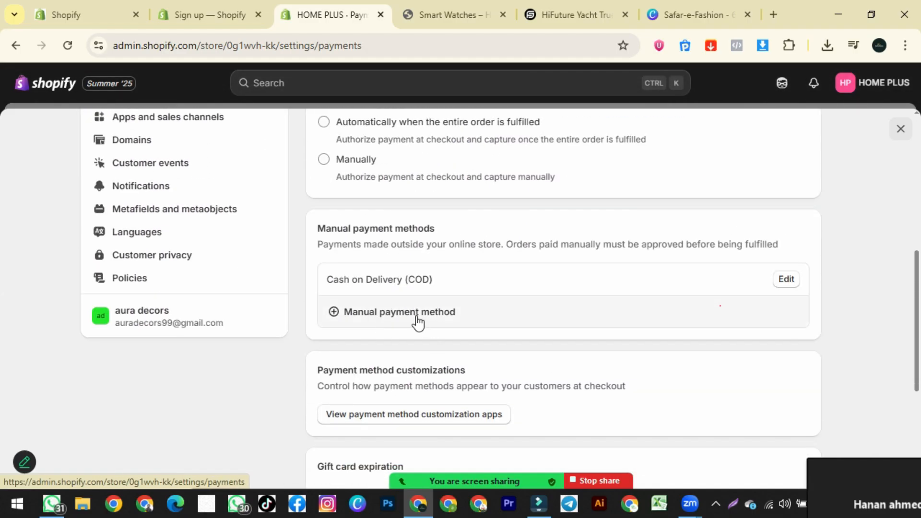
pyautogui.click(389, 317)
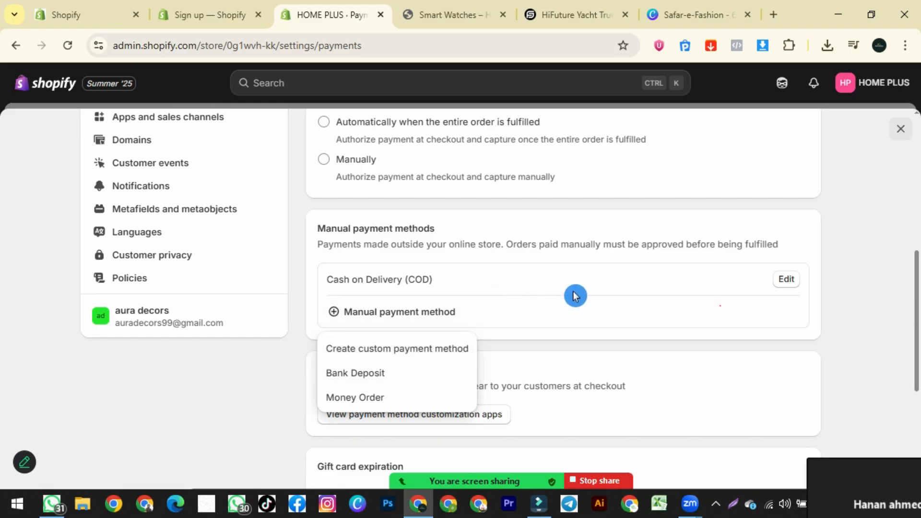
pyautogui.click(599, 293)
pyautogui.scroll(6, 599, 292)
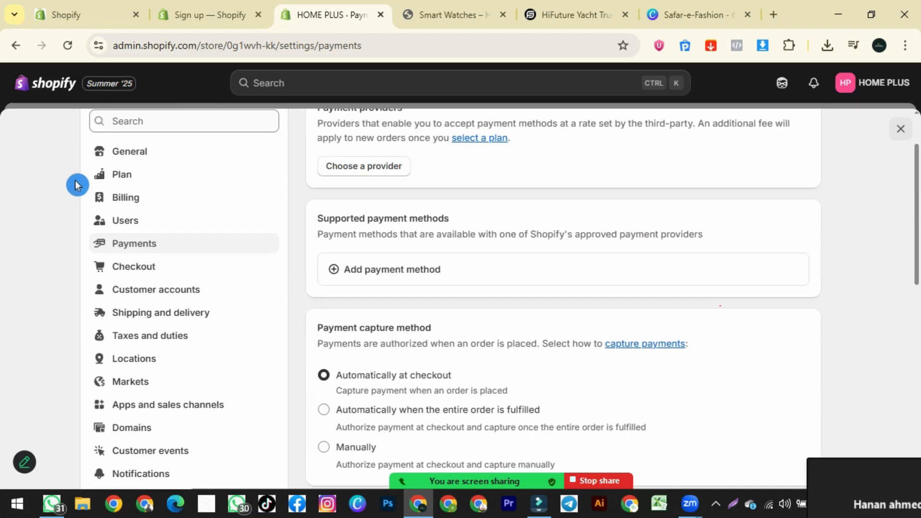
# - Examine the customer contact method and customer information options in the checkout settings
pyautogui.click(155, 272)
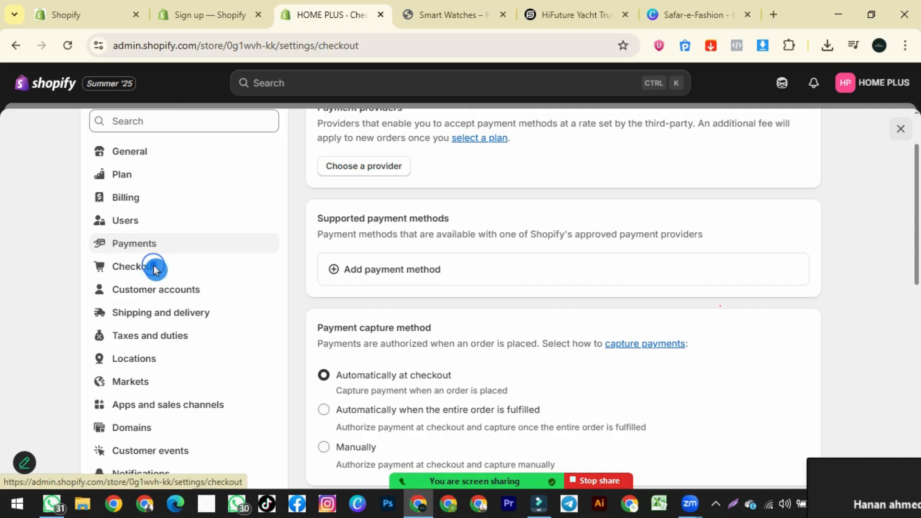
pyautogui.scroll(-5, 479, 278)
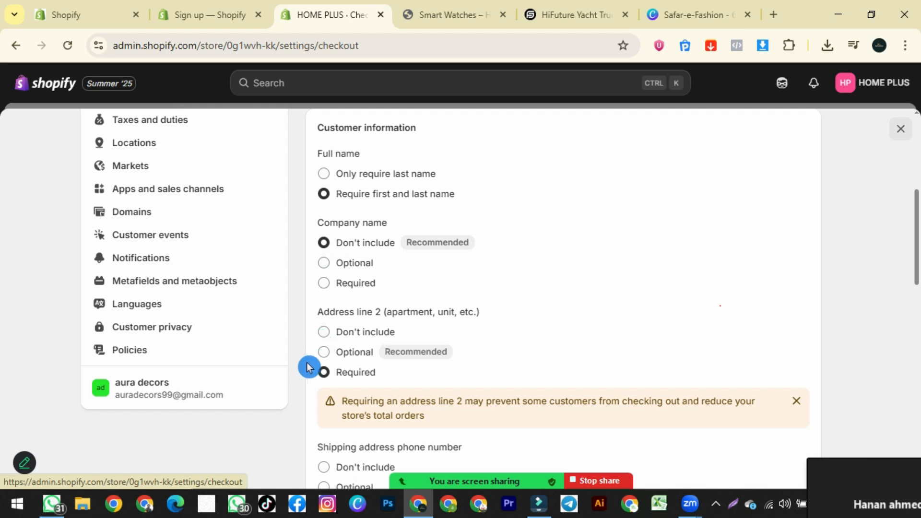
pyautogui.scroll(-3, 363, 379)
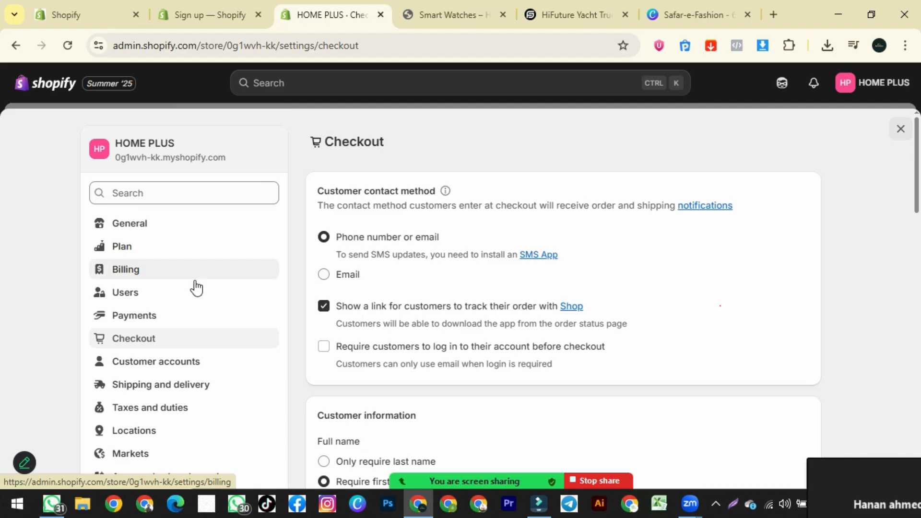
pyautogui.scroll(-2, 164, 319)
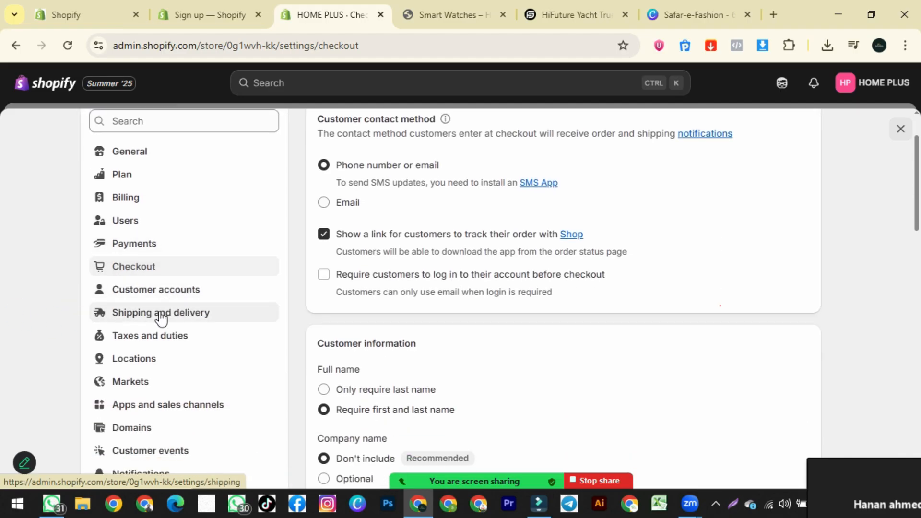
# - Open the general shipping rates for all products and review the domestic and international shipping zones
pyautogui.click(161, 314)
pyautogui.scroll(-3, 590, 257)
pyautogui.scroll(3, 529, 235)
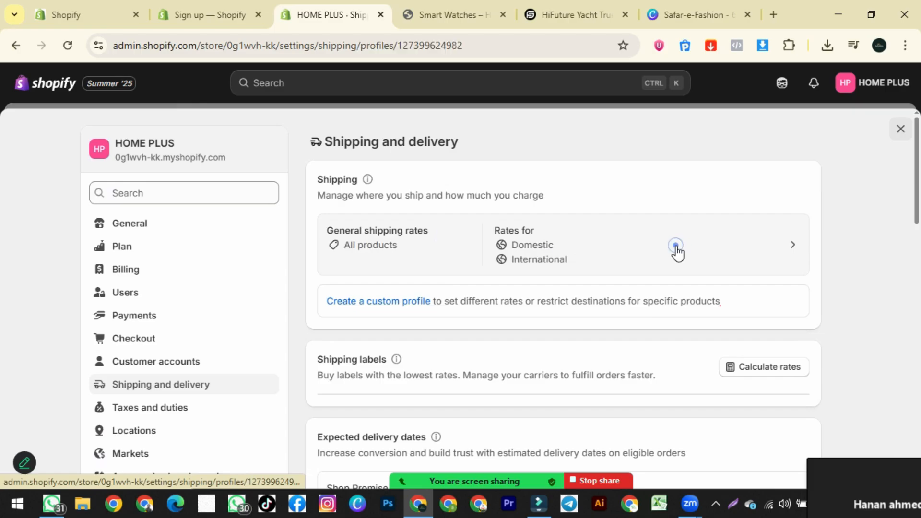
pyautogui.click(677, 247)
pyautogui.scroll(-5, 517, 292)
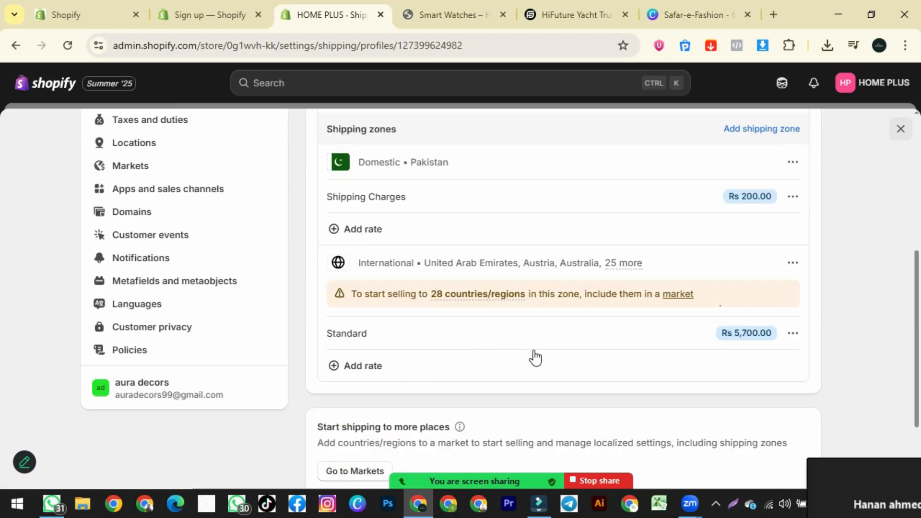
pyautogui.scroll(3, 535, 357)
# - Edit the Pakistan domestic zone's Shipping Charges rate, accept its existing details, and save the shipping profile
pyautogui.click(722, 355)
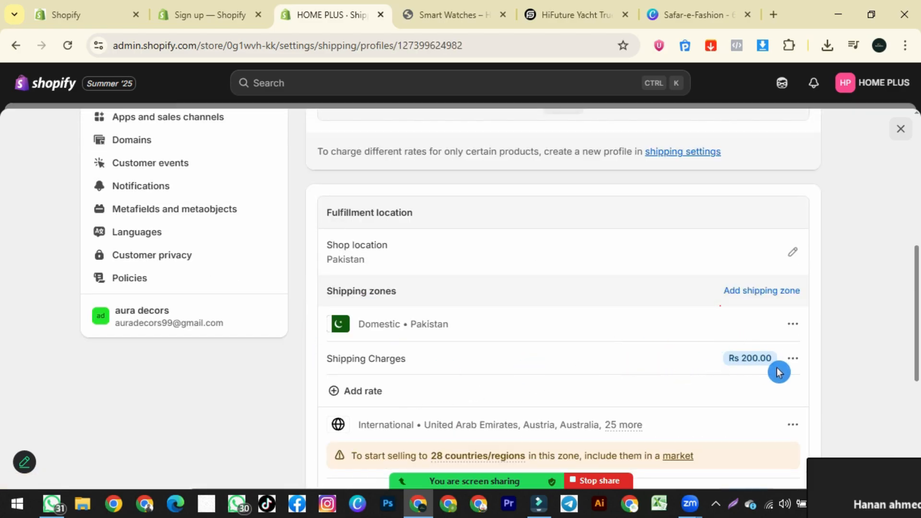
pyautogui.click(792, 368)
pyautogui.click(768, 385)
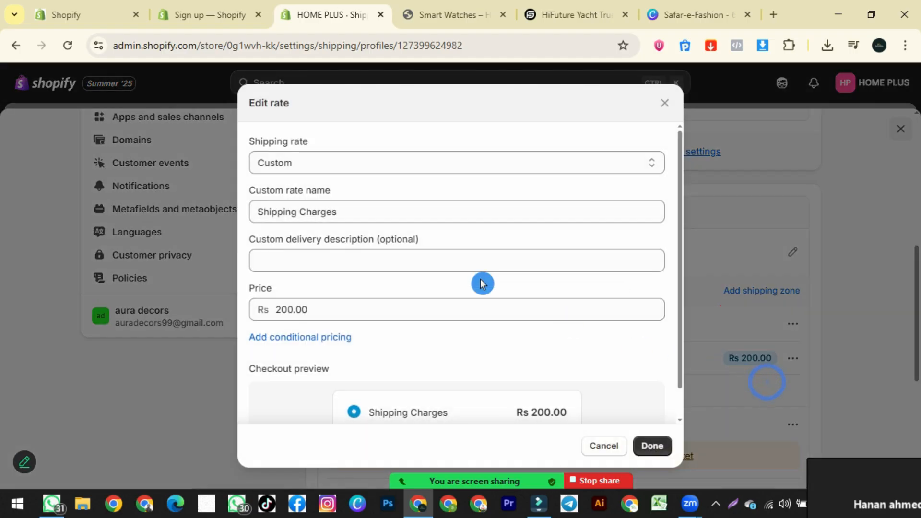
pyautogui.click(287, 189)
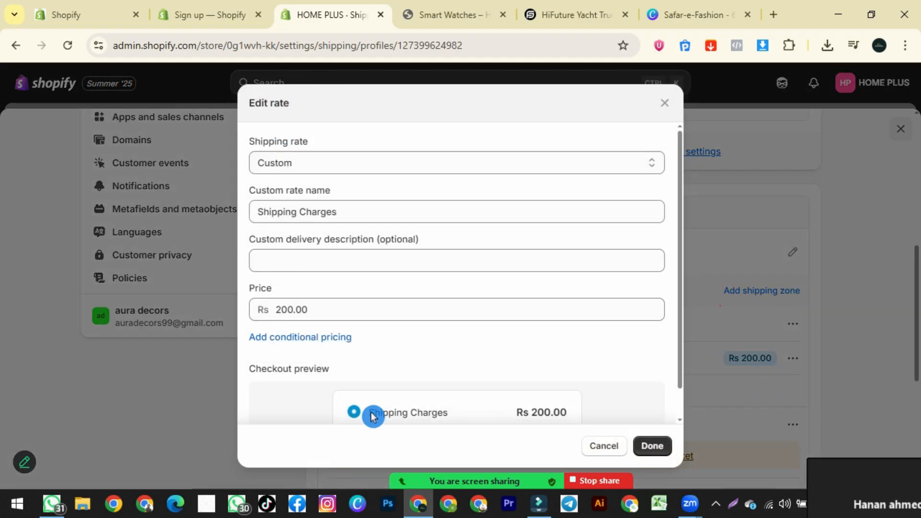
pyautogui.click(653, 446)
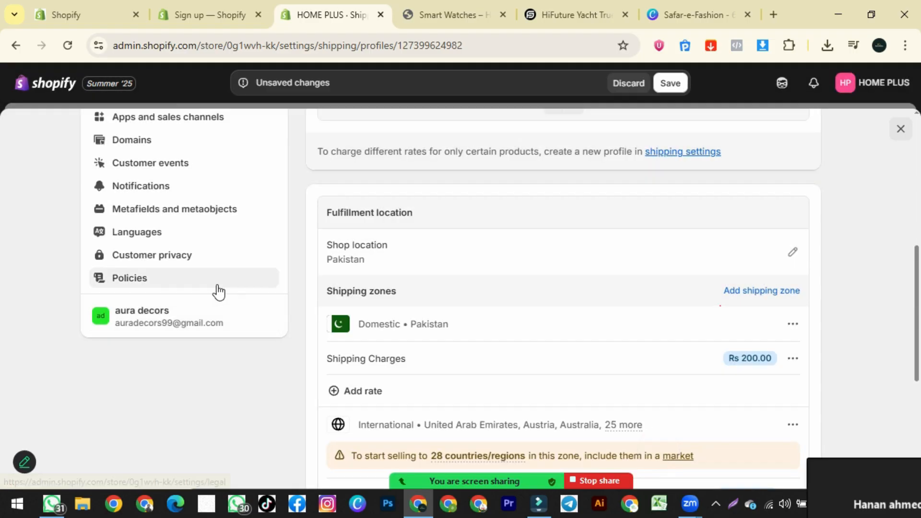
pyautogui.scroll(5, 214, 292)
pyautogui.scroll(-3, 204, 336)
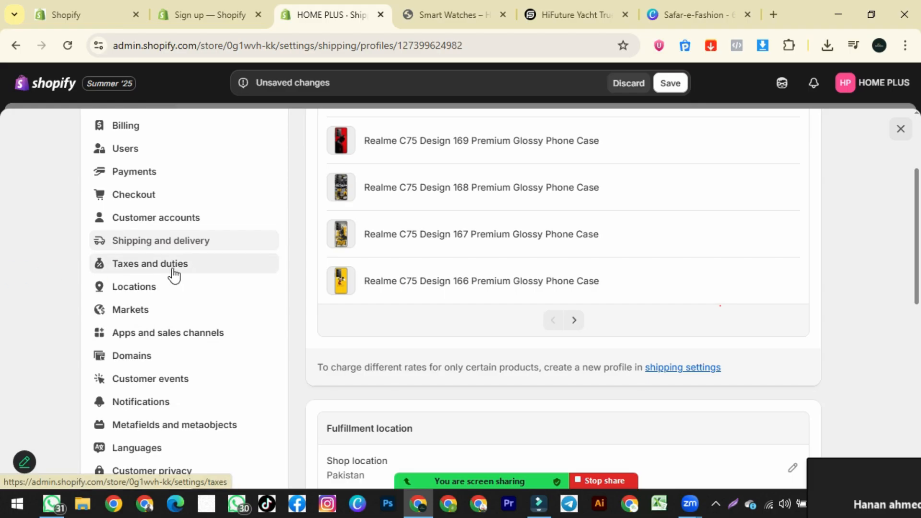
pyautogui.click(670, 83)
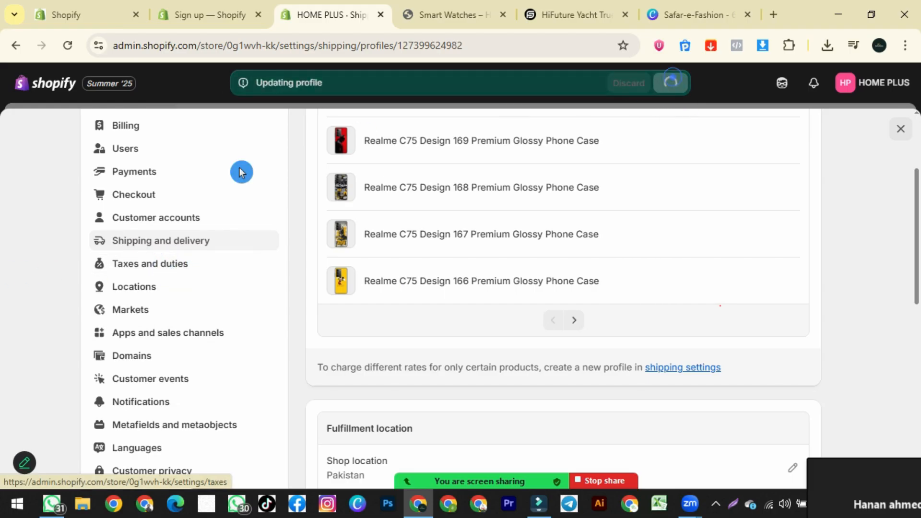
# - Open the taxes and duties settings and review the base tax and override options for the Pakistan tax region
pyautogui.click(146, 267)
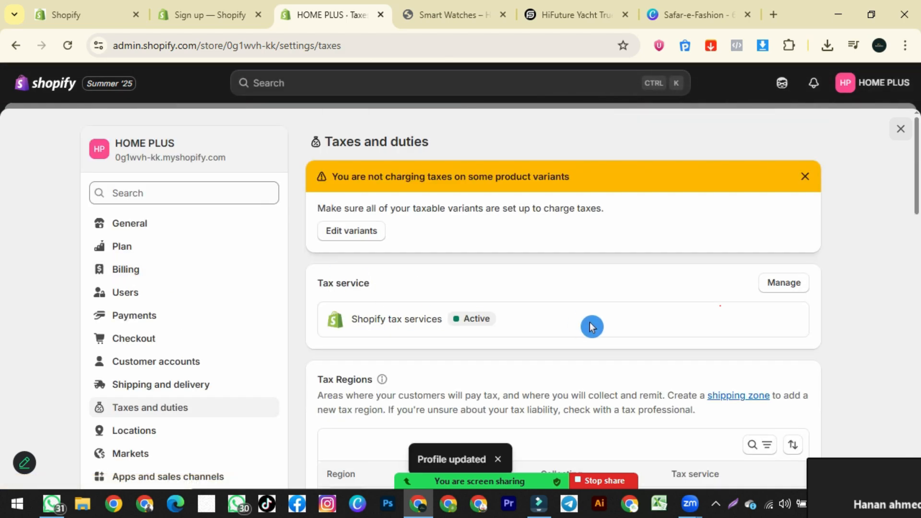
pyautogui.scroll(-3, 593, 325)
pyautogui.scroll(-1, 595, 328)
pyautogui.click(597, 288)
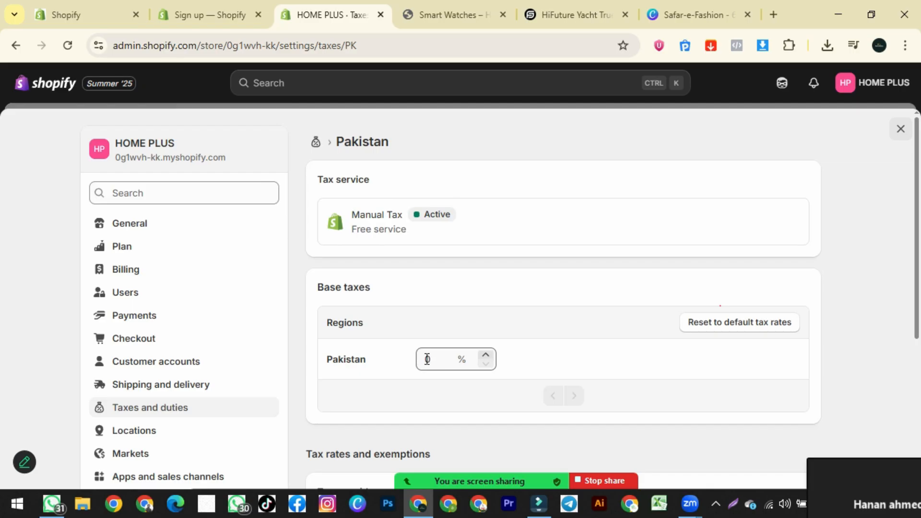
pyautogui.scroll(-3, 259, 331)
pyautogui.scroll(-2, 168, 220)
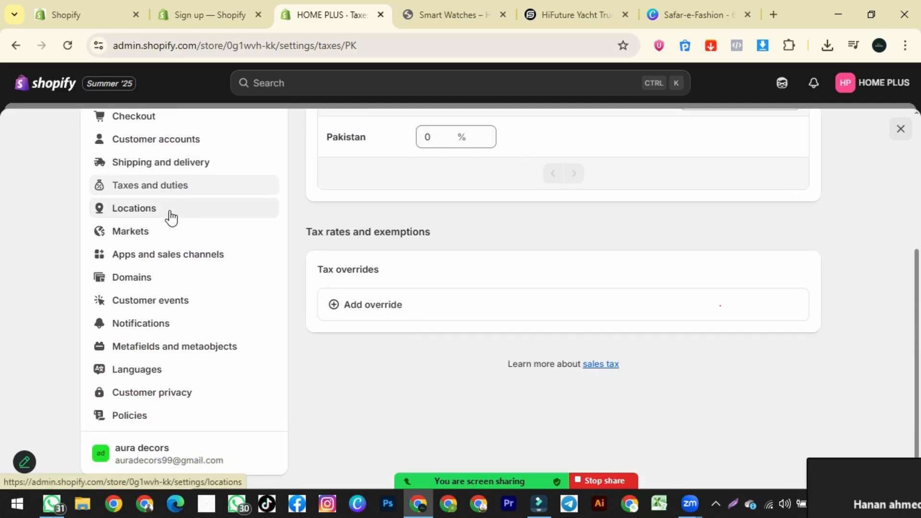
# - Open the store's policies, review the return and refund policy text, close it, and look over the other written policies
pyautogui.click(136, 396)
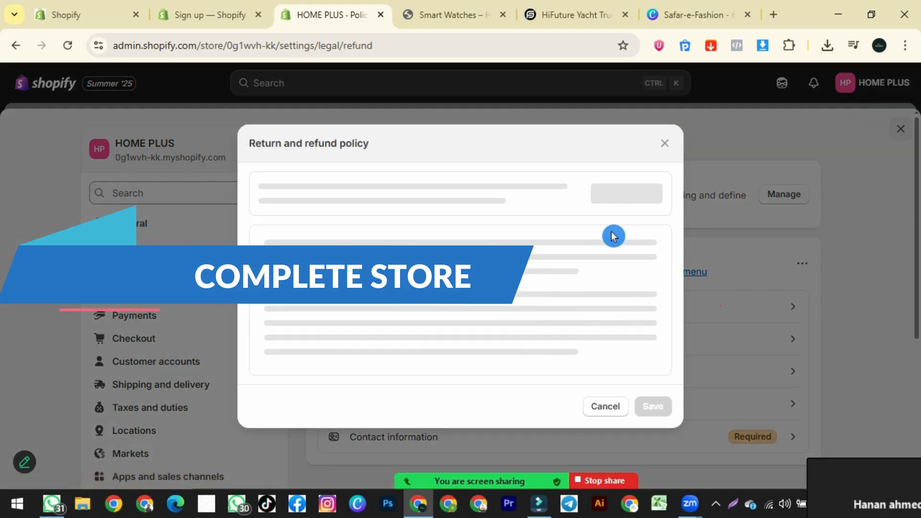
pyautogui.click(618, 199)
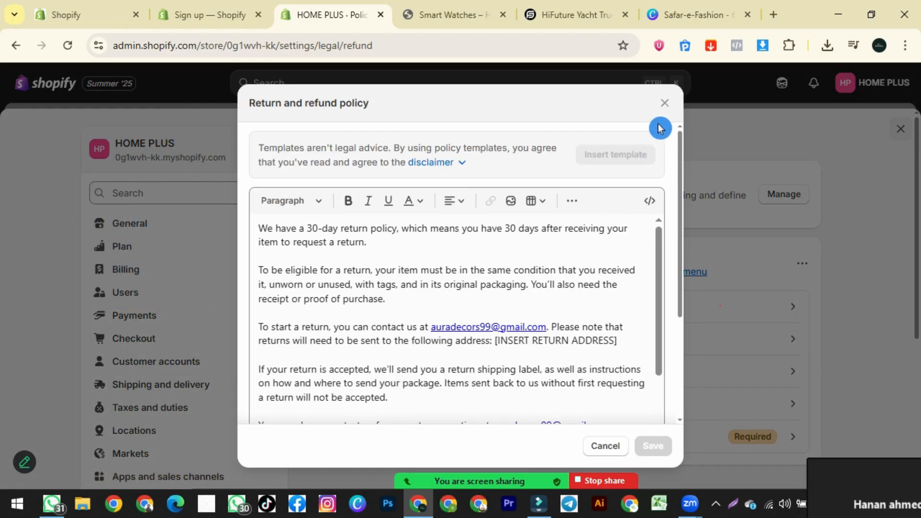
pyautogui.click(666, 104)
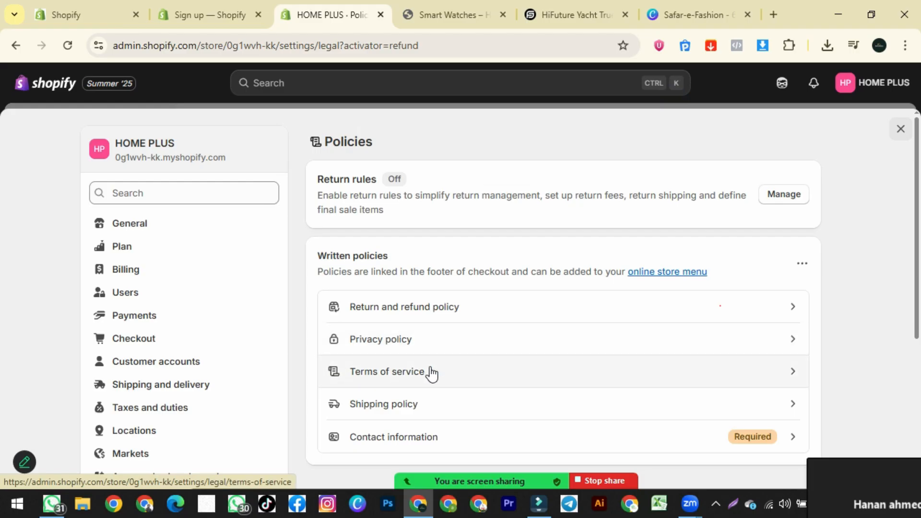
pyautogui.scroll(-2, 440, 373)
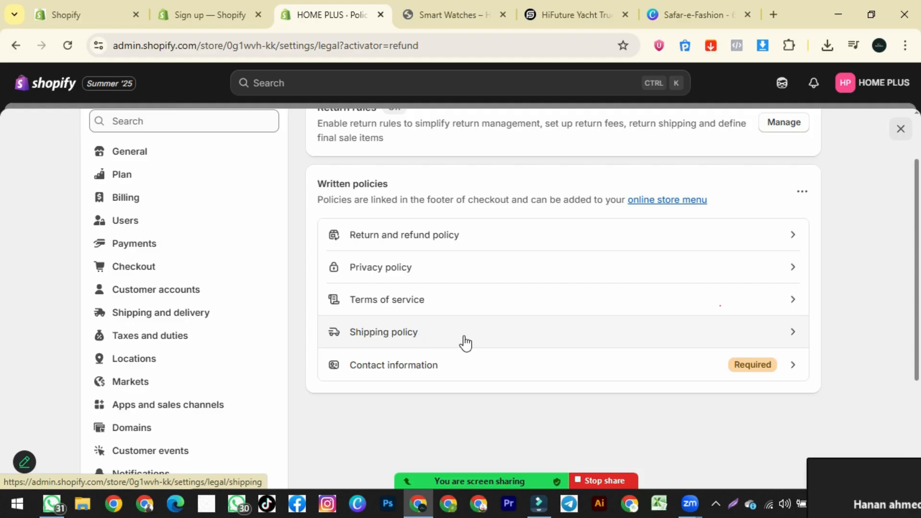
pyautogui.scroll(2, 307, 350)
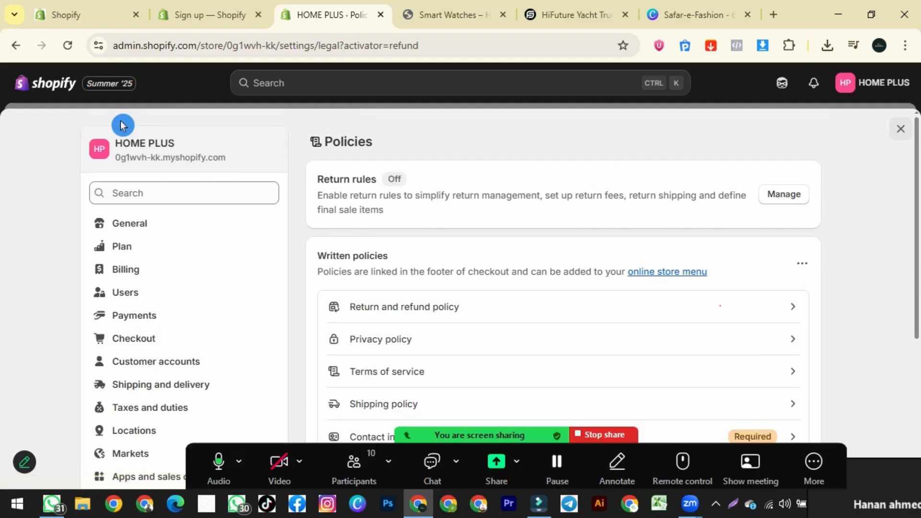
# - Leave the settings for the admin home page, and view the Futurestore.pk product page and its navigation before returning to the admin
pyautogui.click(48, 88)
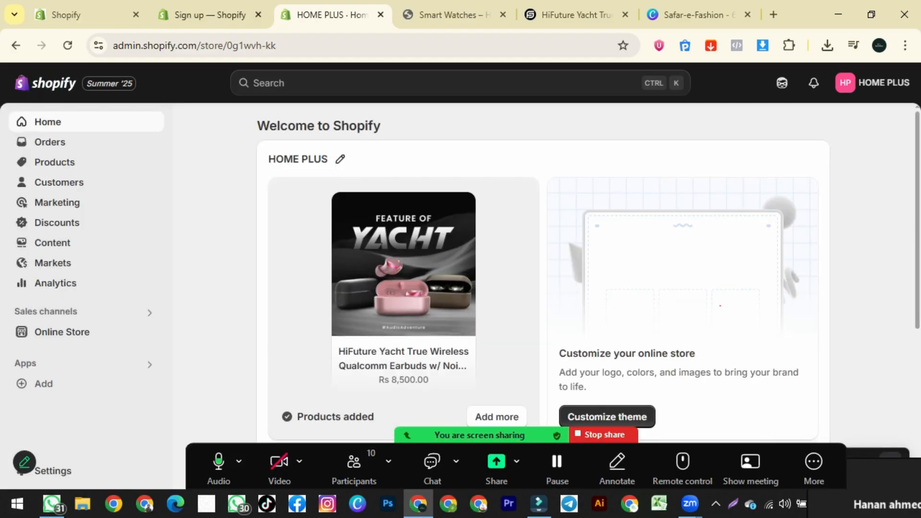
pyautogui.click(438, 15)
pyautogui.click(557, 17)
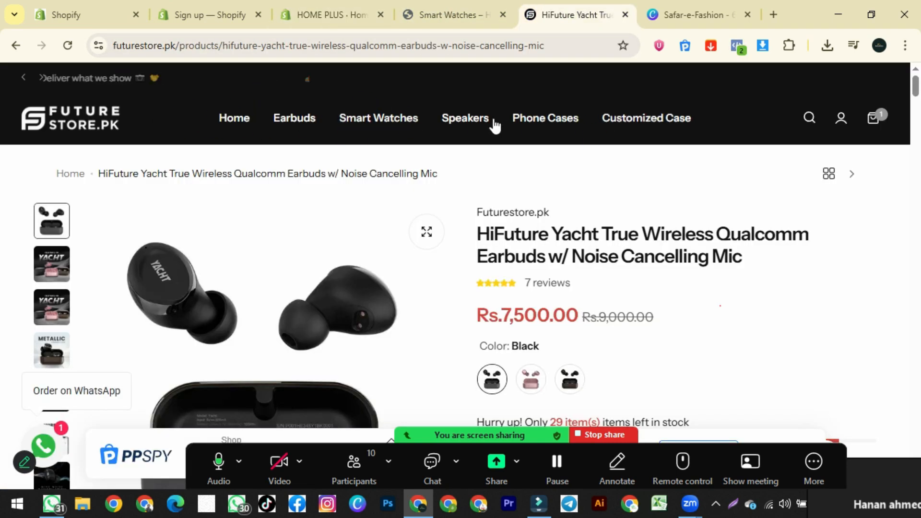
pyautogui.click(335, 15)
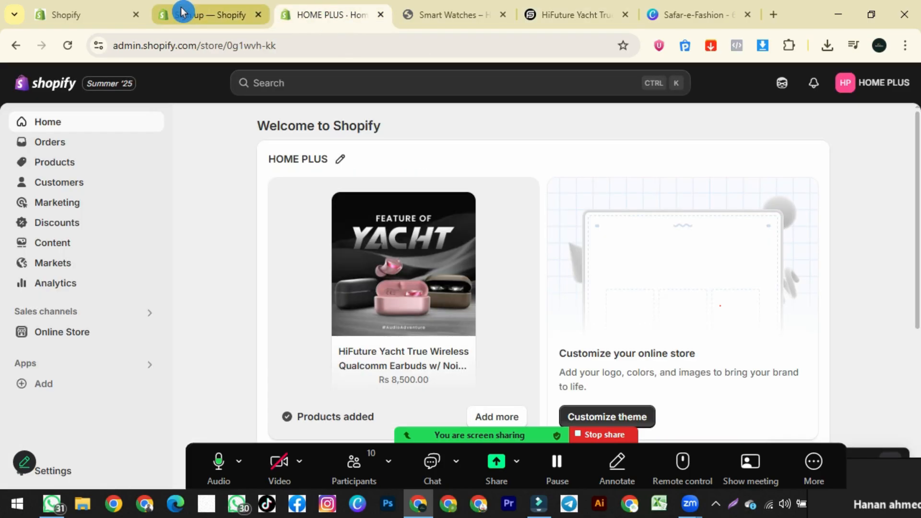
# - Open the product list and close the two unneeded Shopify and sign-up browser tabs
pyautogui.click(49, 168)
pyautogui.click(136, 15)
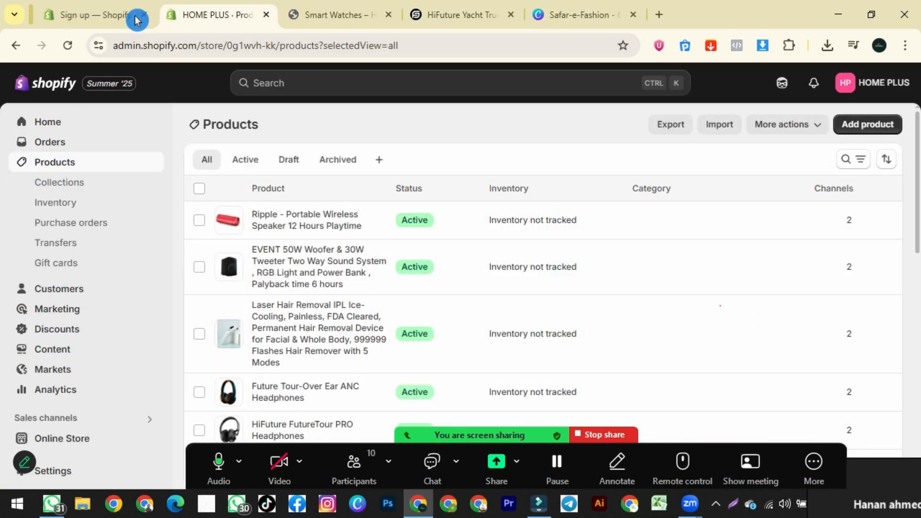
pyautogui.click(137, 16)
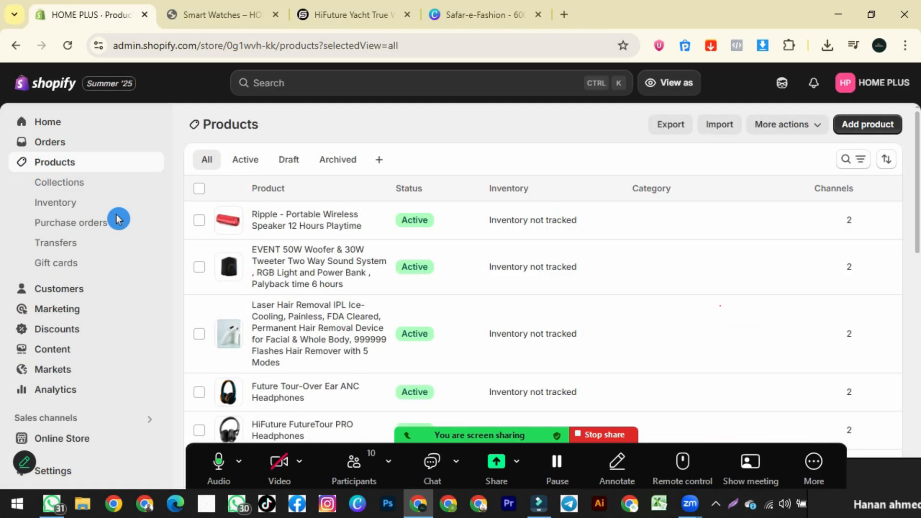
# - Open the product collections and examine the form for adding a new collection
pyautogui.click(41, 188)
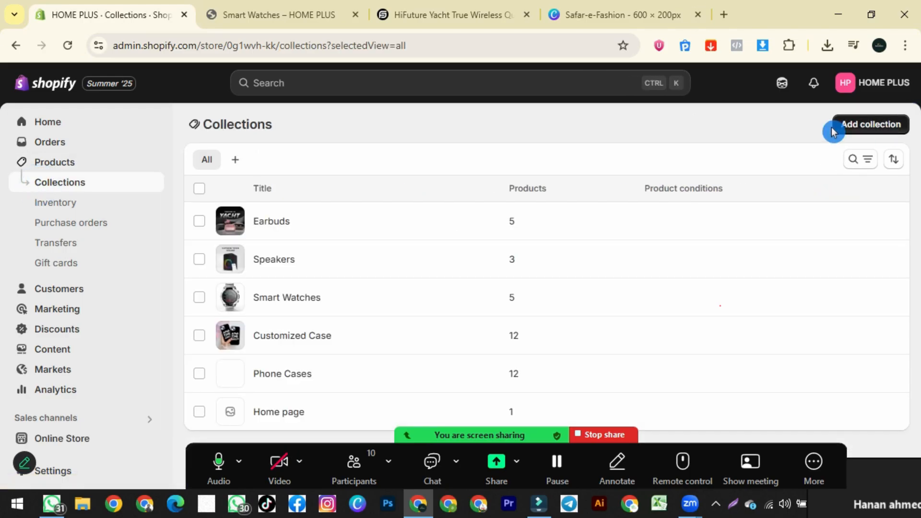
pyautogui.click(858, 137)
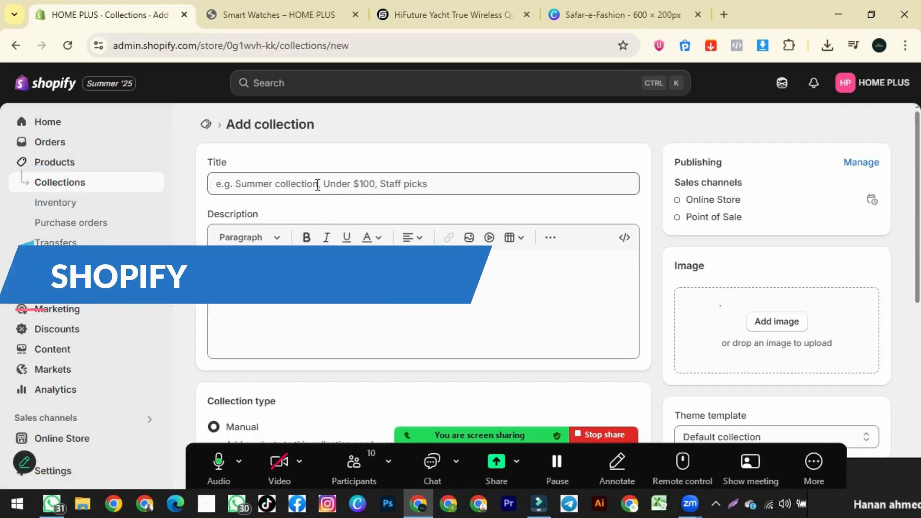
pyautogui.click(303, 185)
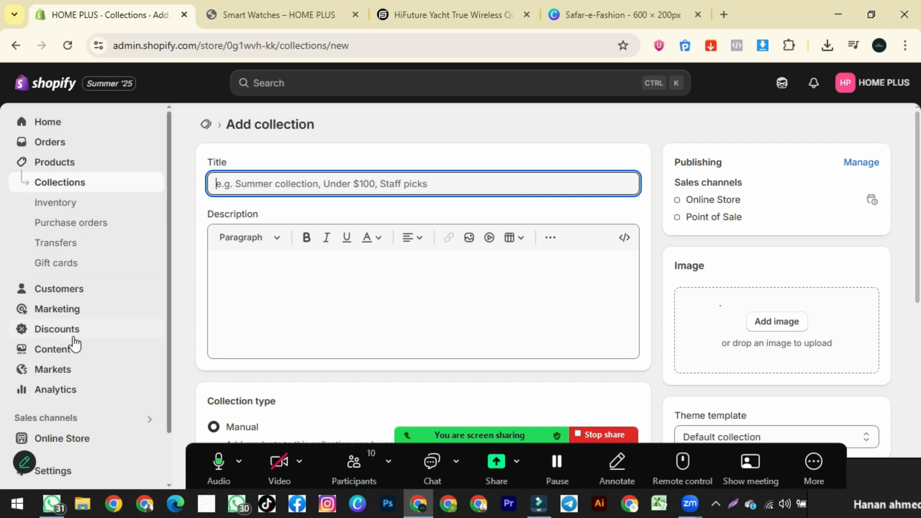
# - Open the Main menu among the content menus and review its menu items
pyautogui.click(46, 354)
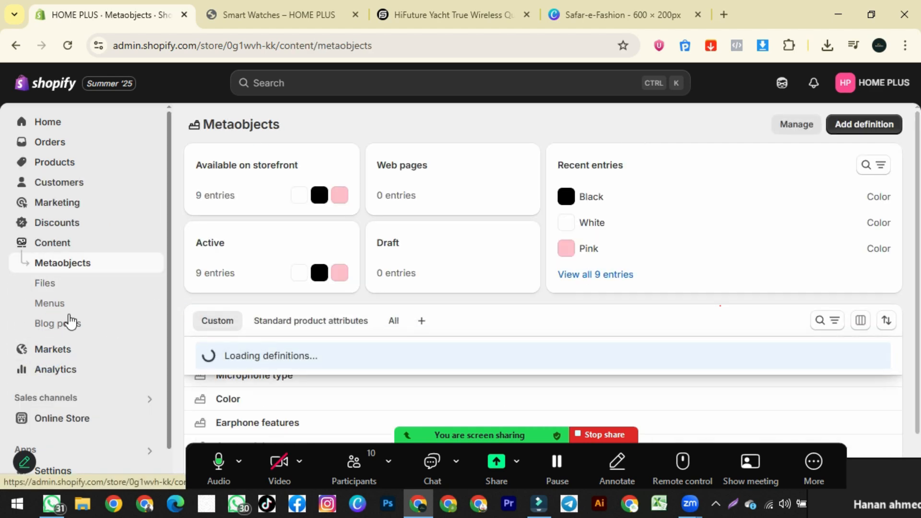
pyautogui.click(45, 306)
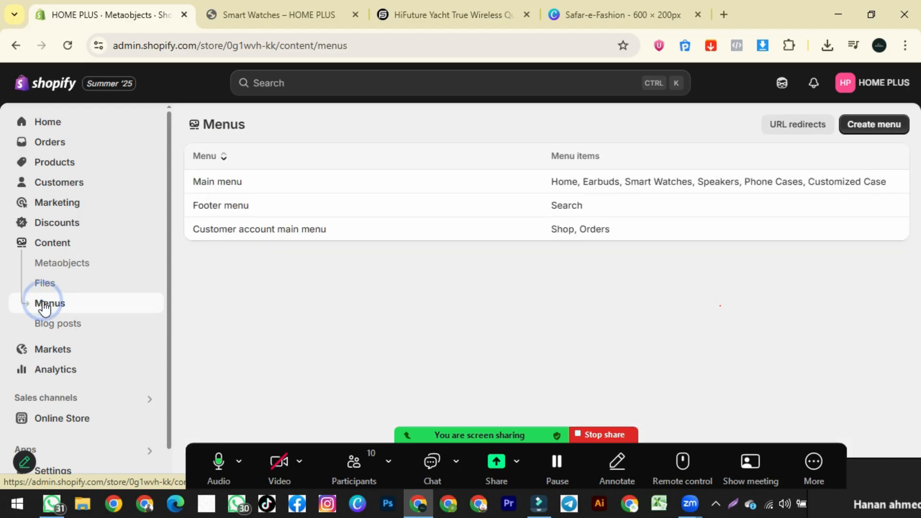
pyautogui.click(527, 190)
pyautogui.scroll(-1, 482, 278)
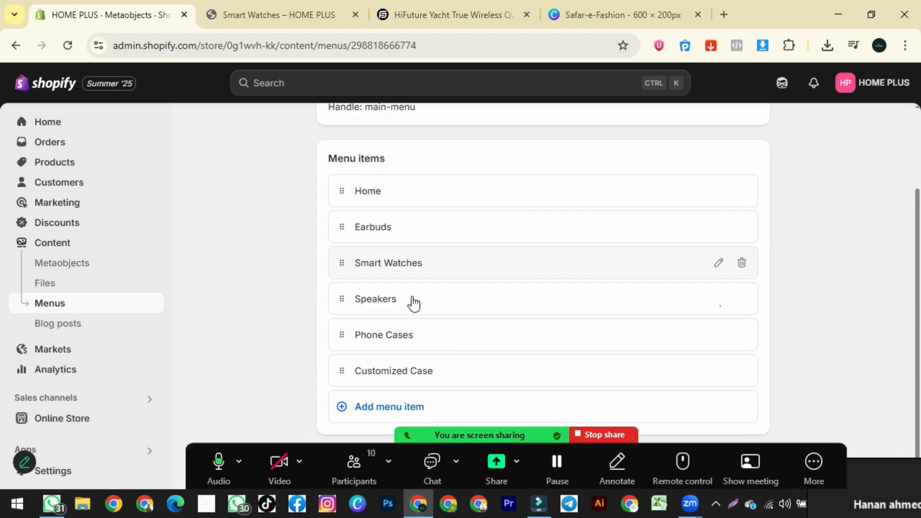
# - Add a blank item to the Main menu and try to choose a collection as its link
pyautogui.click(407, 408)
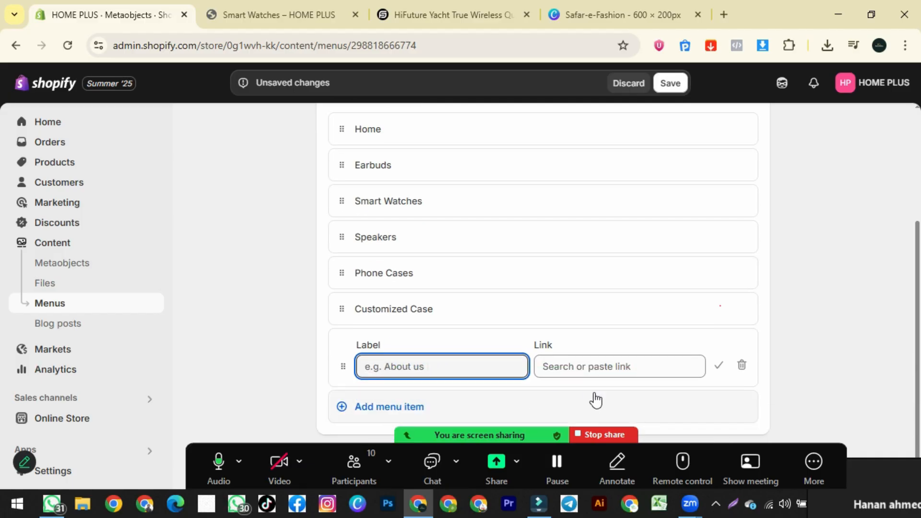
pyautogui.click(606, 364)
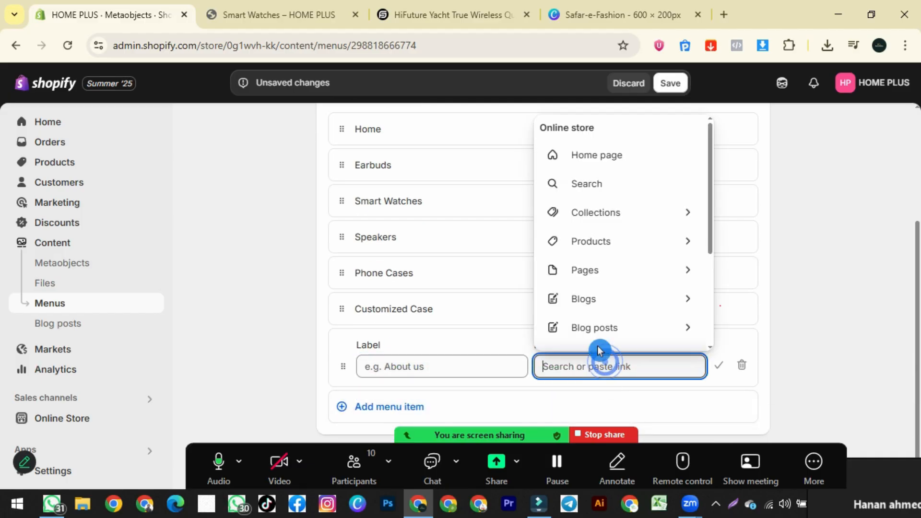
pyautogui.click(639, 220)
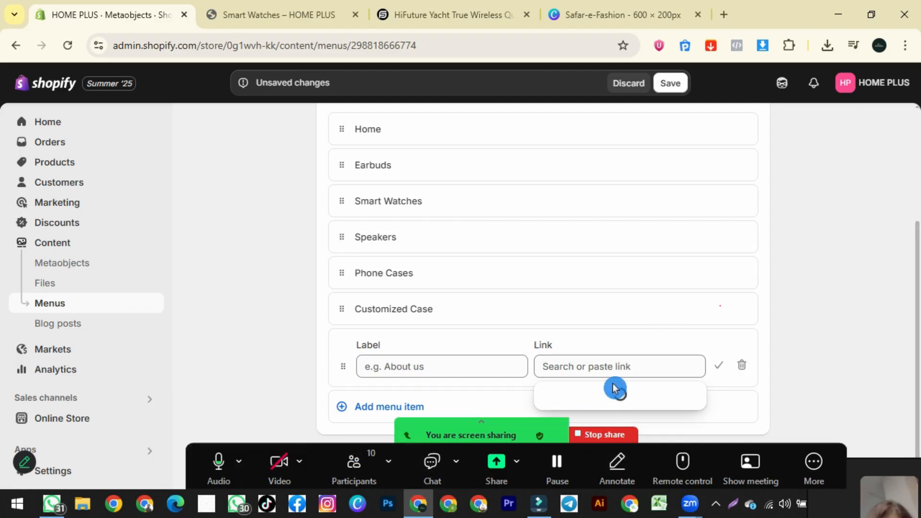
pyautogui.click(594, 367)
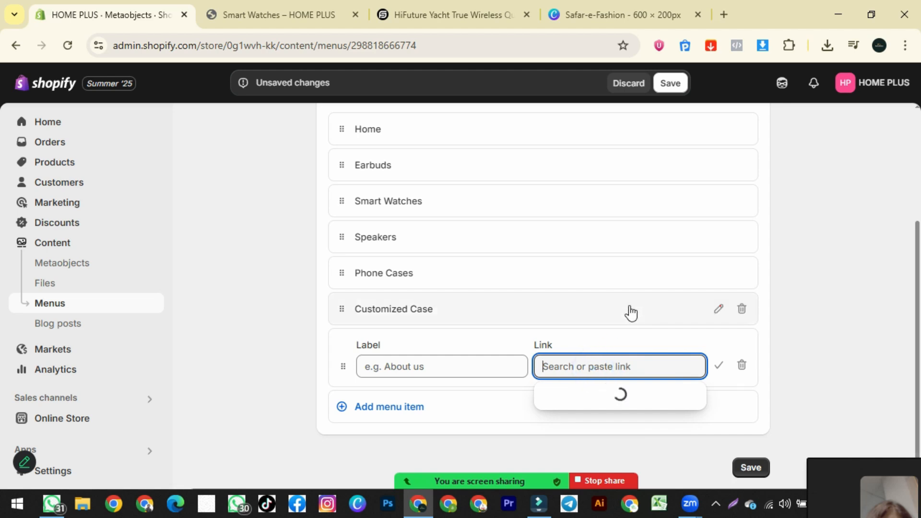
pyautogui.click(640, 358)
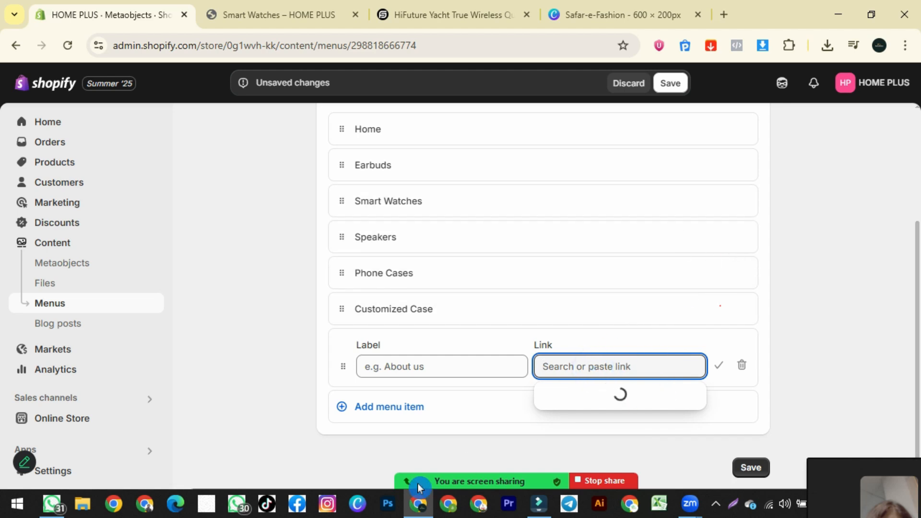
# - Switch to the Zoom participants window, mute all current and new participants, and minimize the window
pyautogui.moveTo(371, 488)
pyautogui.click(360, 462)
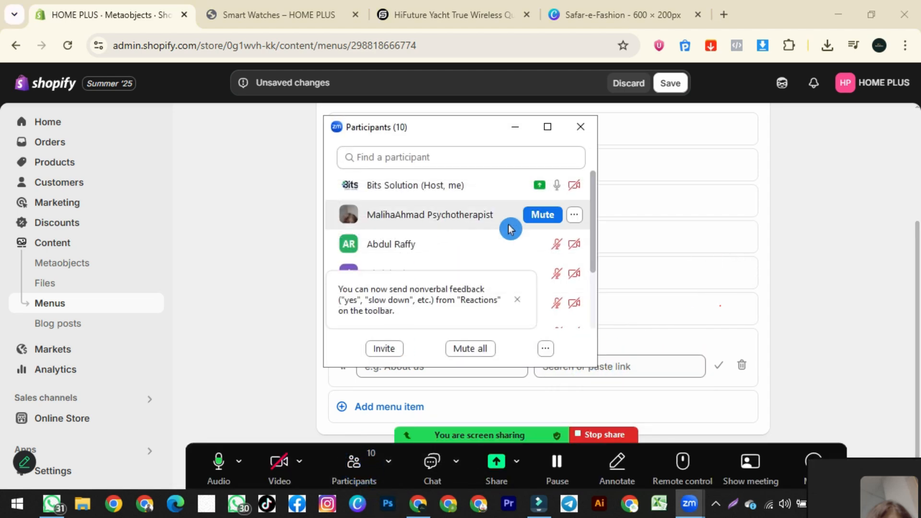
pyautogui.click(462, 352)
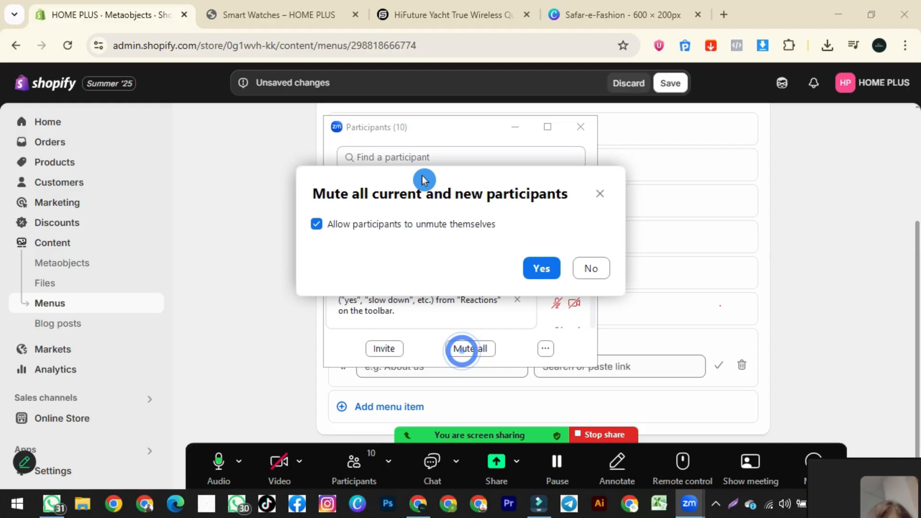
pyautogui.click(530, 269)
pyautogui.click(515, 128)
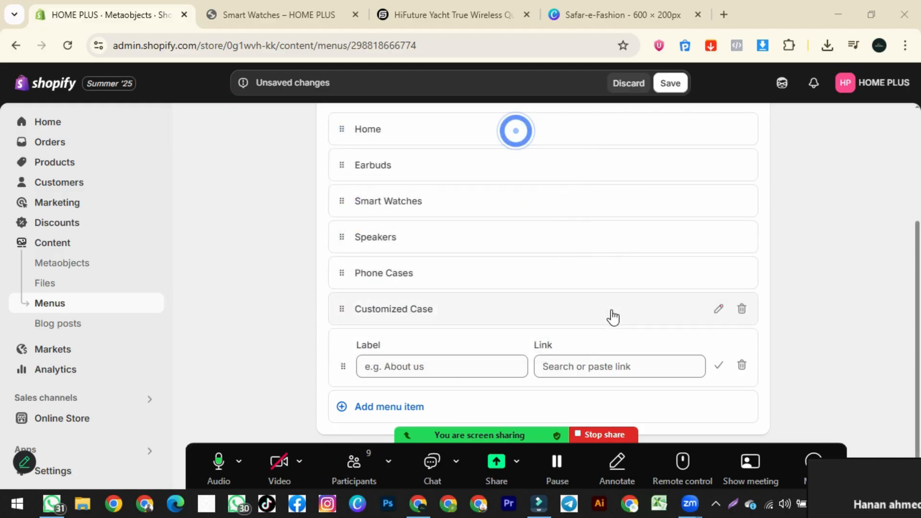
# - Try again to choose a collection as the link of the new Main menu item
pyautogui.click(581, 372)
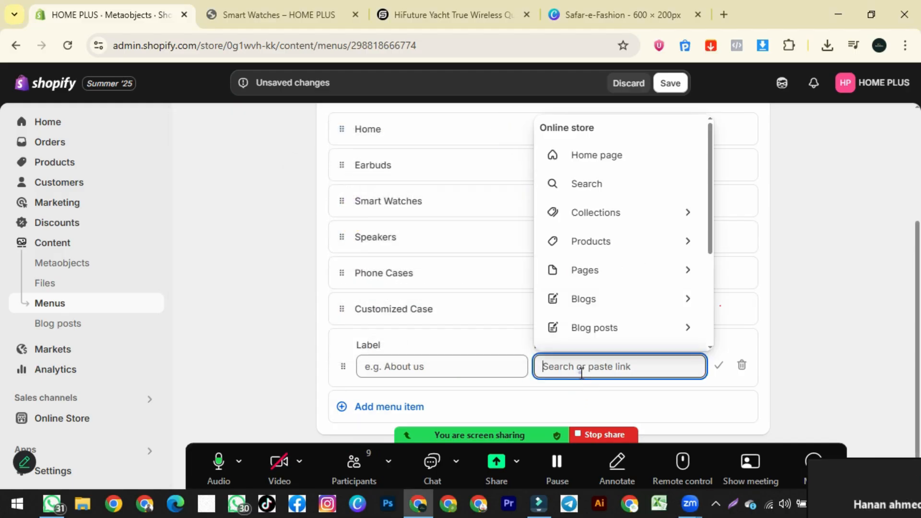
pyautogui.click(633, 214)
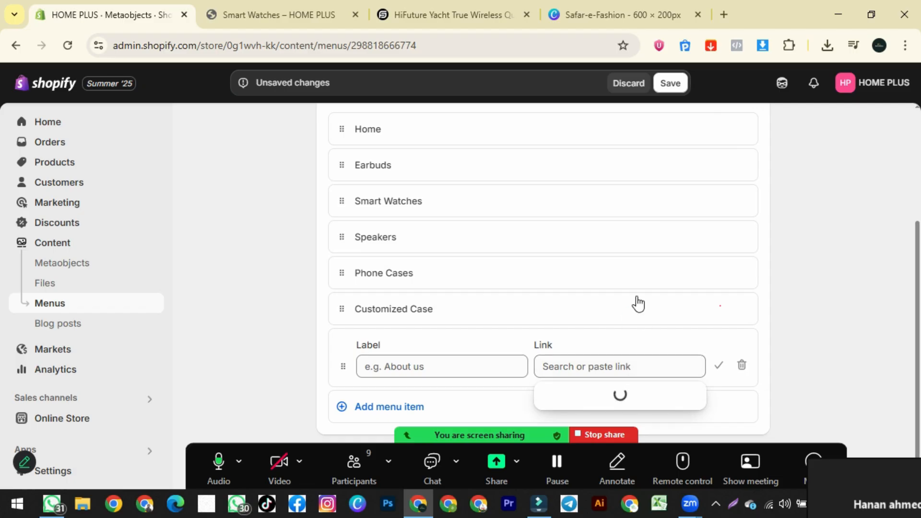
# - View the navigation on the HOME PLUS storefront's home page, and discard the unsaved Main menu changes
pyautogui.click(279, 15)
pyautogui.click(86, 115)
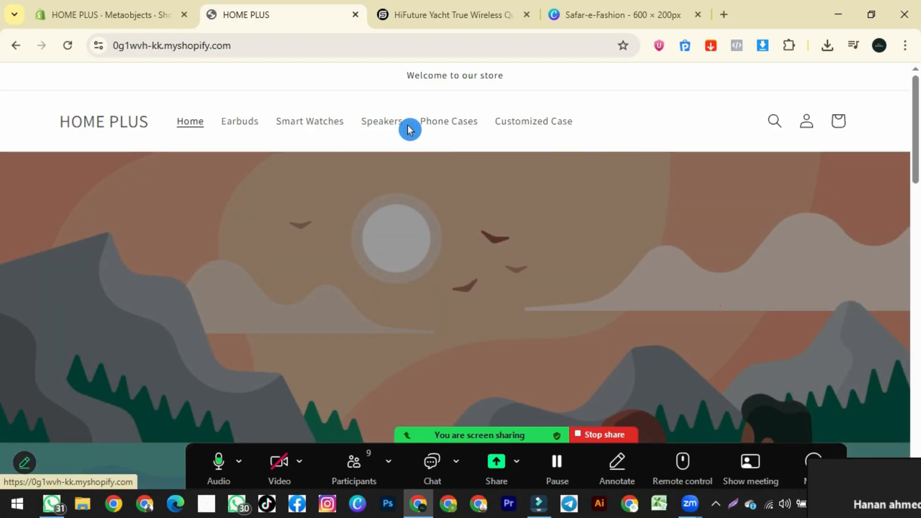
pyautogui.click(111, 14)
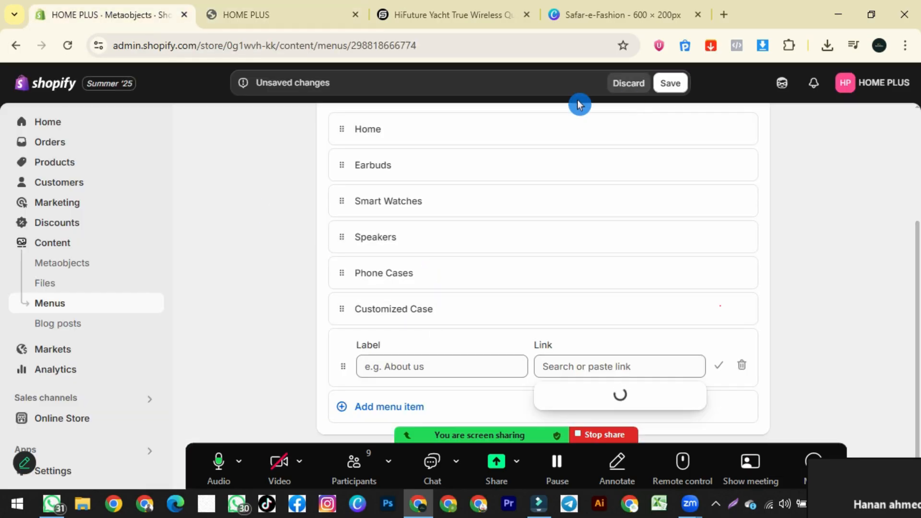
pyautogui.click(616, 88)
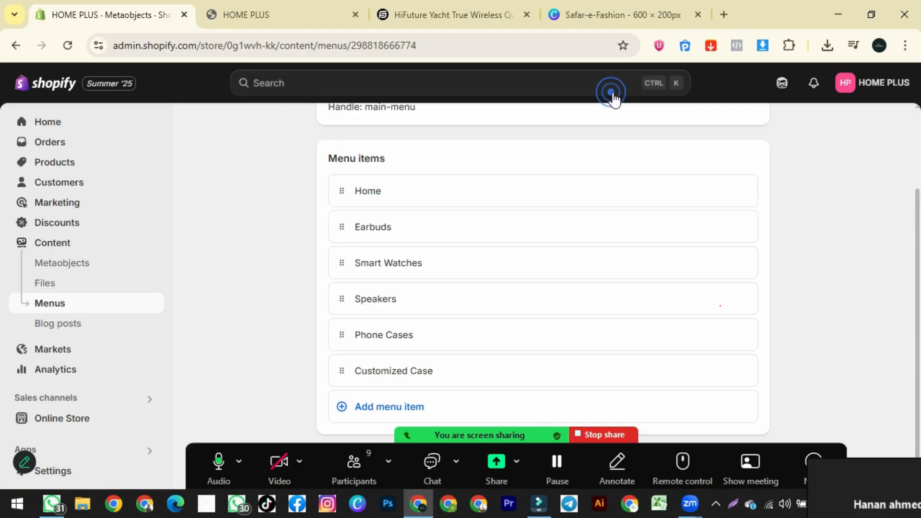
# - Open the Footer menu, review its search and policy items, and return to the list of menus
pyautogui.click(57, 307)
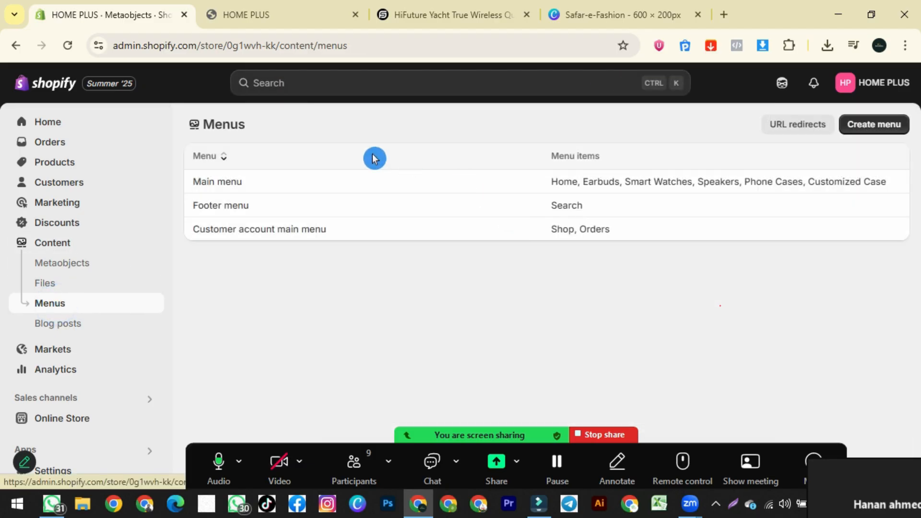
pyautogui.click(518, 211)
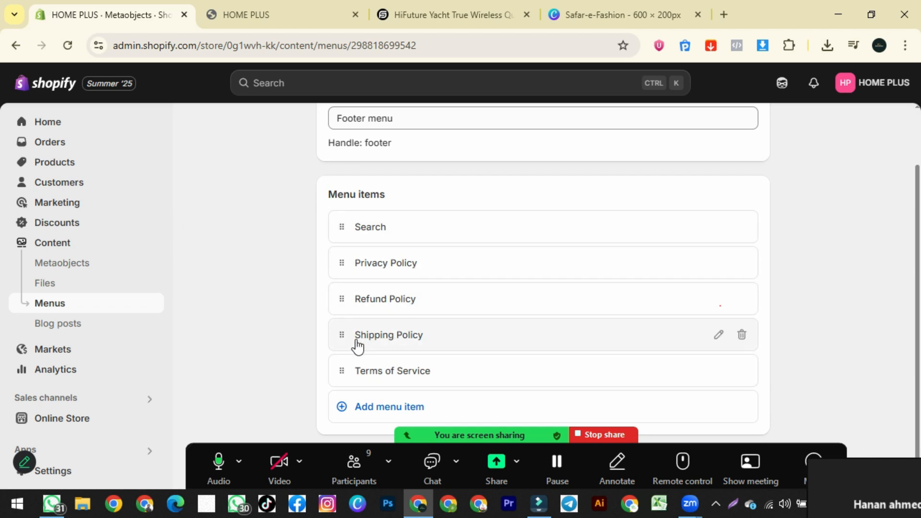
pyautogui.scroll(3, 379, 249)
pyautogui.click(54, 305)
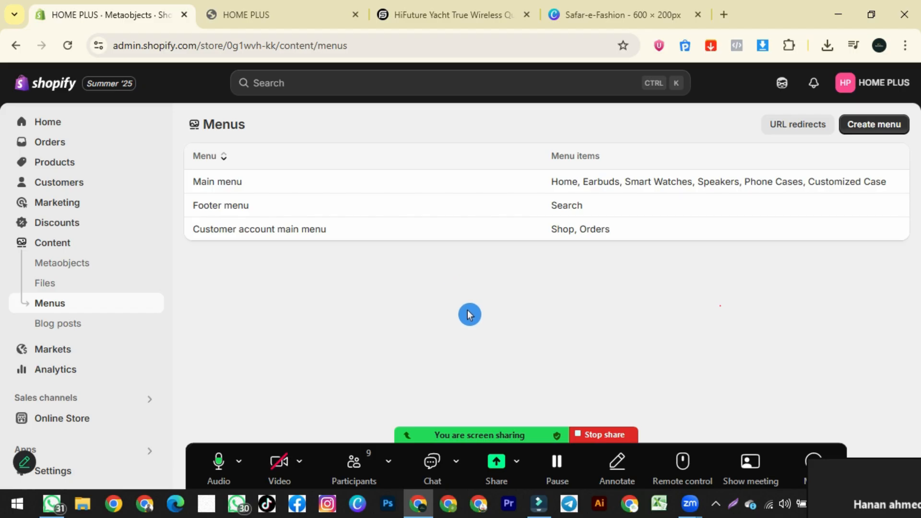
# - Open the product list and compare it with the featured products on the HOME PLUS storefront's home page
pyautogui.click(58, 169)
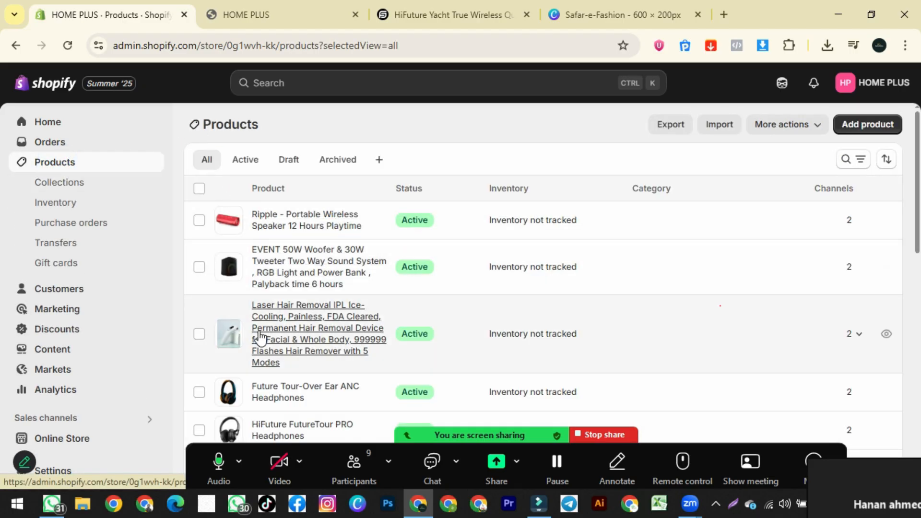
pyautogui.click(317, 20)
pyautogui.scroll(-10, 209, 281)
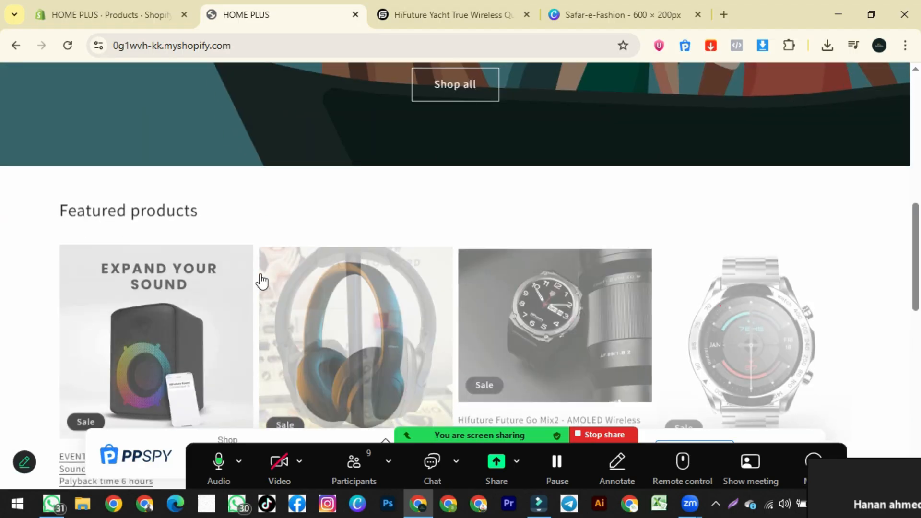
pyautogui.click(84, 14)
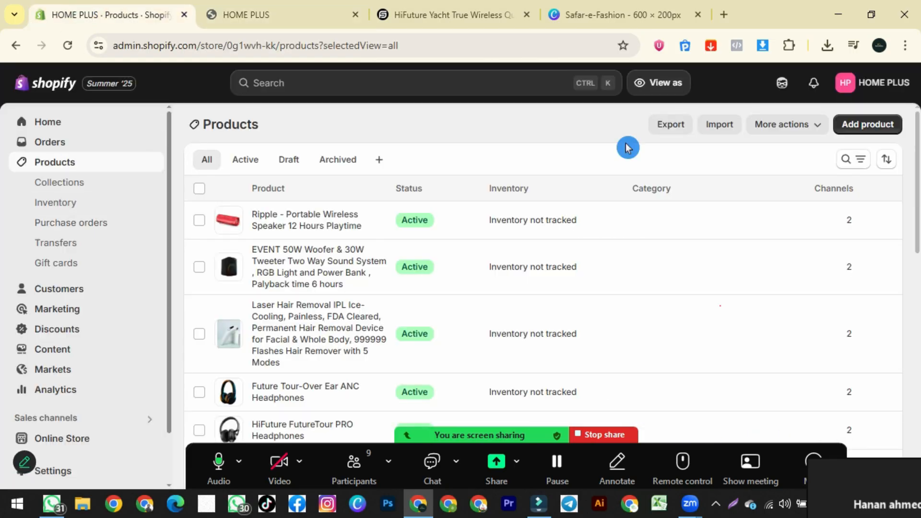
# - Start a new product and review its title, description, media, category and pricing fields
pyautogui.click(882, 126)
pyautogui.click(283, 177)
pyautogui.click(267, 178)
pyautogui.scroll(-3, 264, 240)
pyautogui.click(315, 176)
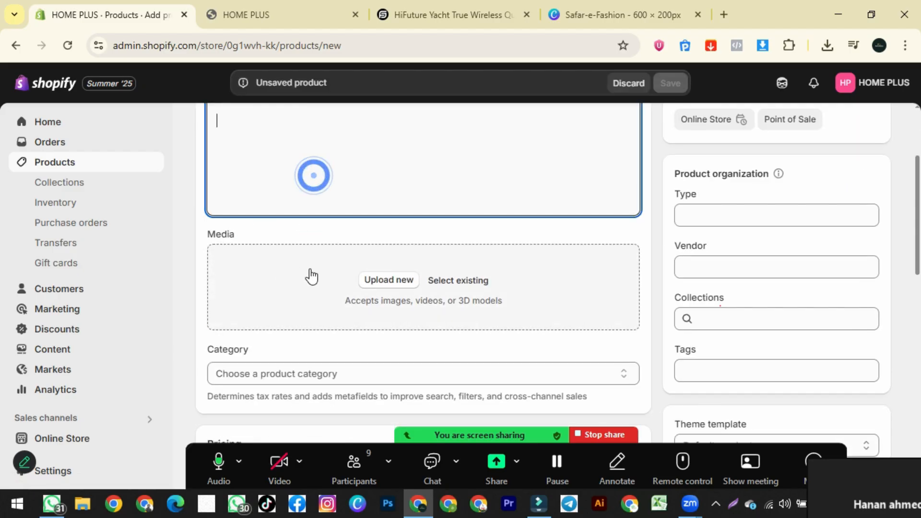
pyautogui.scroll(-3, 413, 278)
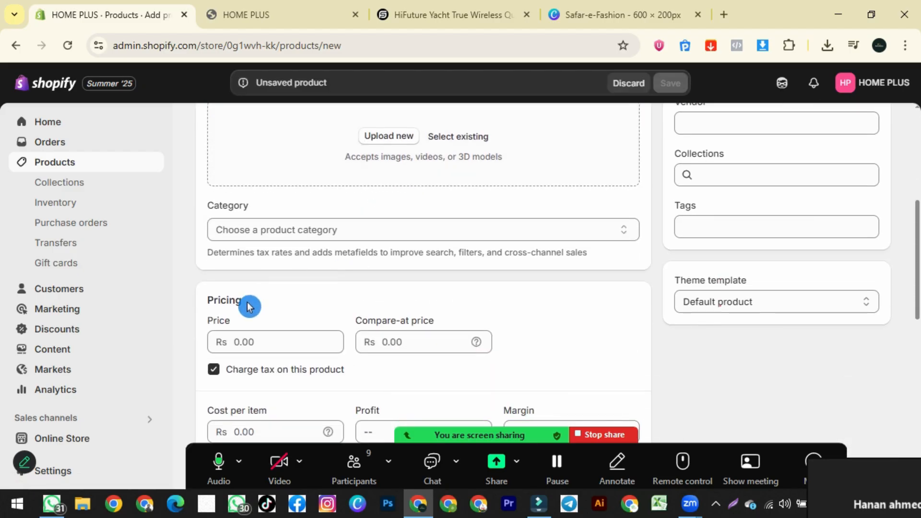
pyautogui.scroll(-3, 245, 292)
pyautogui.click(244, 197)
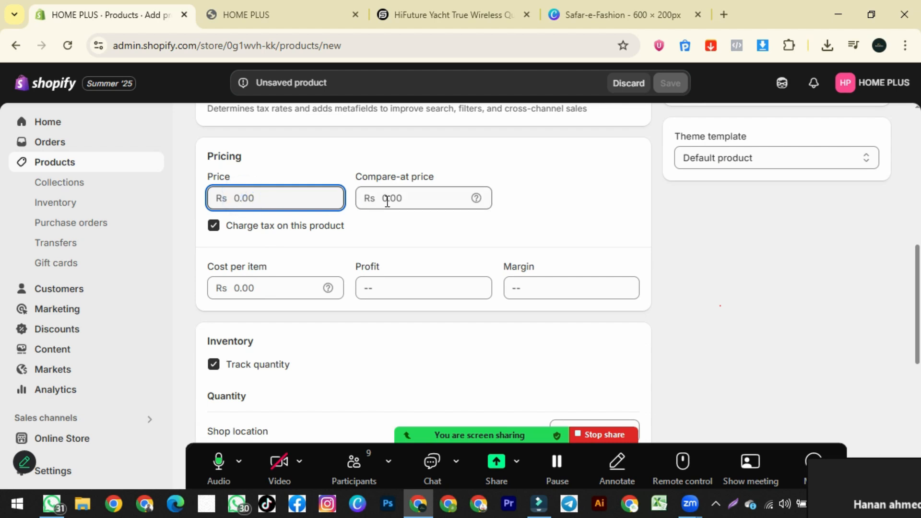
# - Turn off tax charging, quantity tracking and the physical product option for the new product
pyautogui.click(269, 225)
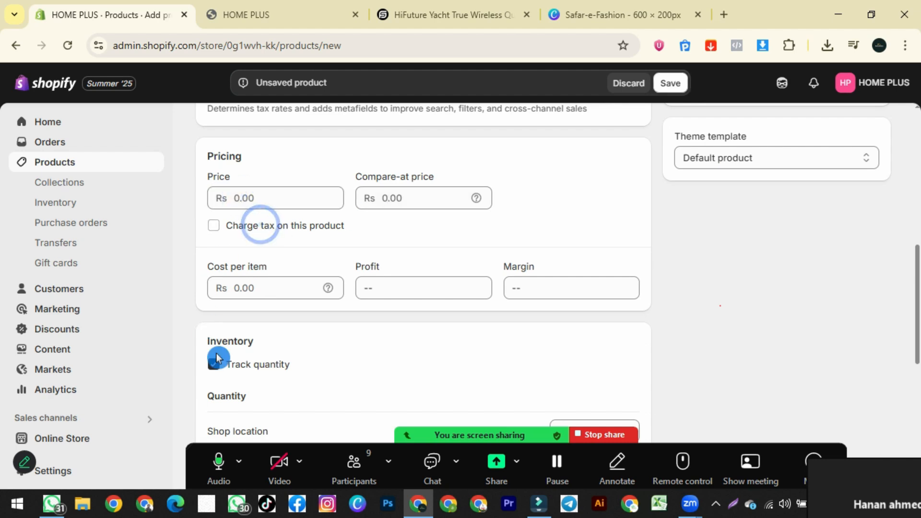
pyautogui.scroll(-5, 226, 336)
pyautogui.click(230, 325)
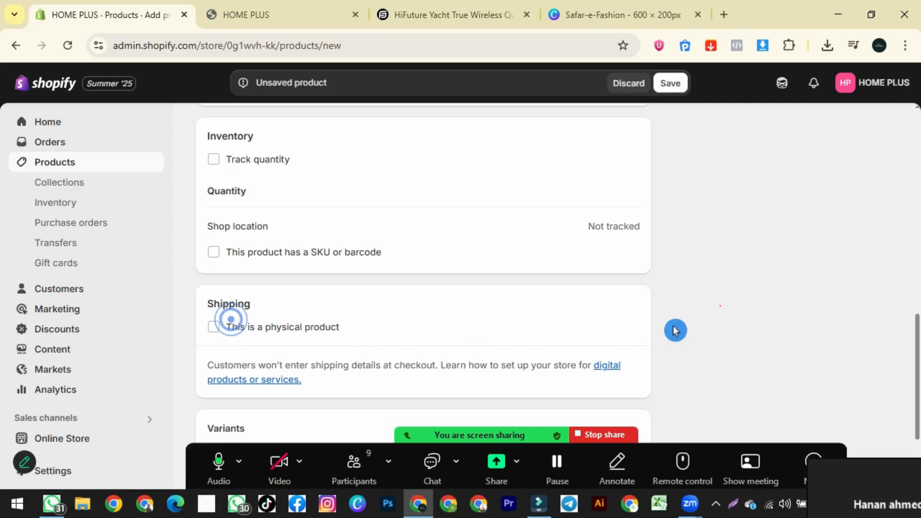
# - Assign the new product to the Earbuds collection and add the smartwatches tag
pyautogui.scroll(6, 719, 307)
pyautogui.scroll(5, 766, 285)
pyautogui.click(726, 318)
pyautogui.click(694, 181)
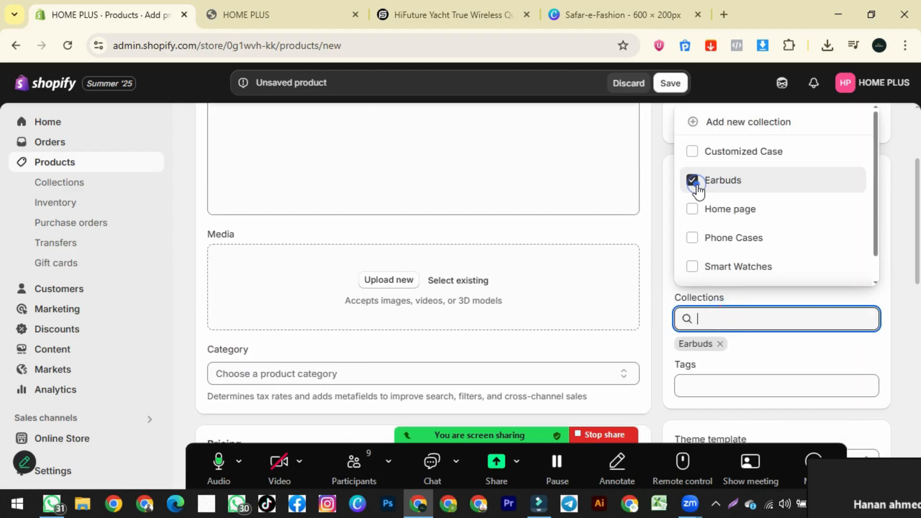
pyautogui.click(711, 384)
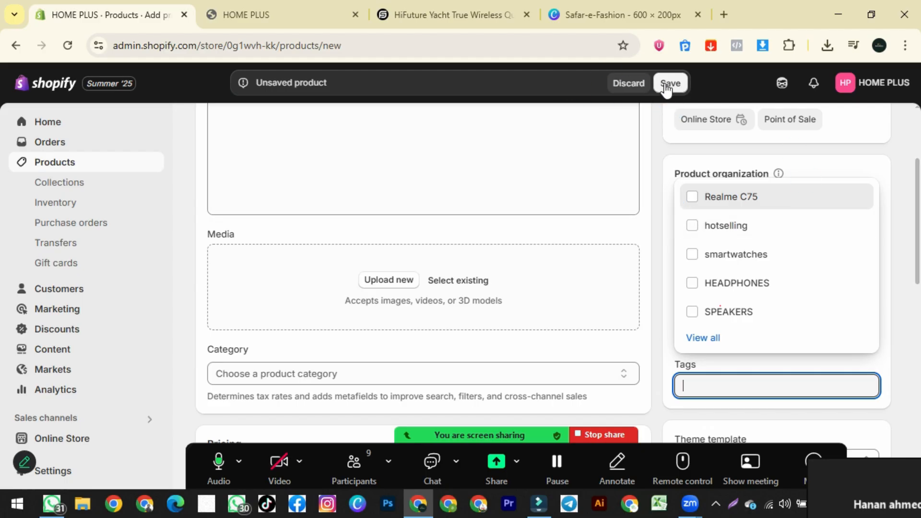
pyautogui.click(692, 255)
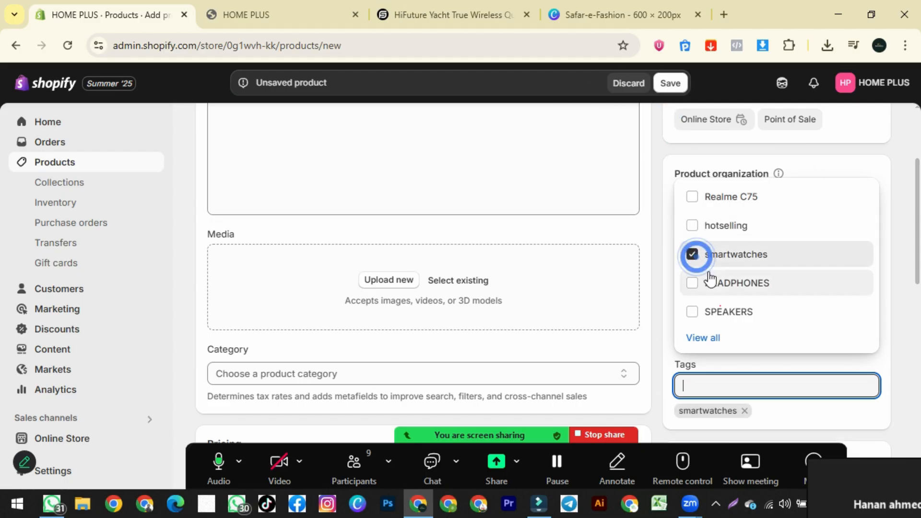
# - Browse the storefront's Smart Watches, Speakers, Phone Cases and Customized Case collection pages, and return to its home page
pyautogui.click(278, 15)
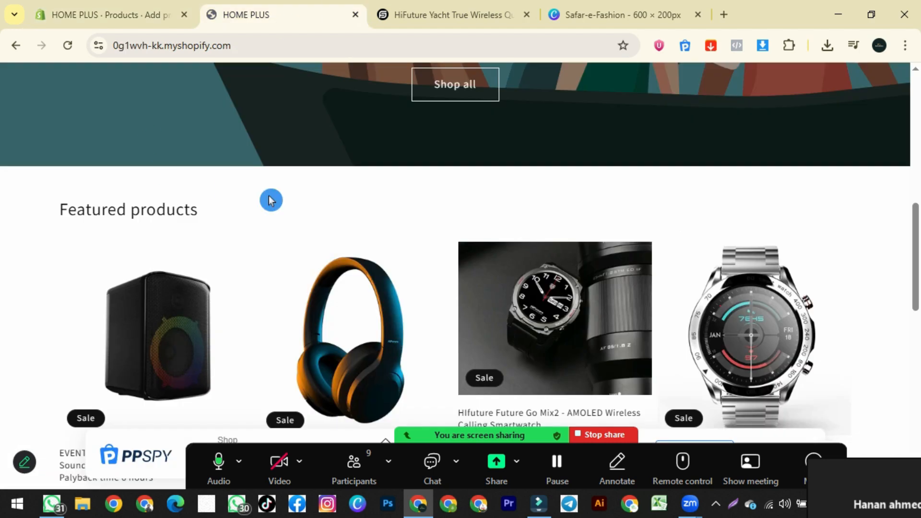
pyautogui.scroll(10, 399, 260)
pyautogui.scroll(1, 399, 259)
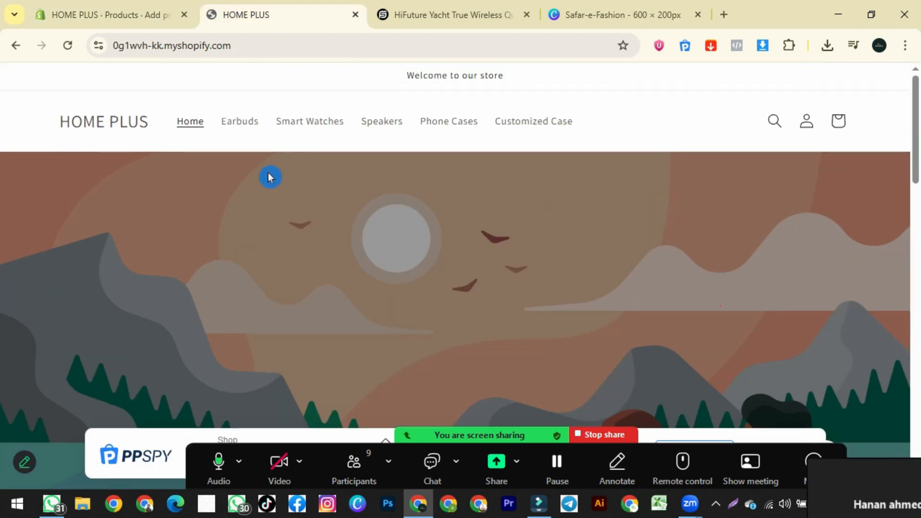
pyautogui.click(313, 129)
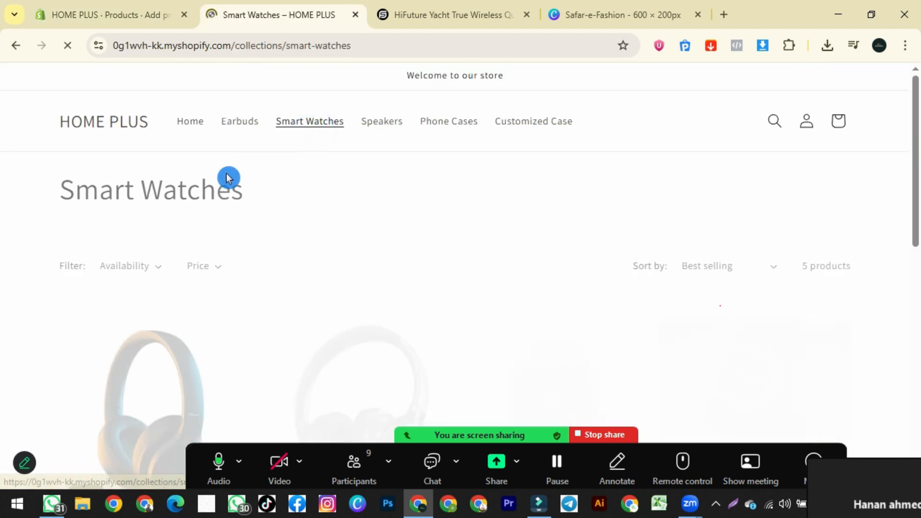
pyautogui.click(382, 119)
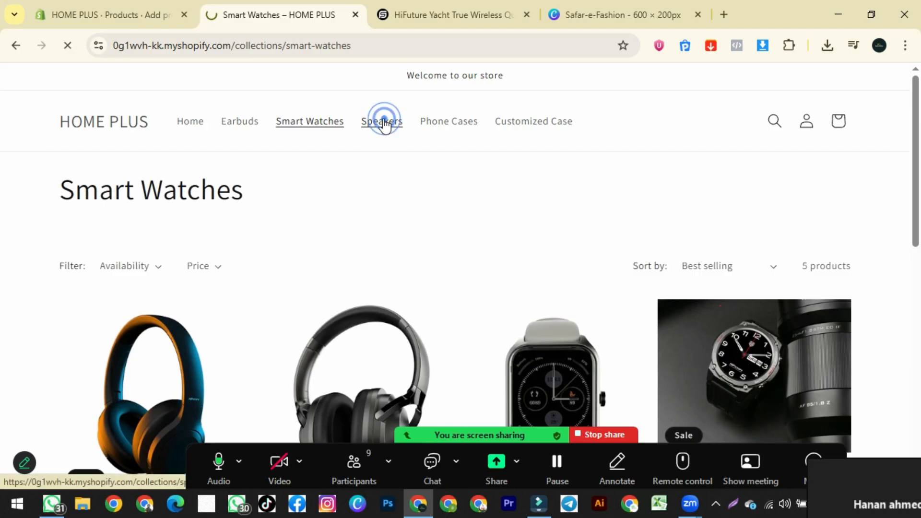
pyautogui.click(454, 121)
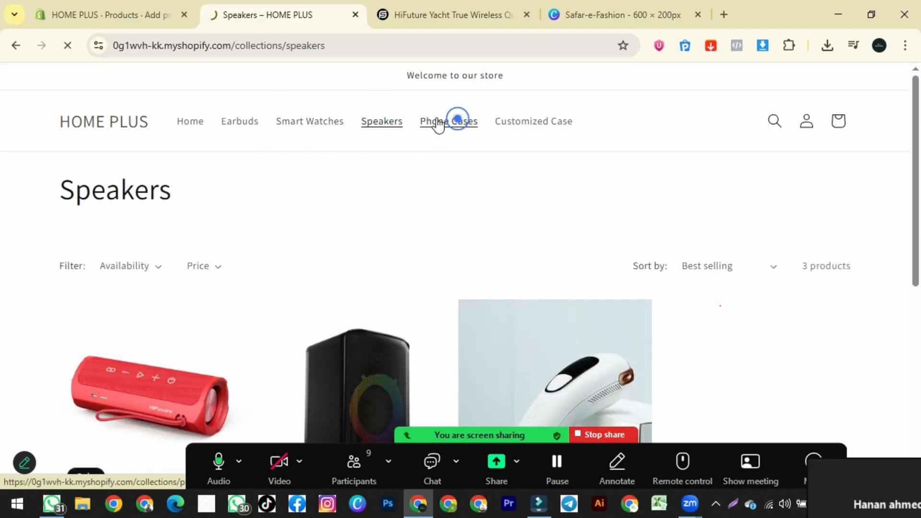
pyautogui.scroll(-3, 153, 290)
pyautogui.scroll(3, 606, 224)
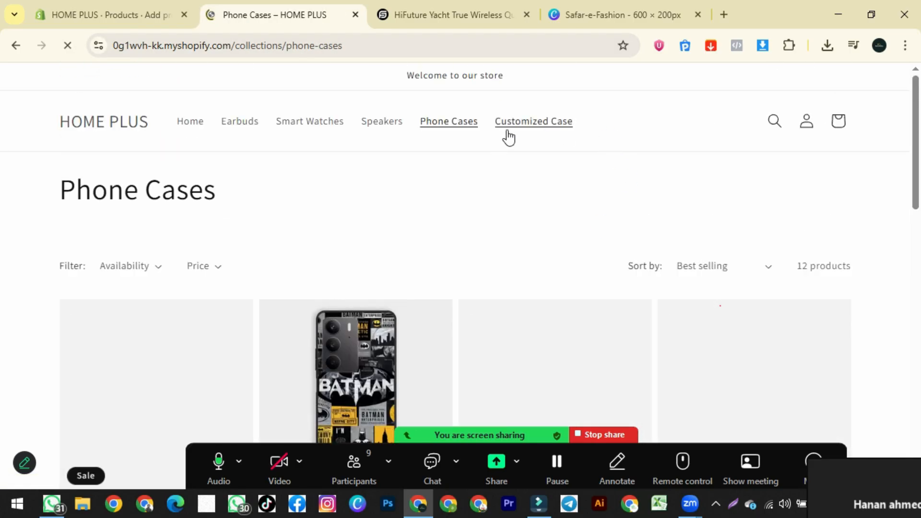
pyautogui.click(530, 124)
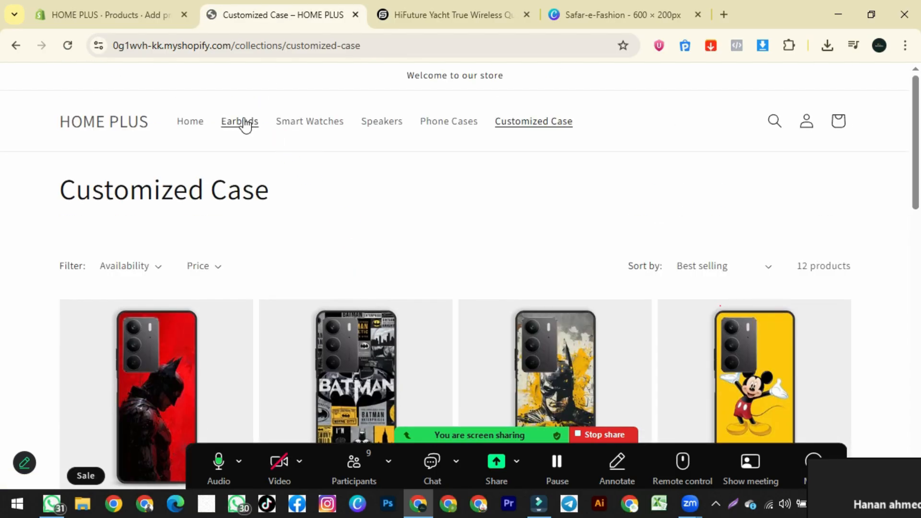
pyautogui.click(98, 117)
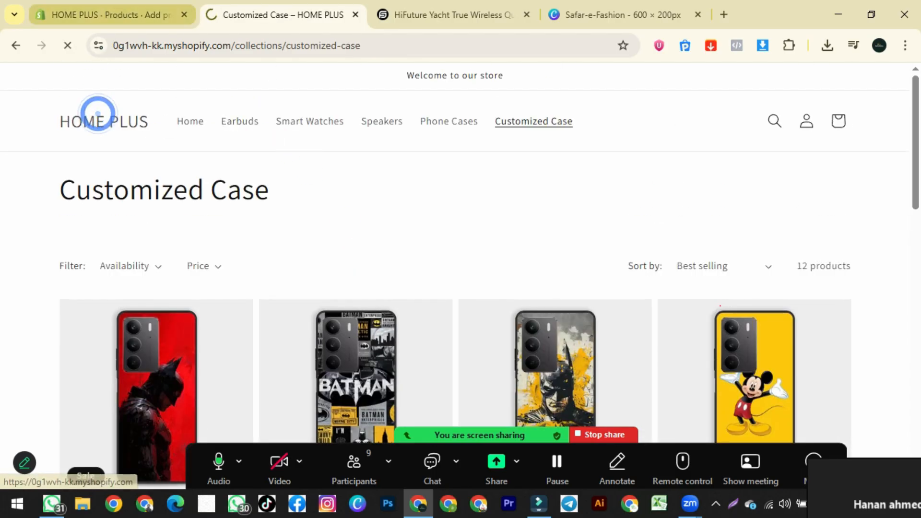
# - Discard the unsaved new product in the Shopify admin
pyautogui.click(93, 15)
pyautogui.click(653, 85)
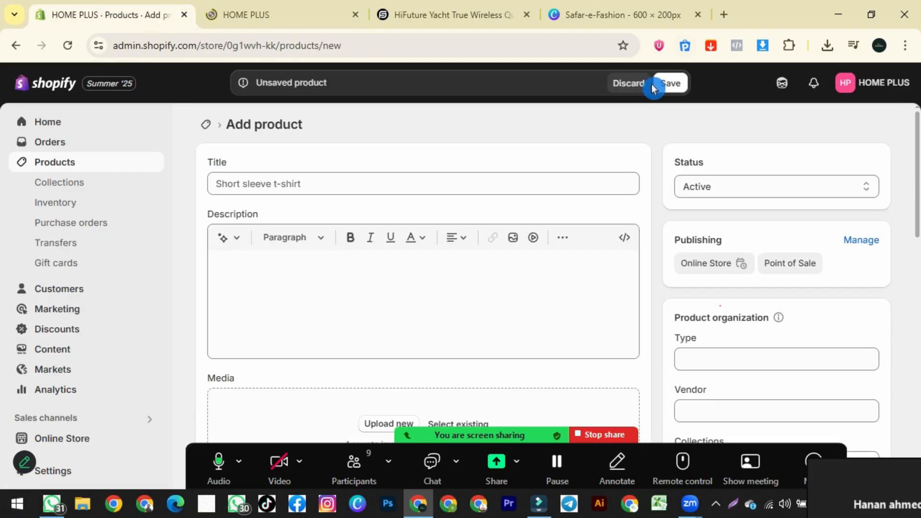
pyautogui.click(617, 86)
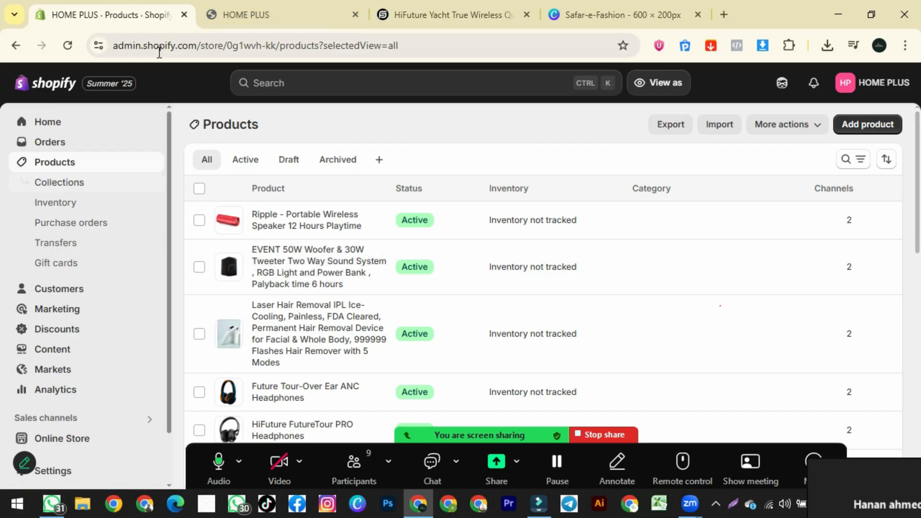
# - View the top of the HOME PLUS storefront's home page and return to the Shopify admin
pyautogui.click(206, 17)
pyautogui.moveTo(916, 115)
pyautogui.mouseDown()
pyautogui.moveTo(916, 372)
pyautogui.moveTo(917, 103)
pyautogui.mouseUp()
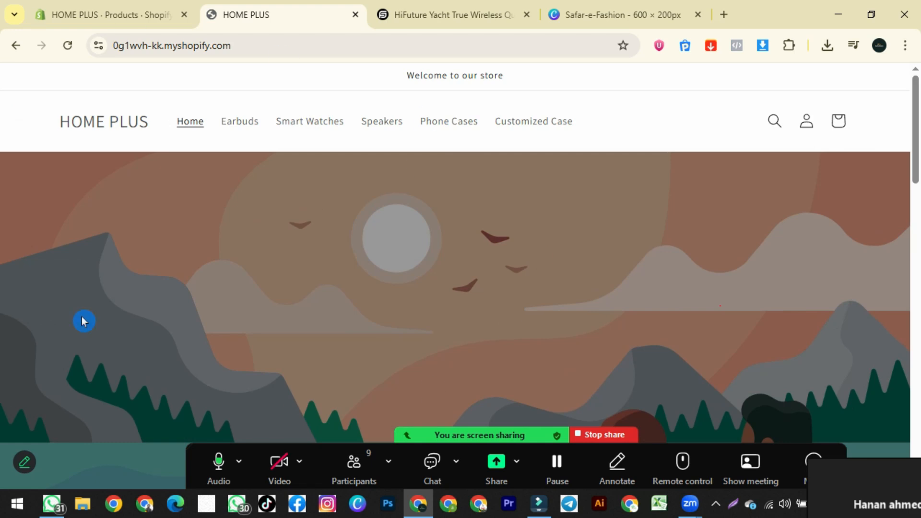
pyautogui.click(112, 14)
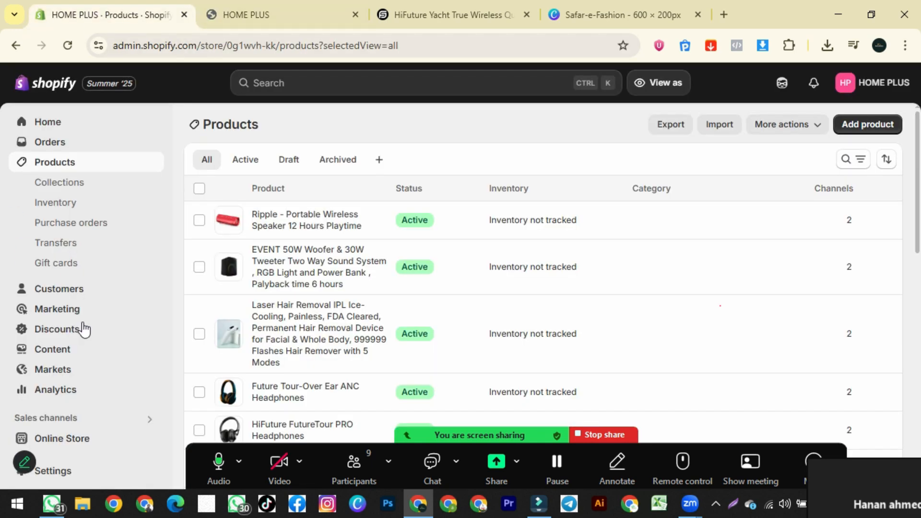
# - Go to the online store's themes and open the current Dawn theme for customization
pyautogui.scroll(-1, 86, 331)
pyautogui.click(68, 383)
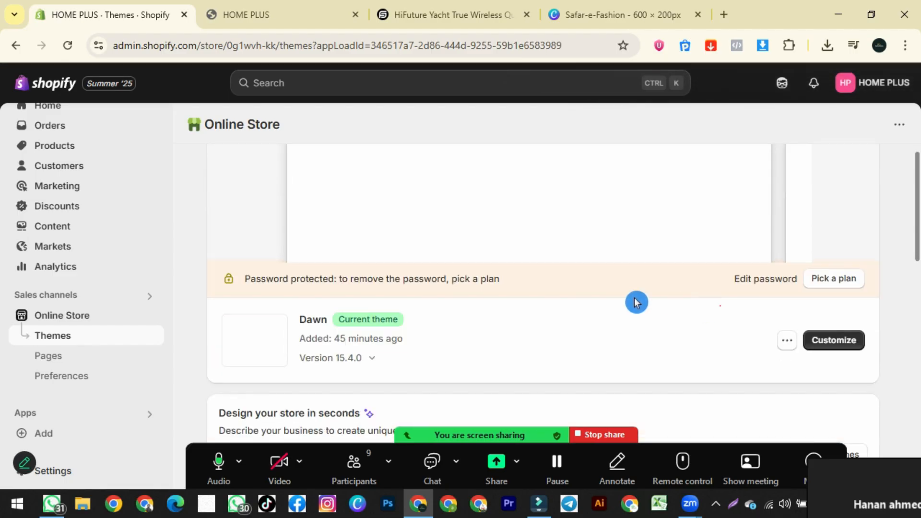
pyautogui.scroll(-5, 810, 377)
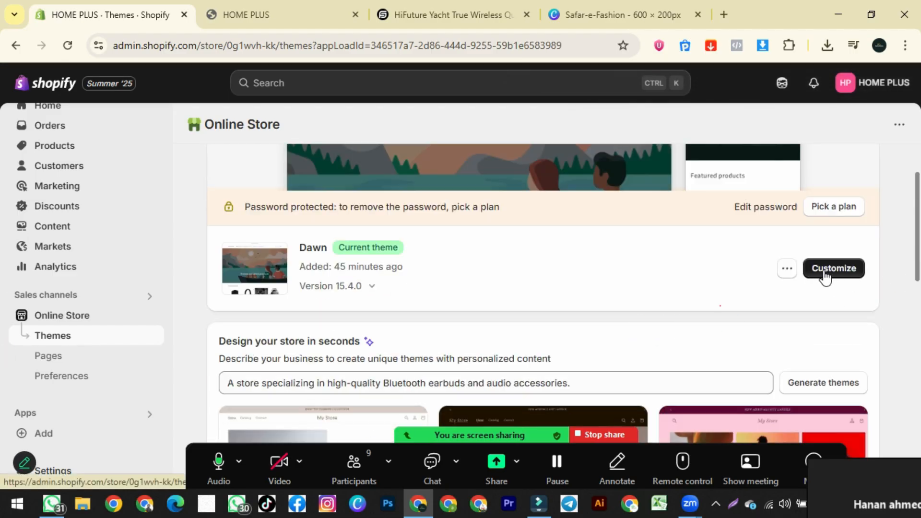
pyautogui.click(314, 262)
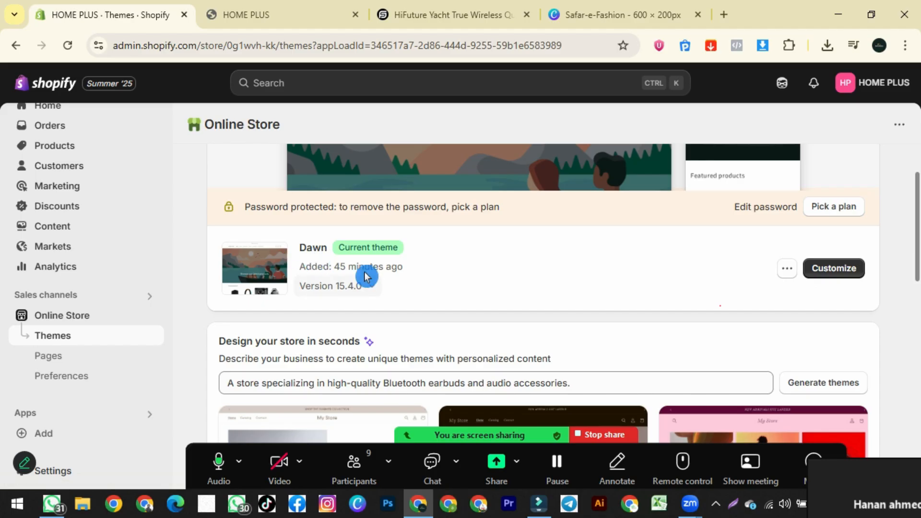
pyautogui.click(821, 271)
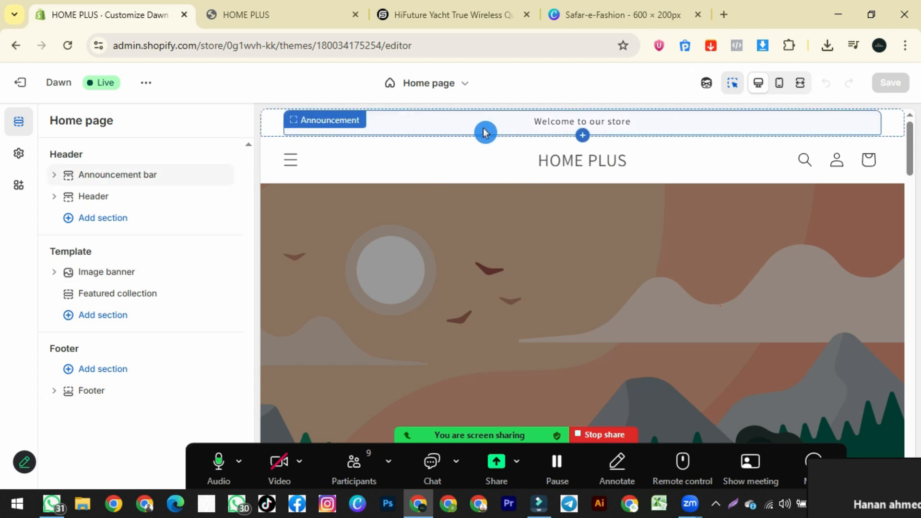
# - Check the announcement bar on the Future Store site, and open the text of the Dawn theme's announcement for editing
pyautogui.click(446, 15)
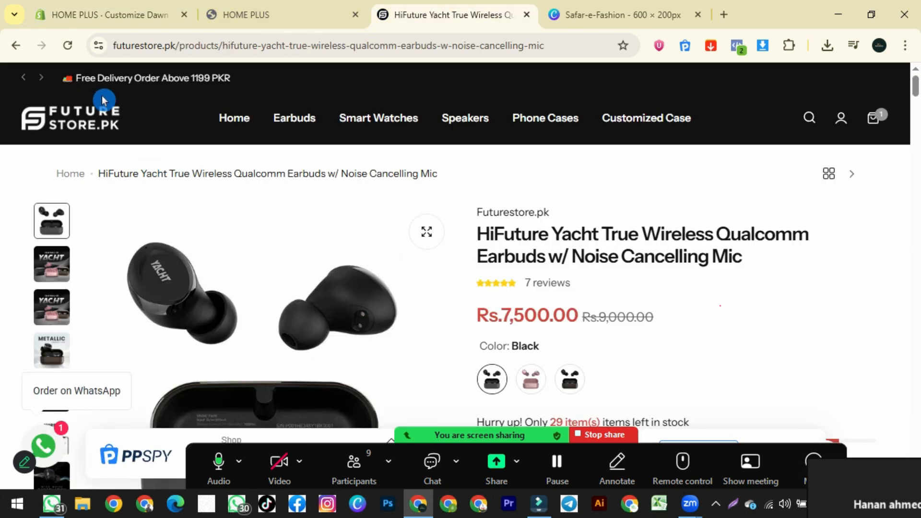
pyautogui.click(164, 15)
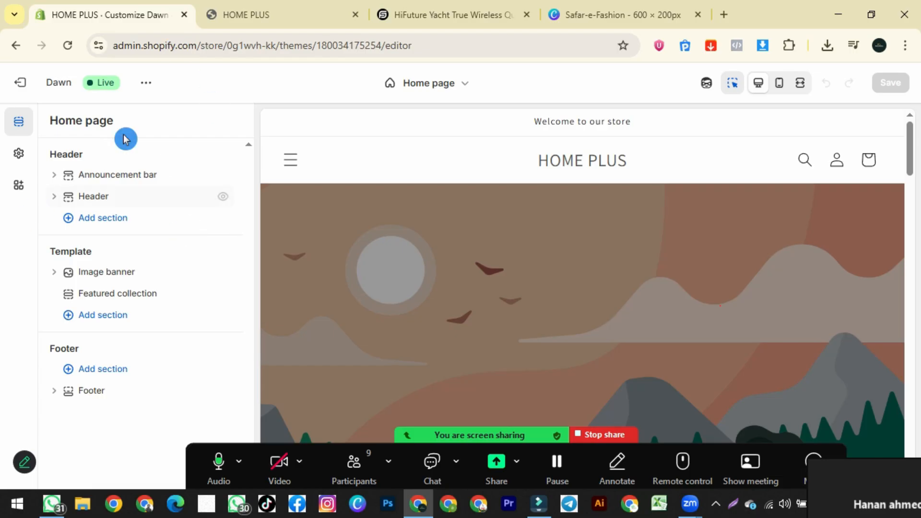
pyautogui.click(54, 177)
pyautogui.click(120, 201)
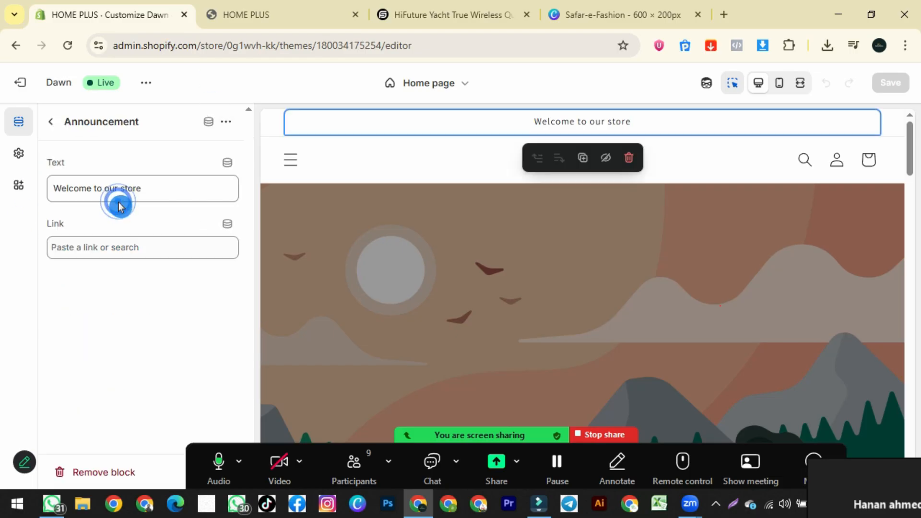
pyautogui.tripleClick(162, 193)
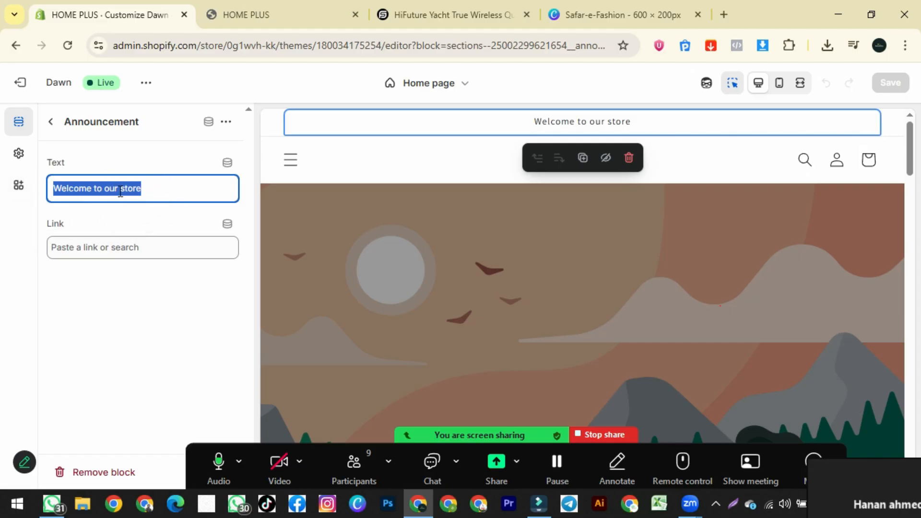
# - Open ChatGPT in a new browser tab and ask it to write 2 announcement bar messages for the HomePlus store
pyautogui.click(725, 19)
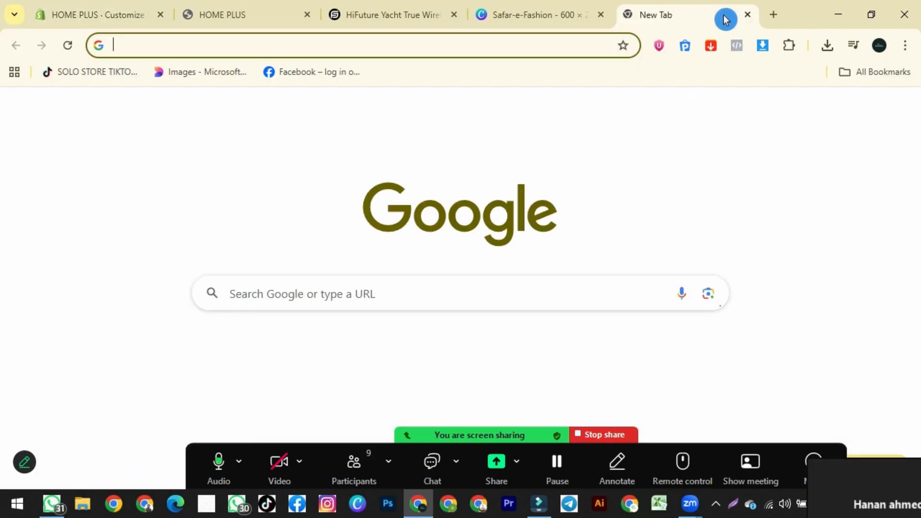
pyautogui.write('caht')
pyautogui.write('chat')
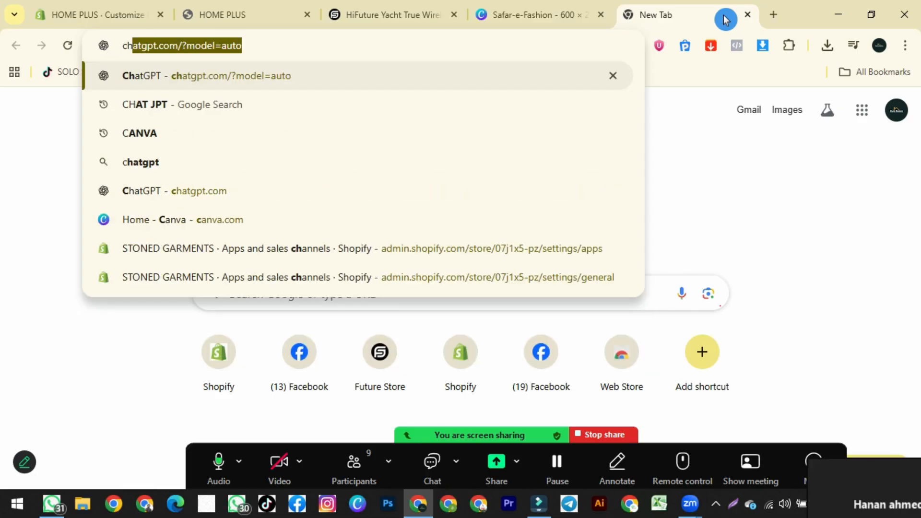
pyautogui.write('g')
pyautogui.press('Return')
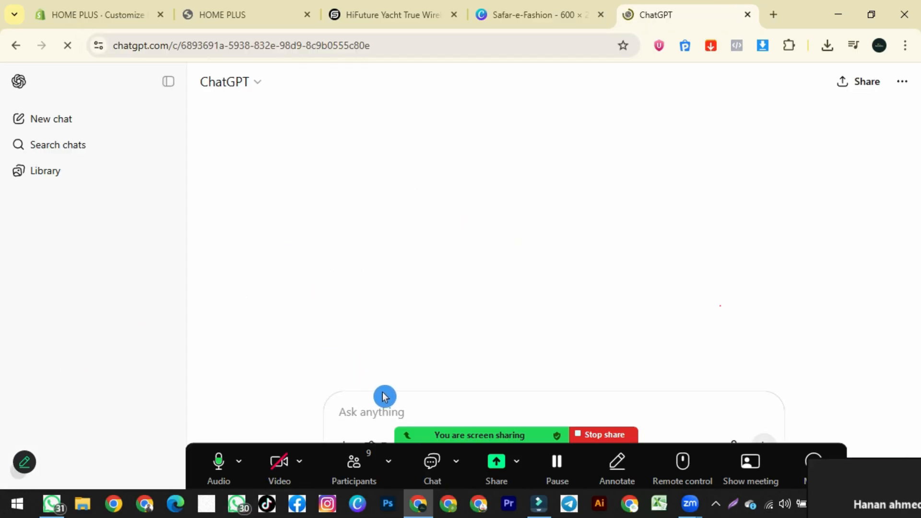
pyautogui.write('write a 2 annoucement bar for')
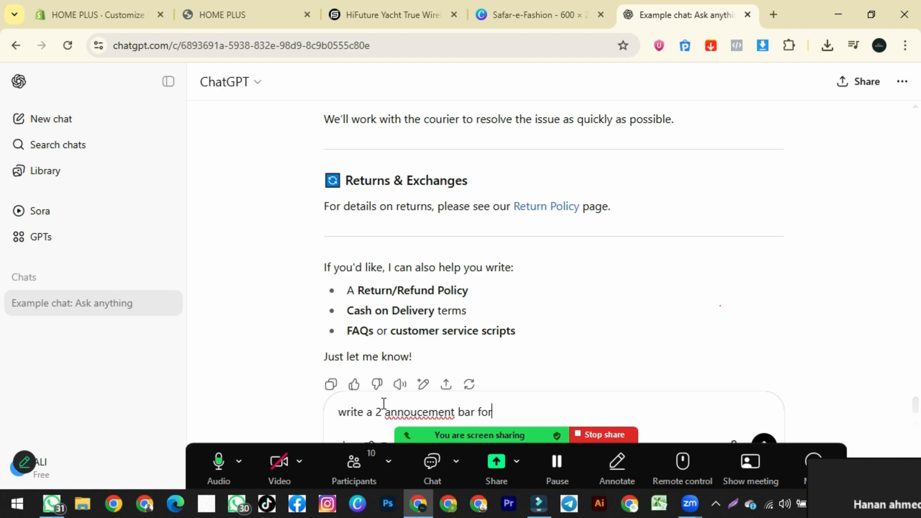
pyautogui.write('e')
pyautogui.press('Return')
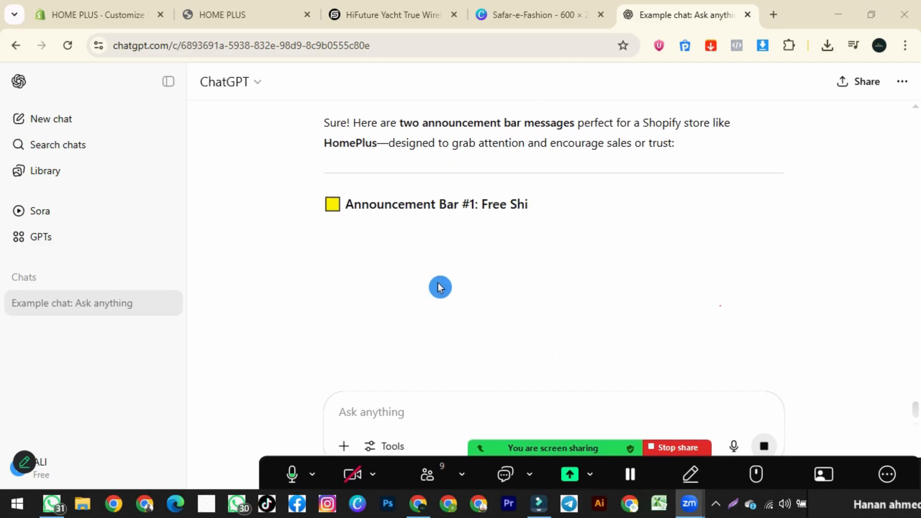
# - Replace the Dawn announcement's text with ChatGPT's first message, "🚚 Free Shipping on Orders Over PKR 3,000! Shop Now & Save on Delivery."
pyautogui.moveTo(782, 232); pyautogui.dragTo(321, 230)
pyautogui.hotkey('ctrl', 'c')
pyautogui.click(138, 15)
pyautogui.click(263, 14)
pyautogui.click(144, 15)
pyautogui.hotkey('ctrl', 'v')
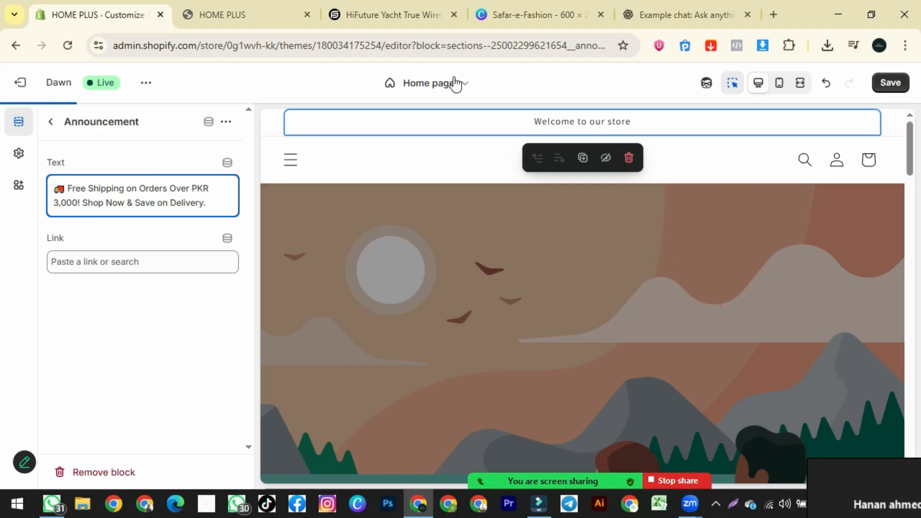
# - Add a second announcement reading "Cash on Delivery Nationwide! Shop with Confidence at HomePlus." from ChatGPT's second message, and save the theme
pyautogui.click(49, 124)
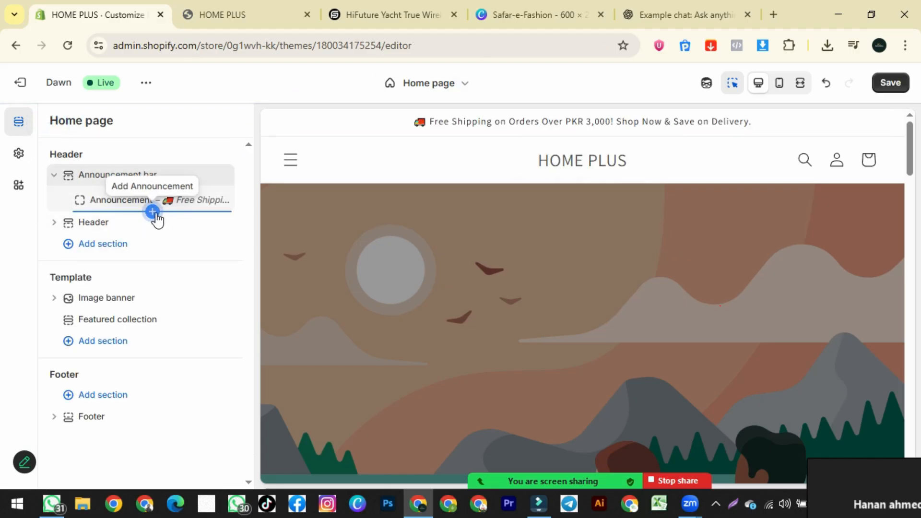
pyautogui.click(154, 214)
pyautogui.click(124, 224)
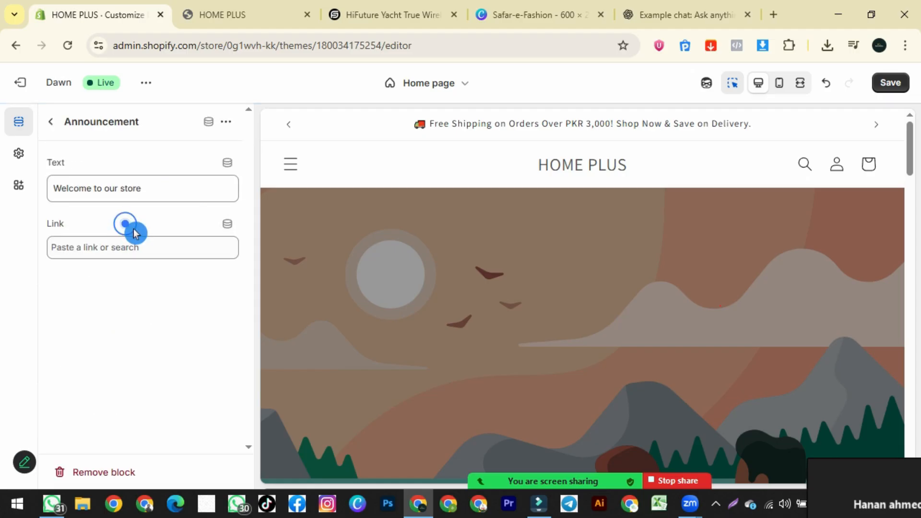
pyautogui.click(686, 15)
pyautogui.scroll(-3, 592, 225)
pyautogui.moveTo(705, 211); pyautogui.dragTo(320, 225)
pyautogui.hotkey('ctrl', '1')
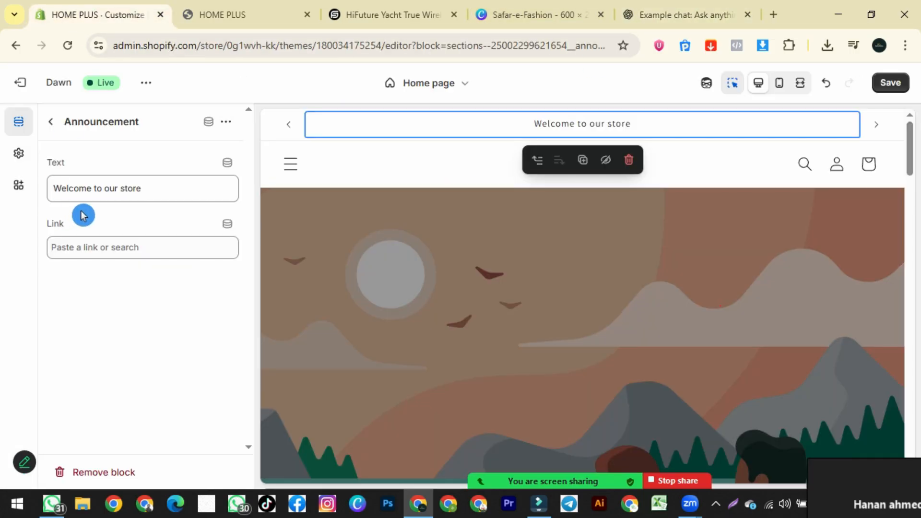
pyautogui.tripleClick(163, 191)
pyautogui.write('🚚 Cash on Delivery Nationwide! Shop with Confidence at HomePlus.')
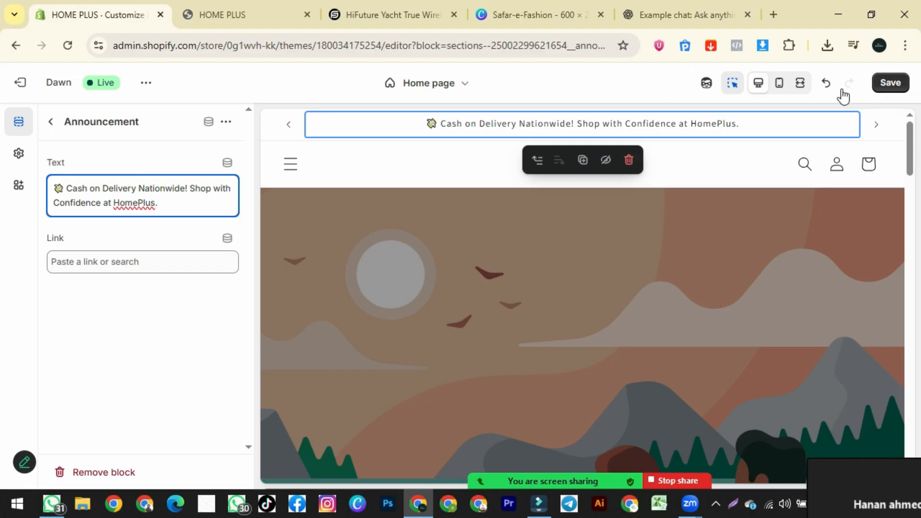
pyautogui.click(889, 83)
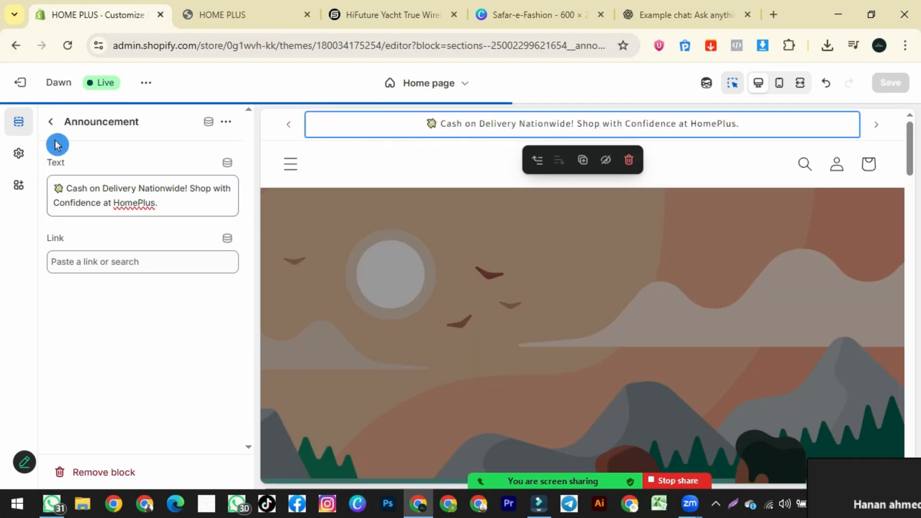
# - Set the announcement bar to color Scheme 4 with announcements auto-rotating every 3 seconds, and save the theme
pyautogui.click(50, 124)
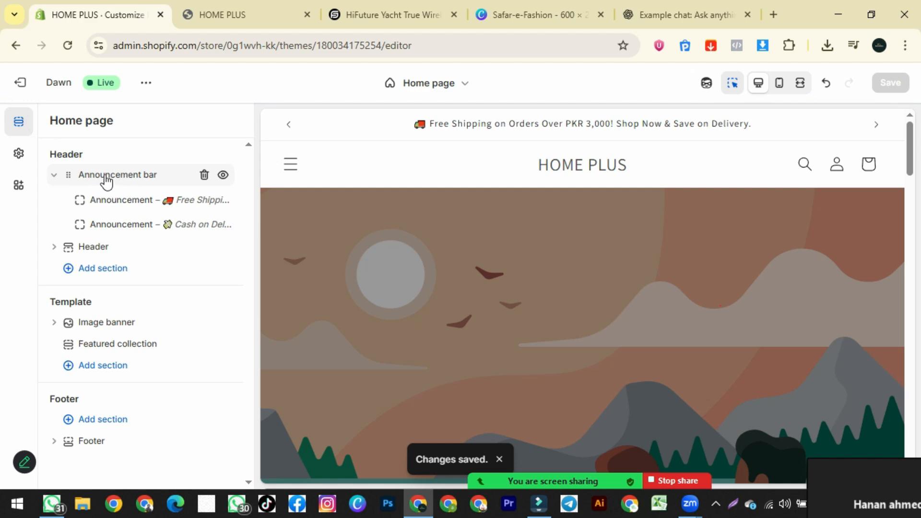
pyautogui.click(107, 181)
pyautogui.click(173, 231)
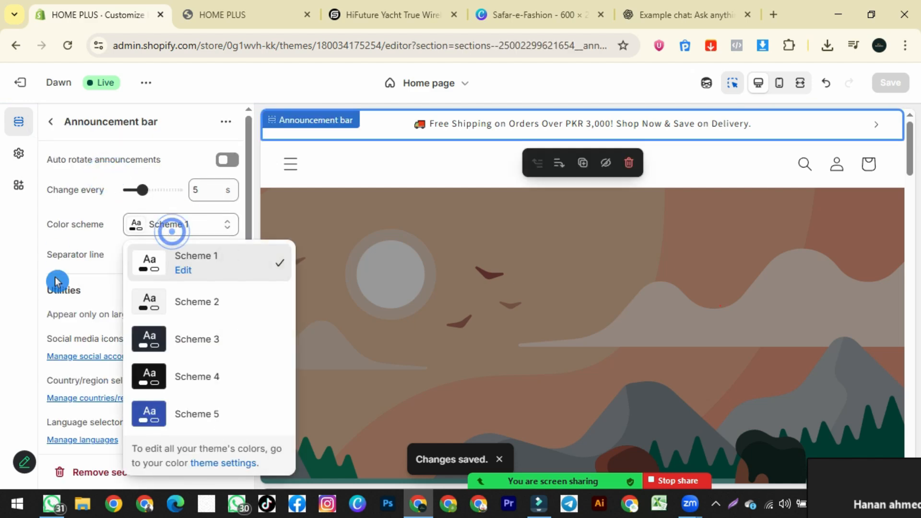
pyautogui.click(148, 377)
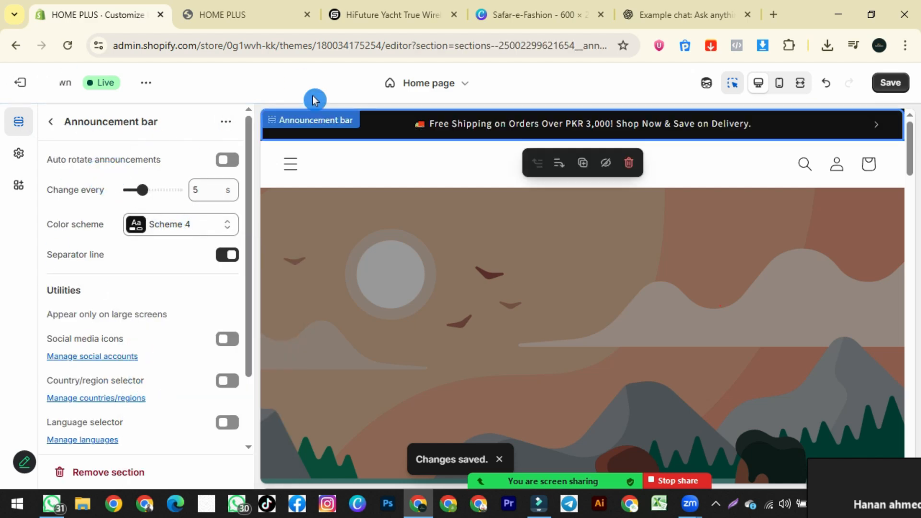
pyautogui.click(523, 130)
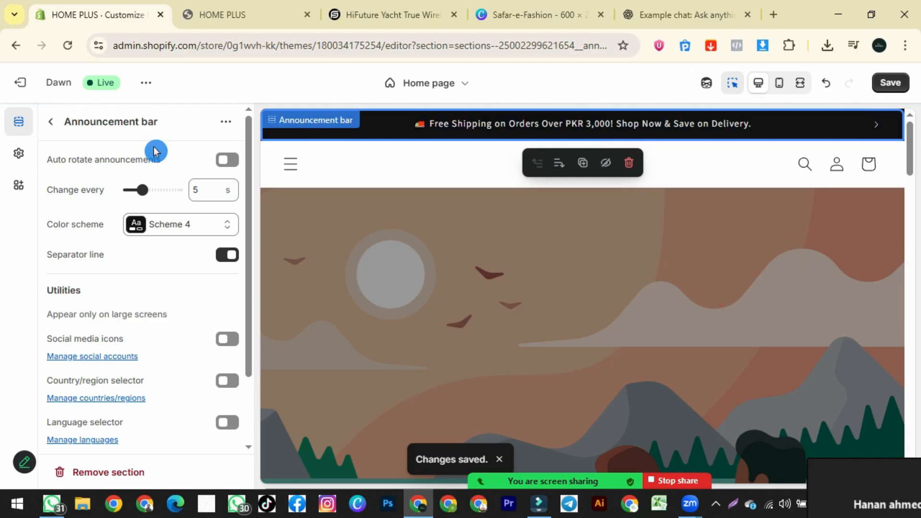
pyautogui.click(228, 161)
pyautogui.moveTo(138, 191); pyautogui.dragTo(117, 192)
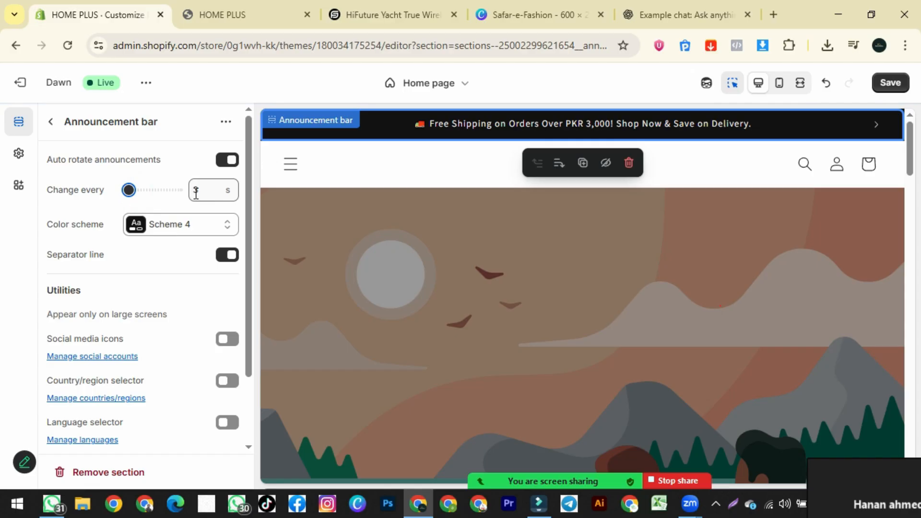
pyautogui.click(890, 83)
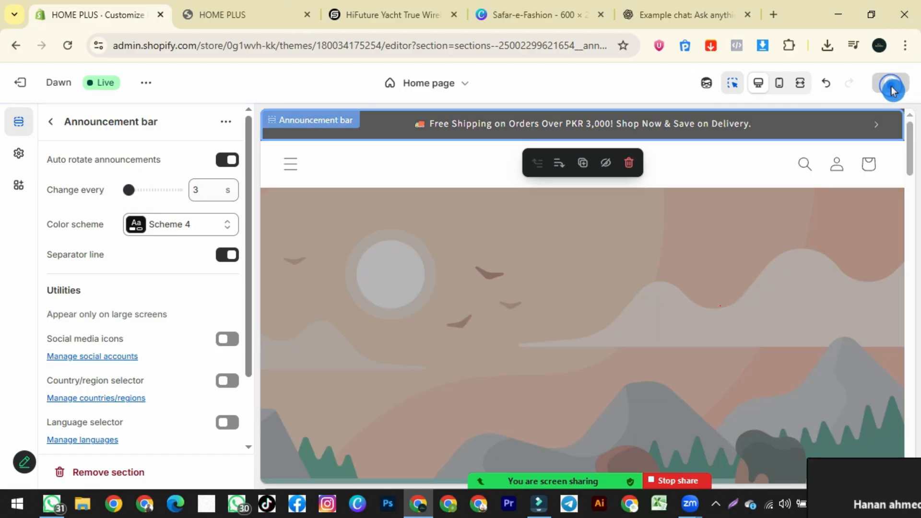
# - Reload the HOME PLUS storefront to check its announcement bar, and return to the theme editor's home page sections
pyautogui.click(268, 15)
pyautogui.click(69, 46)
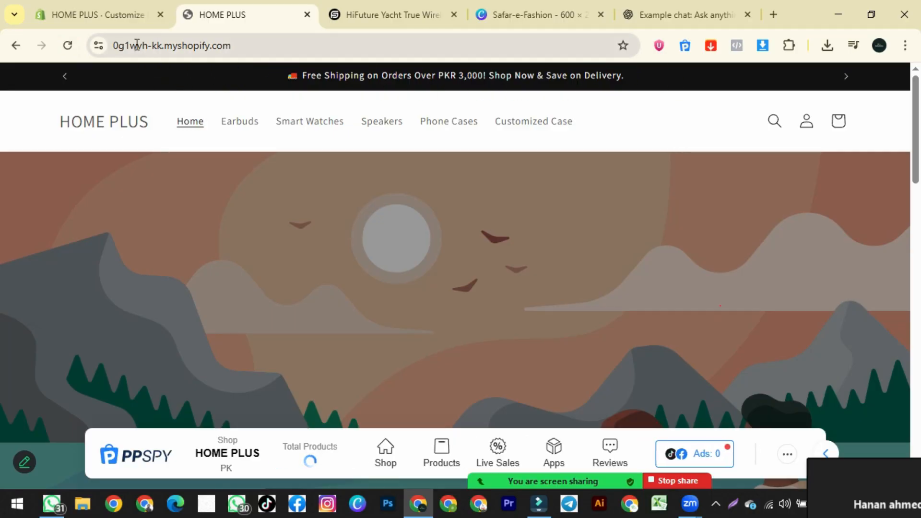
pyautogui.click(115, 19)
pyautogui.click(50, 122)
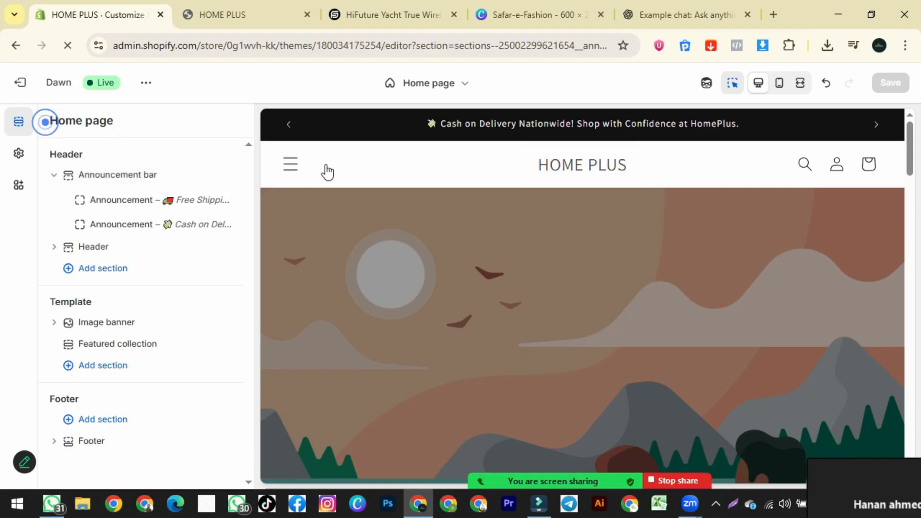
# - Open the logo options in the theme settings and start adding an image file for the logo
pyautogui.click(18, 156)
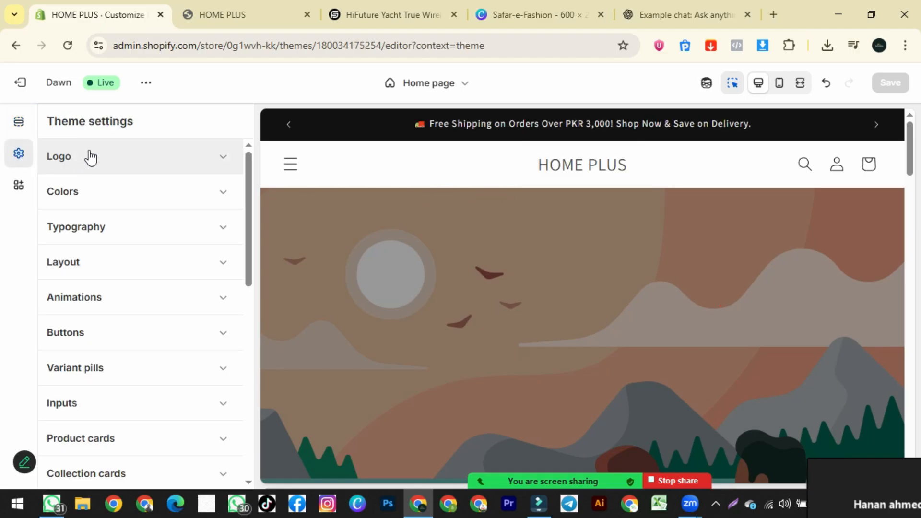
pyautogui.click(144, 152)
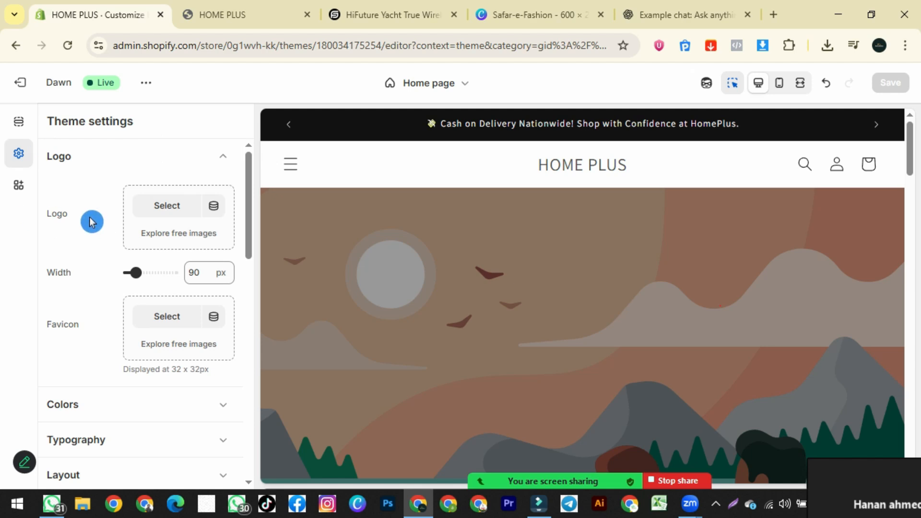
pyautogui.click(153, 211)
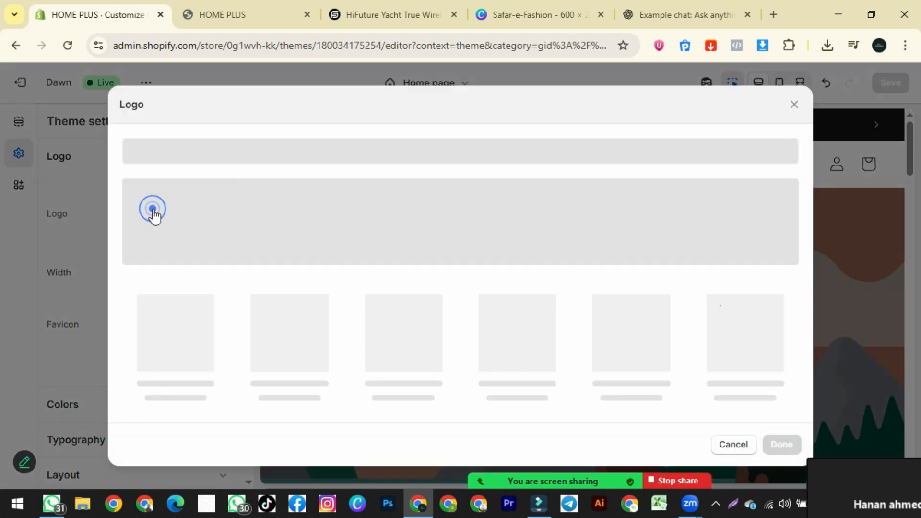
pyautogui.click(464, 236)
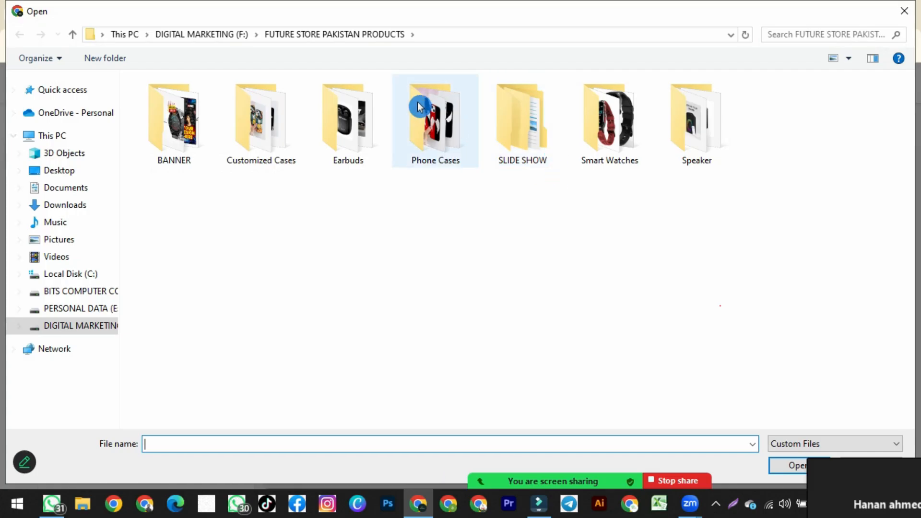
# - Upload the png_logo image from the HOME PLUS folder under ALY on drive F: and apply it as the store logo
pyautogui.click(214, 38)
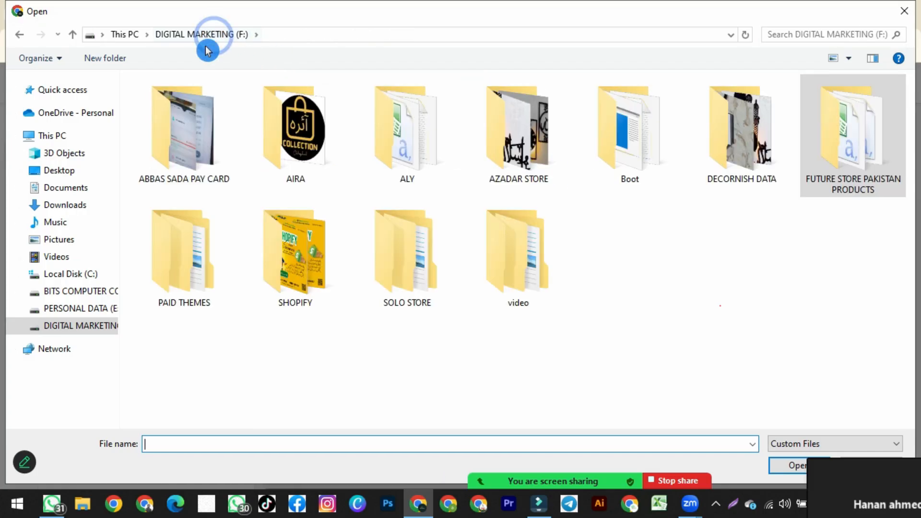
pyautogui.click(433, 145)
pyautogui.doubleClick(433, 145)
pyautogui.click(356, 153)
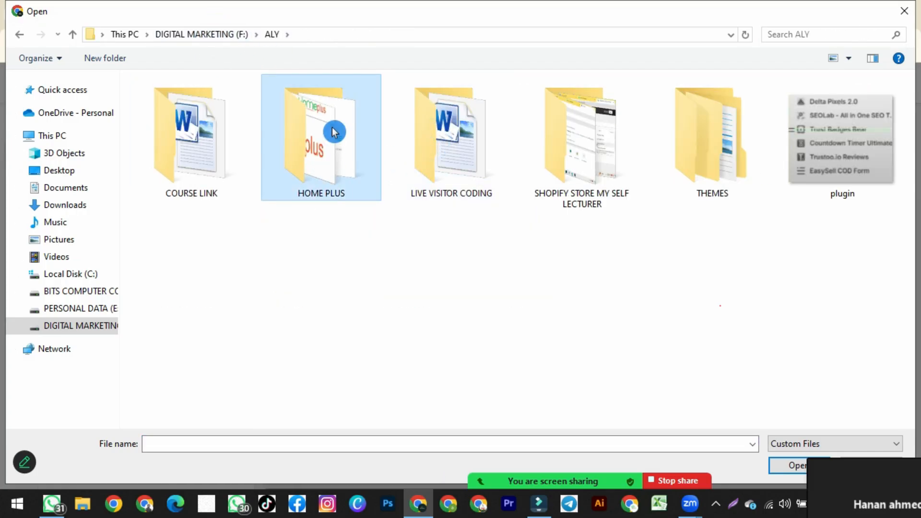
pyautogui.doubleClick(355, 152)
pyautogui.click(421, 133)
pyautogui.doubleClick(422, 132)
pyautogui.scroll(-5, 513, 301)
pyautogui.scroll(5, 431, 305)
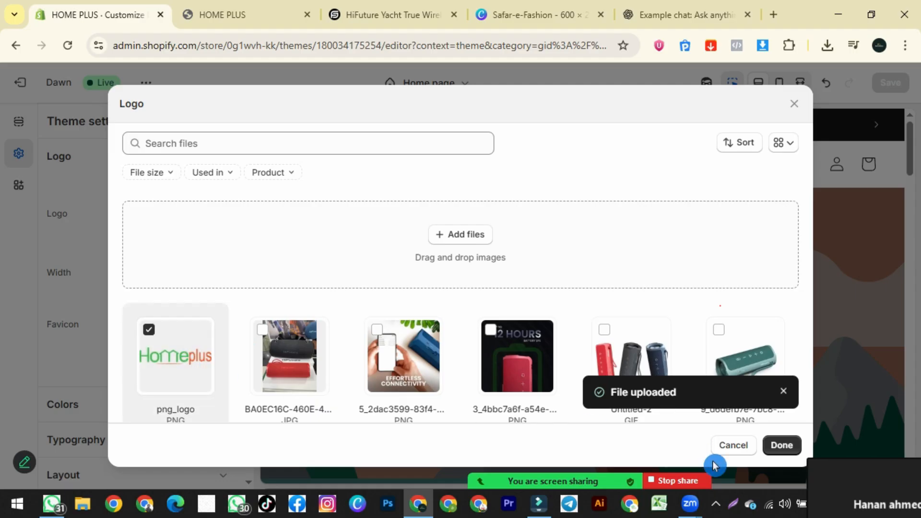
pyautogui.click(781, 446)
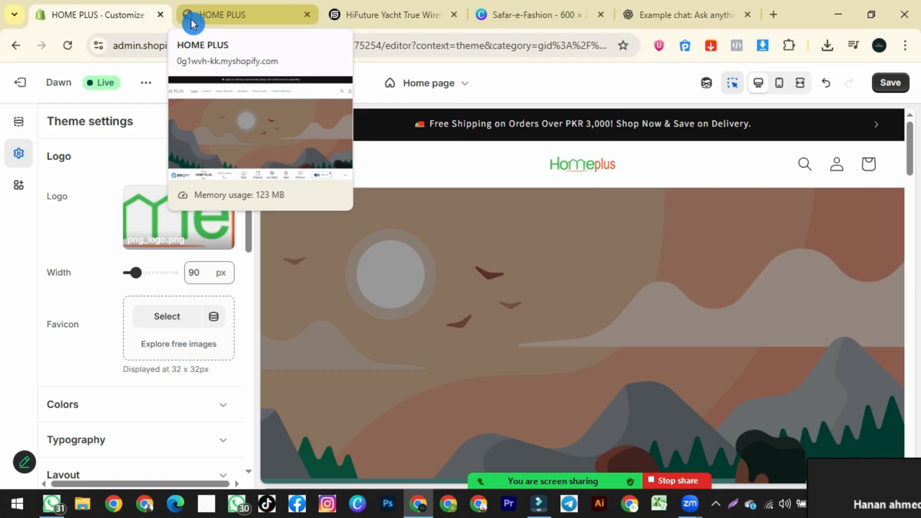
# - Check the header and browser tab icon of the HOME PLUS storefront, and return to the theme editor
pyautogui.click(213, 16)
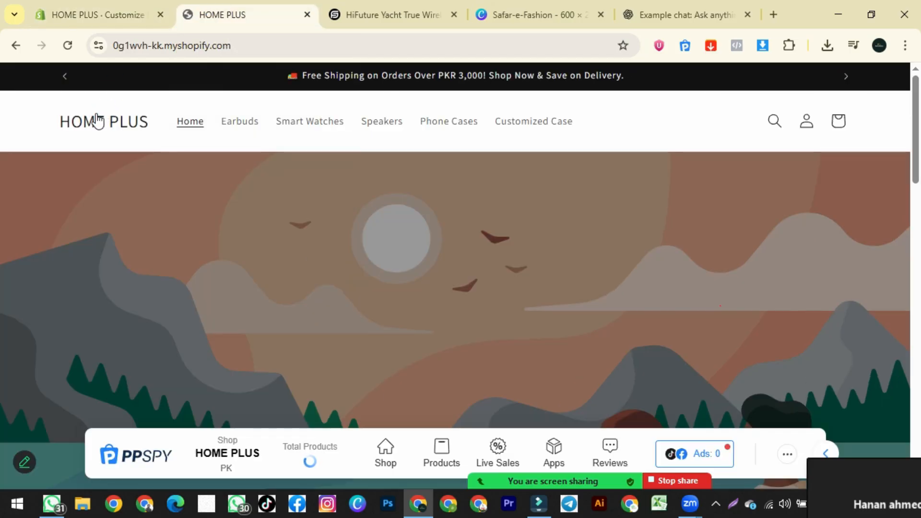
pyautogui.click(123, 24)
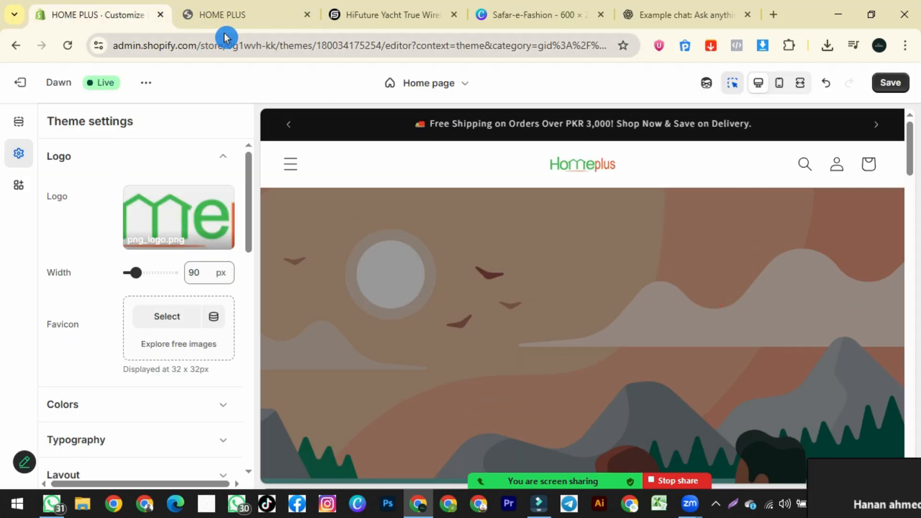
pyautogui.moveTo(178, 18)
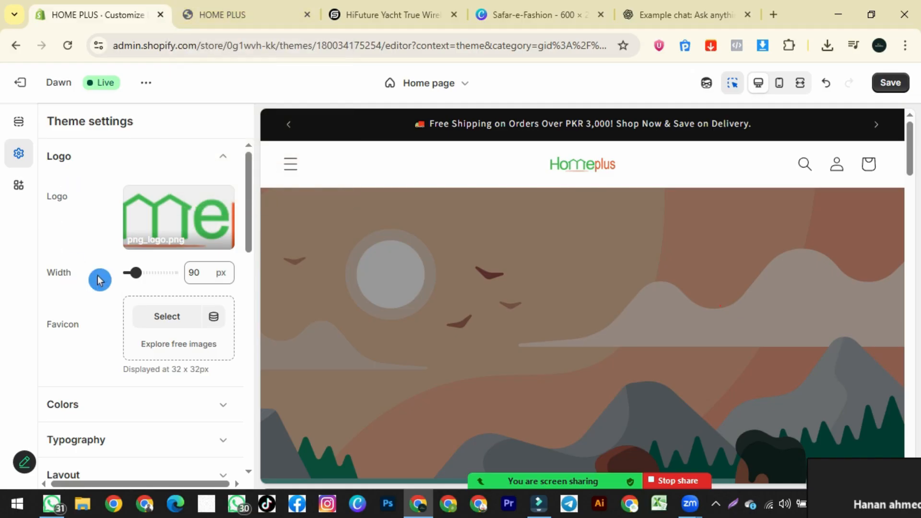
# - Set the existing png_logo image as the store's favicon and save the theme settings
pyautogui.click(176, 325)
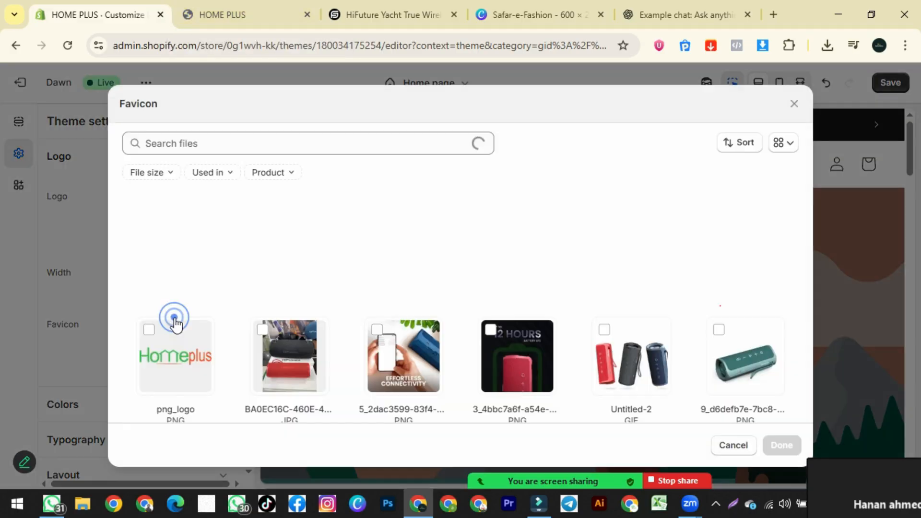
pyautogui.click(179, 354)
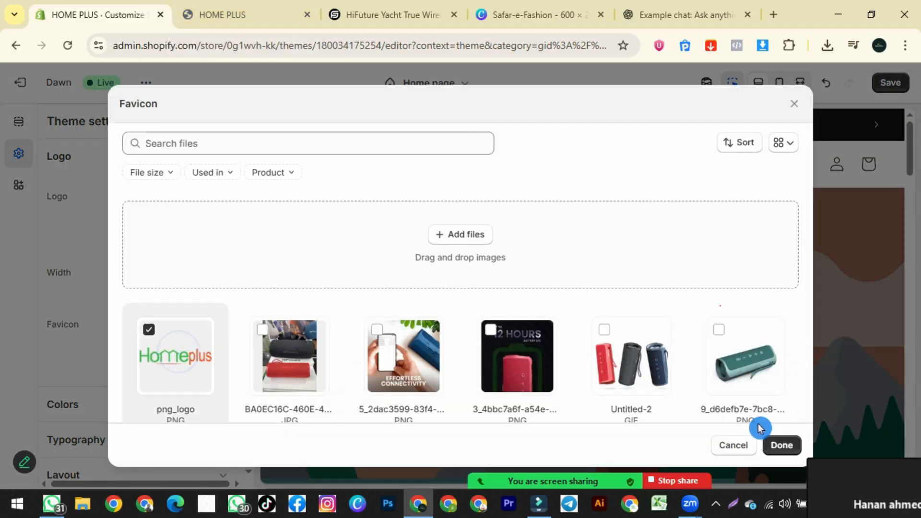
pyautogui.click(780, 447)
pyautogui.click(888, 85)
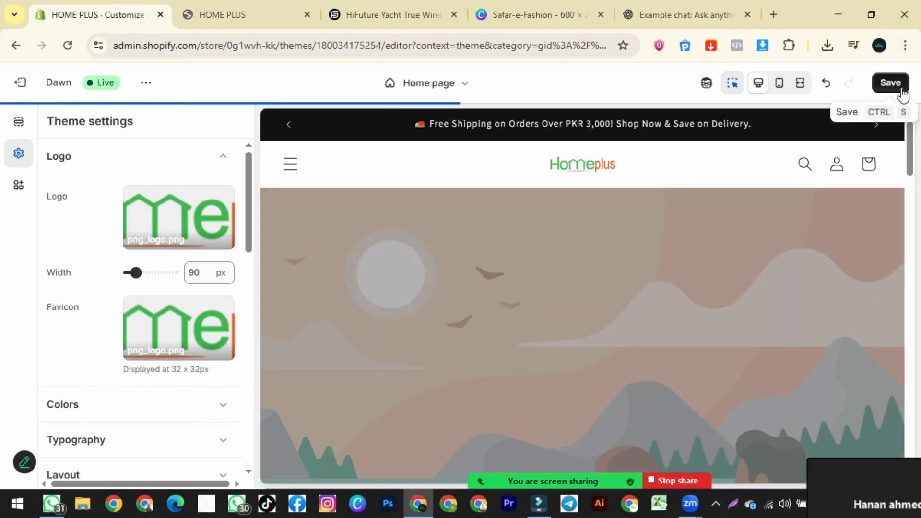
pyautogui.click(890, 84)
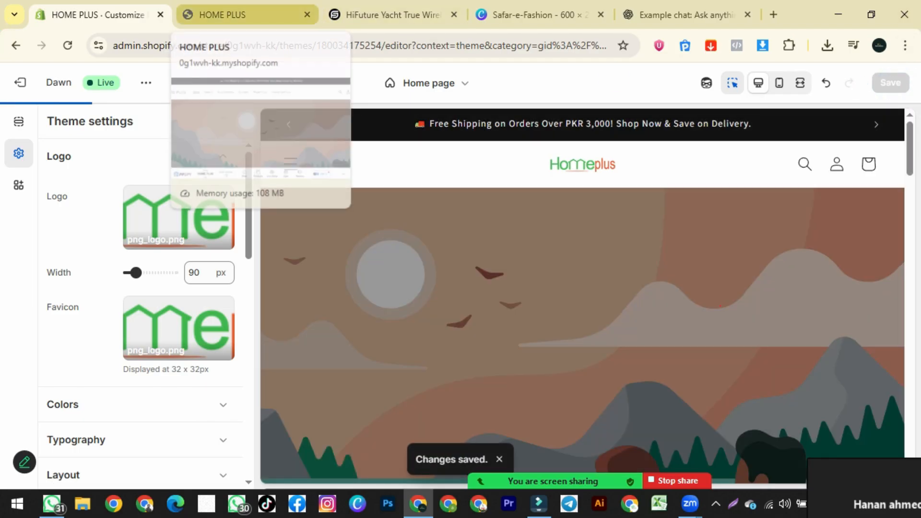
# - Reload the HOME PLUS storefront to check the logo and favicon
pyautogui.click(225, 14)
pyautogui.click(68, 45)
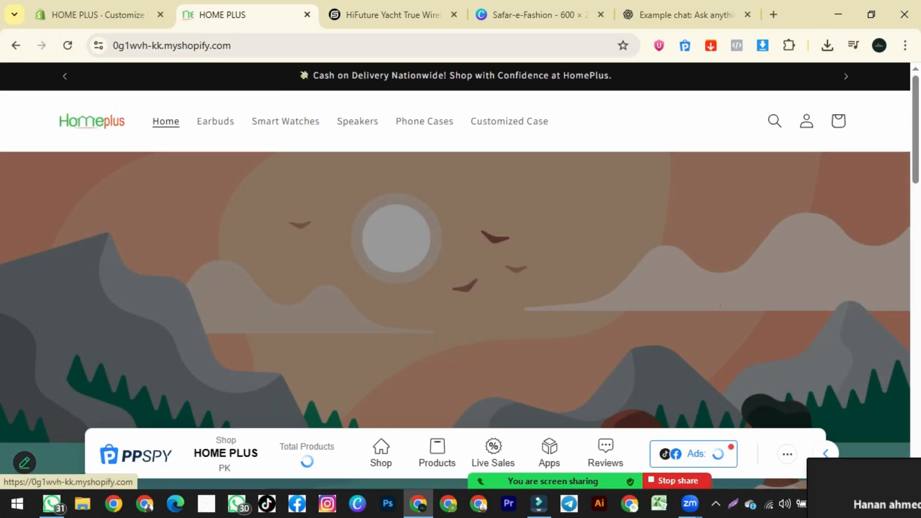
# - Return to the theme editor, set the logo width to 150 px and save the theme settings
pyautogui.click(100, 14)
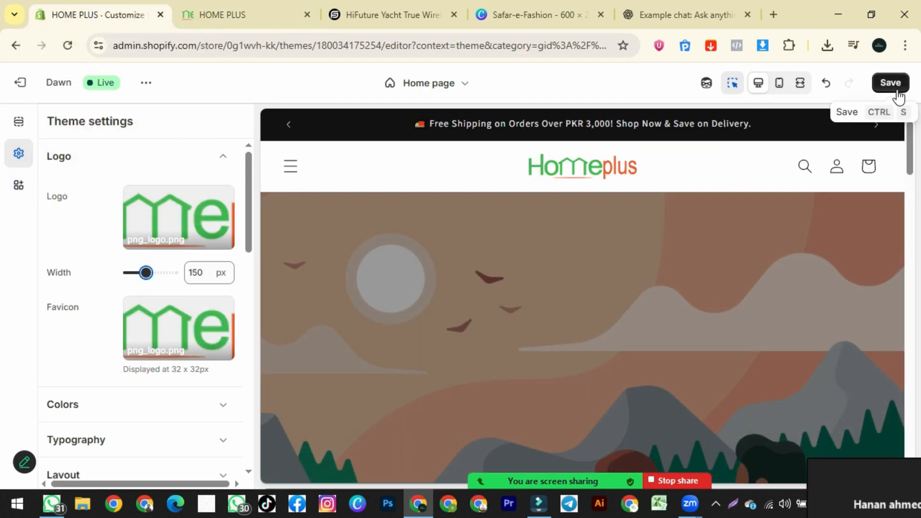
pyautogui.click(891, 83)
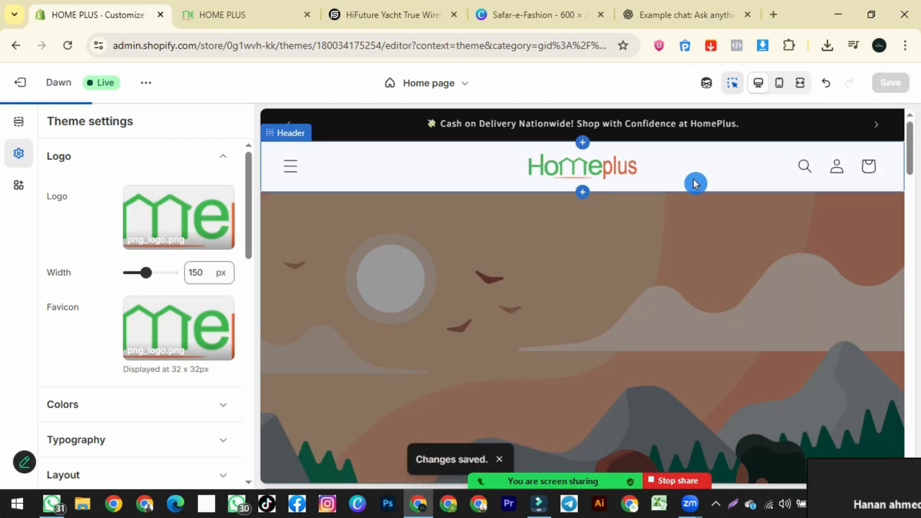
# - Check the logo size in the mobile preview and on the reloaded HOME PLUS storefront
pyautogui.click(779, 86)
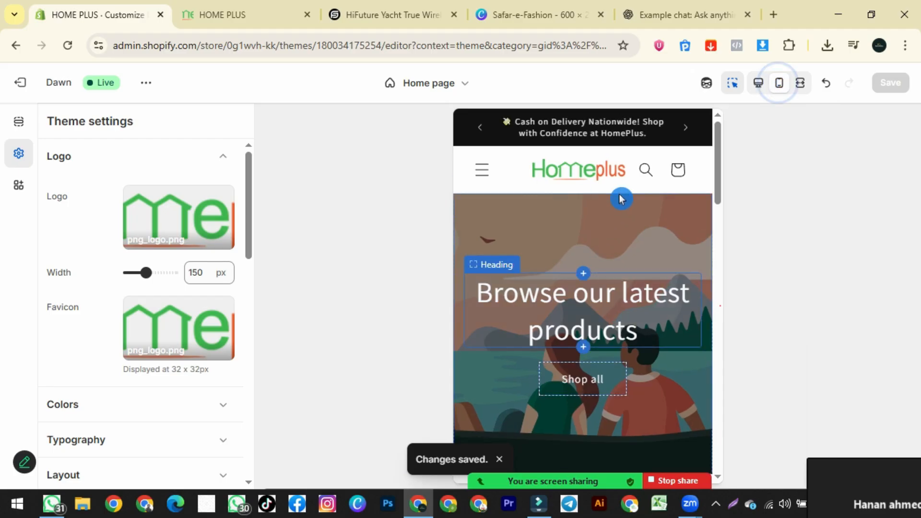
pyautogui.scroll(-10, 596, 282)
pyautogui.scroll(-10, 597, 282)
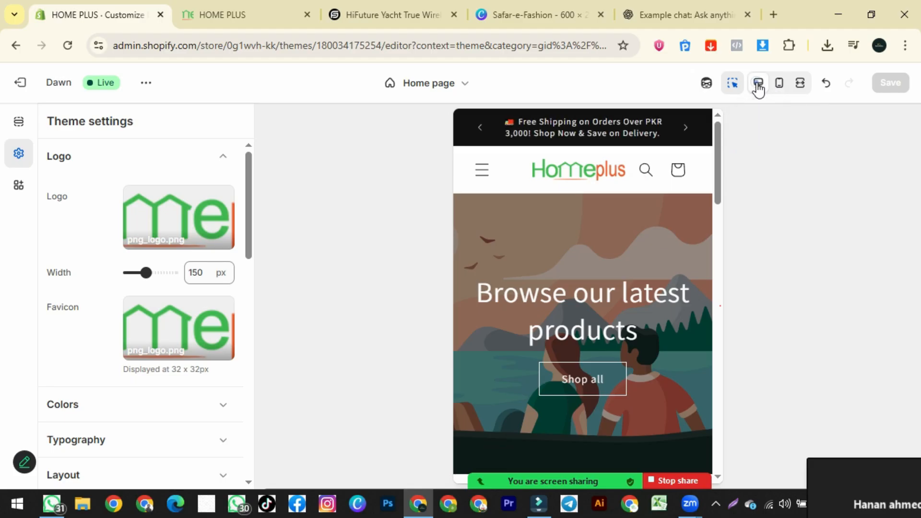
pyautogui.click(758, 86)
pyautogui.hotkey('ctrl', 'Tab')
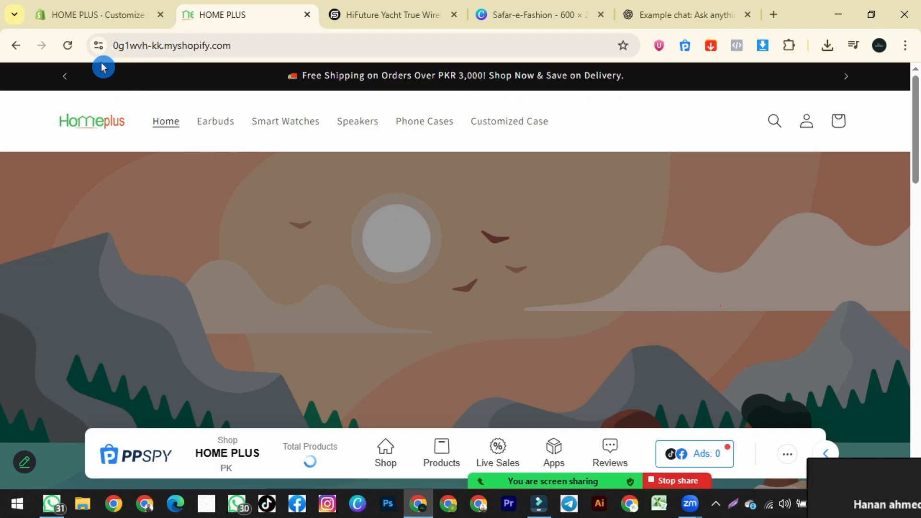
pyautogui.click(66, 48)
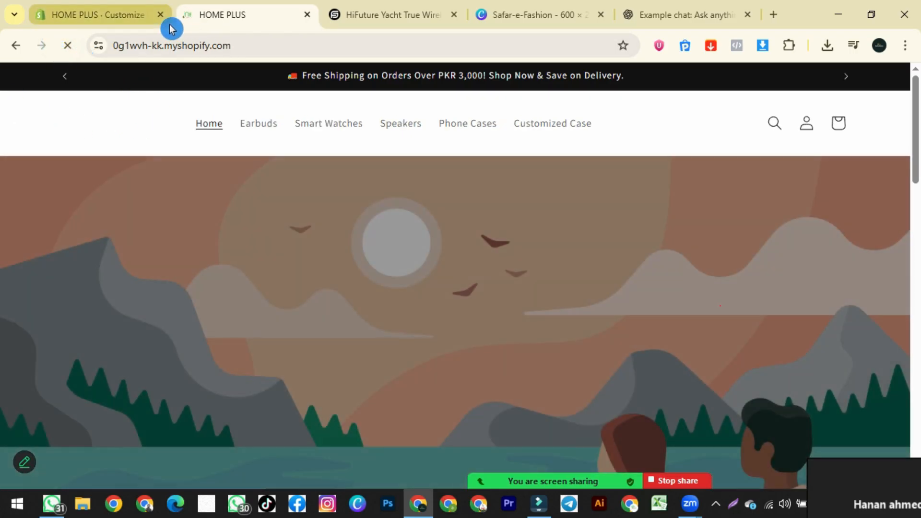
pyautogui.click(675, 127)
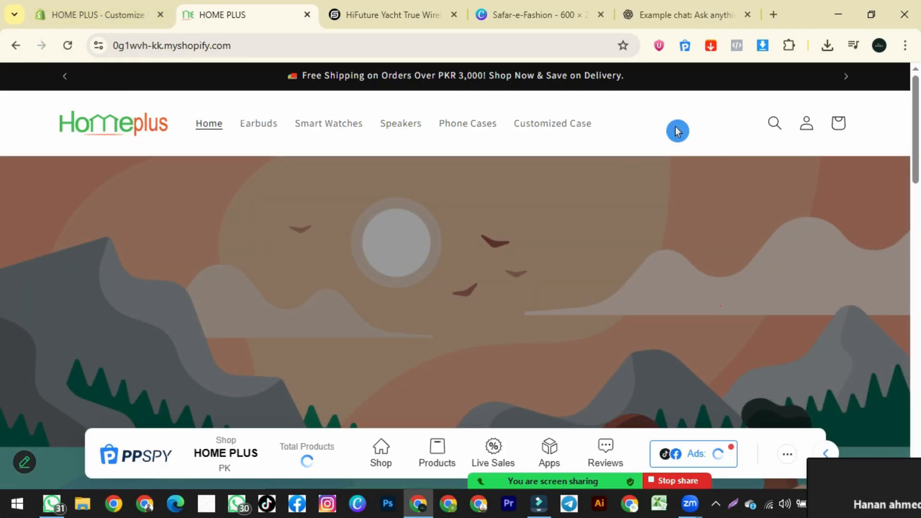
# - Set the Header section's color scheme to Scheme 4 in the theme editor and save the theme
pyautogui.click(103, 17)
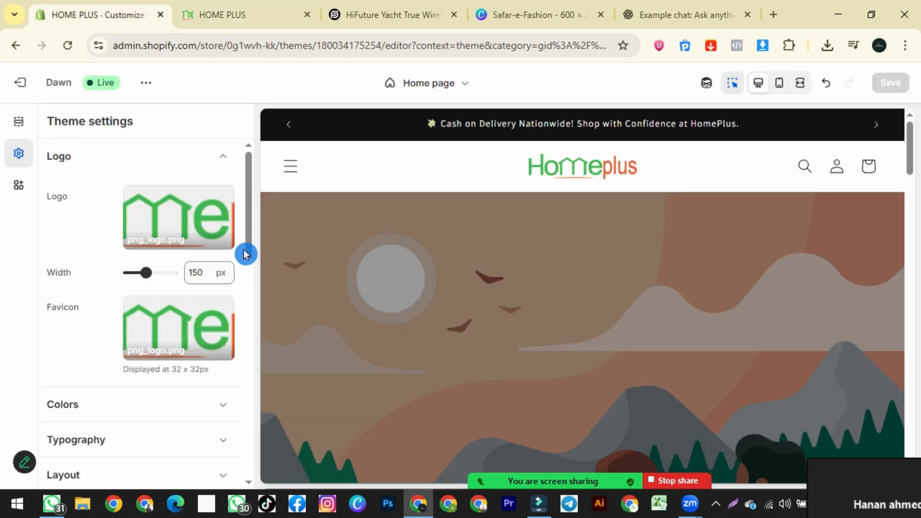
pyautogui.click(17, 123)
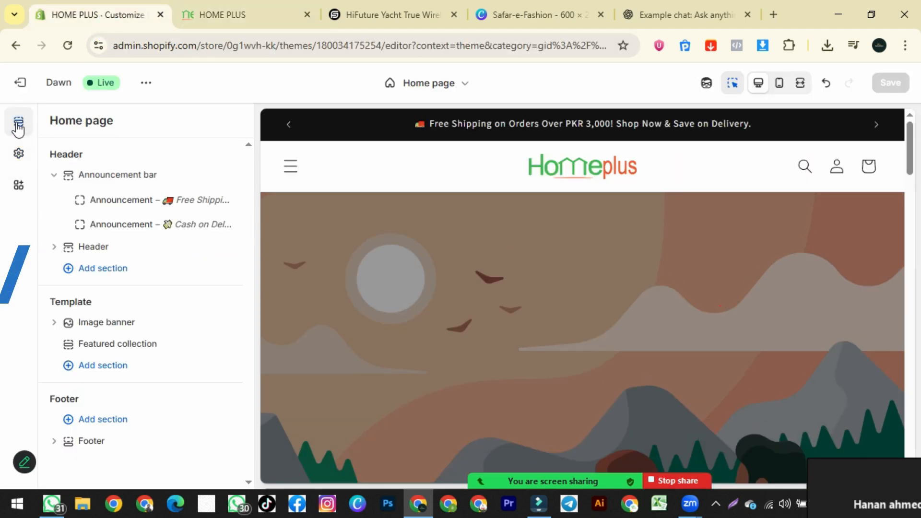
pyautogui.click(47, 179)
pyautogui.click(94, 195)
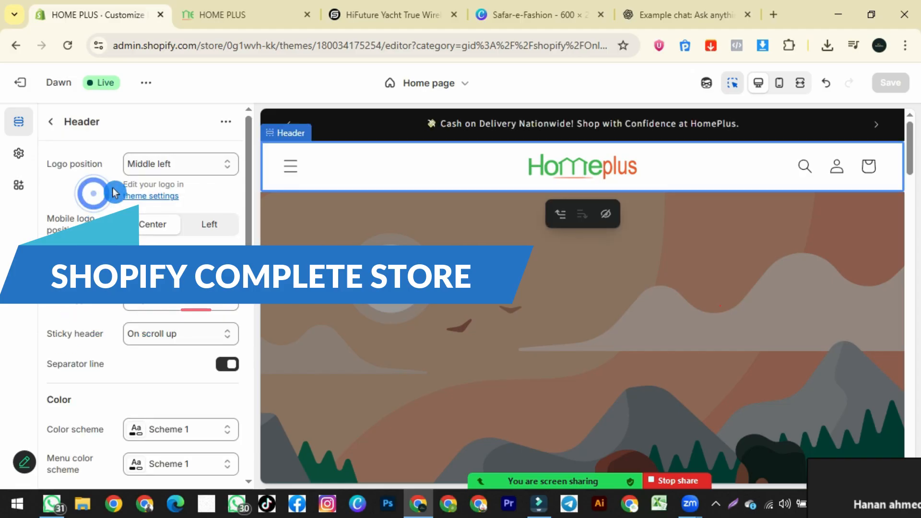
pyautogui.scroll(-3, 163, 355)
pyautogui.click(181, 285)
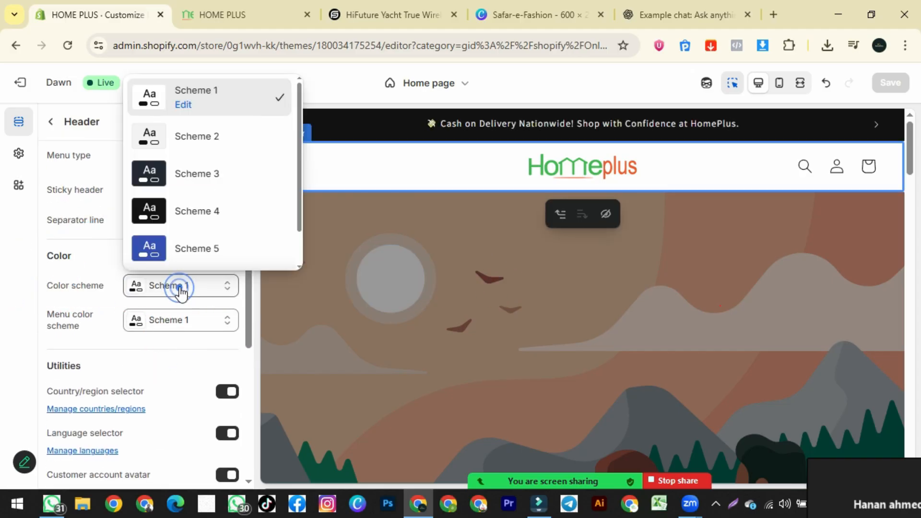
pyautogui.click(179, 212)
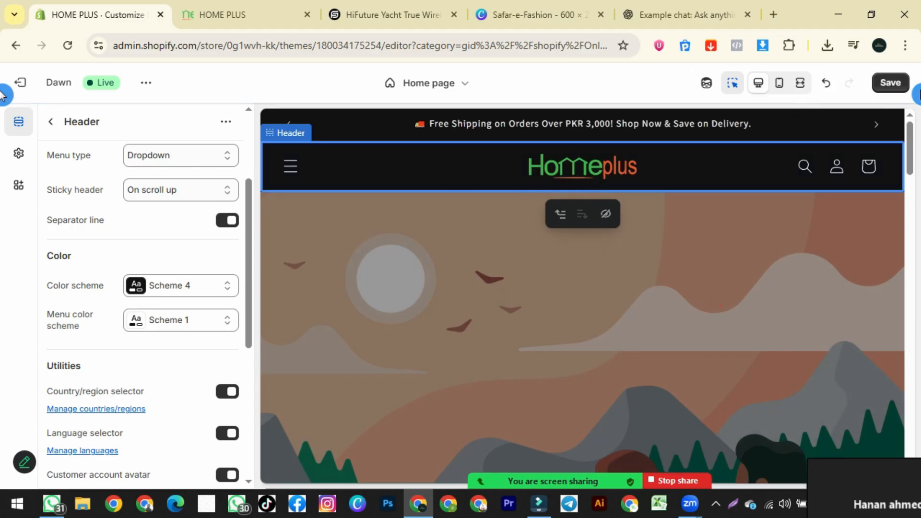
pyautogui.click(890, 83)
# - Check the header on the HOME PLUS storefront and compare it with the Futurestore.pk header
pyautogui.click(226, 15)
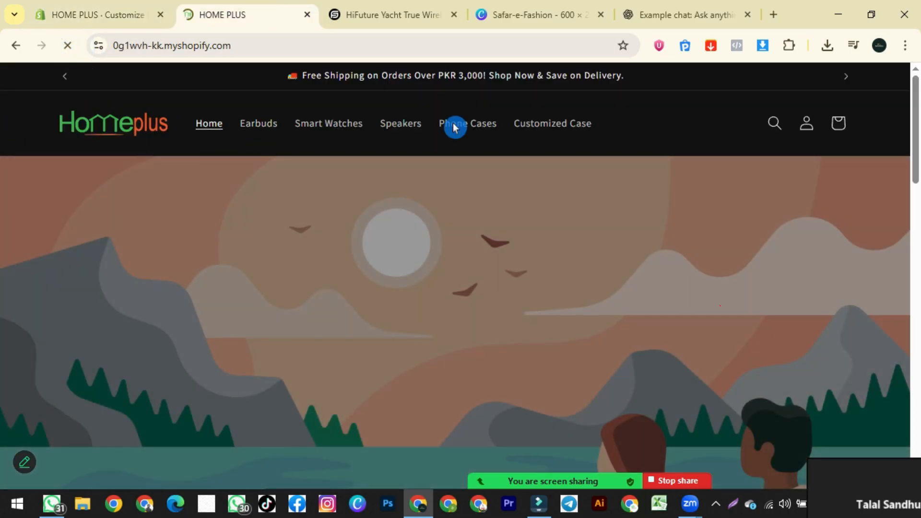
pyautogui.click(327, 18)
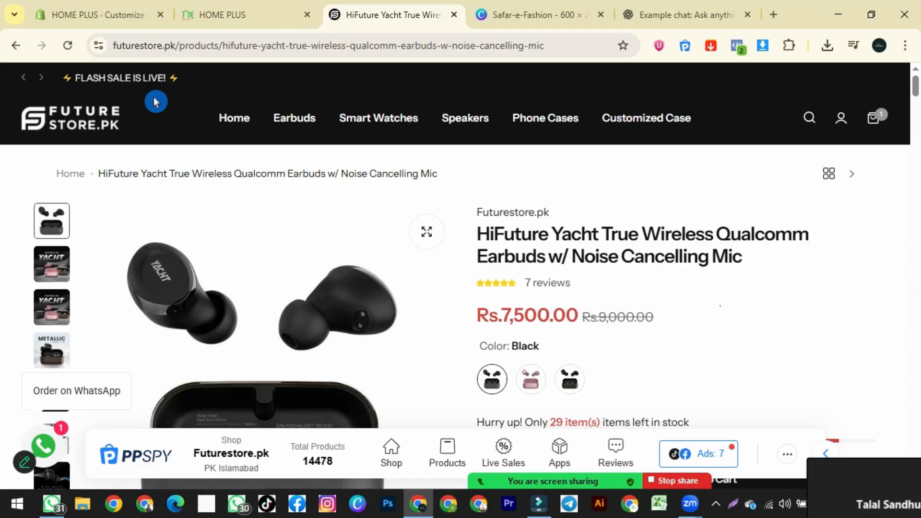
pyautogui.click(211, 15)
# - Set the Header section's color scheme back to Scheme 1, save the theme and return to the section list
pyautogui.click(120, 14)
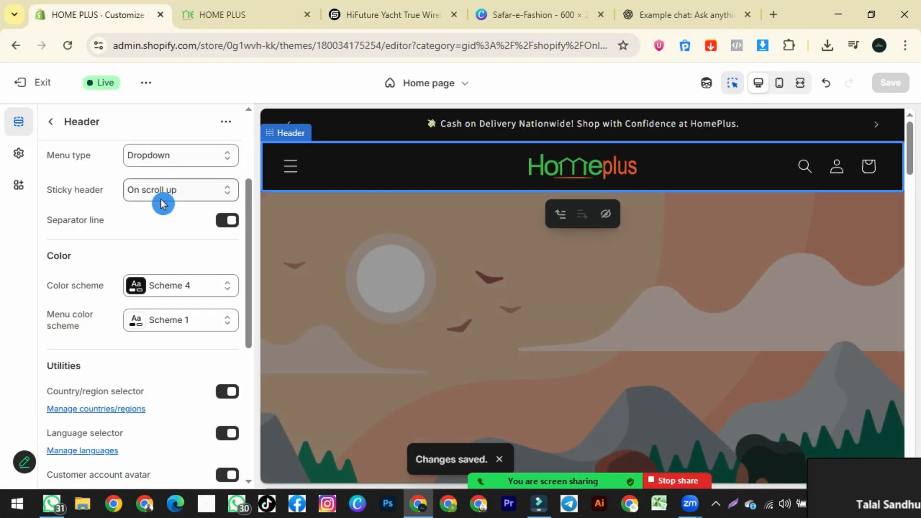
pyautogui.click(205, 294)
pyautogui.click(182, 95)
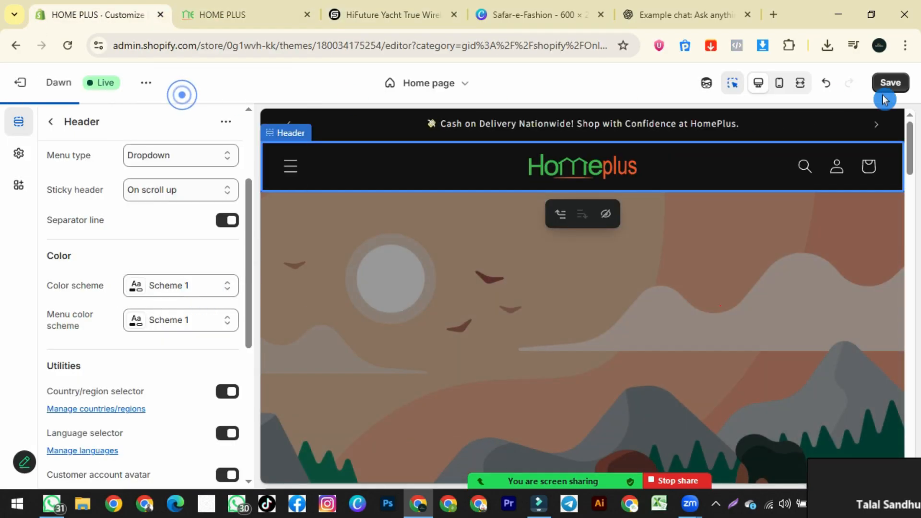
pyautogui.click(885, 93)
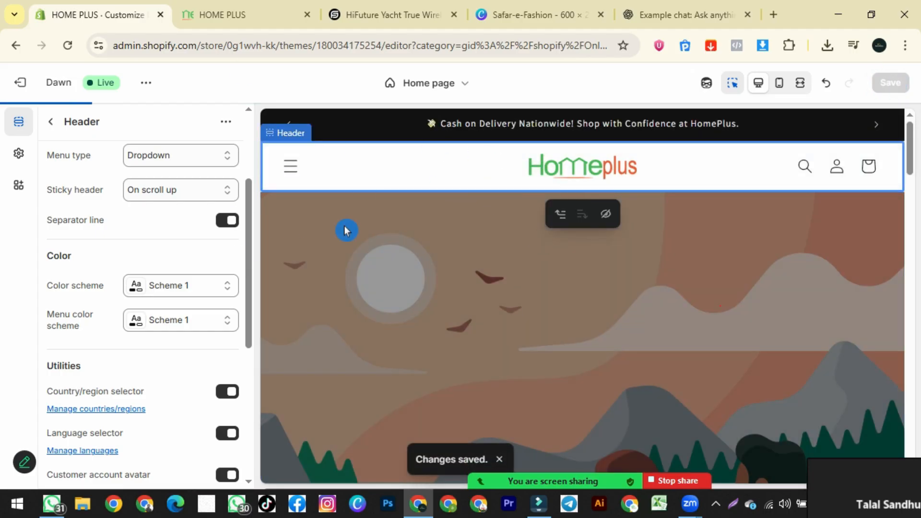
pyautogui.click(51, 121)
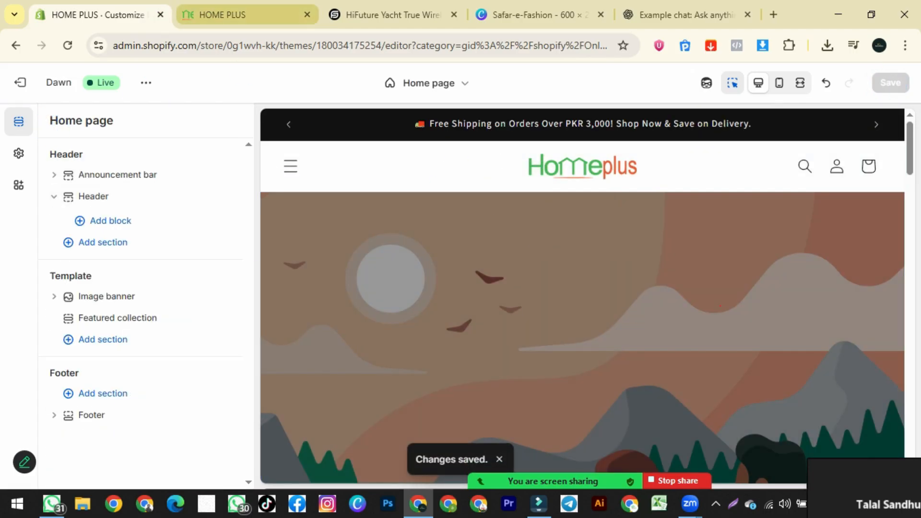
# - Reload the HOME PLUS storefront to check the header's colors
pyautogui.click(216, 15)
pyautogui.click(410, 287)
pyautogui.click(67, 47)
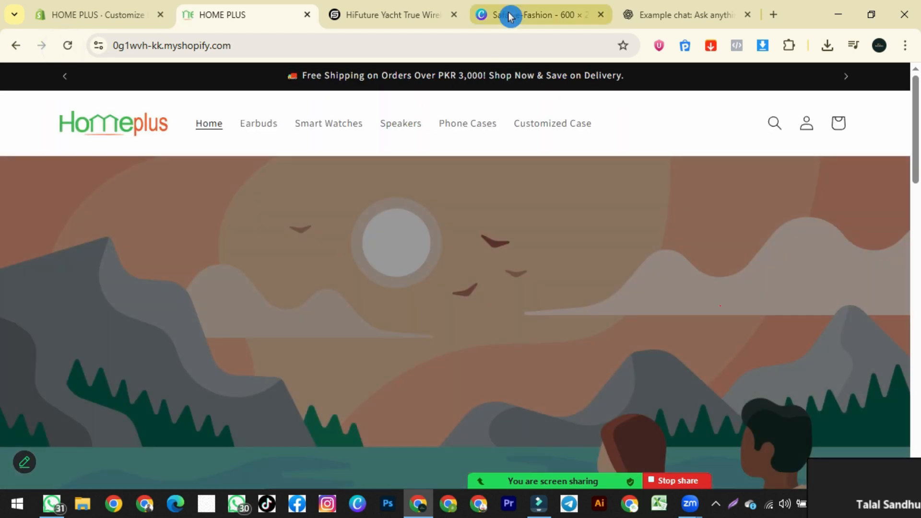
# - Switch to Canva and go from the Safar-e-Fashion design to the Canva home page
pyautogui.click(510, 14)
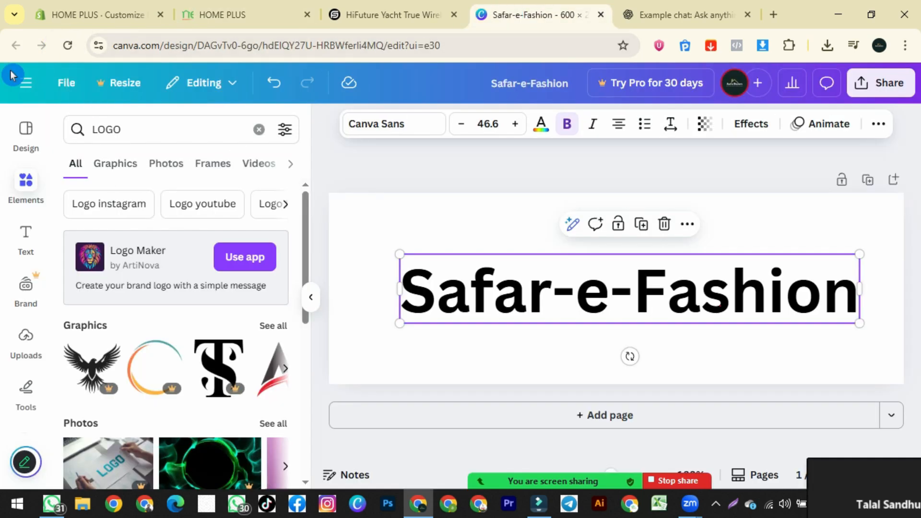
pyautogui.click(72, 84)
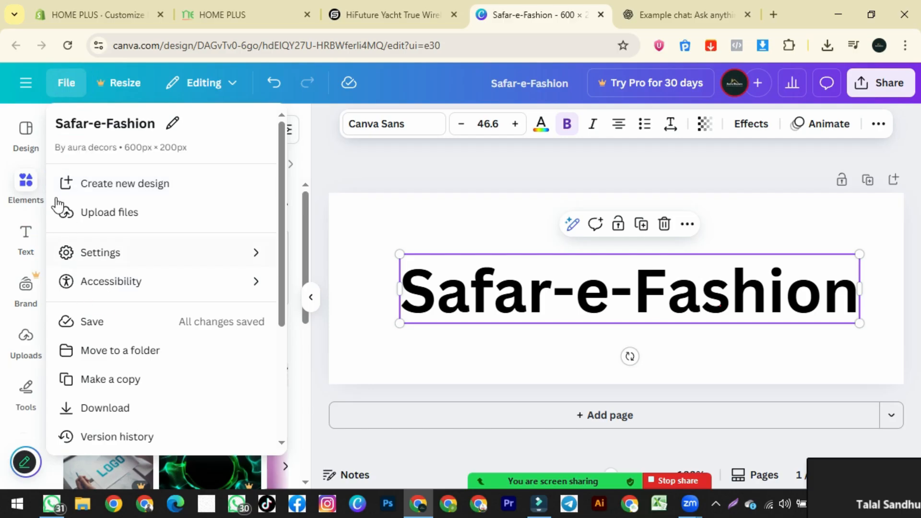
pyautogui.scroll(-3, 57, 206)
pyautogui.click(26, 85)
pyautogui.click(26, 85)
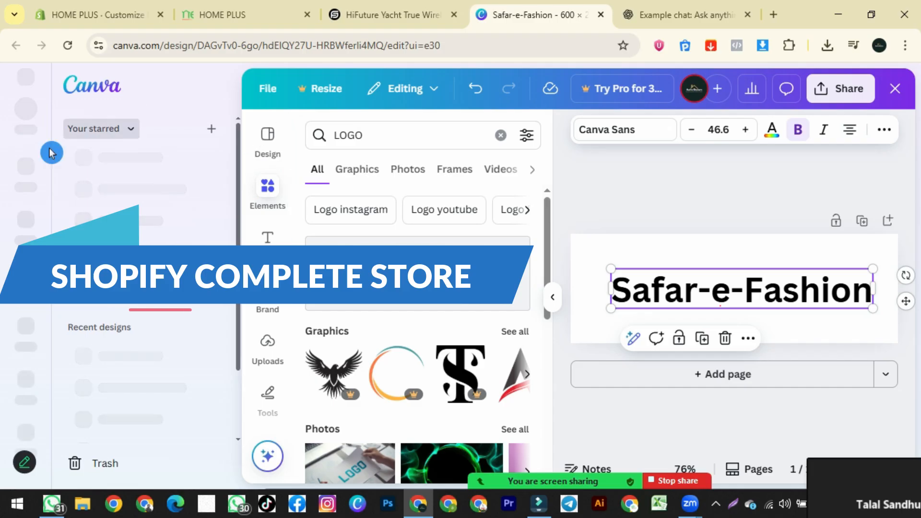
pyautogui.click(19, 191)
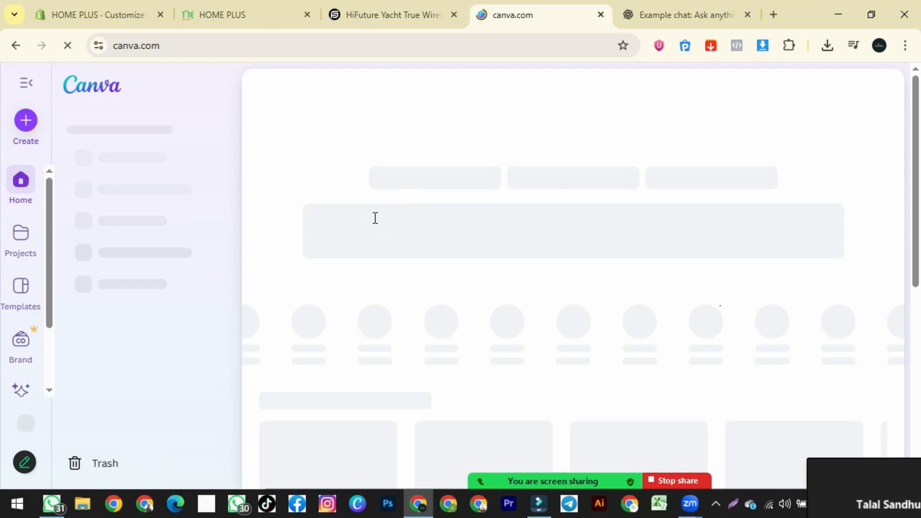
# - Search the Canva templates for "shopify store banner" and browse the banner designs
pyautogui.click(360, 221)
pyautogui.write('shopi')
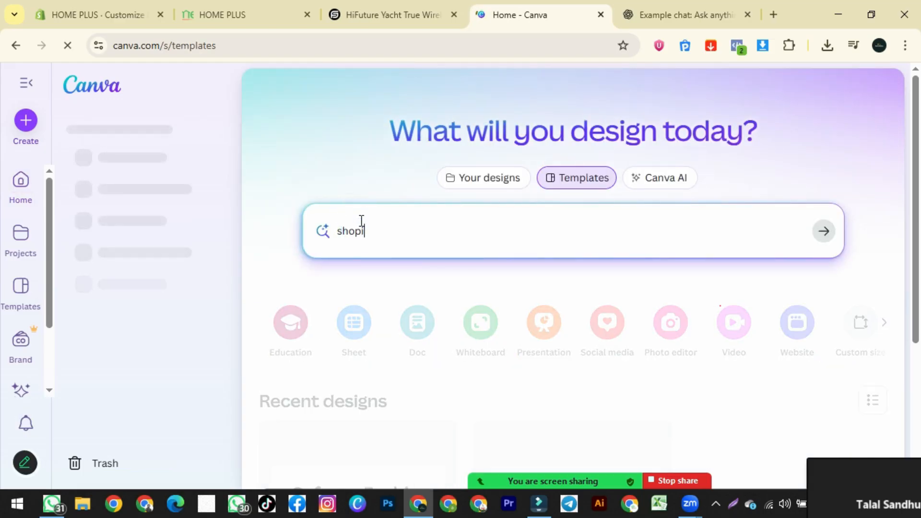
pyautogui.write('fy store ban')
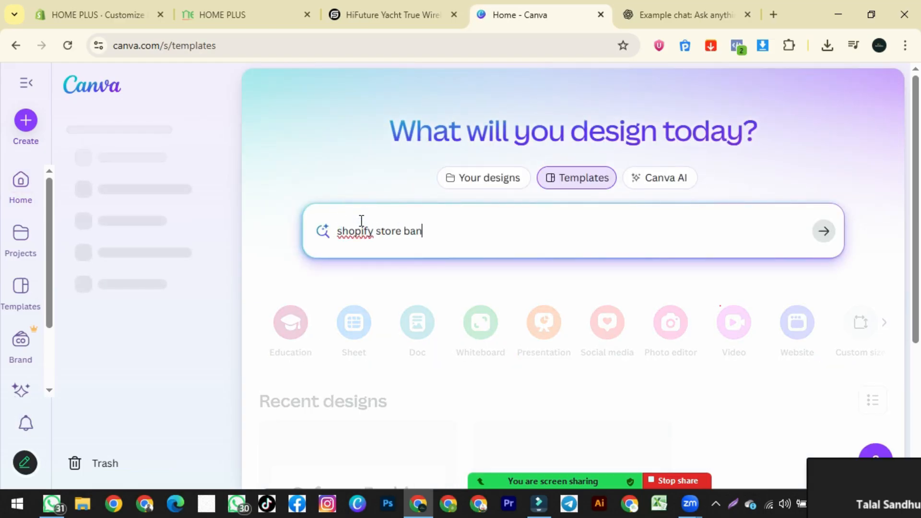
pyautogui.write('ner cloth')
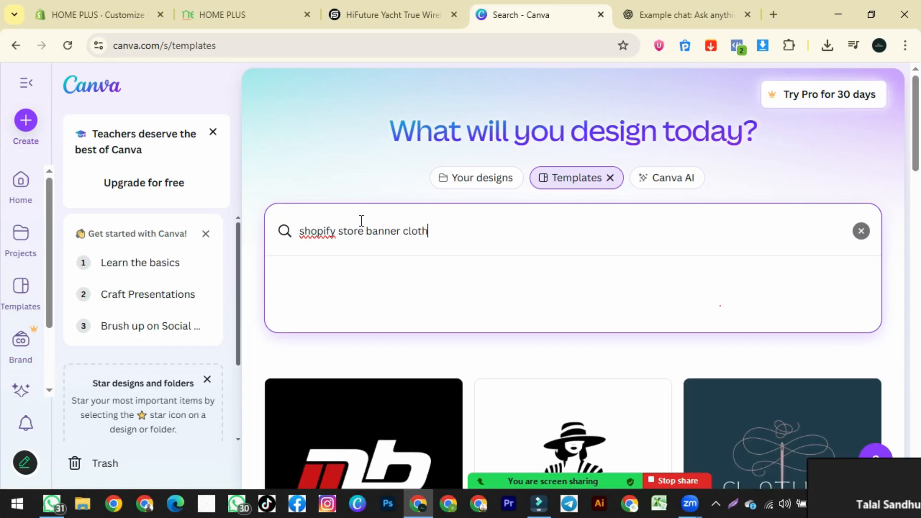
pyautogui.press('BackSpace')
pyautogui.press('BackSpace')
pyautogui.press('Return')
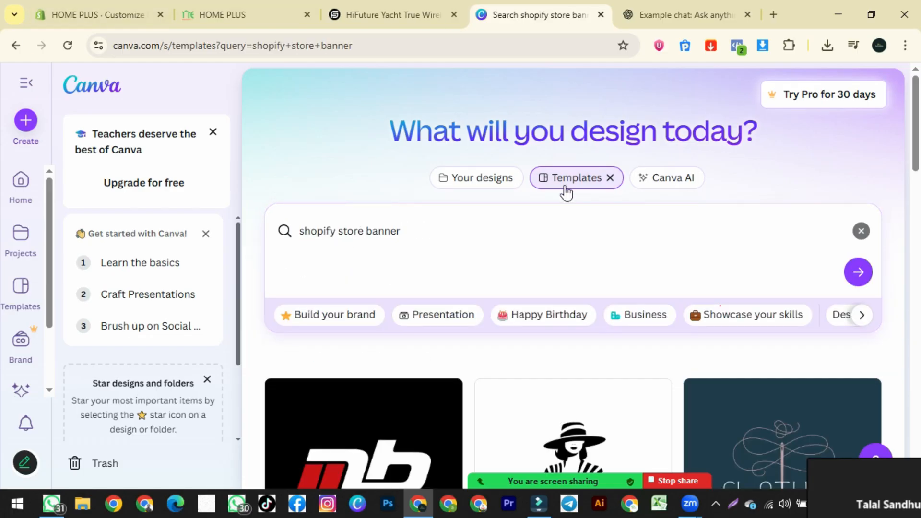
pyautogui.scroll(-3, 608, 269)
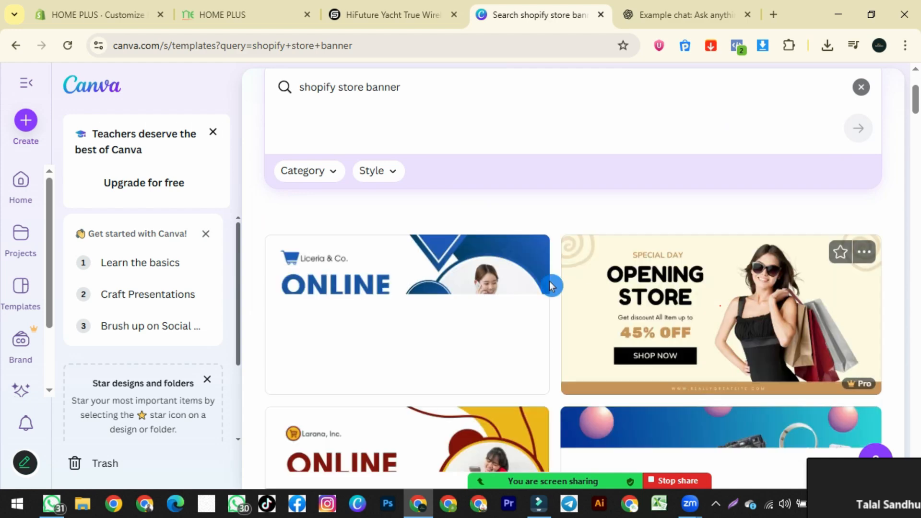
pyautogui.scroll(-5, 487, 277)
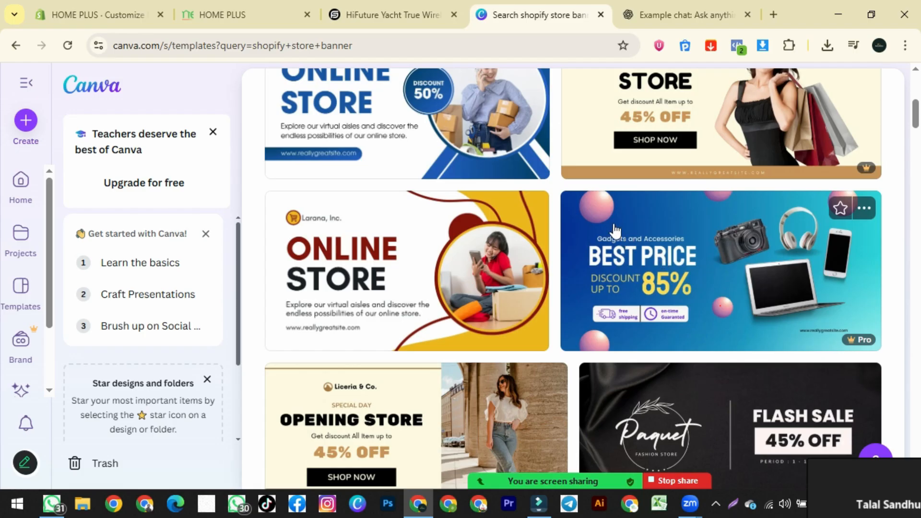
pyautogui.scroll(-3, 642, 274)
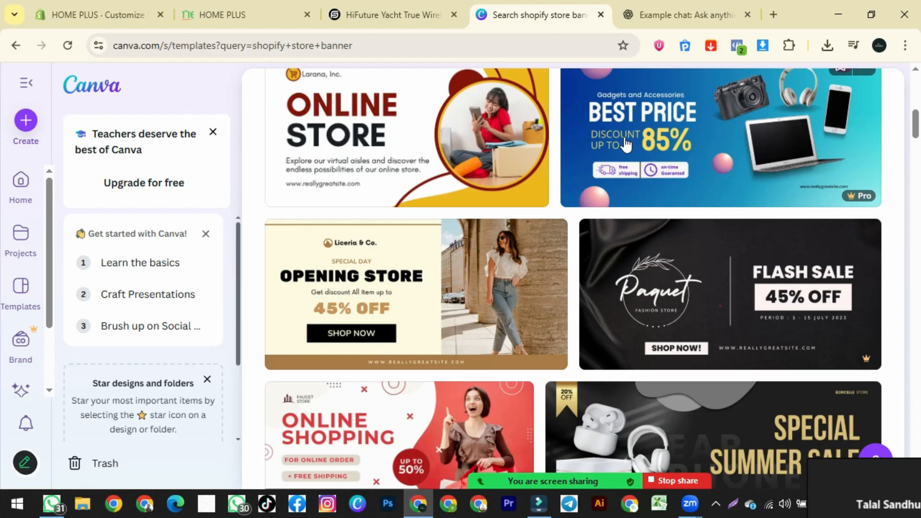
pyautogui.scroll(5, 626, 144)
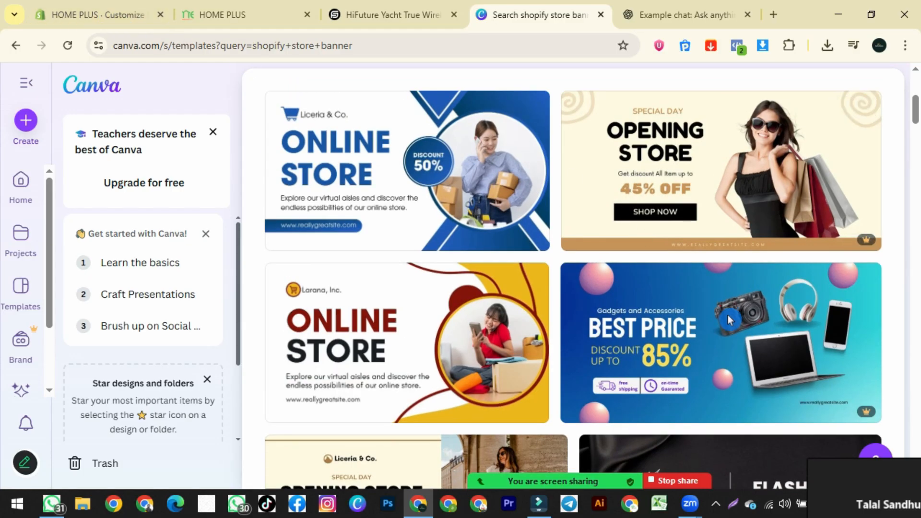
# - Return to the Shopify theme editor and remove the Image banner section from the home page template
pyautogui.click(115, 14)
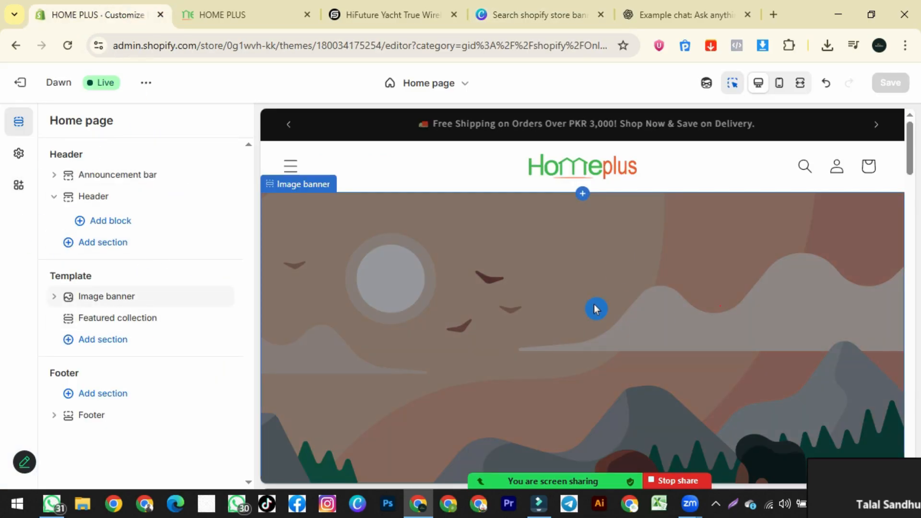
pyautogui.click(54, 197)
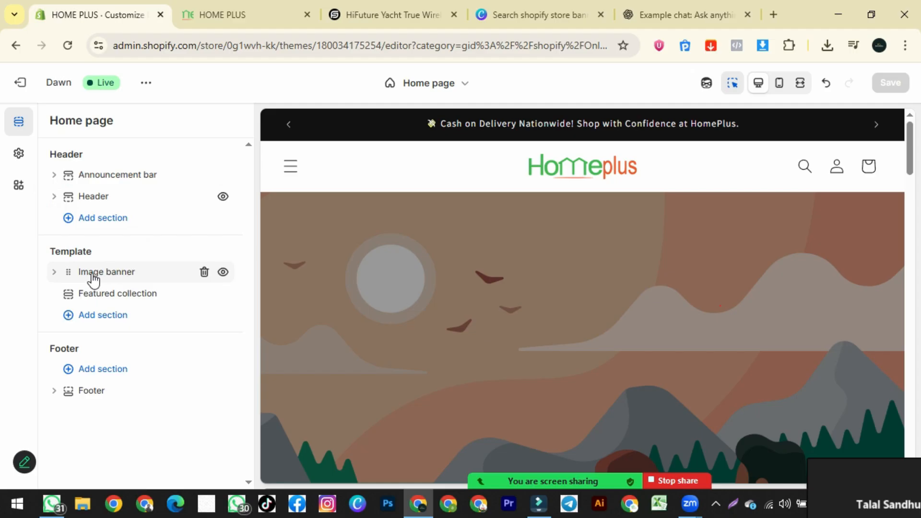
pyautogui.click(203, 273)
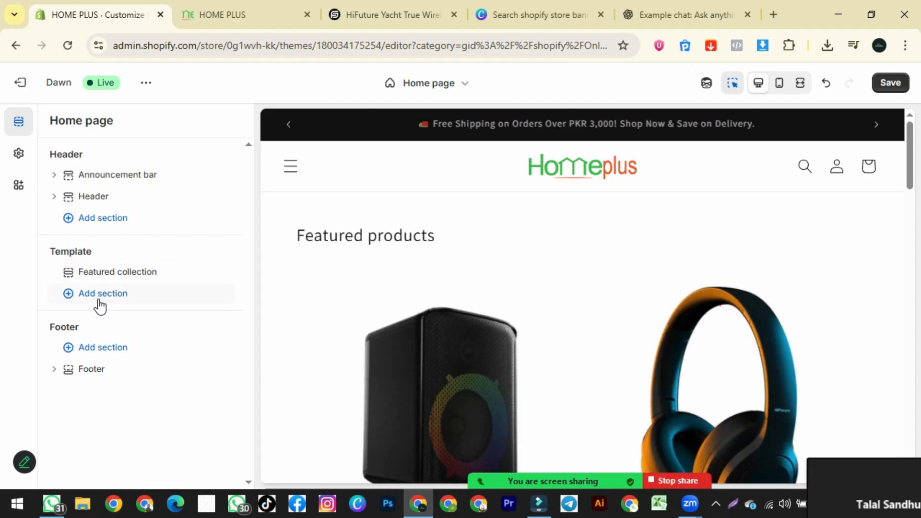
# - Add a Slideshow section to the home page template and place it above the Featured collection section
pyautogui.click(100, 295)
pyautogui.write('s')
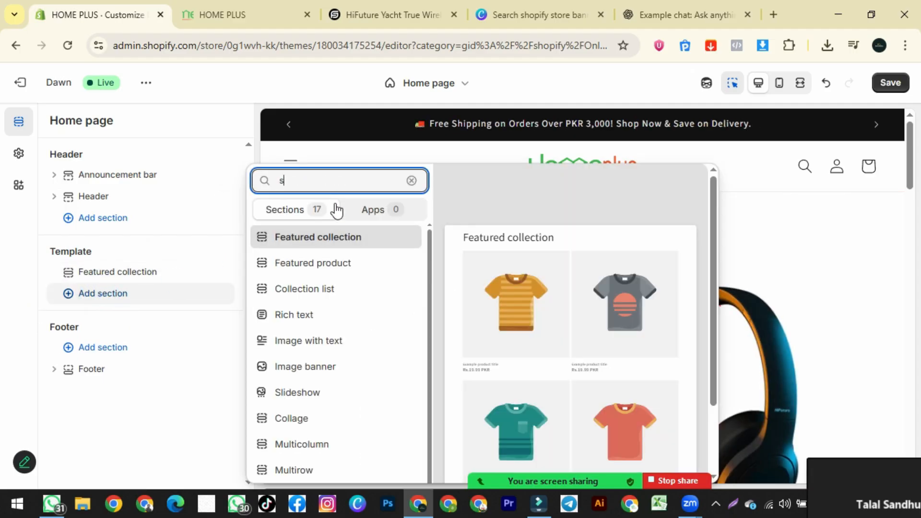
pyautogui.write('lide')
pyautogui.click(301, 237)
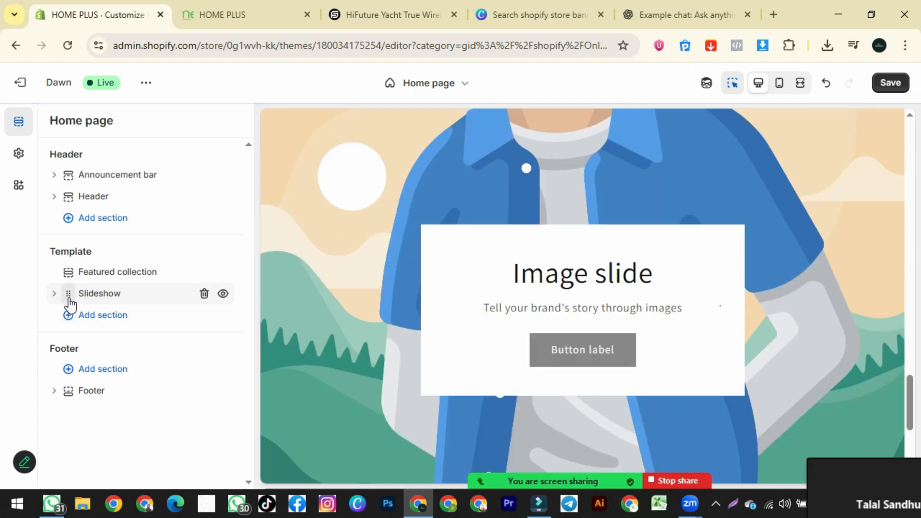
pyautogui.moveTo(68, 294); pyautogui.dragTo(67, 271)
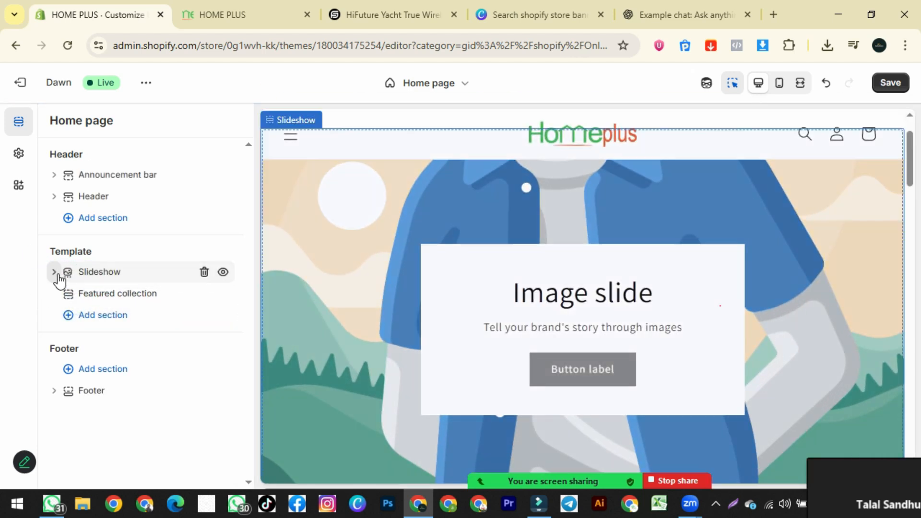
# - Expand the Slideshow section's blocks and open the settings of its first slide
pyautogui.click(54, 271)
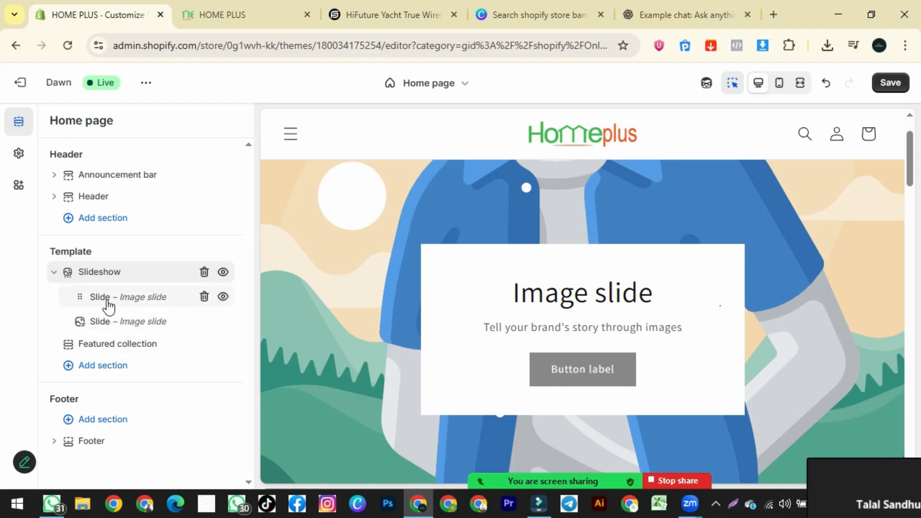
pyautogui.click(53, 276)
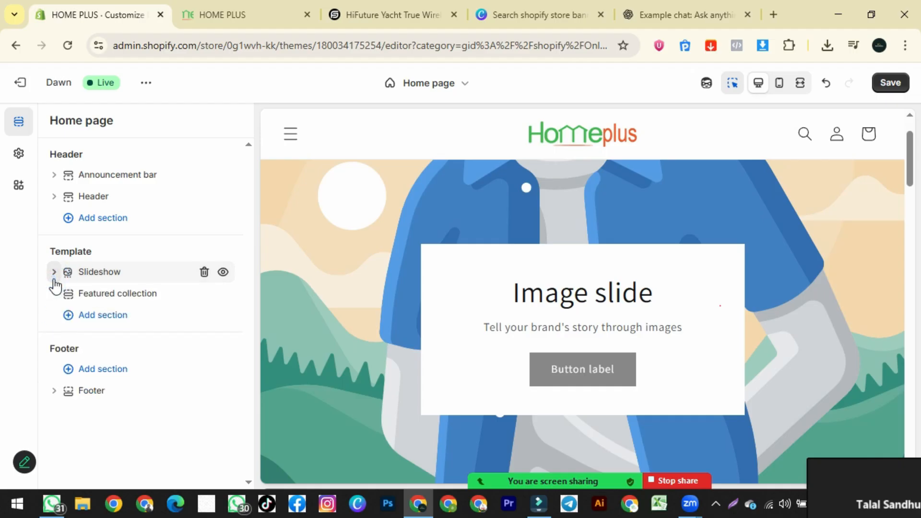
pyautogui.click(54, 273)
pyautogui.click(105, 302)
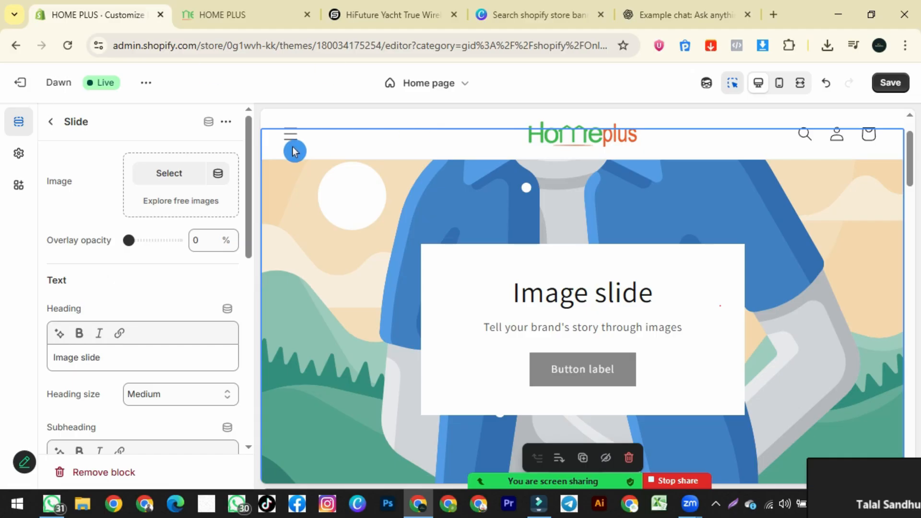
# - Upload the imgi_30_FLAT_30_OFF banner from the BANNER folder in FUTURE STORE PAKISTAN PRODUCTS and use it as the first slide's image
pyautogui.click(174, 173)
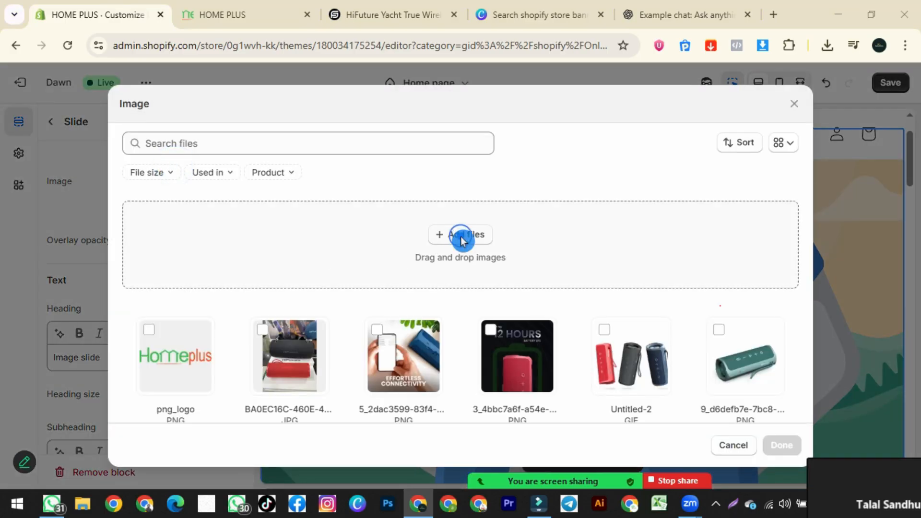
pyautogui.click(461, 236)
pyautogui.click(208, 39)
pyautogui.doubleClick(849, 150)
pyautogui.click(689, 139)
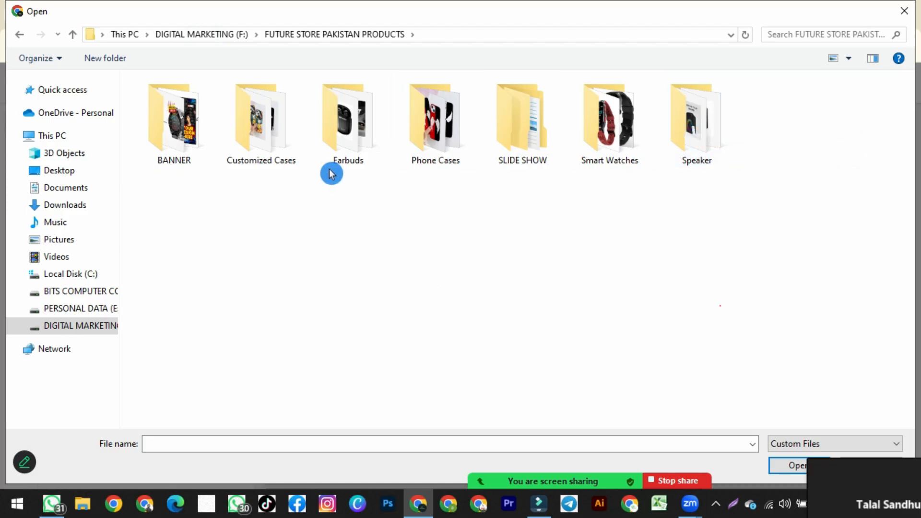
pyautogui.doubleClick(162, 122)
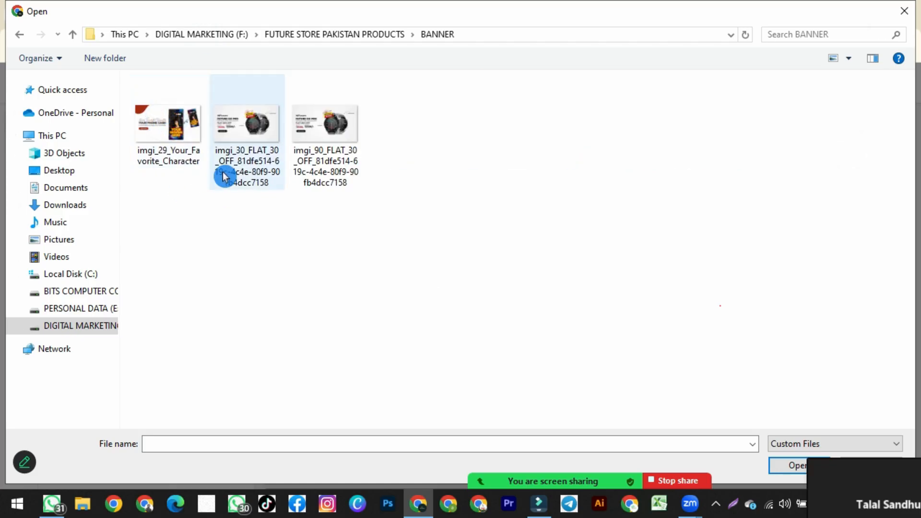
pyautogui.doubleClick(236, 134)
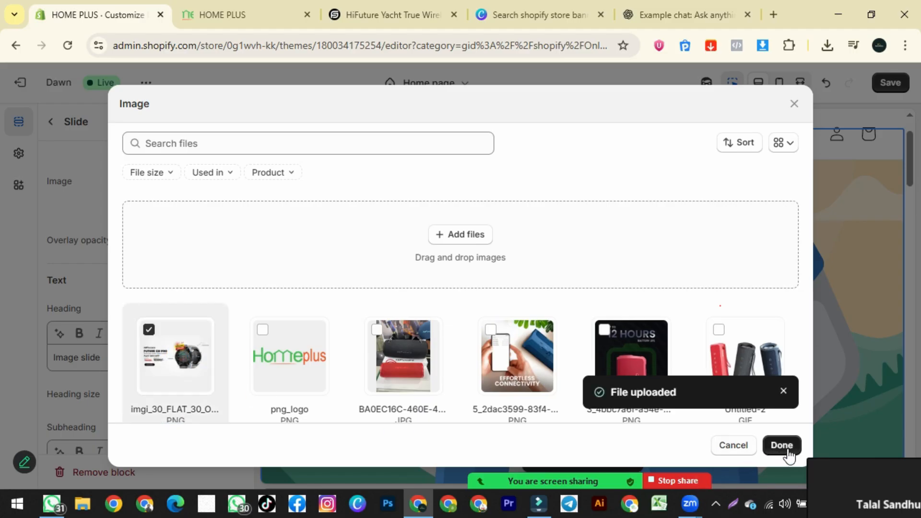
pyautogui.click(787, 448)
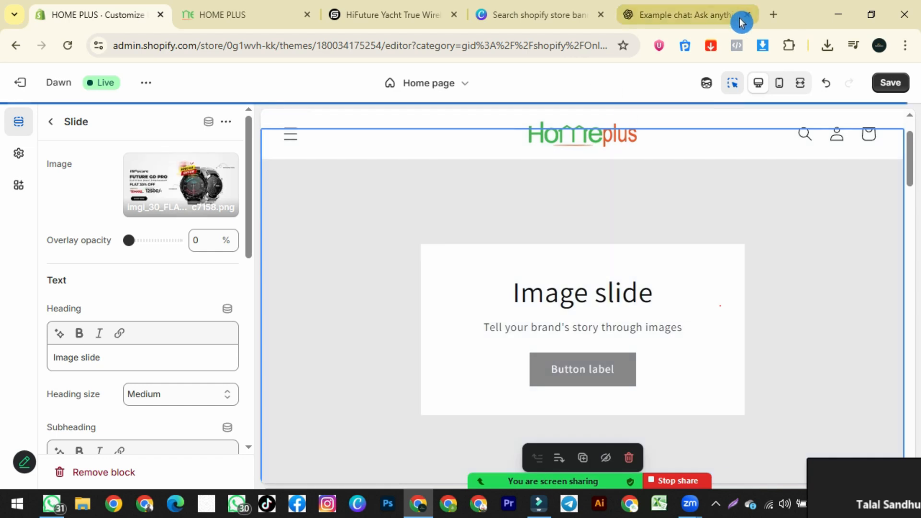
# - Search Google in a new tab for "image downloader extension", view Image Downloader in the Chrome Web Store, and check the installed extensions
pyautogui.click(772, 15)
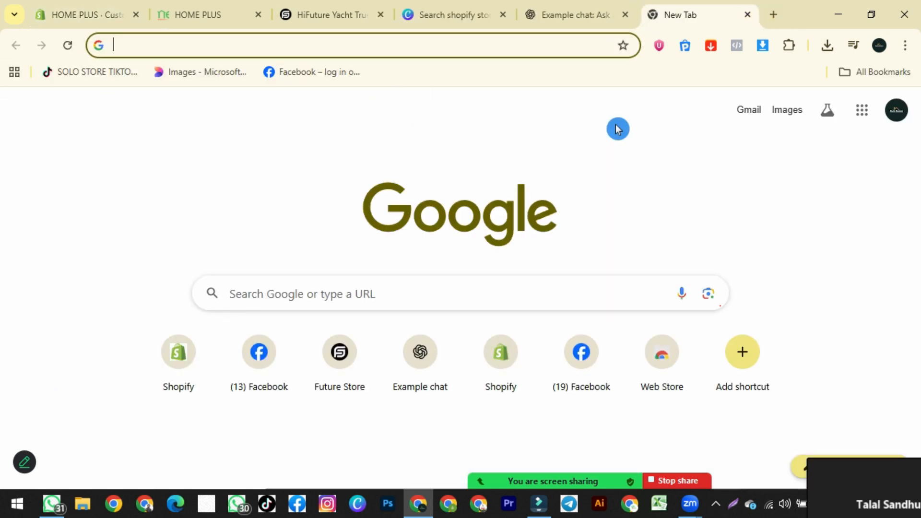
pyautogui.write('image')
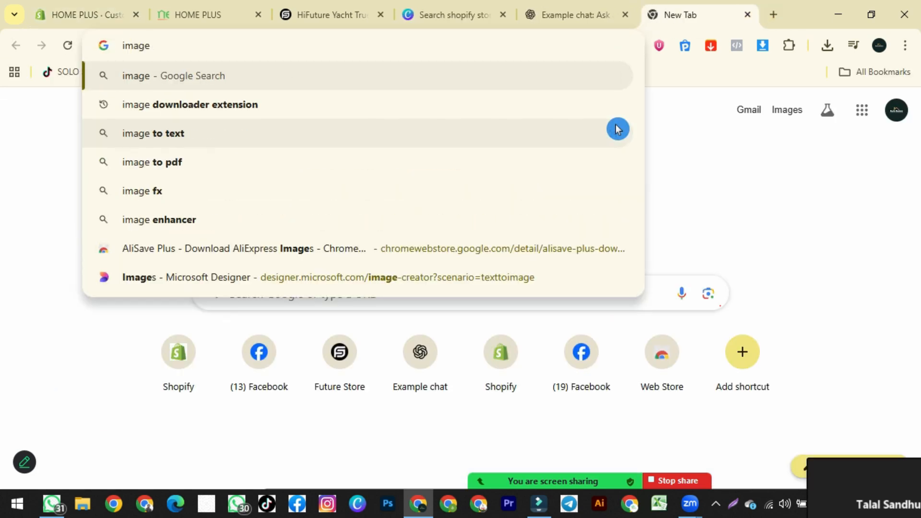
pyautogui.press('Down')
pyautogui.press('Return')
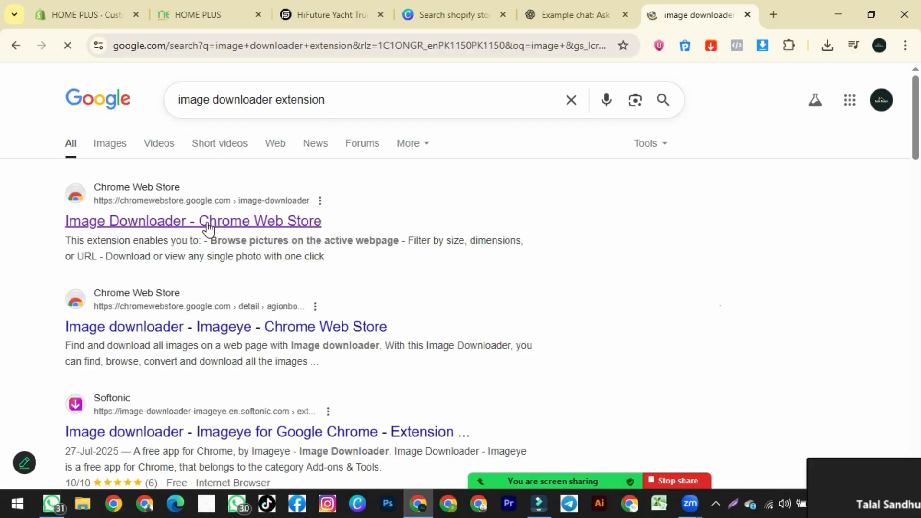
pyautogui.click(208, 229)
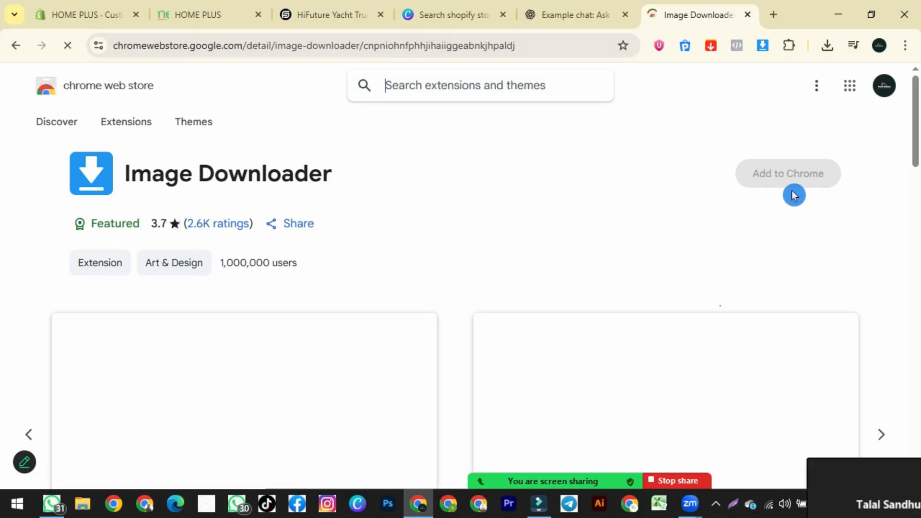
pyautogui.click(789, 45)
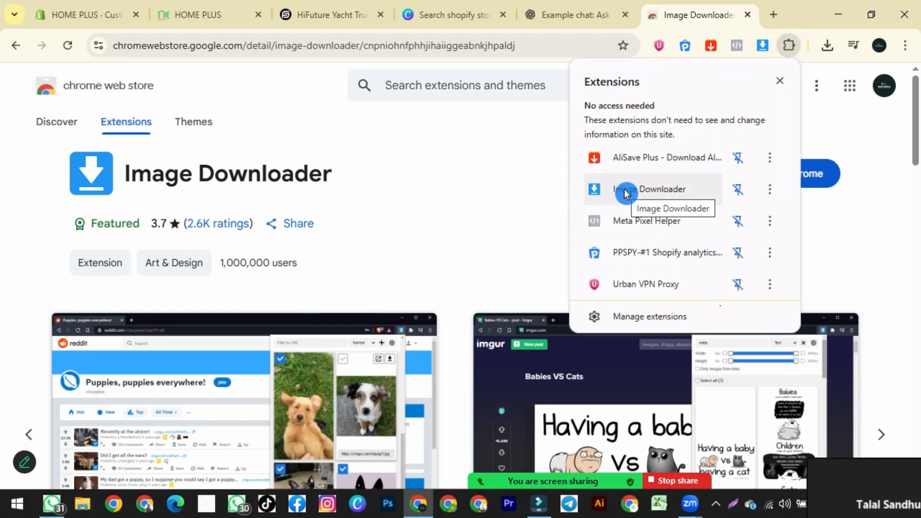
# - On the futurestore.pk home page, use Image Downloader to download the phone case banner, smartwatch banner, earbuds and watch images
pyautogui.click(329, 14)
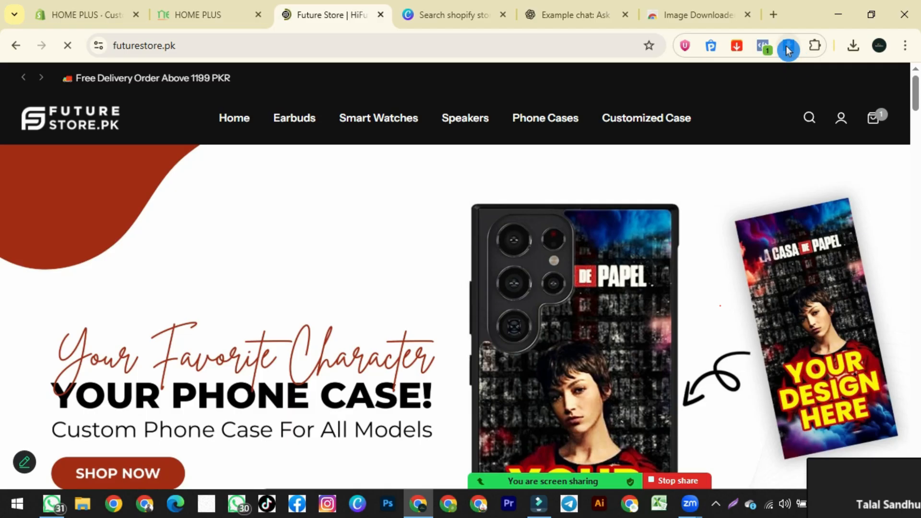
pyautogui.click(787, 48)
pyautogui.scroll(-3, 624, 307)
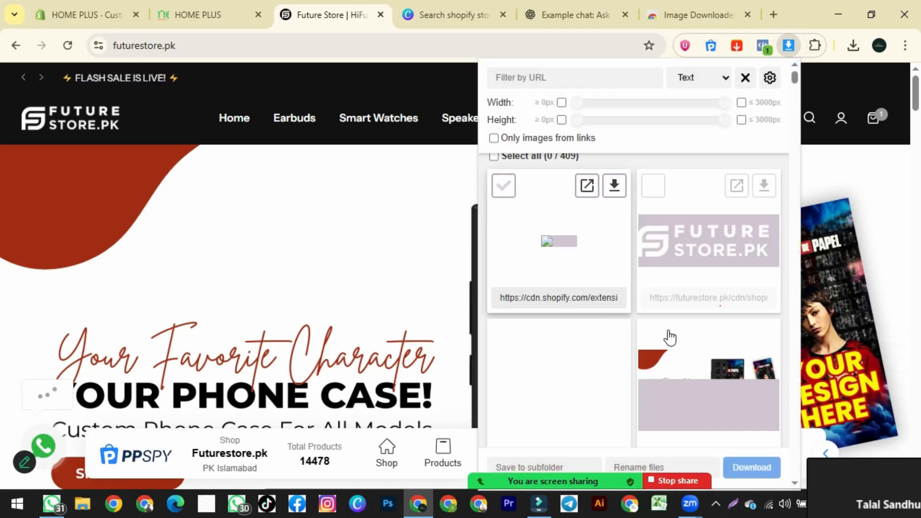
pyautogui.click(658, 283)
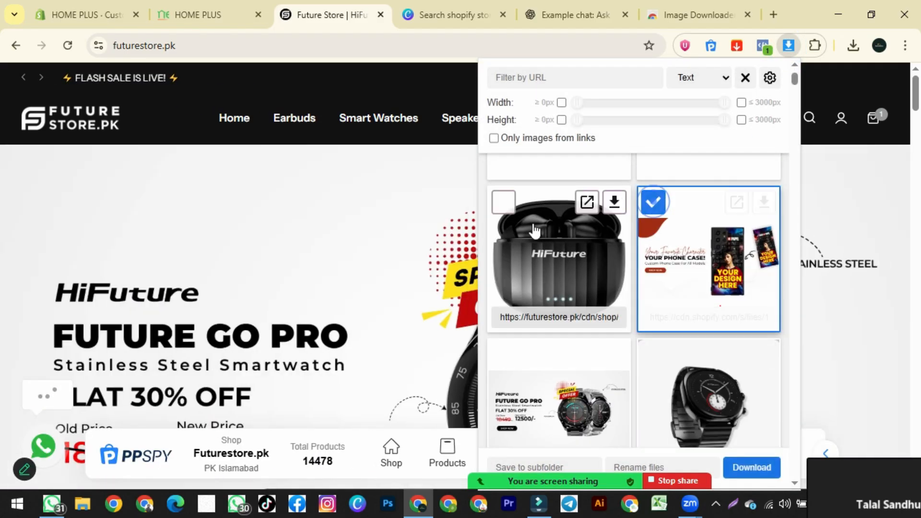
pyautogui.click(503, 201)
pyautogui.click(504, 355)
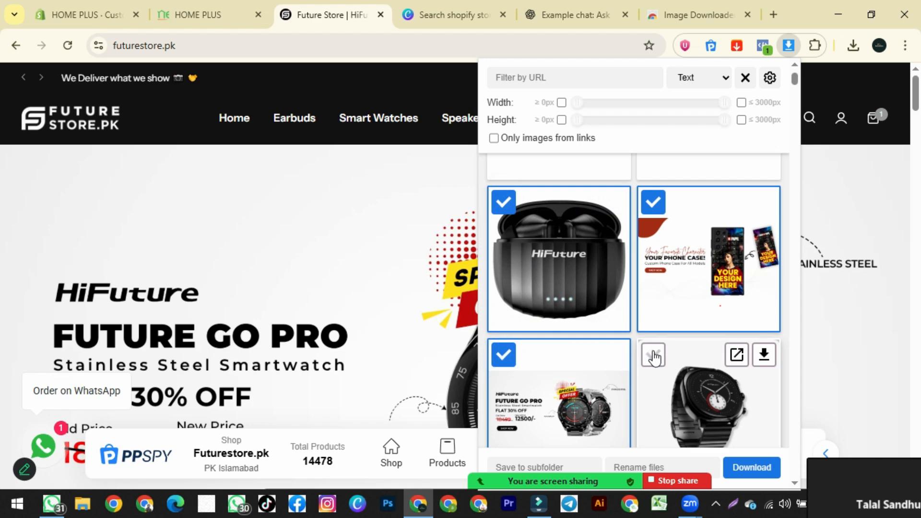
pyautogui.click(653, 352)
pyautogui.click(750, 468)
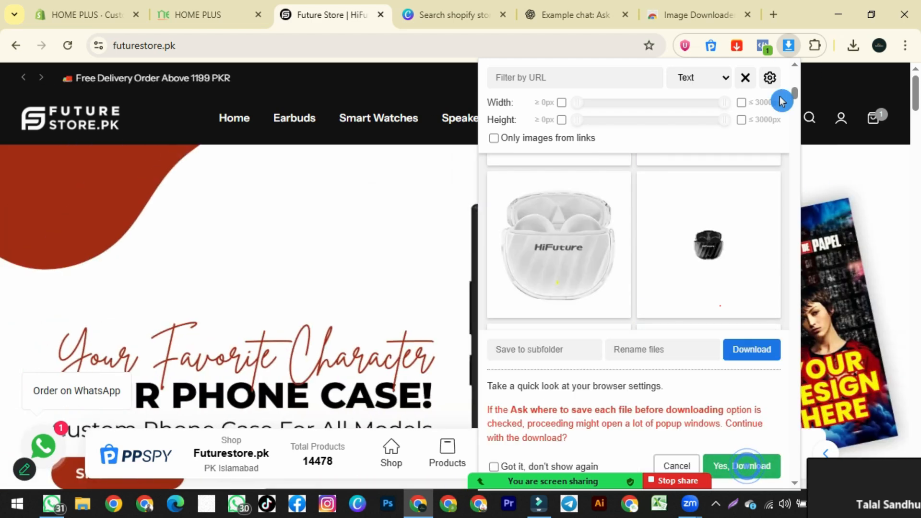
pyautogui.click(738, 471)
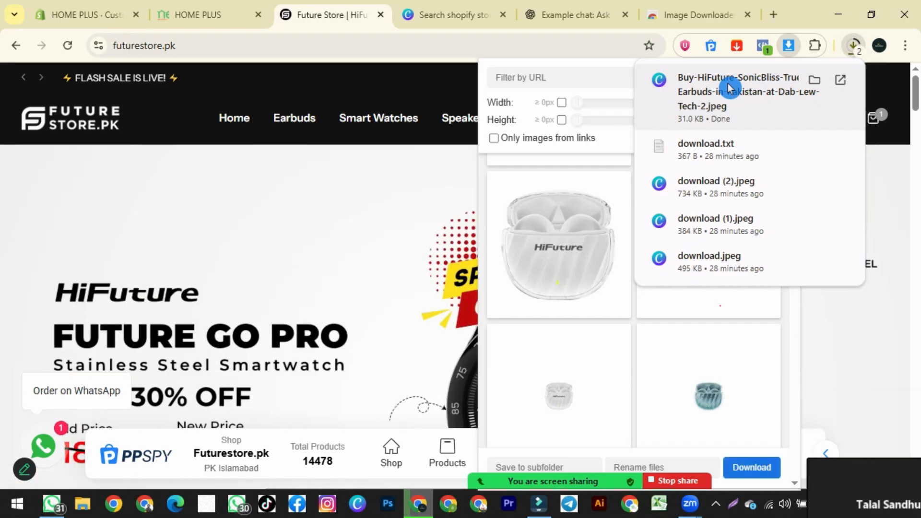
# - Switch to Canva and browse the "shopify store banner" template results
pyautogui.click(455, 19)
pyautogui.scroll(-2, 589, 314)
pyautogui.scroll(-6, 589, 314)
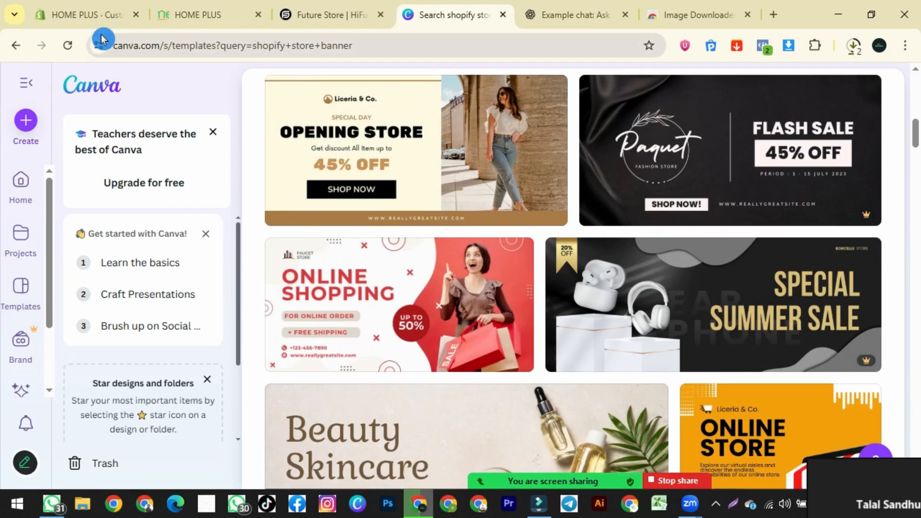
# - Return to the Shopify theme editor and clear the first slide's heading and subheading
pyautogui.click(84, 16)
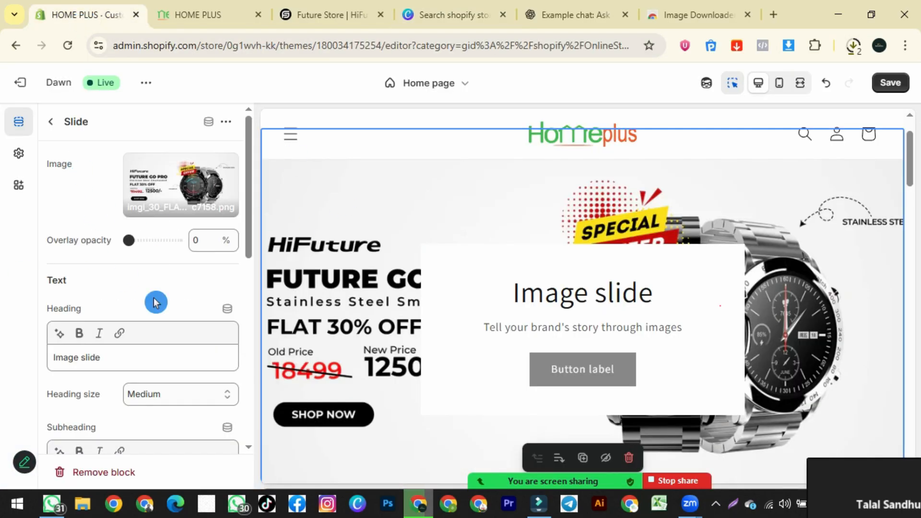
pyautogui.scroll(-1, 576, 302)
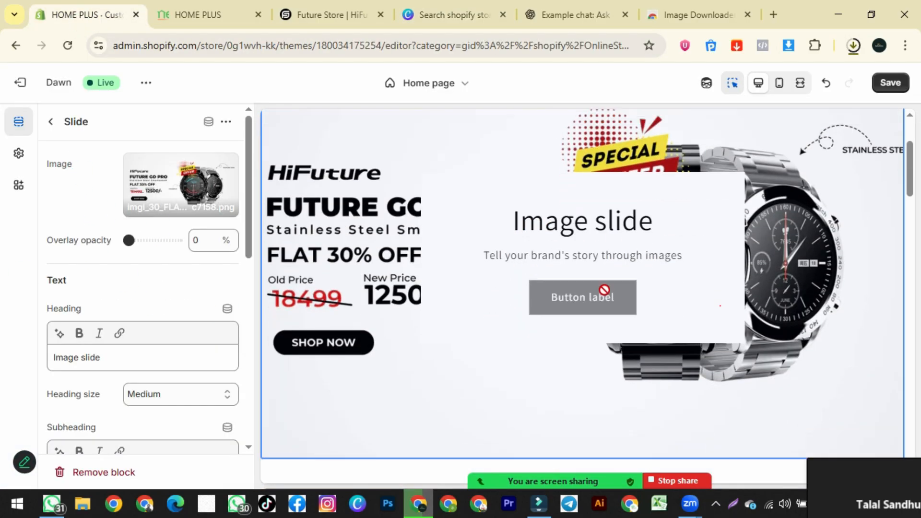
pyautogui.tripleClick(124, 358)
pyautogui.press('BackSpace')
pyautogui.scroll(-2, 93, 366)
pyautogui.scroll(-2, 93, 366)
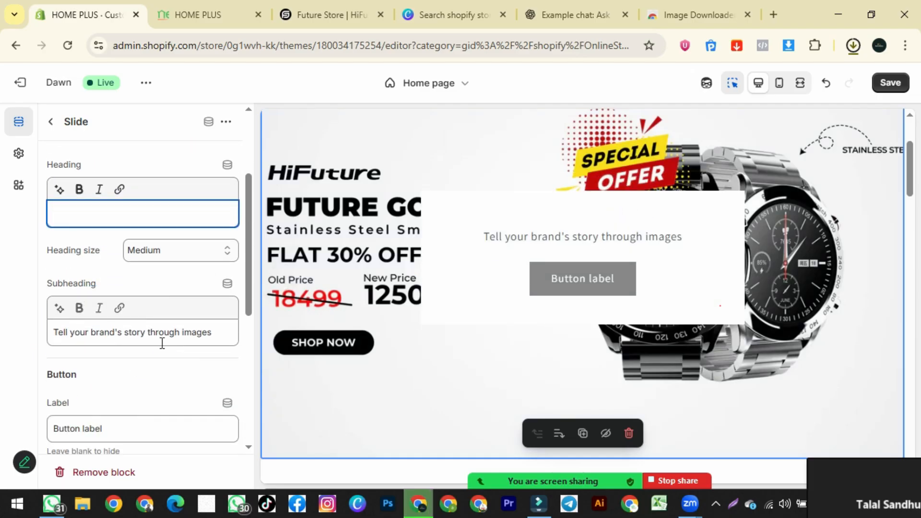
pyautogui.tripleClick(159, 333)
pyautogui.press('BackSpace')
# - Clear the first slide's button label and turn off its container
pyautogui.scroll(-1, 127, 335)
pyautogui.scroll(-4, 127, 335)
pyautogui.tripleClick(113, 212)
pyautogui.press('BackSpace')
pyautogui.click(229, 379)
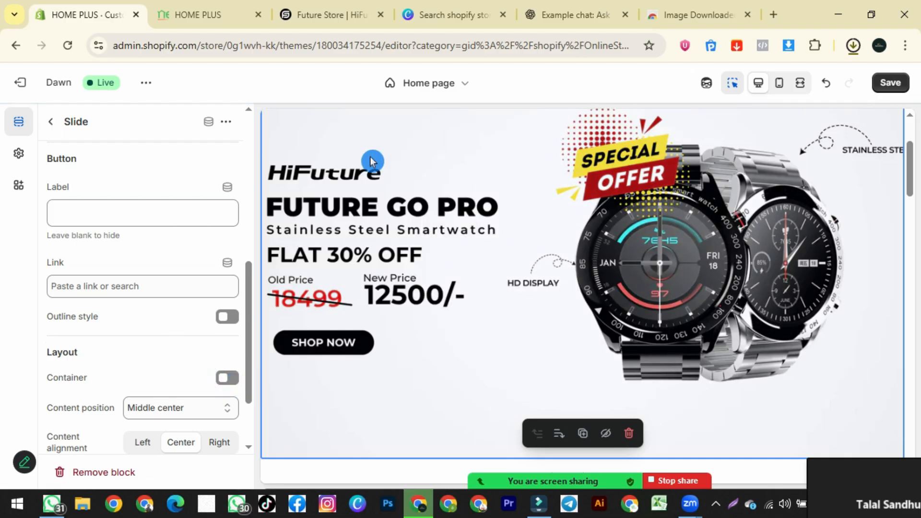
# - Open the second slide, upload imgi_29_Your_Favorite_Character from the BANNER folder, and use it as the slide's image
pyautogui.click(51, 122)
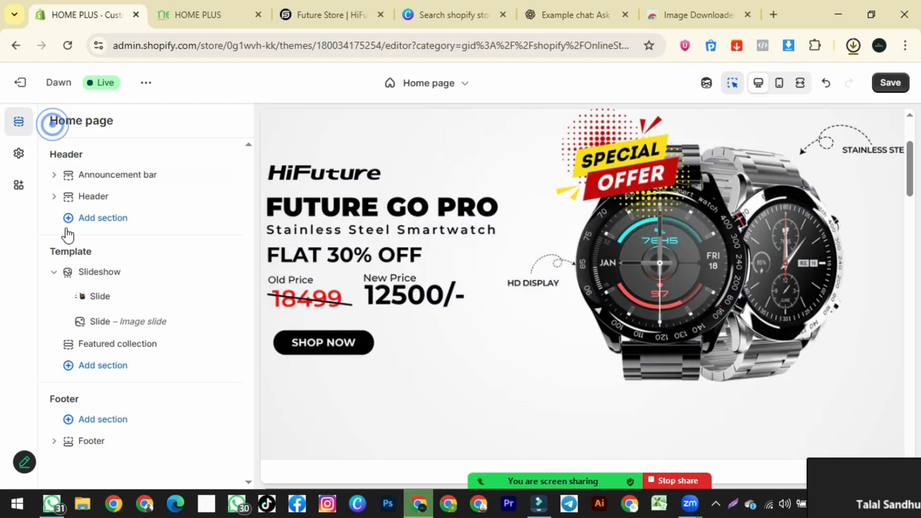
pyautogui.click(116, 328)
pyautogui.click(170, 172)
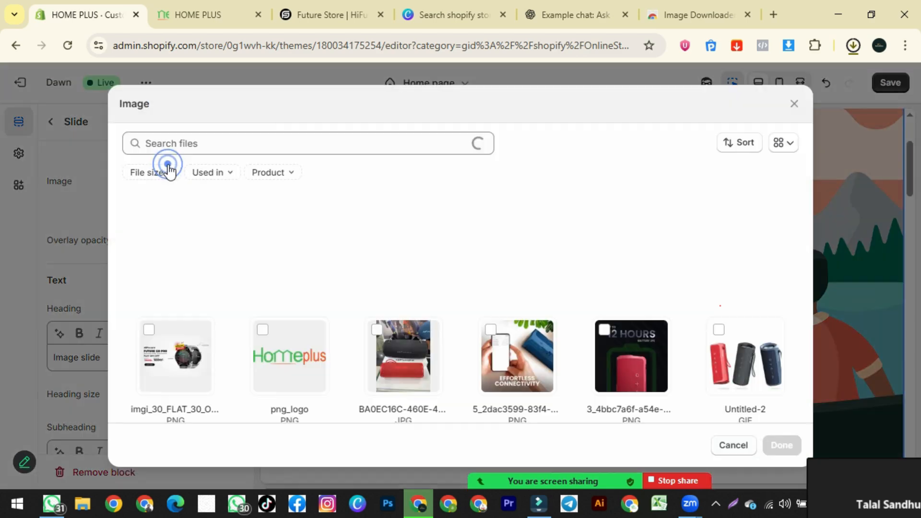
pyautogui.click(469, 233)
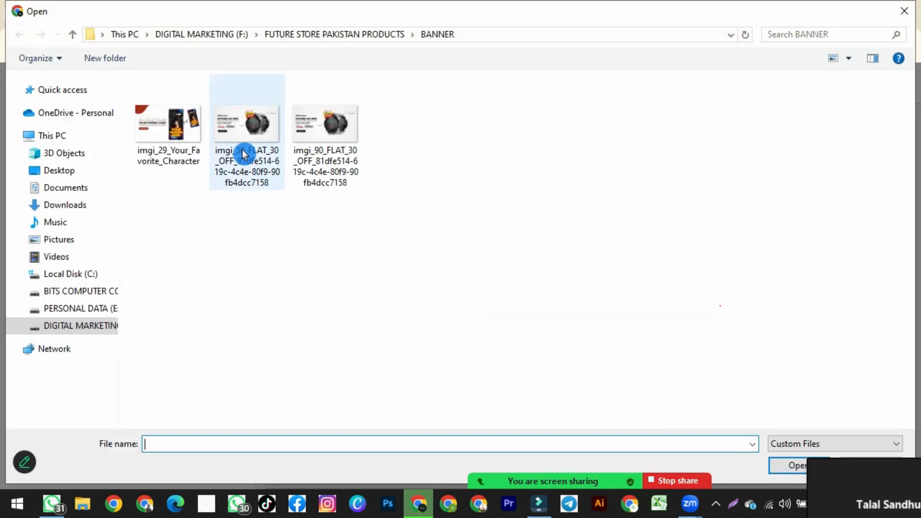
pyautogui.doubleClick(173, 137)
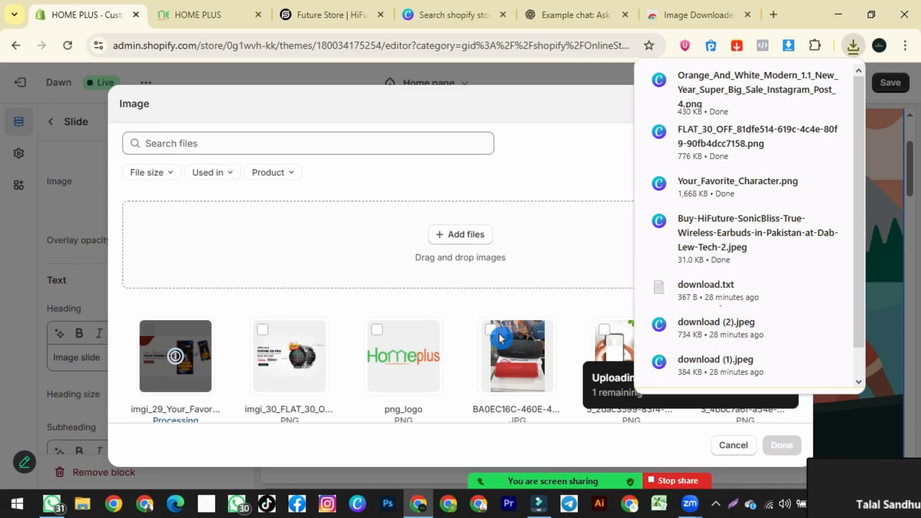
pyautogui.click(560, 186)
pyautogui.click(781, 444)
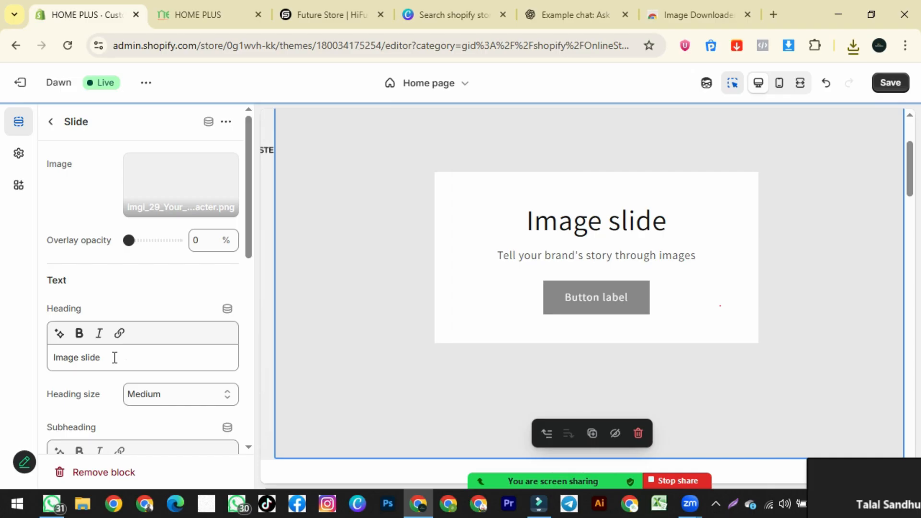
# - Clear the second slide's heading and subheading
pyautogui.moveTo(121, 358); pyautogui.dragTo(60, 336)
pyautogui.press('BackSpace')
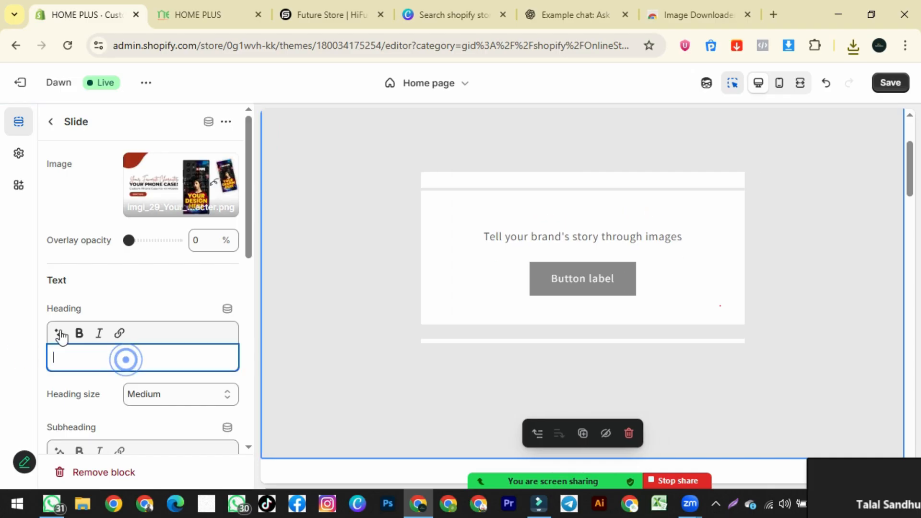
pyautogui.scroll(-3, 91, 313)
pyautogui.tripleClick(119, 331)
pyautogui.press('BackSpace')
# - Clear the second slide's button label and turn off its container
pyautogui.scroll(-3, 115, 323)
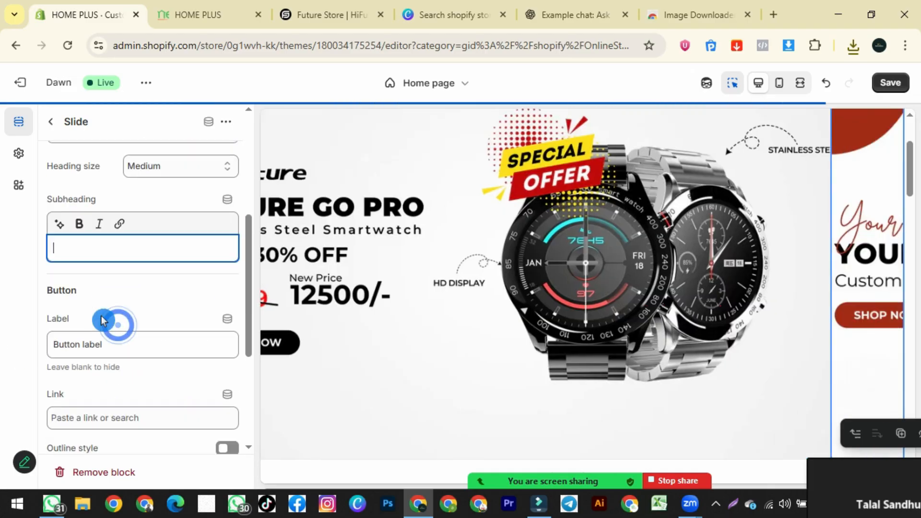
pyautogui.tripleClick(115, 286)
pyautogui.scroll(-4, 230, 388)
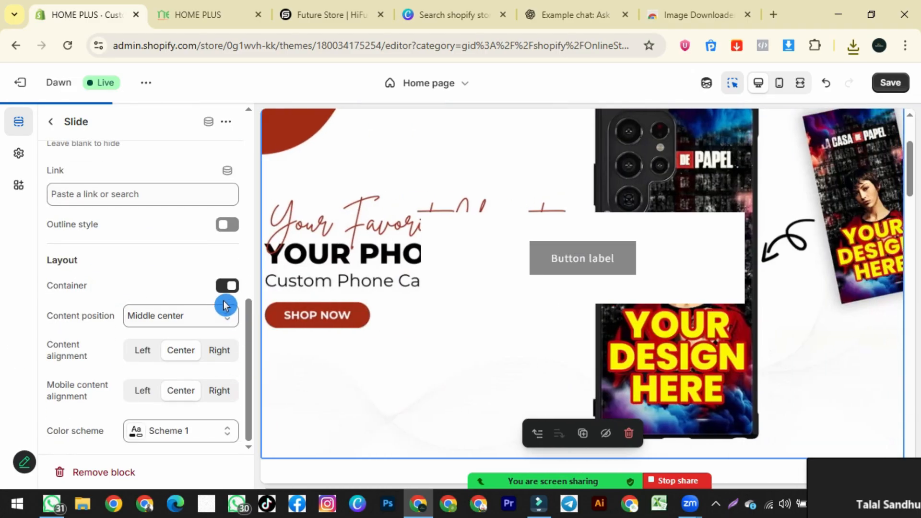
pyautogui.click(227, 287)
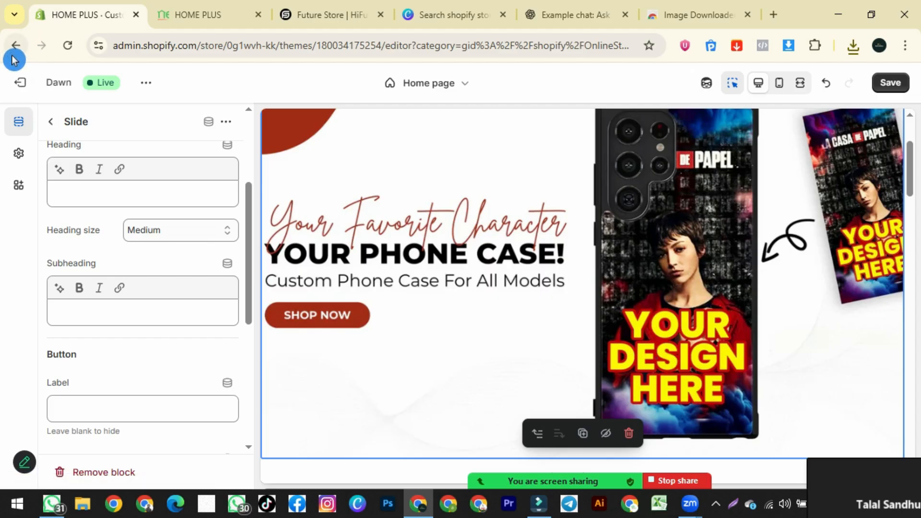
pyautogui.click(51, 121)
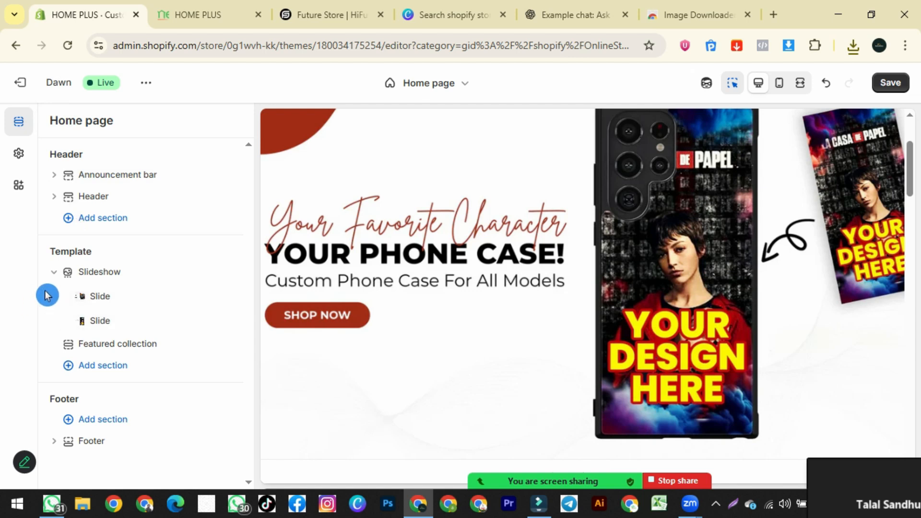
# - Set the slideshow height to Adapt to first image, auto-rotate its slides every 3 seconds, and save the theme
pyautogui.click(91, 276)
pyautogui.click(163, 211)
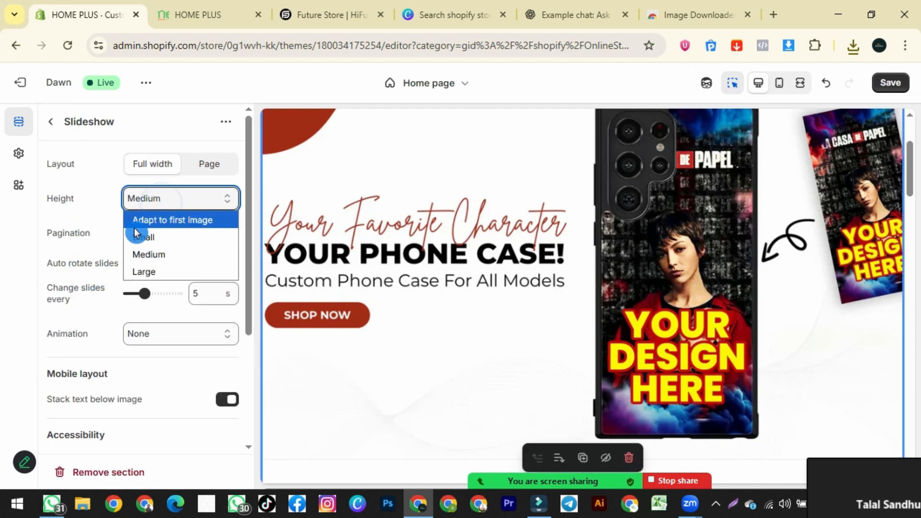
pyautogui.click(157, 223)
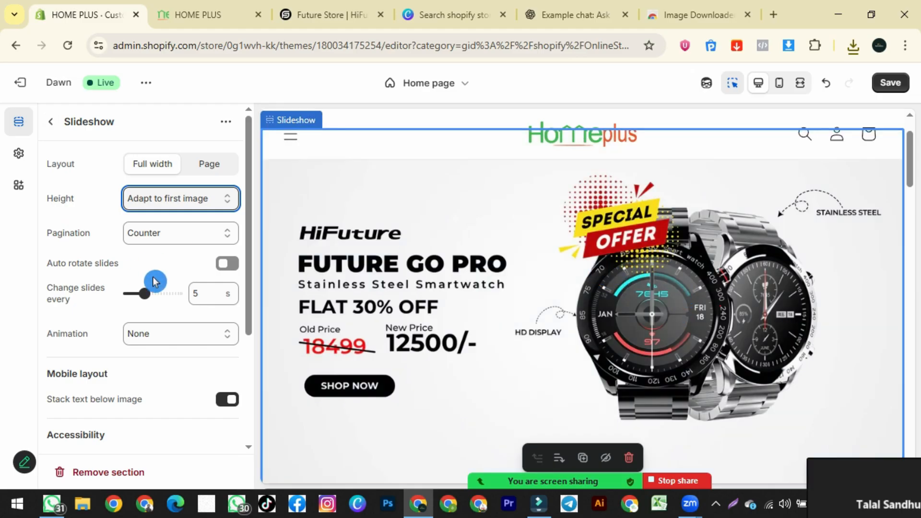
pyautogui.click(227, 265)
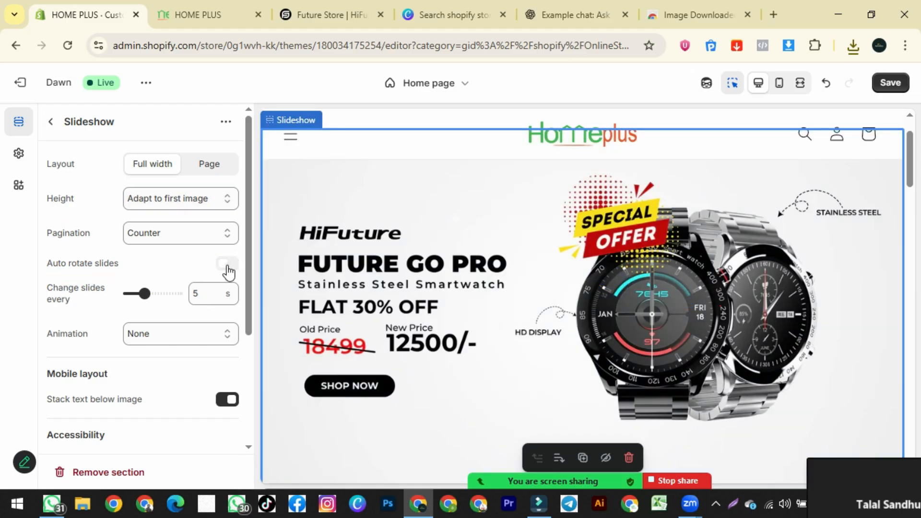
pyautogui.moveTo(143, 294); pyautogui.dragTo(129, 294)
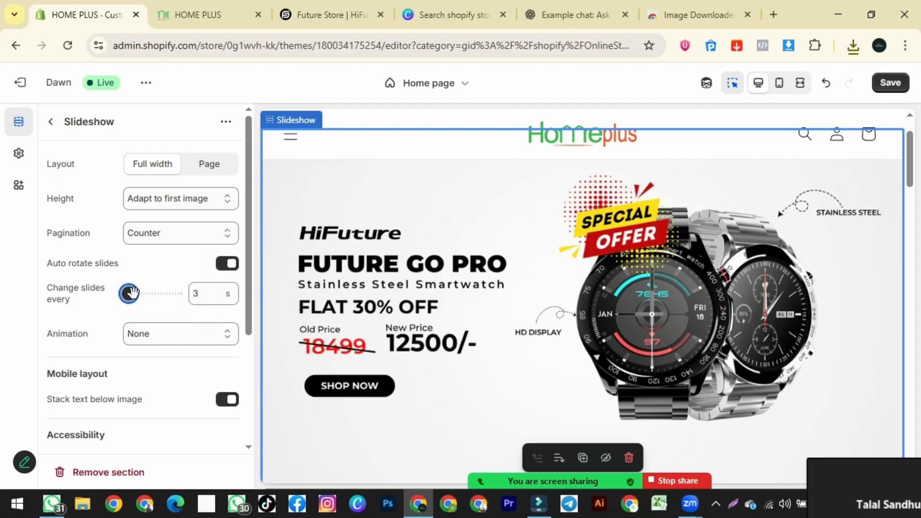
pyautogui.click(49, 122)
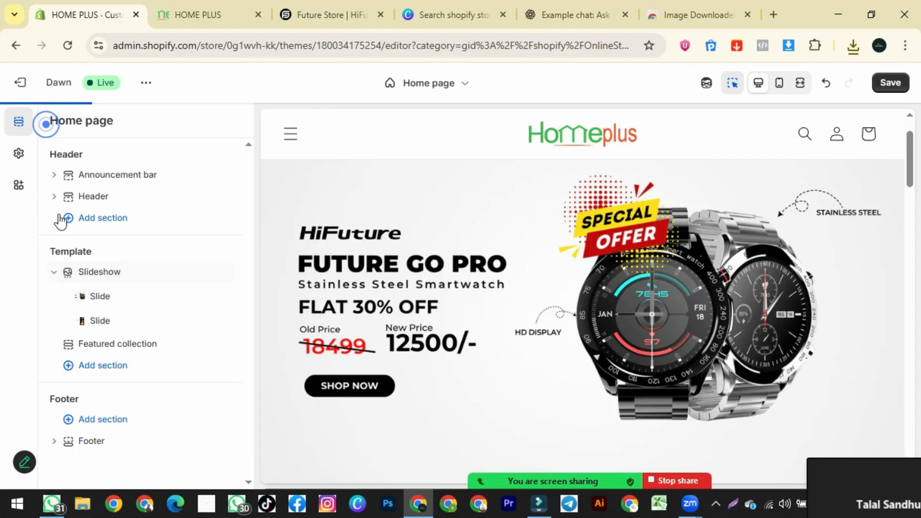
pyautogui.click(888, 83)
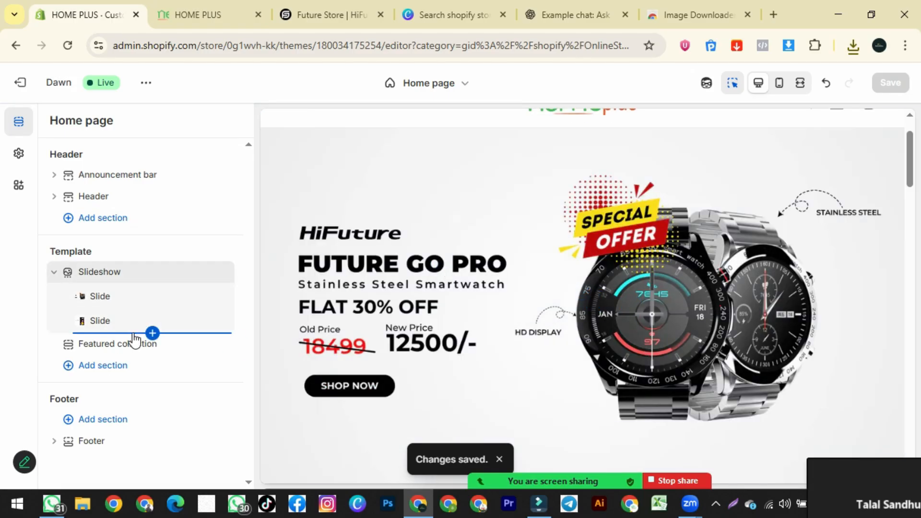
pyautogui.click(151, 332)
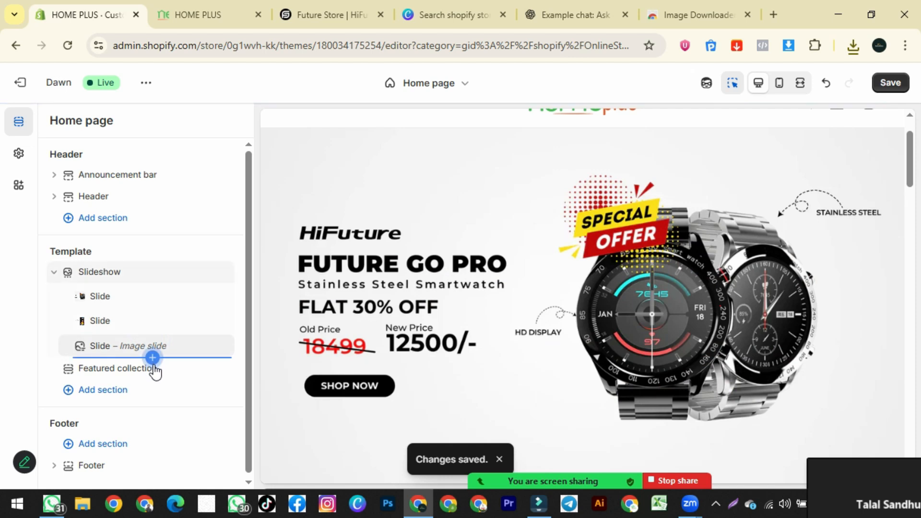
pyautogui.click(153, 359)
pyautogui.click(153, 382)
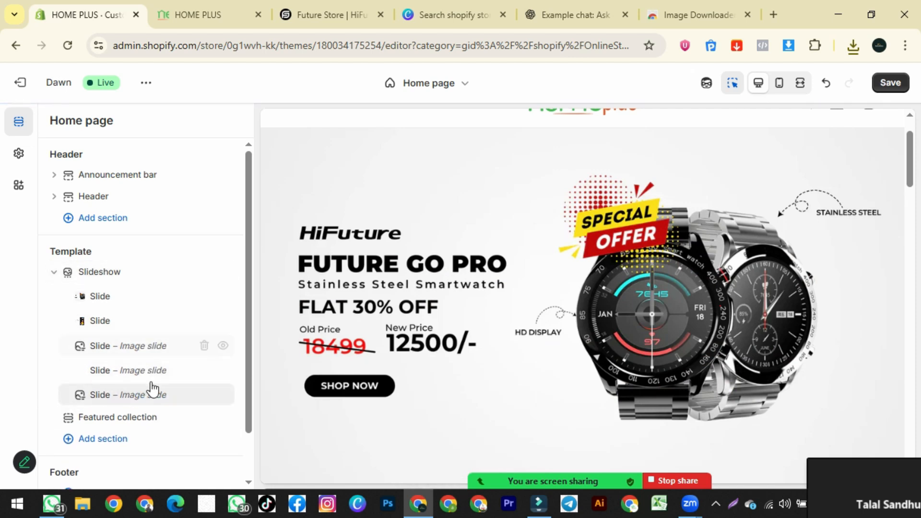
pyautogui.click(204, 394)
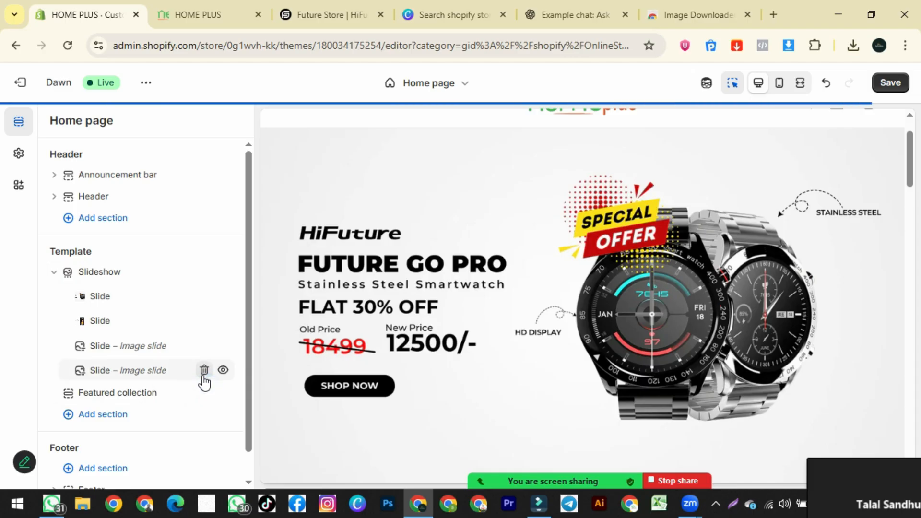
pyautogui.click(204, 371)
pyautogui.click(204, 345)
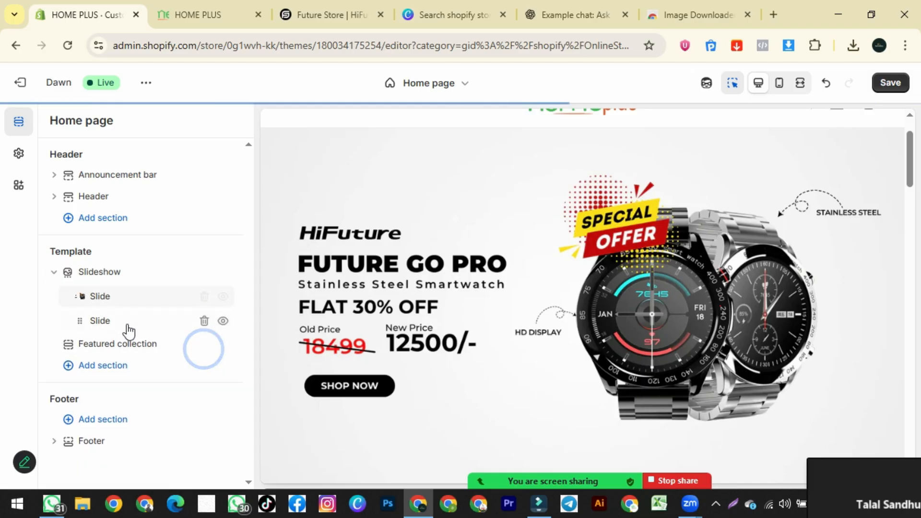
# - Save the theme and check the slideshow on the reloaded HOME PLUS storefront
pyautogui.click(54, 272)
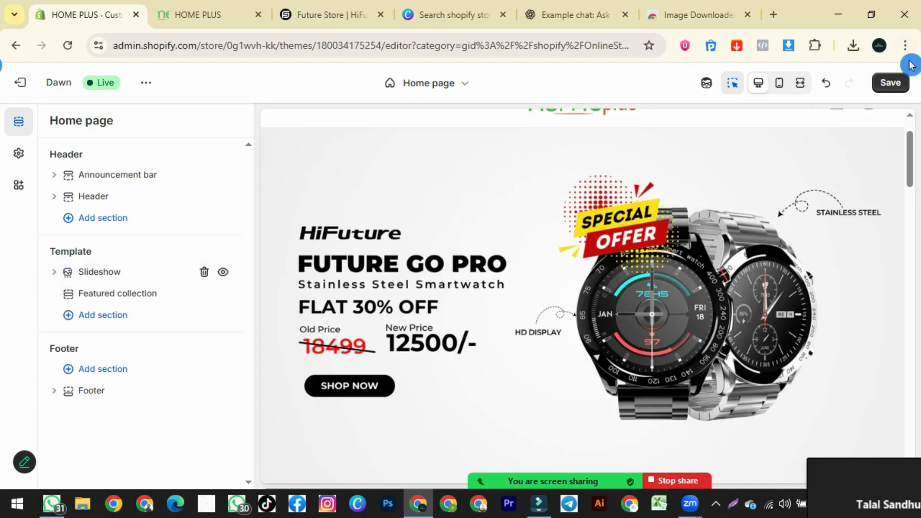
pyautogui.click(891, 82)
pyautogui.click(207, 15)
pyautogui.click(61, 54)
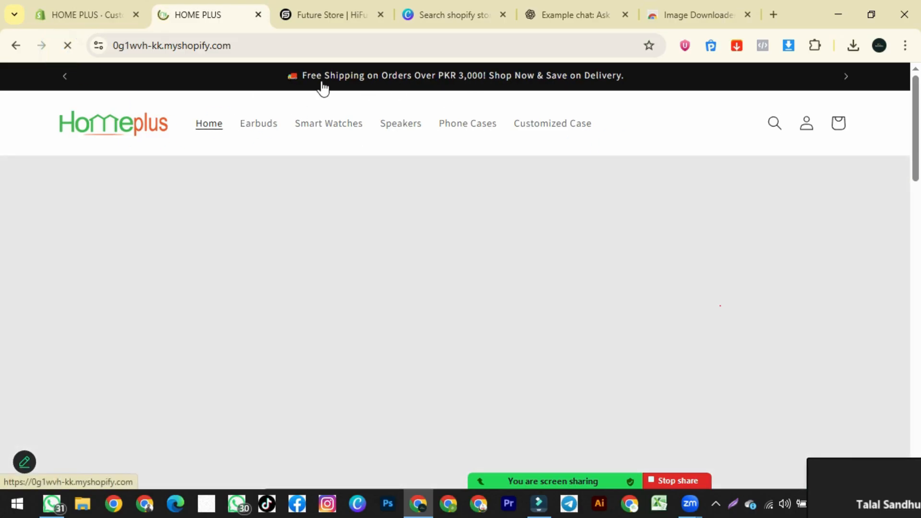
pyautogui.scroll(-1, 345, 275)
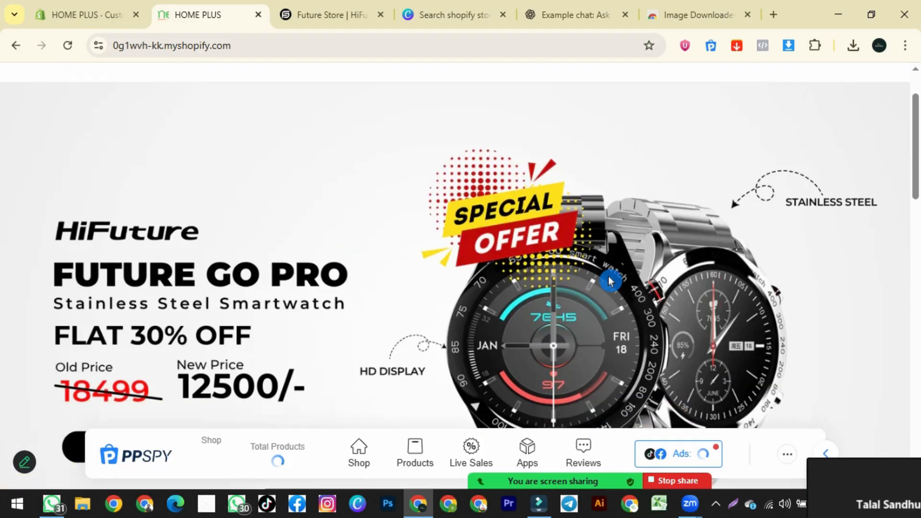
pyautogui.scroll(-5, 551, 240)
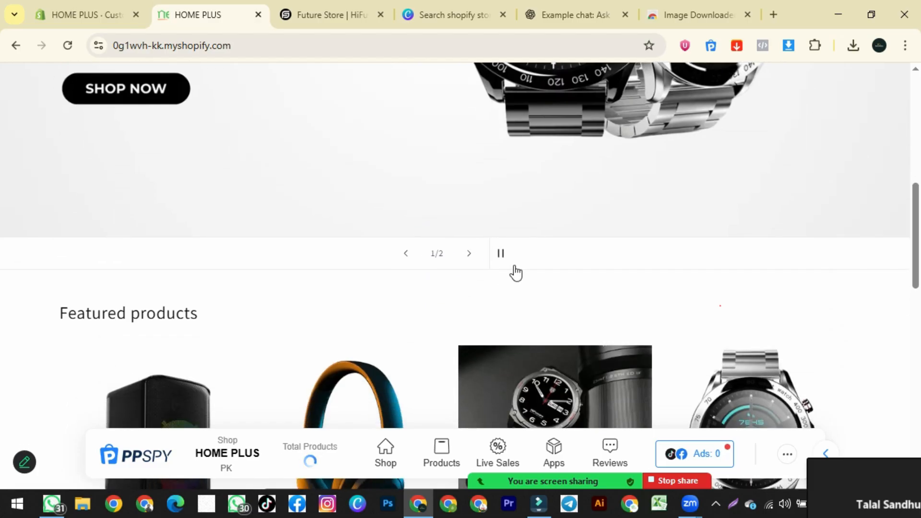
pyautogui.scroll(5, 321, 195)
pyautogui.click(86, 15)
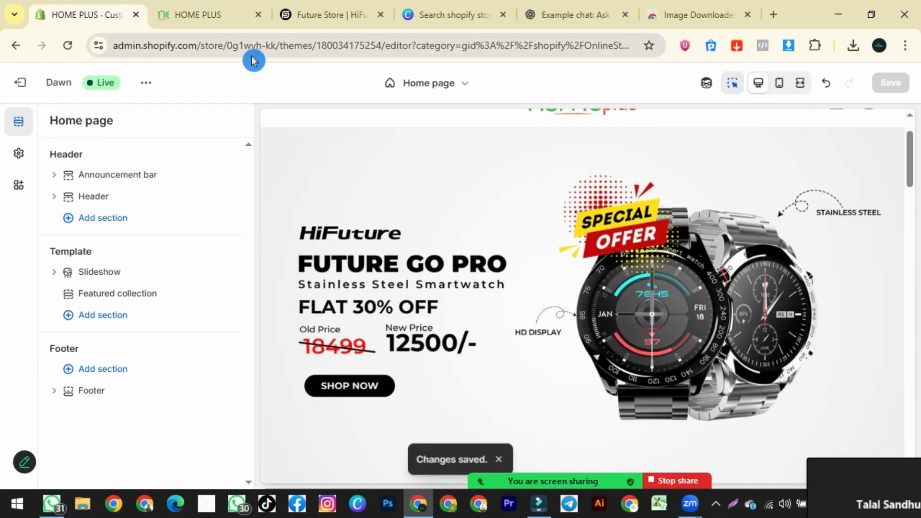
# - Examine the Choose Collection section on the Future Store home page as a layout reference
pyautogui.click(312, 14)
pyautogui.scroll(-1, 388, 211)
pyautogui.scroll(-8, 388, 211)
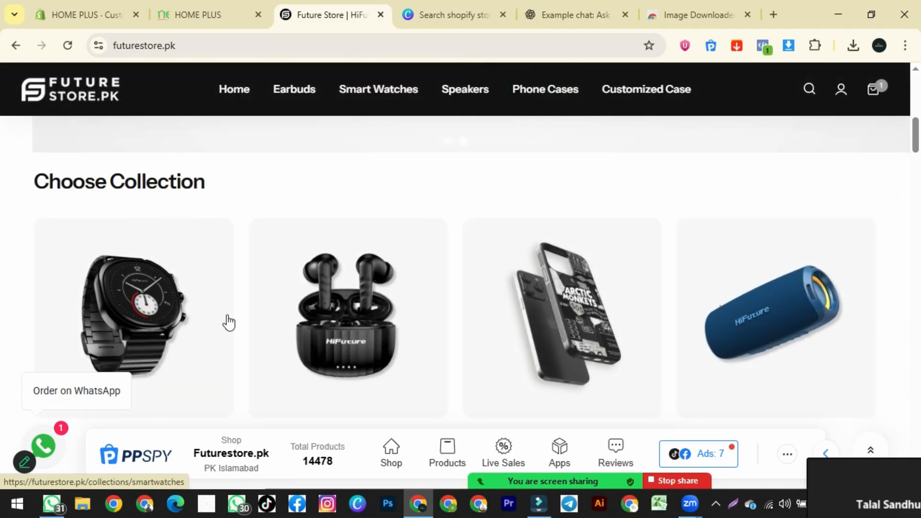
pyautogui.scroll(-1, 136, 313)
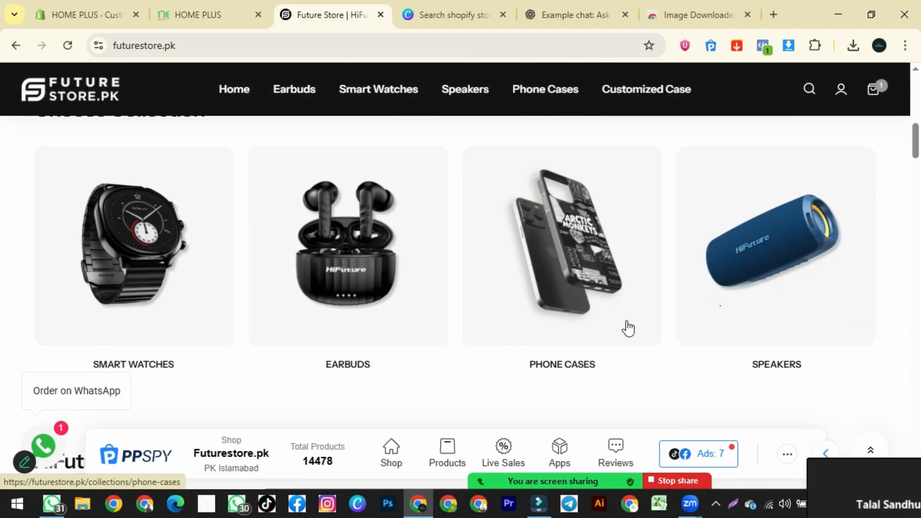
# - Return to the Shopify theme editor and add a Collection list section to the home page template
pyautogui.click(78, 15)
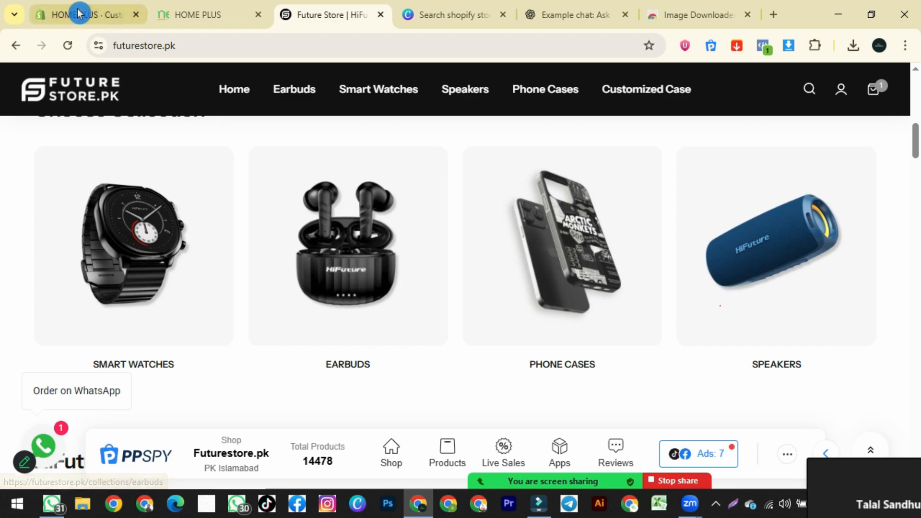
pyautogui.scroll(-7, 412, 330)
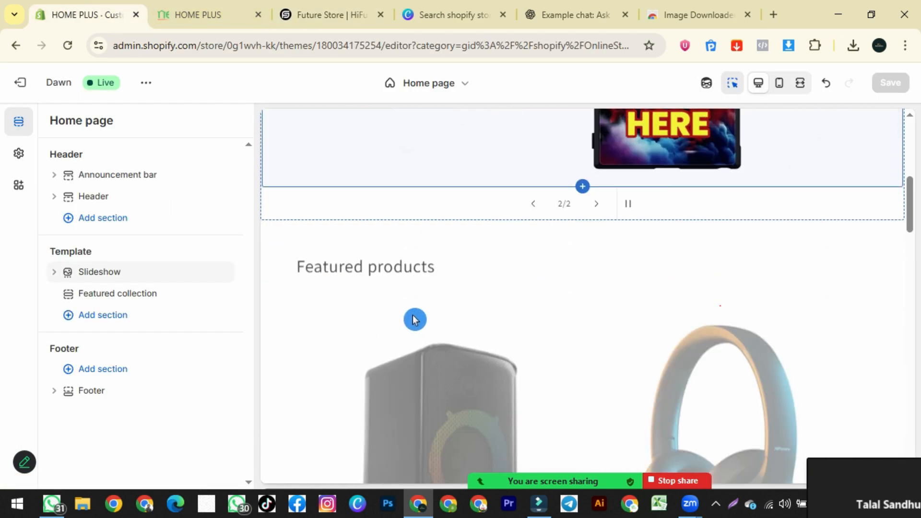
pyautogui.scroll(3, 427, 170)
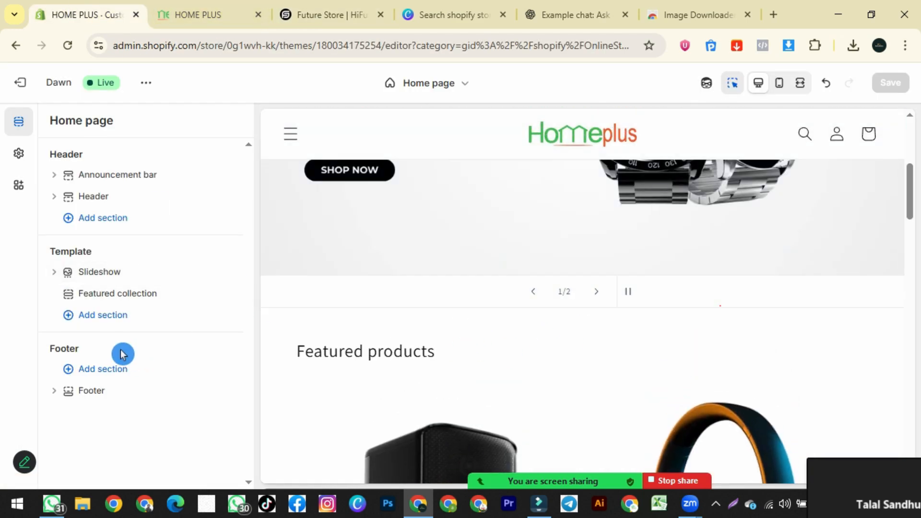
pyautogui.click(96, 317)
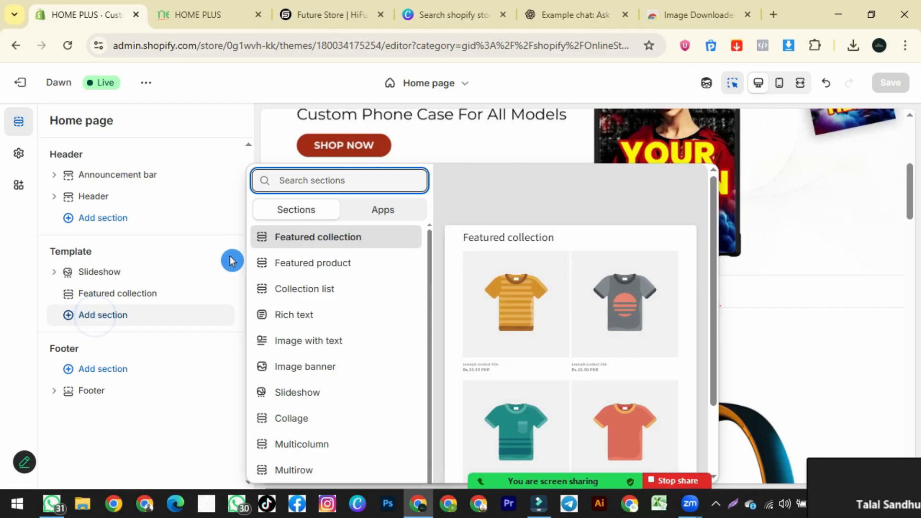
pyautogui.click(341, 296)
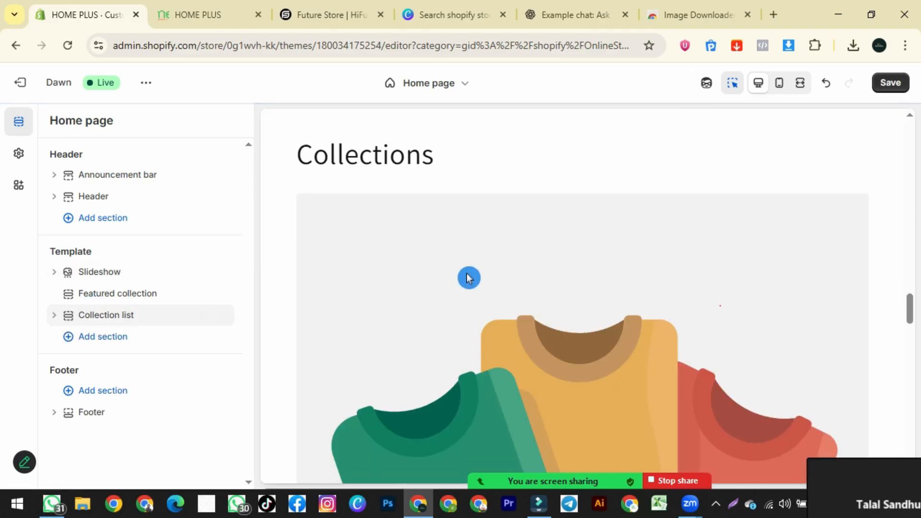
# - Move the Collection list section above Featured collection and check its placement below the slideshow
pyautogui.scroll(5, 475, 283)
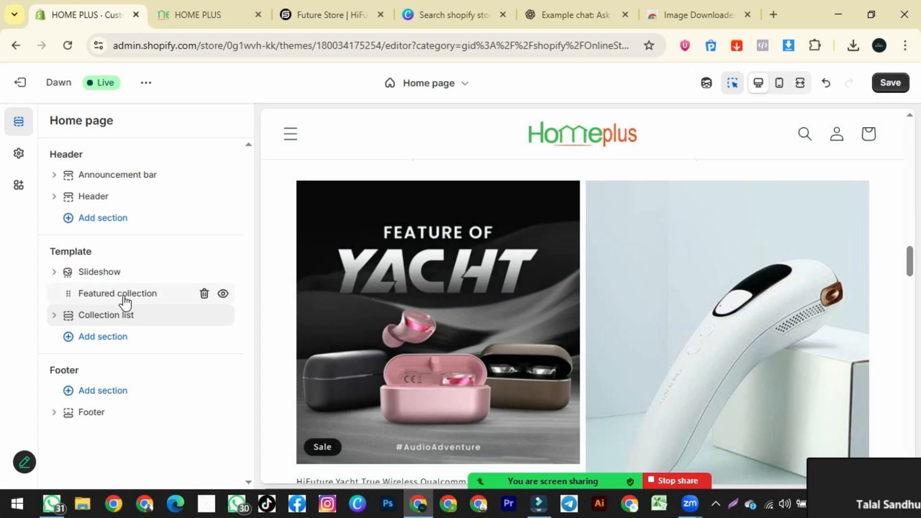
pyautogui.scroll(-6, 475, 307)
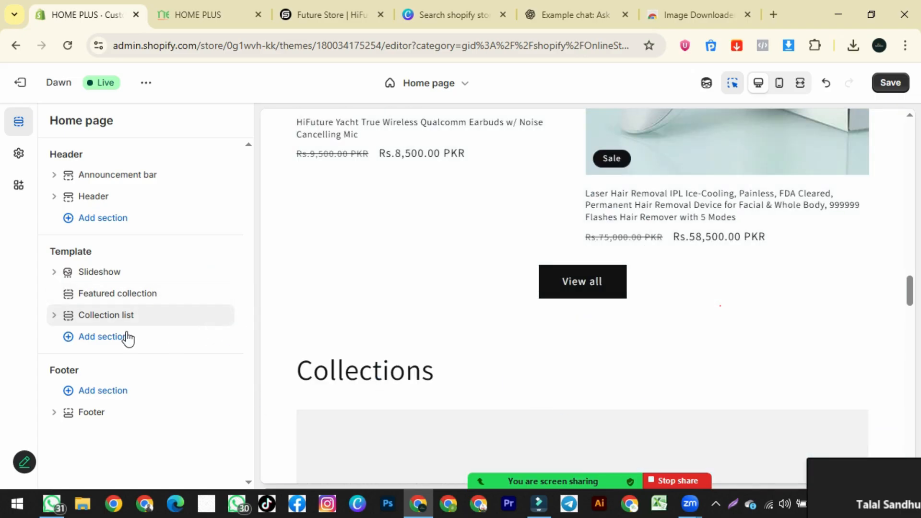
pyautogui.moveTo(68, 318); pyautogui.dragTo(67, 292)
pyautogui.scroll(10, 595, 313)
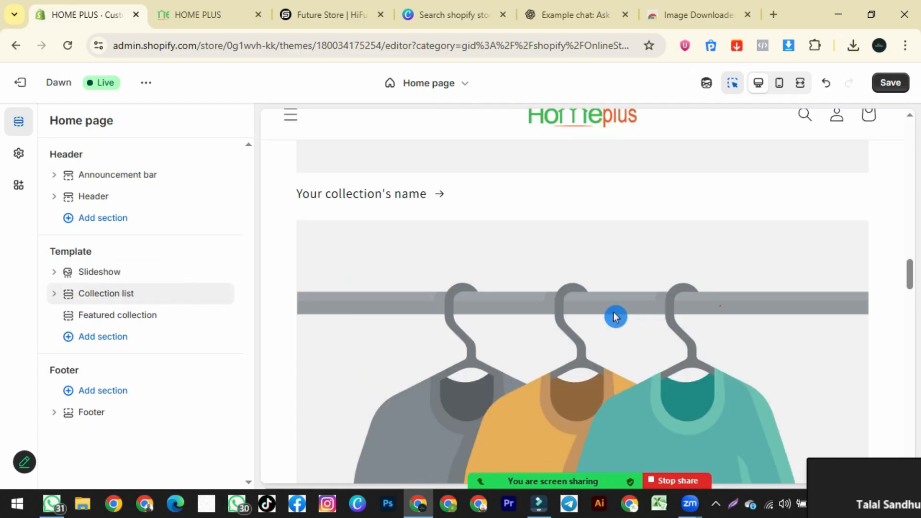
pyautogui.scroll(10, 564, 312)
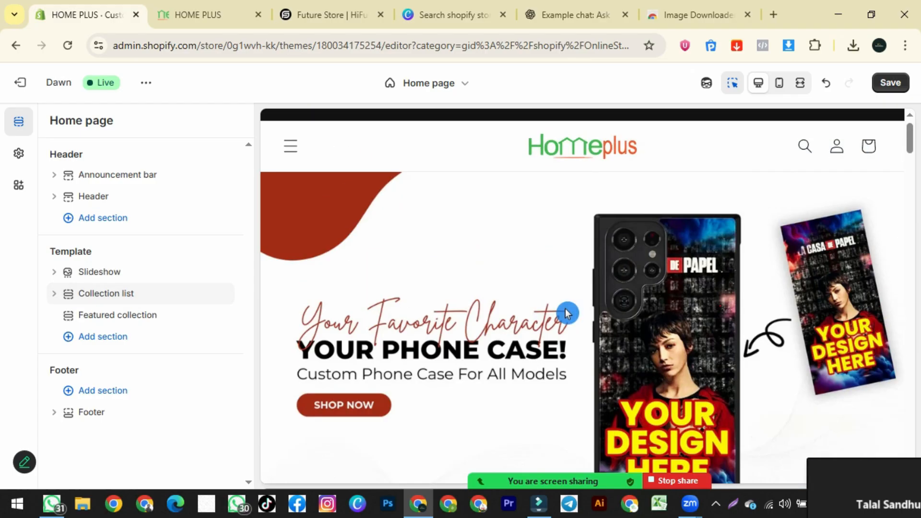
pyautogui.scroll(-5, 565, 313)
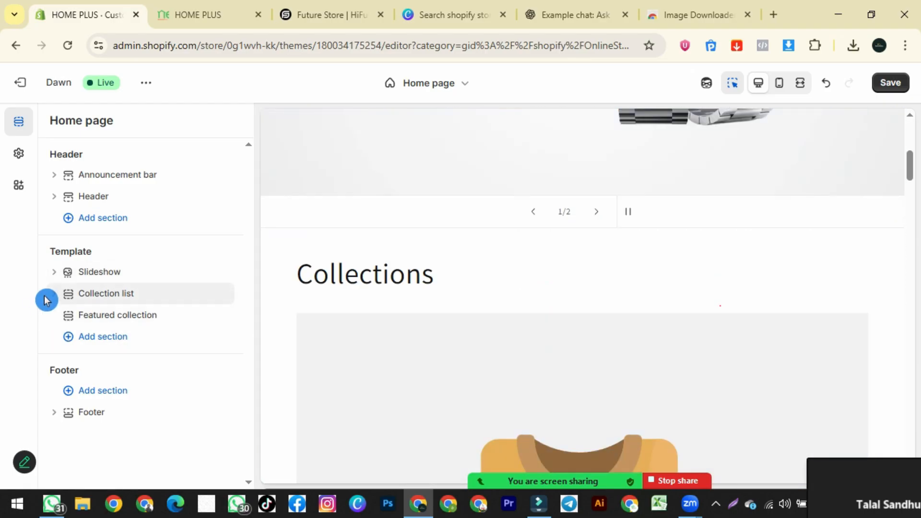
# - Add two more collection blocks to the end of the Collection list section
pyautogui.click(52, 296)
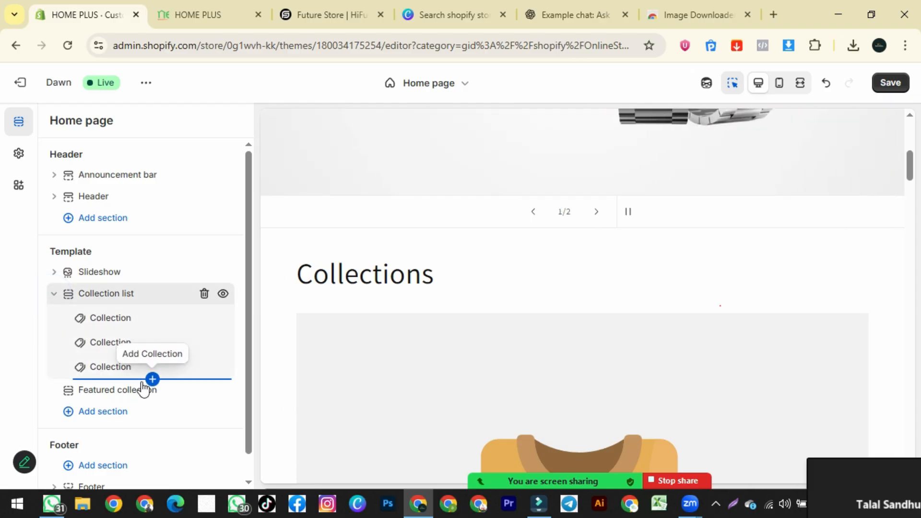
pyautogui.click(152, 379)
pyautogui.click(152, 403)
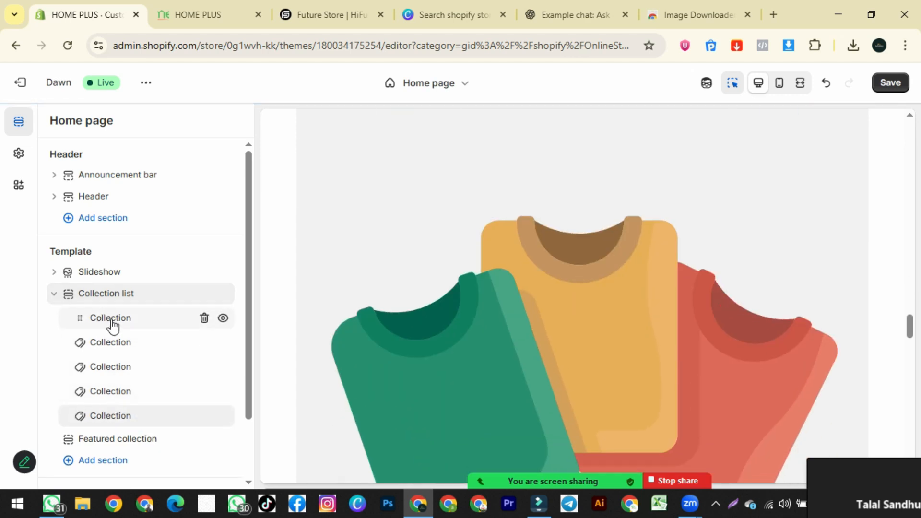
# - Assign the Earbuds collection to the first collection block in the Collection list
pyautogui.click(112, 319)
pyautogui.click(159, 168)
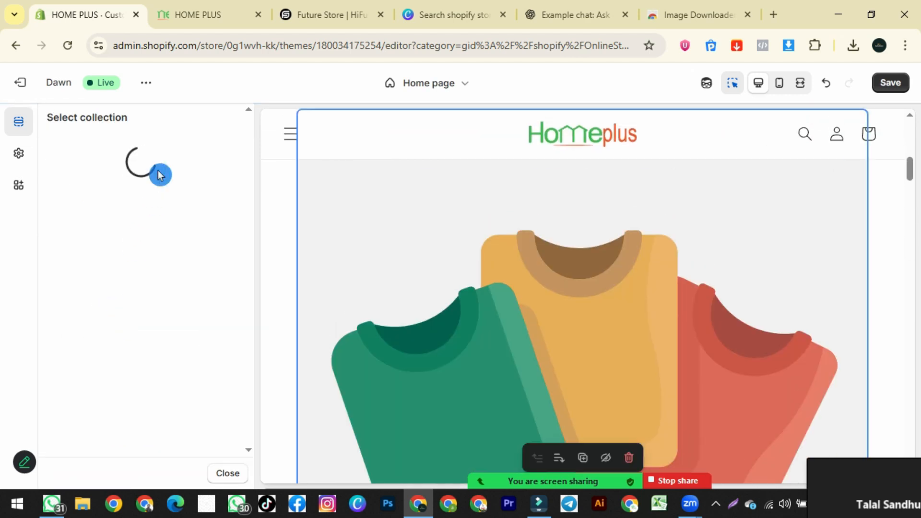
pyautogui.click(106, 293)
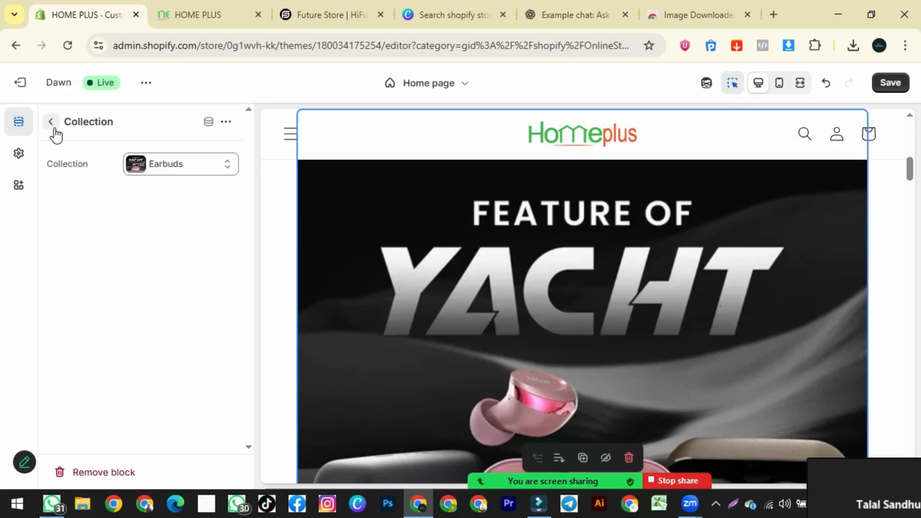
# - Assign the Smart Watches collection to the second collection block in the Collection list section
pyautogui.click(53, 125)
pyautogui.click(109, 343)
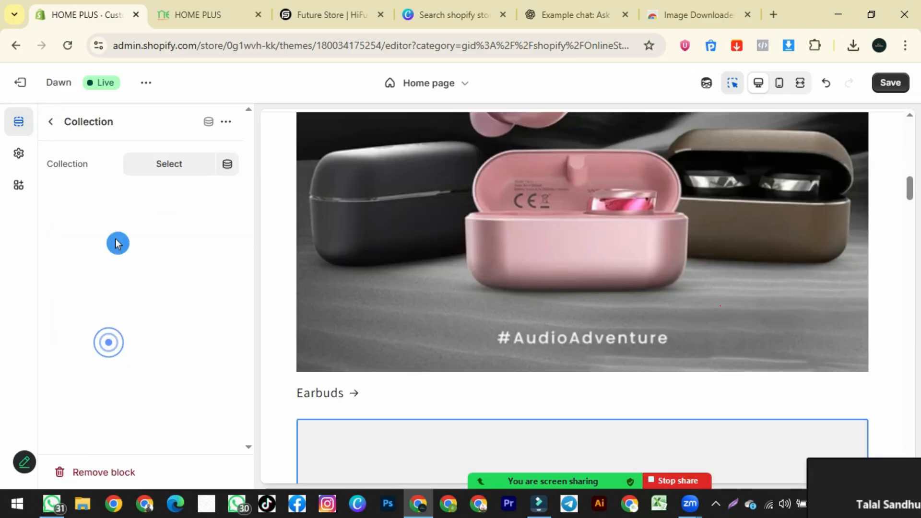
pyautogui.click(175, 163)
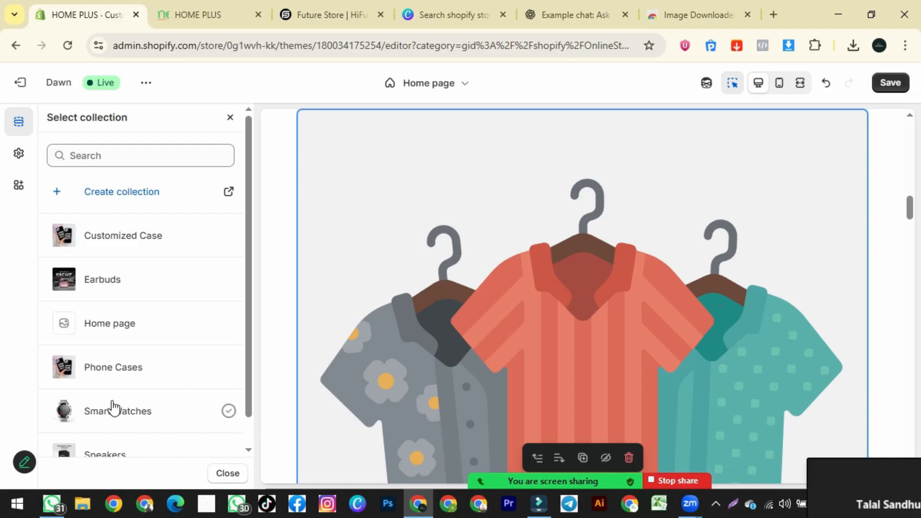
pyautogui.click(114, 408)
pyautogui.click(53, 123)
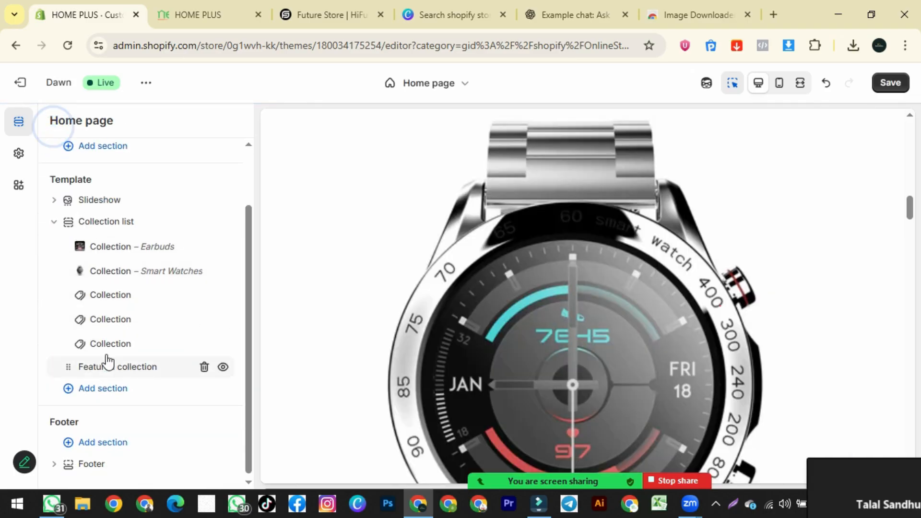
# - Assign the Speakers collection to the third collection block in the Collection list section
pyautogui.click(108, 297)
pyautogui.click(169, 162)
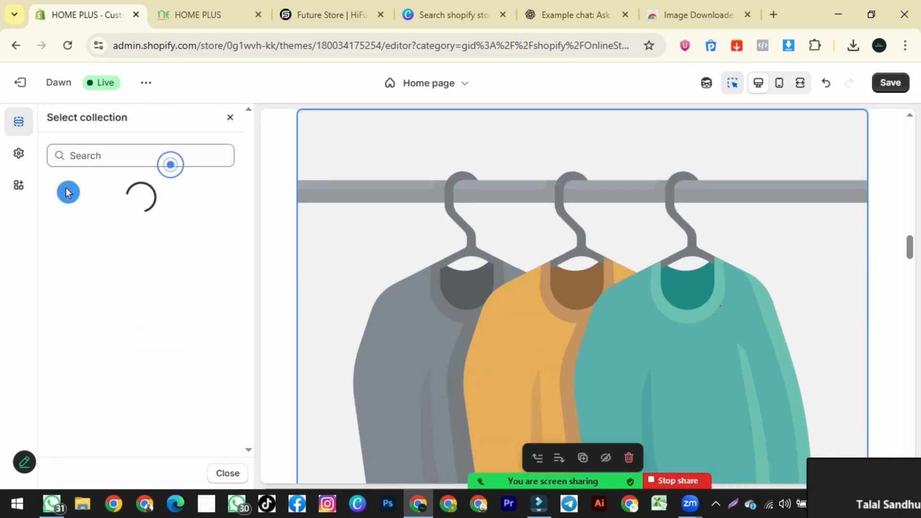
pyautogui.scroll(-1, 101, 307)
pyautogui.click(115, 417)
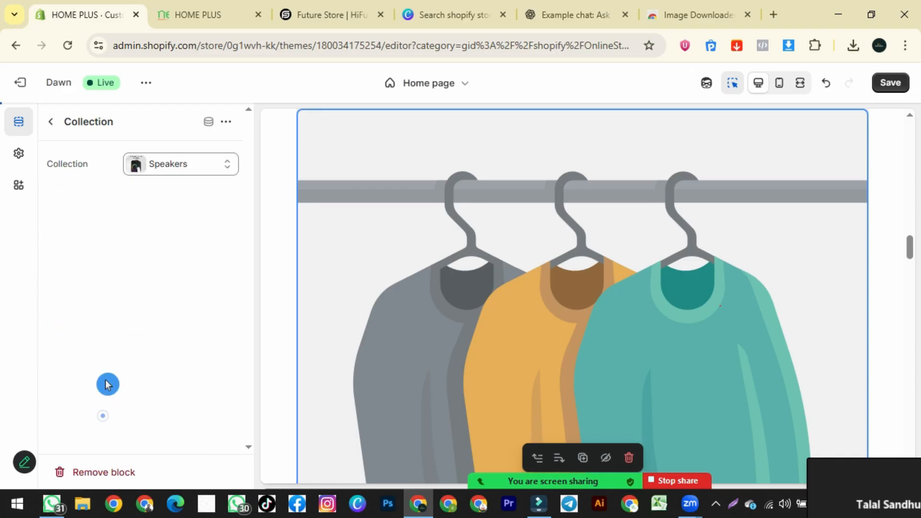
pyautogui.click(50, 121)
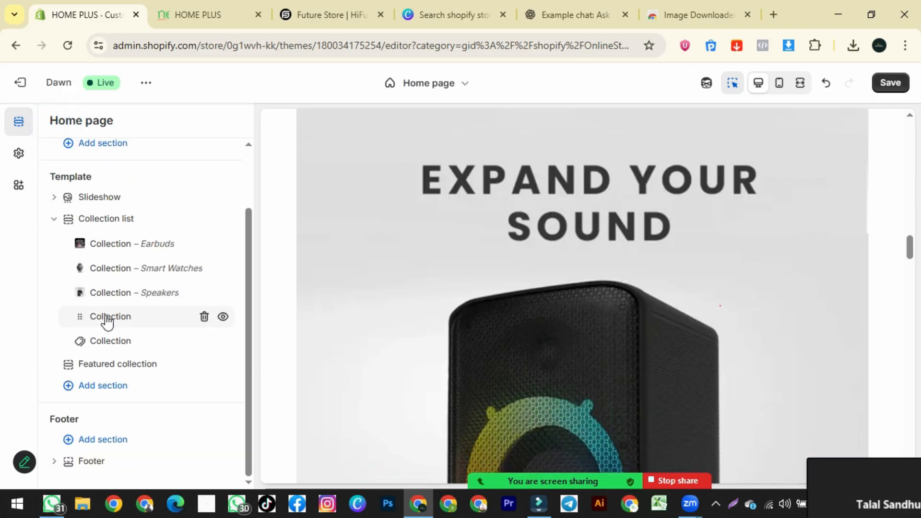
# - Assign the Phone Cases collection to the fourth collection block in the Collection list section
pyautogui.click(108, 320)
pyautogui.click(170, 163)
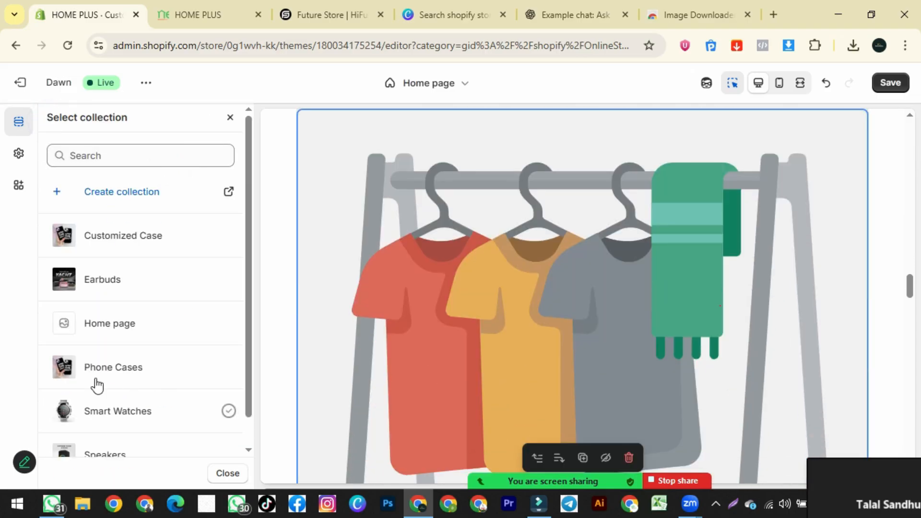
pyautogui.click(94, 365)
pyautogui.click(52, 125)
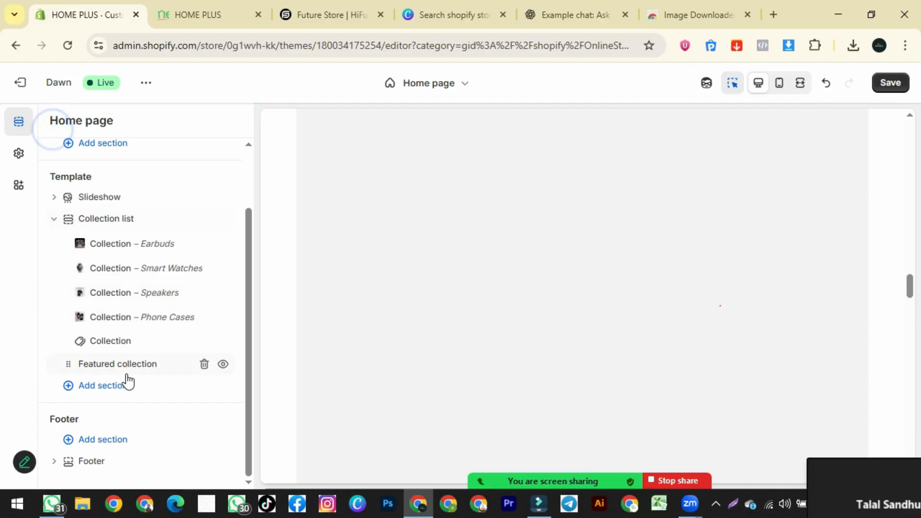
# - Assign the Customized Case collection to the fifth collection block in the Collection list and save the theme
pyautogui.click(115, 342)
pyautogui.click(166, 165)
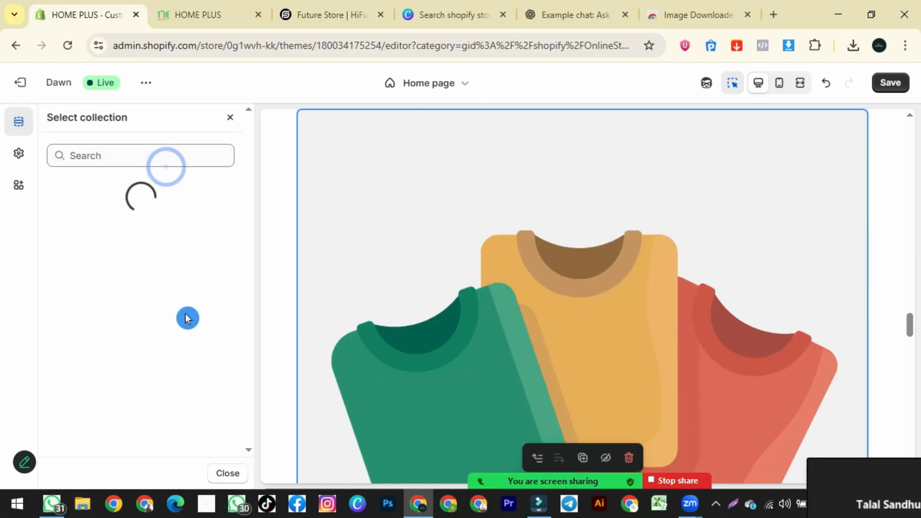
pyautogui.scroll(-1, 115, 399)
pyautogui.scroll(1, 129, 321)
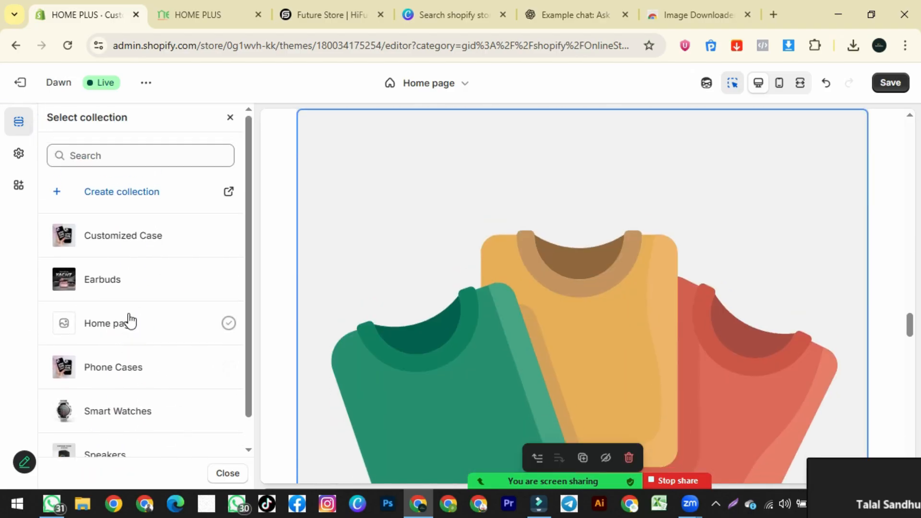
pyautogui.click(118, 242)
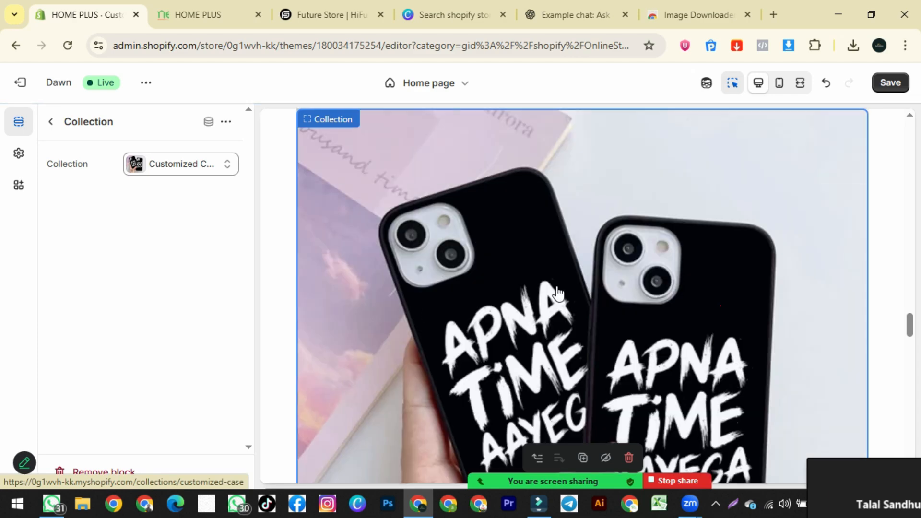
pyautogui.click(890, 82)
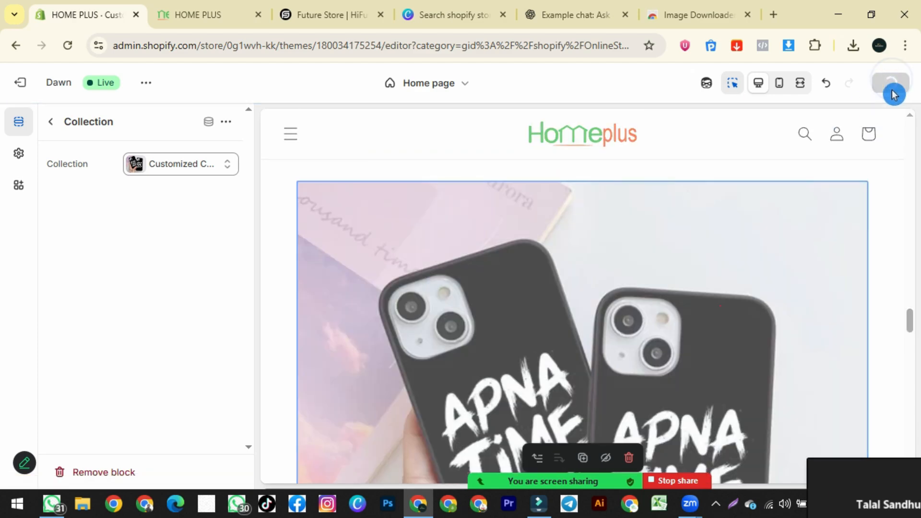
# - Reload the live HOME PLUS storefront and review the Collections section below the slideshow
pyautogui.click(197, 15)
pyautogui.click(68, 46)
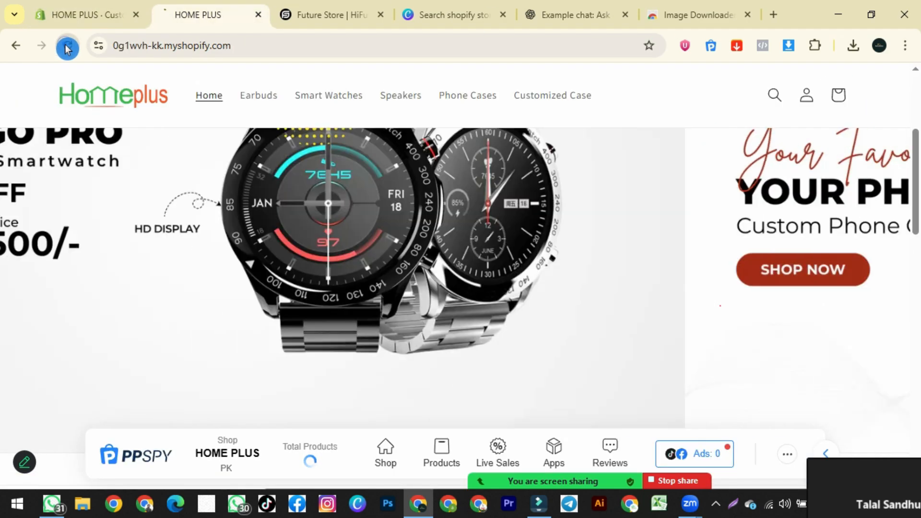
pyautogui.scroll(-10, 422, 265)
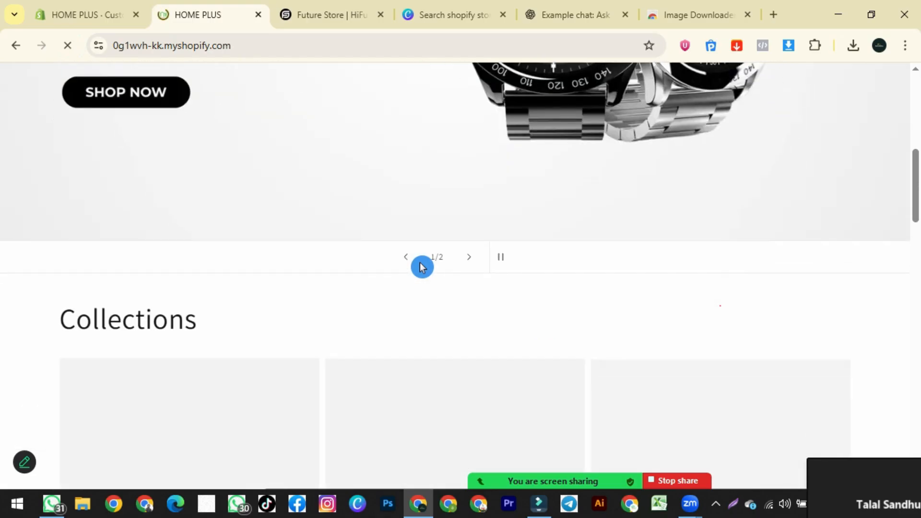
pyautogui.scroll(-3, 422, 266)
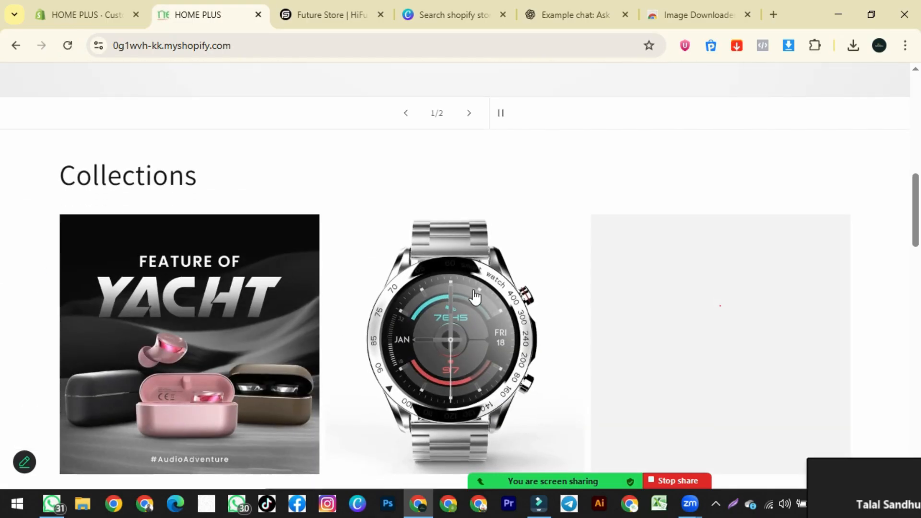
pyautogui.scroll(-6, 475, 297)
pyautogui.scroll(2, 576, 288)
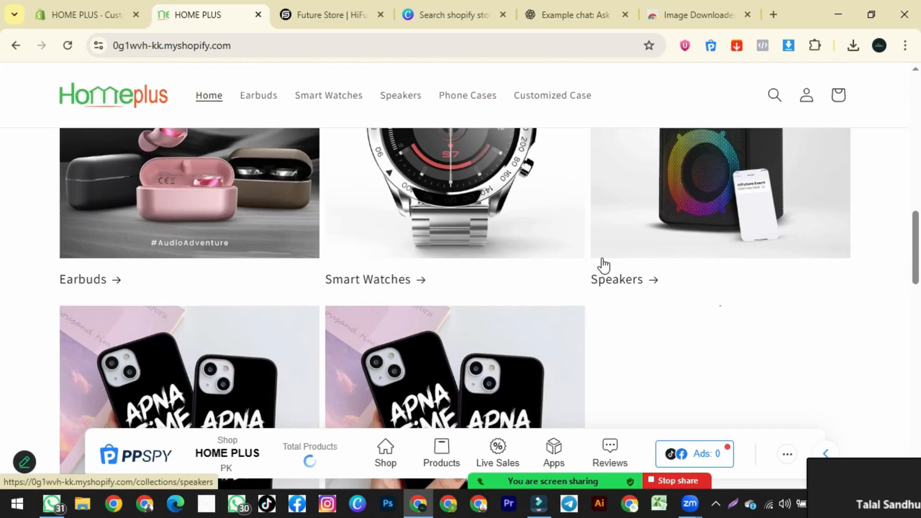
# - Examine the layout of the Collections section on the live storefront's home page
pyautogui.scroll(3, 603, 265)
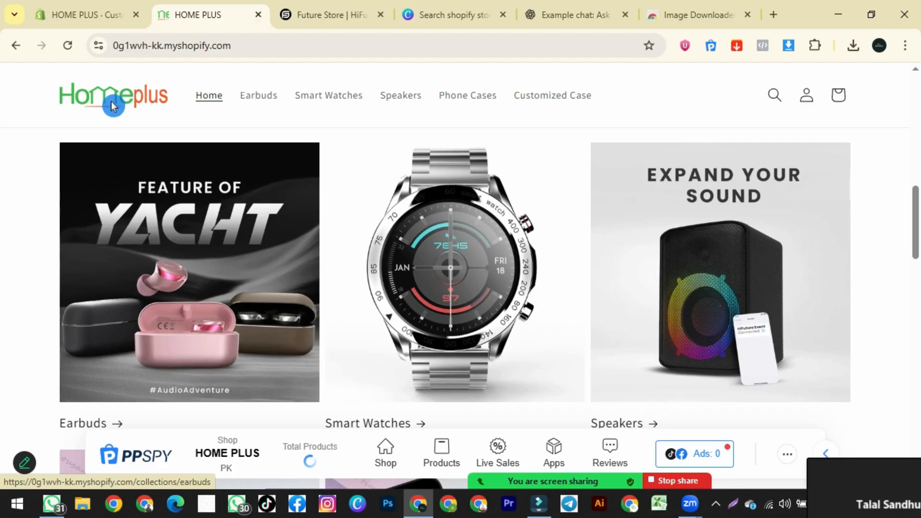
pyautogui.click(93, 22)
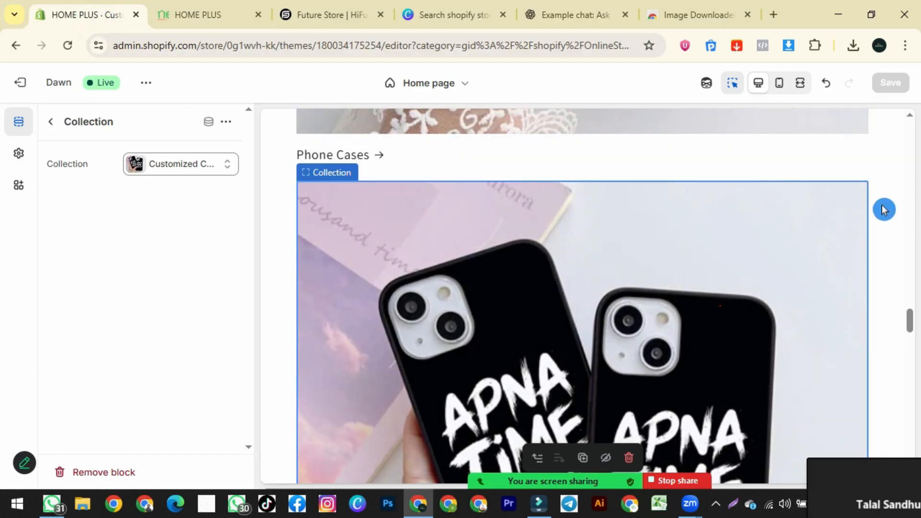
pyautogui.click(201, 15)
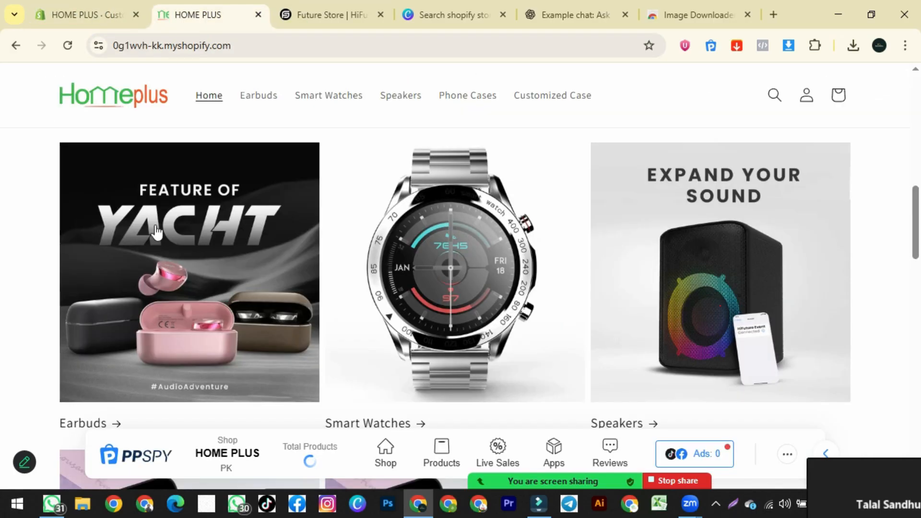
pyautogui.scroll(-3, 140, 309)
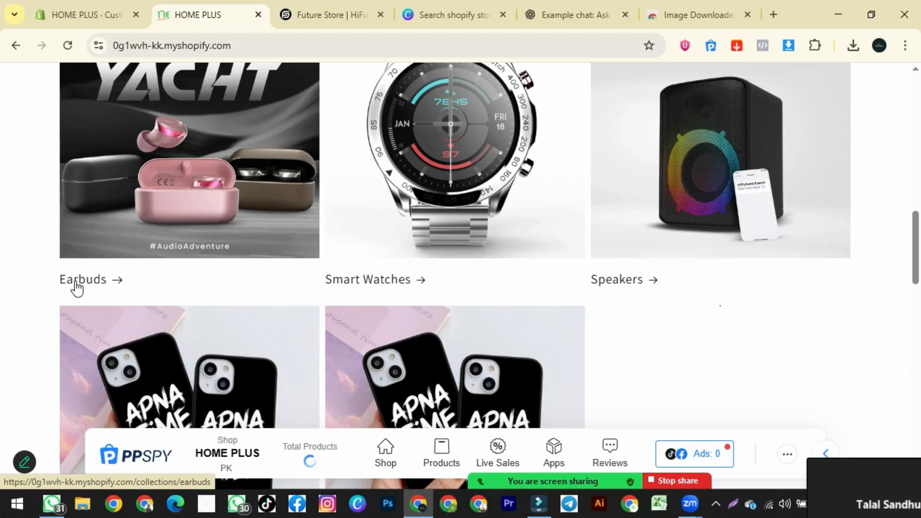
pyautogui.scroll(4, 203, 224)
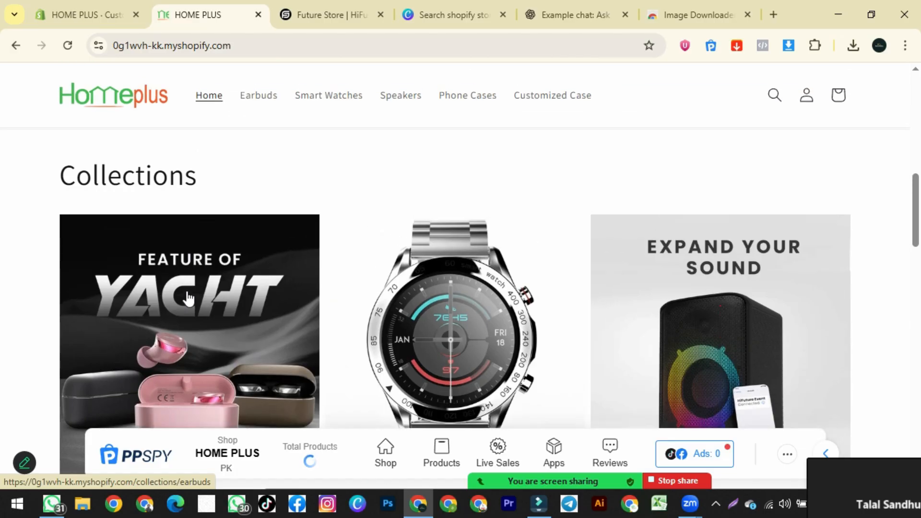
pyautogui.scroll(-2, 233, 289)
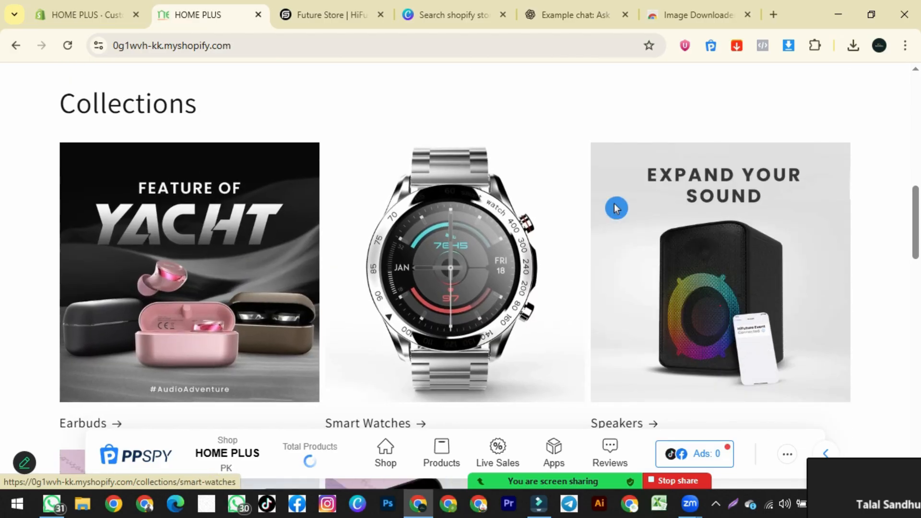
pyautogui.scroll(-3, 496, 235)
pyautogui.scroll(3, 375, 263)
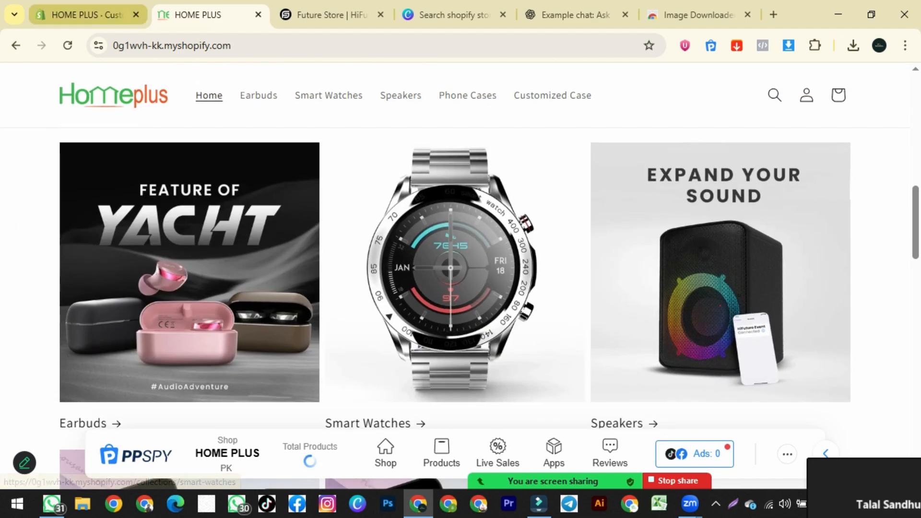
# - Set the home page's Collection list section to 5 columns in the theme editor
pyautogui.click(86, 15)
pyautogui.click(47, 131)
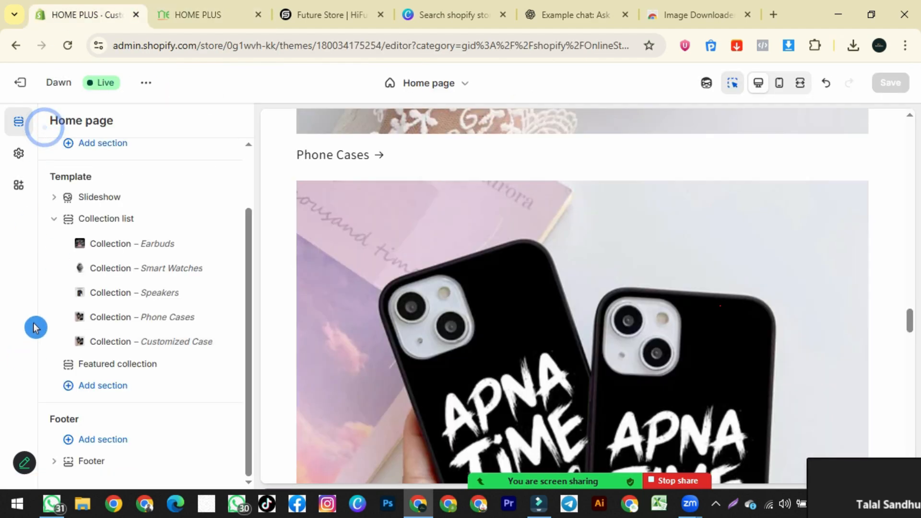
pyautogui.click(106, 219)
pyautogui.scroll(-2, 111, 287)
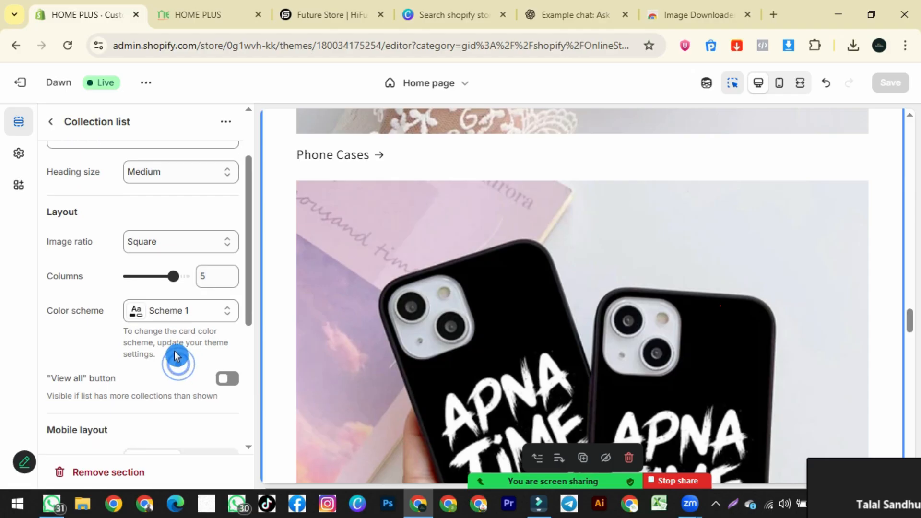
pyautogui.scroll(-5, 156, 355)
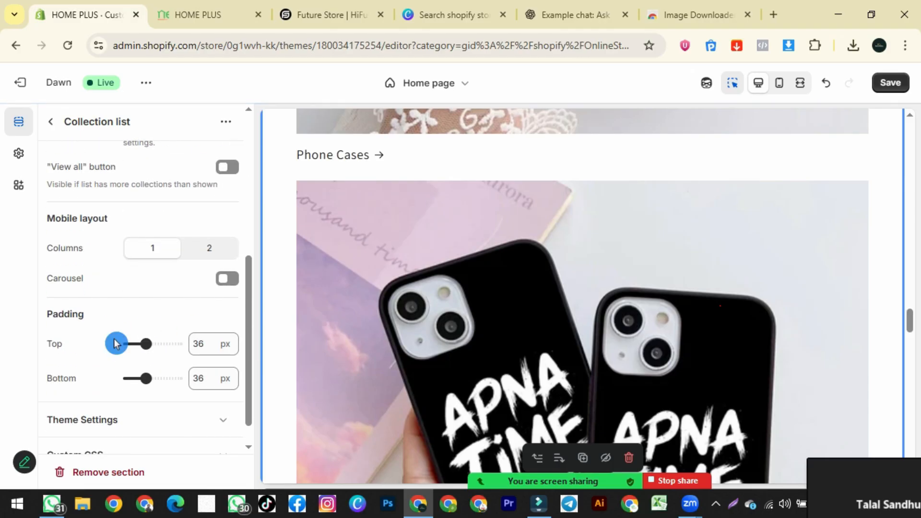
pyautogui.scroll(5, 177, 211)
pyautogui.scroll(2, 136, 239)
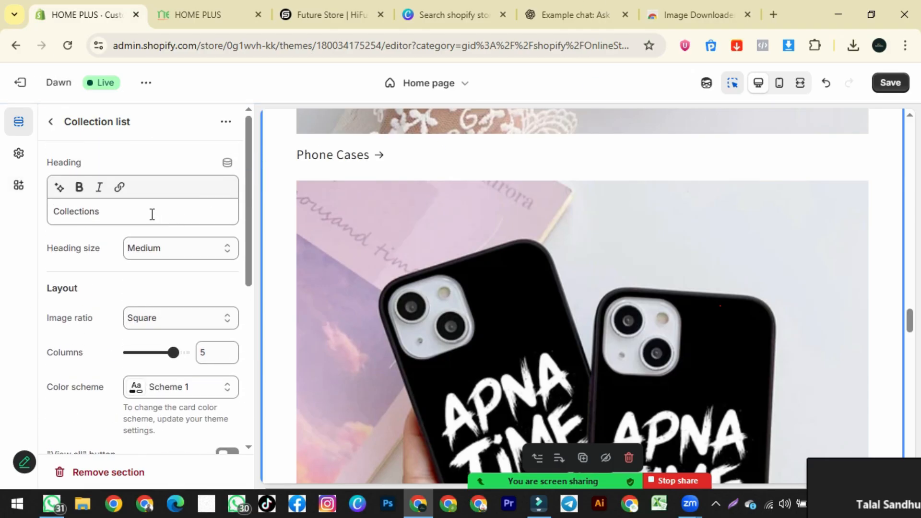
# - Copy the heading "Choose Collection" from the Future Store reference site and use it as the Collection list section's heading
pyautogui.click(326, 15)
pyautogui.scroll(4, 164, 206)
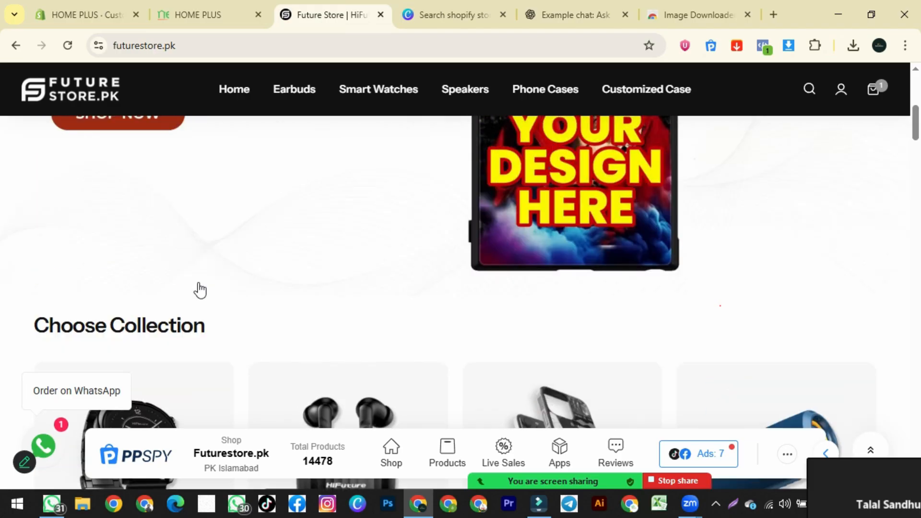
pyautogui.moveTo(259, 321); pyautogui.dragTo(22, 301)
pyautogui.tripleClick(115, 325)
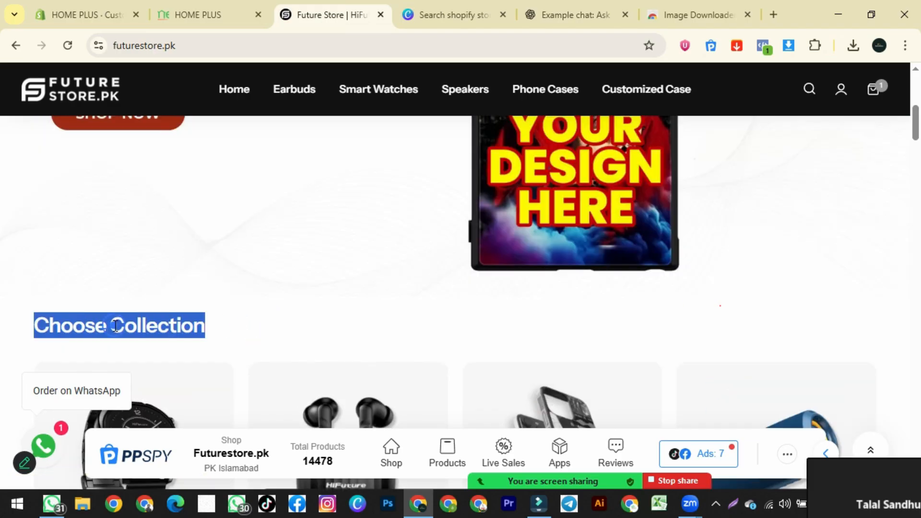
pyautogui.hotkey('ctrl', '1')
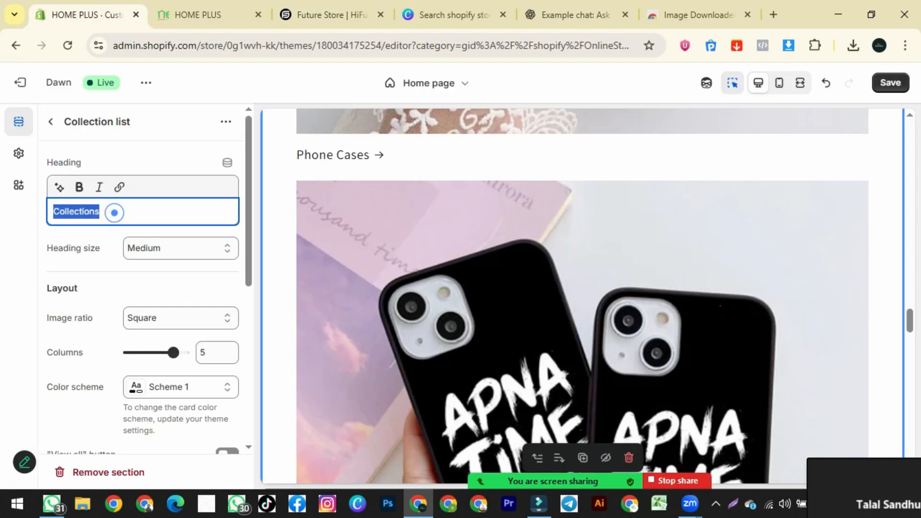
pyautogui.scroll(10, 410, 283)
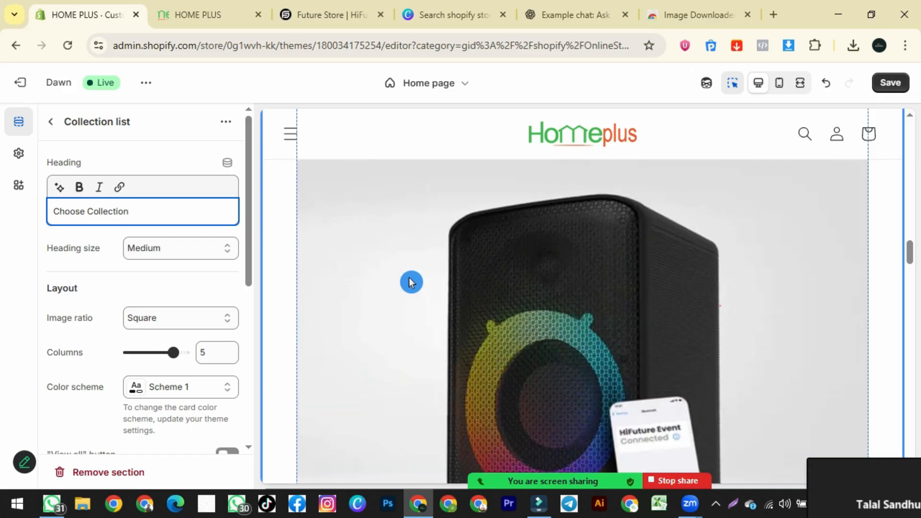
pyautogui.scroll(-5, 389, 315)
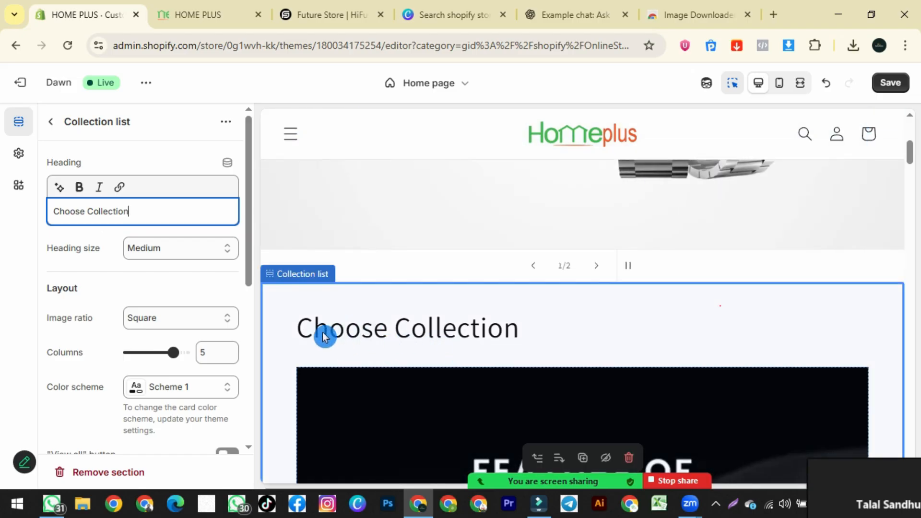
# - Save the Collection list changes in the theme editor, leaving the heading text generator unused
pyautogui.scroll(-3, 122, 261)
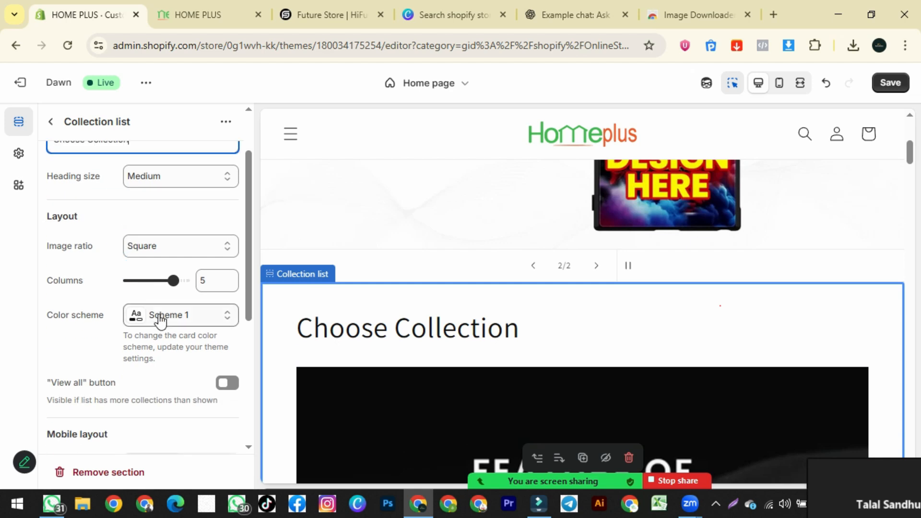
pyautogui.scroll(3, 78, 233)
pyautogui.click(64, 192)
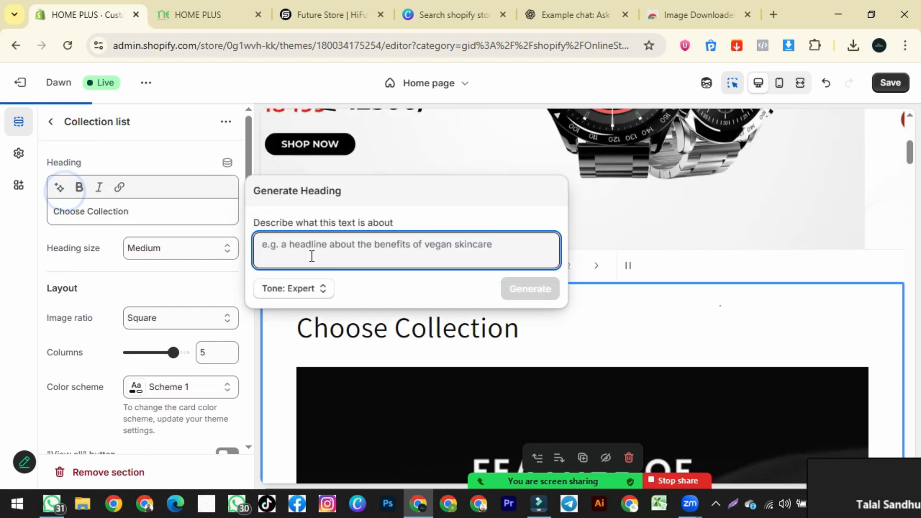
pyautogui.click(888, 97)
pyautogui.click(890, 89)
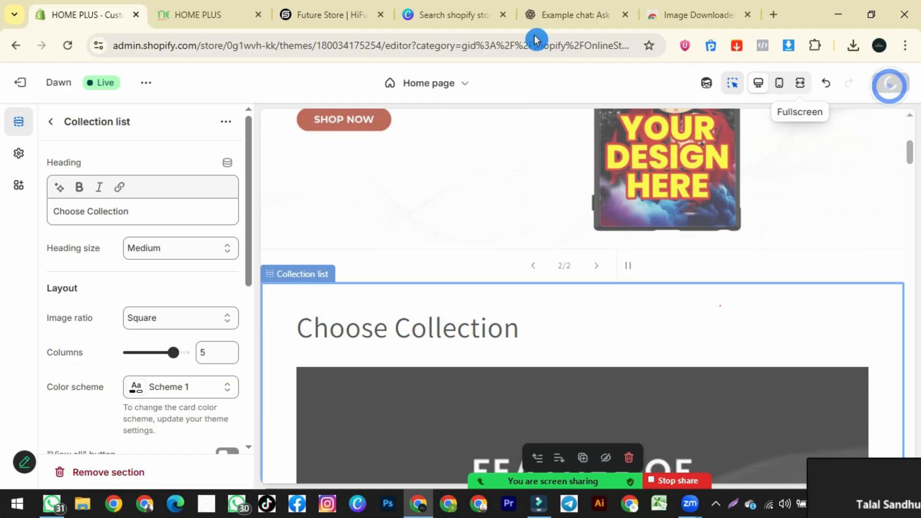
# - Check the Choose Collection section on the refreshed storefront, browse the Earbuds collection page and return to the home page
pyautogui.click(152, 18)
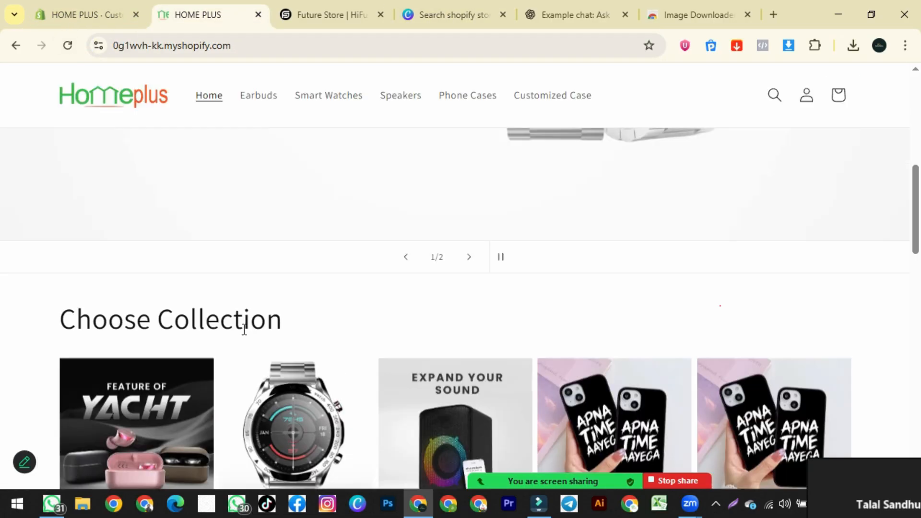
pyautogui.scroll(-2, 244, 329)
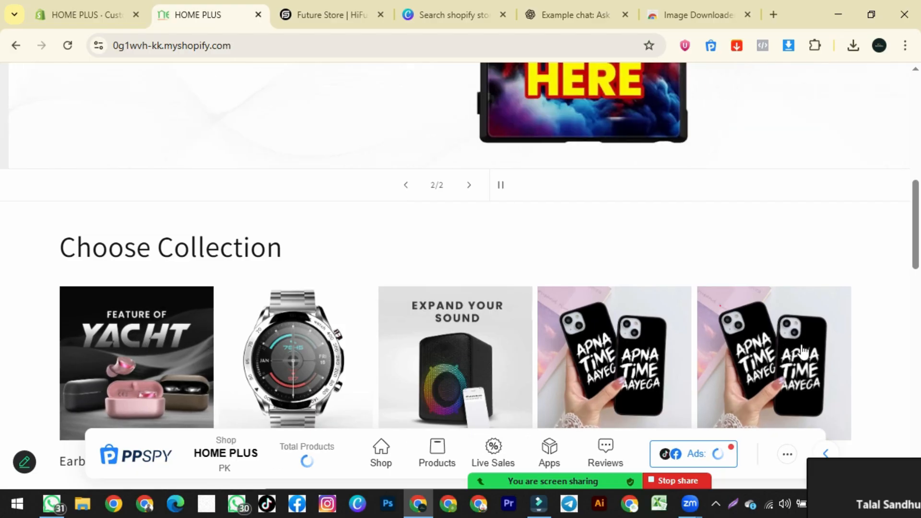
pyautogui.scroll(-3, 440, 308)
pyautogui.click(127, 235)
pyautogui.scroll(-6, 389, 249)
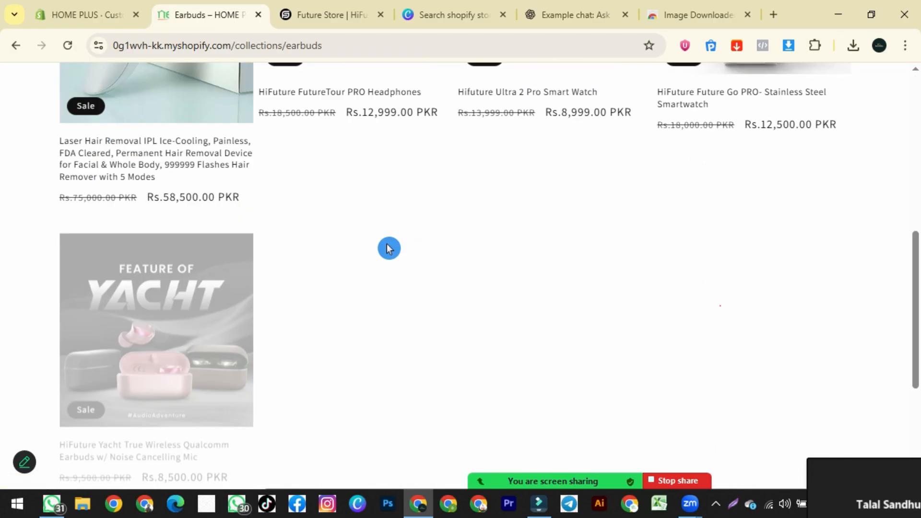
pyautogui.scroll(5, 389, 249)
pyautogui.click(17, 49)
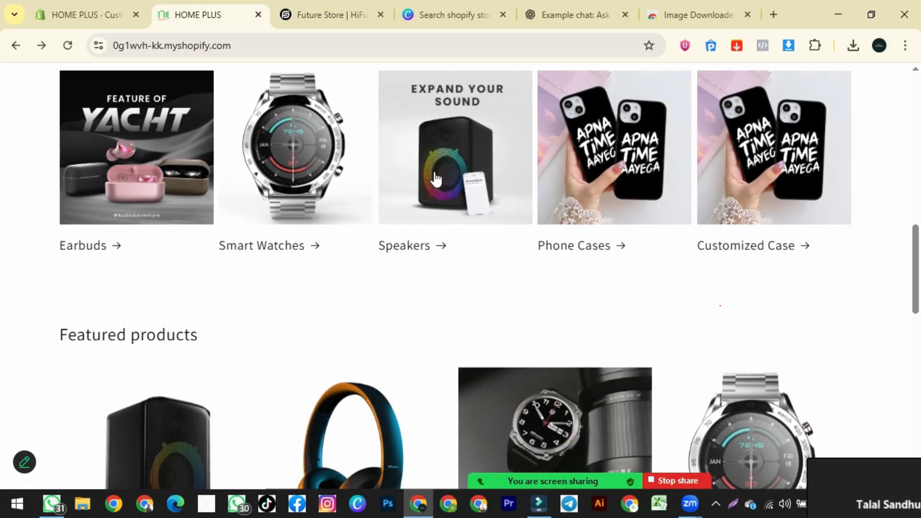
# - Open the Speakers collection from the storefront, return to the home page and review it from the header to the collections
pyautogui.click(442, 164)
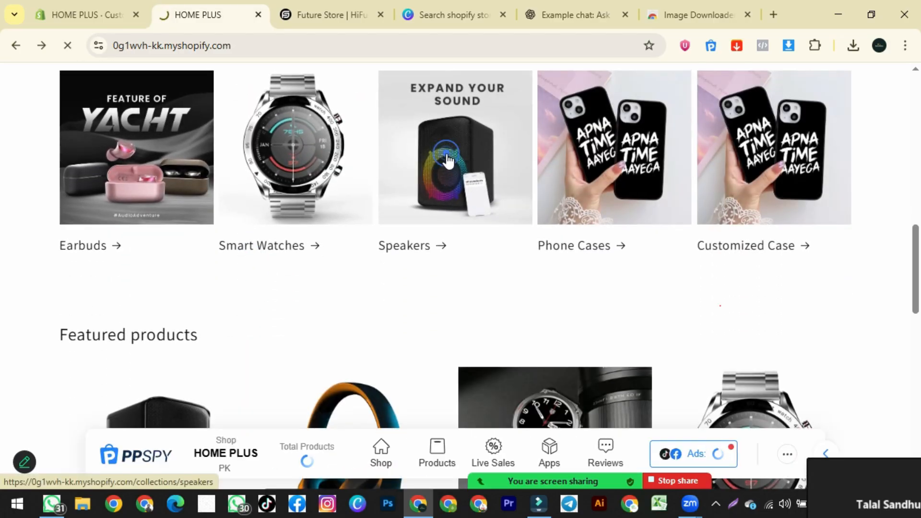
pyautogui.scroll(-4, 270, 263)
pyautogui.scroll(4, 579, 313)
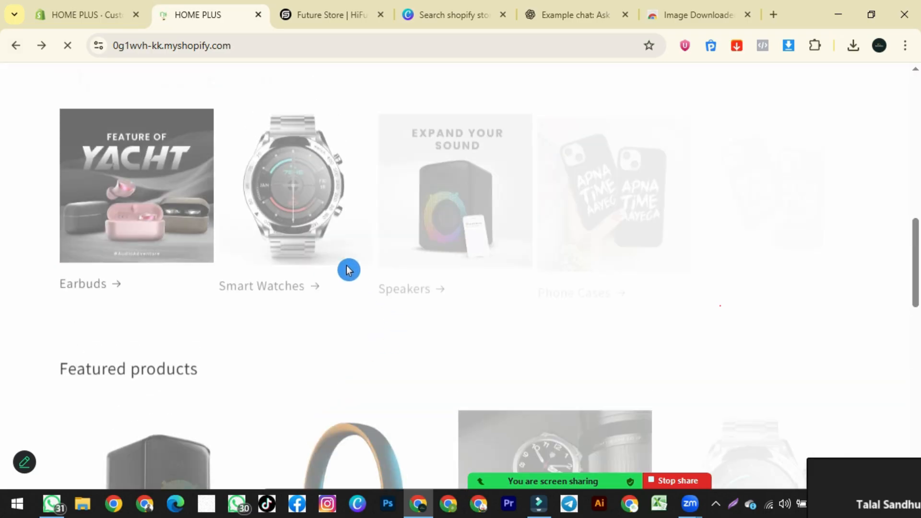
pyautogui.scroll(8, 399, 354)
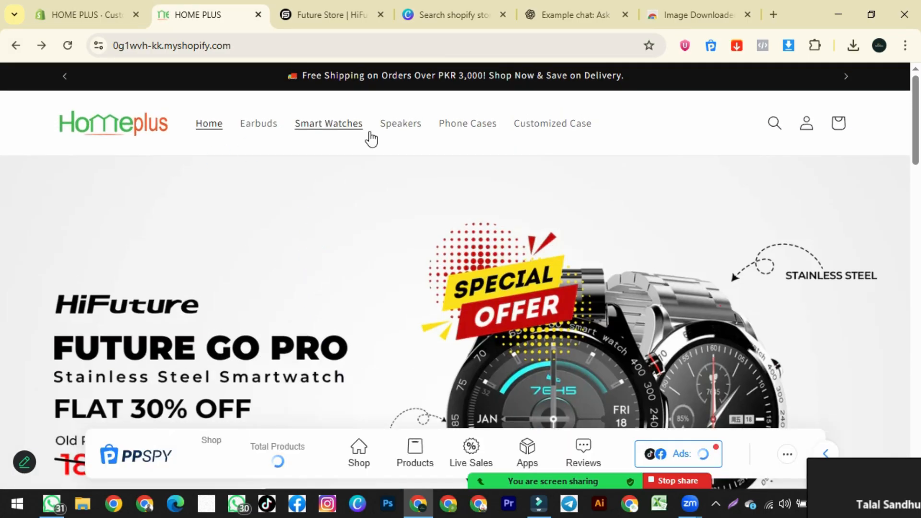
pyautogui.scroll(-8, 390, 165)
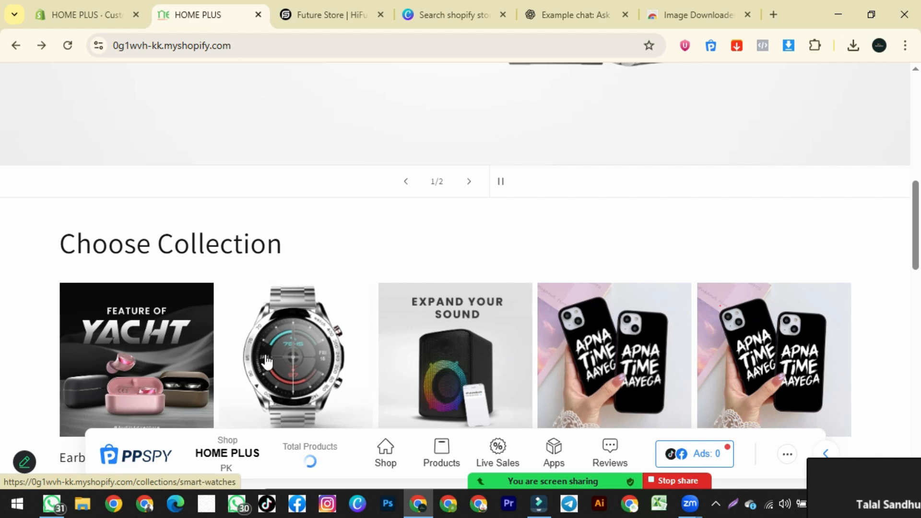
pyautogui.scroll(-5, 266, 361)
# - Compare the HiFuture Earbuds section on the Future Store reference site with the Featured products section on the HOME PLUS storefront
pyautogui.click(327, 14)
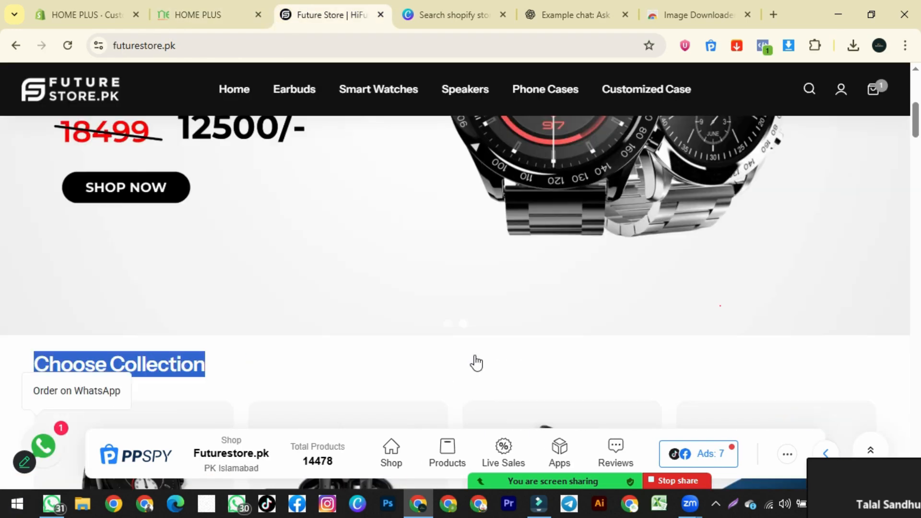
pyautogui.scroll(2, 382, 327)
pyautogui.scroll(-8, 155, 323)
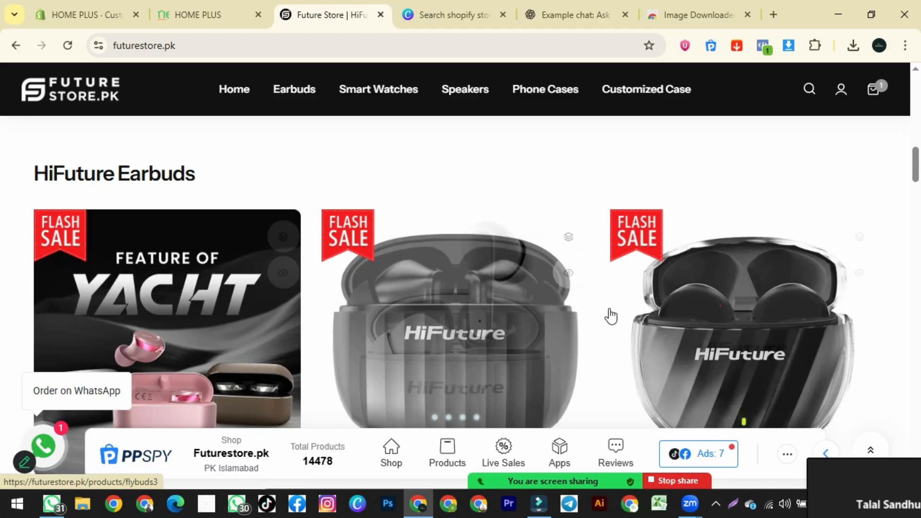
pyautogui.click(185, 18)
pyautogui.scroll(-3, 218, 282)
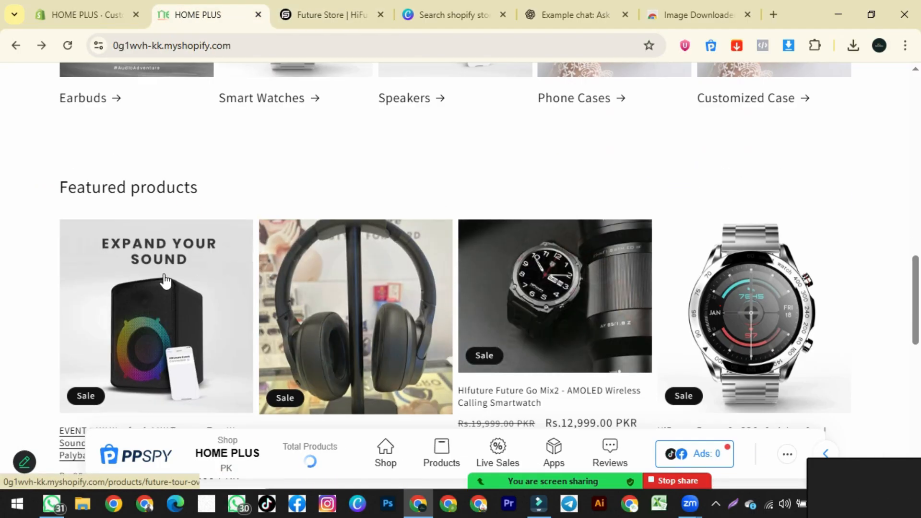
pyautogui.moveTo(68, 185); pyautogui.dragTo(204, 192)
pyautogui.scroll(-10, 181, 193)
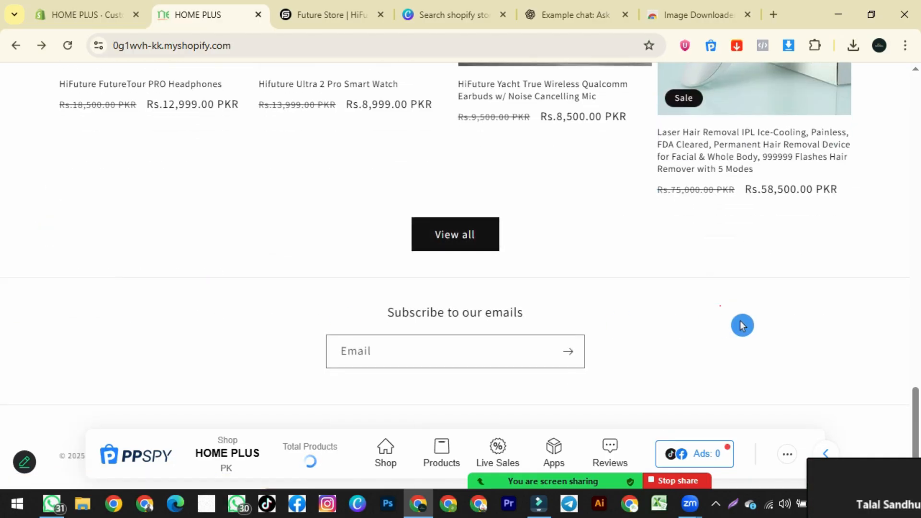
# - Remove the Featured collection section from the home page template in the theme editor
pyautogui.click(45, 24)
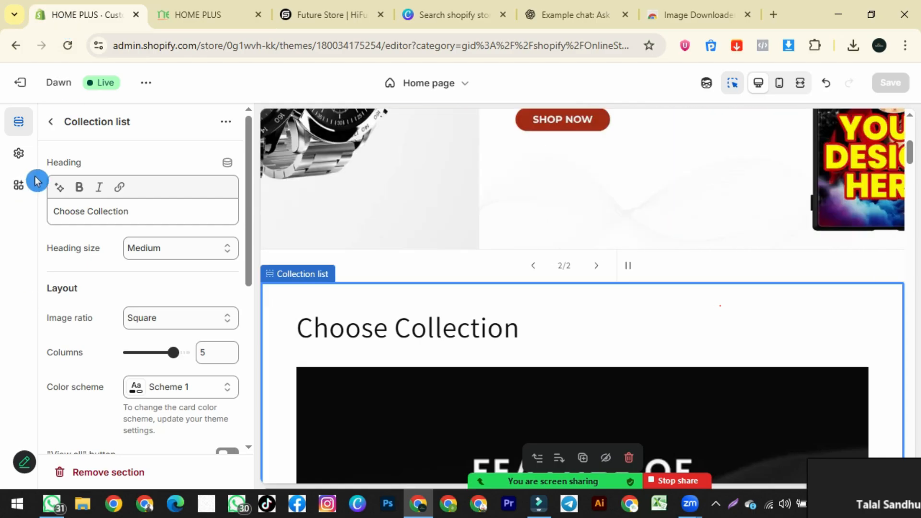
pyautogui.click(50, 118)
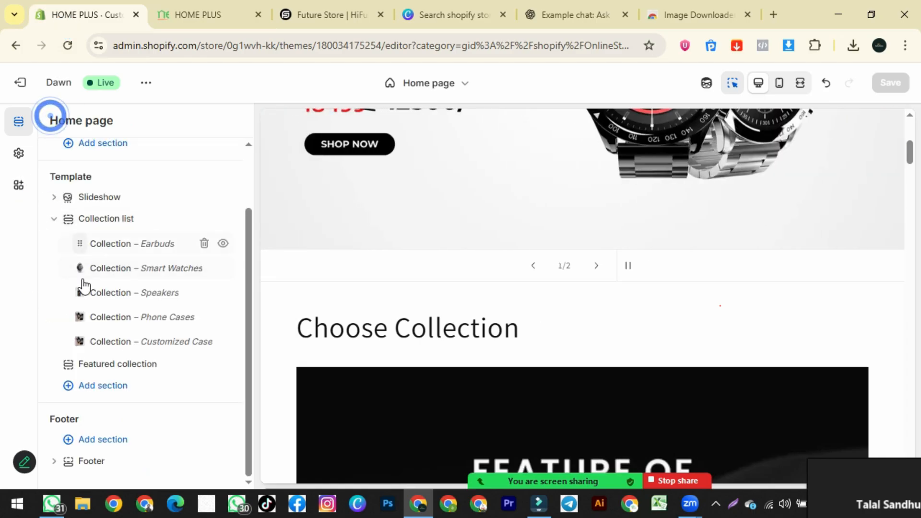
pyautogui.click(53, 220)
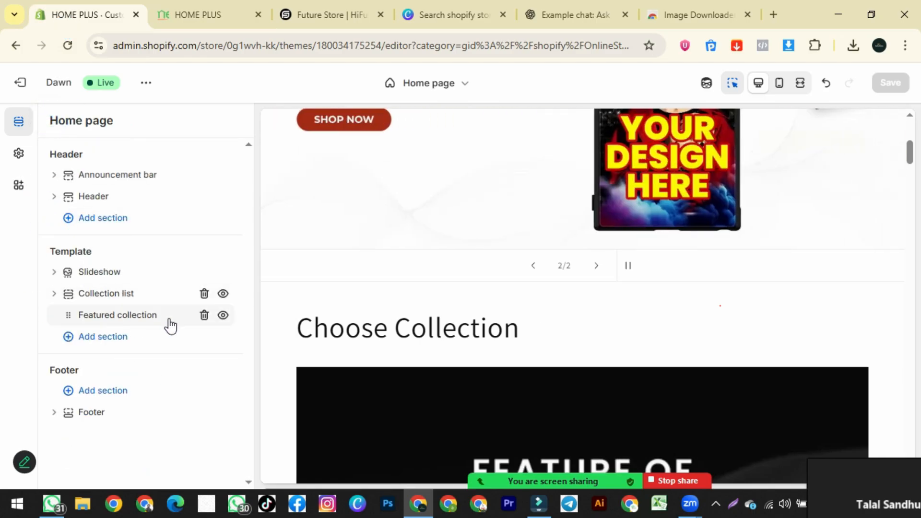
pyautogui.click(204, 316)
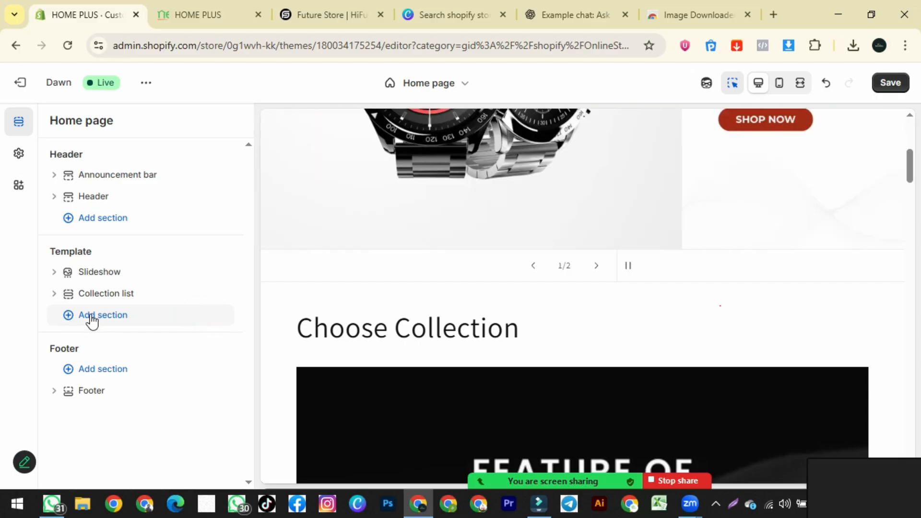
# - Add a Featured collection section below the Collection list on the home page and assign the Earbuds collection to it
pyautogui.click(91, 316)
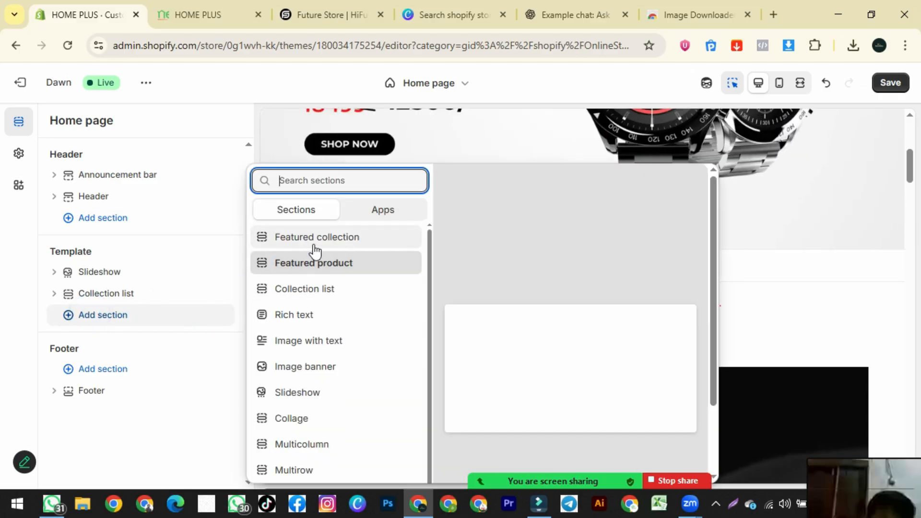
pyautogui.click(312, 237)
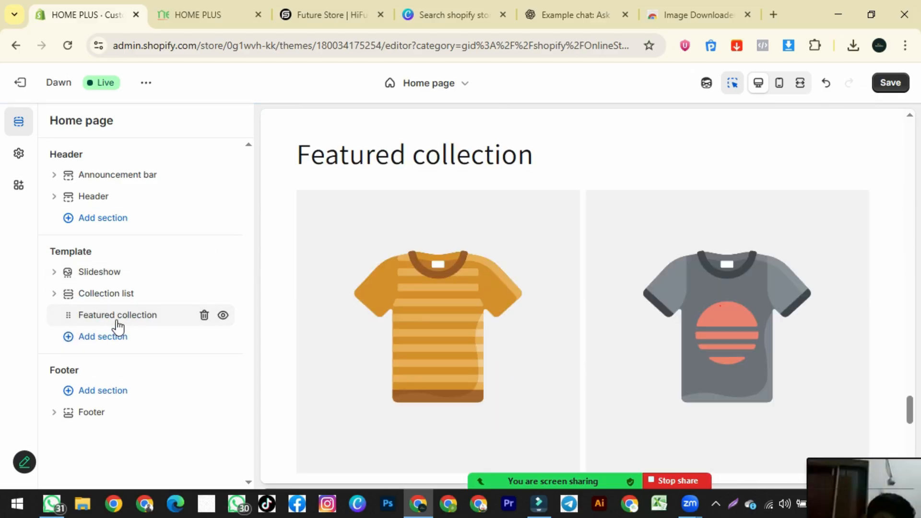
pyautogui.click(116, 318)
pyautogui.click(136, 234)
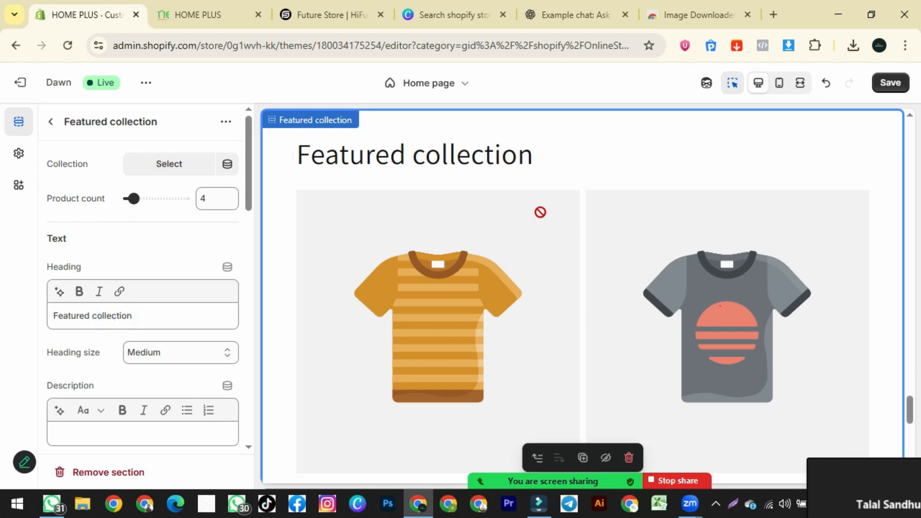
pyautogui.click(159, 166)
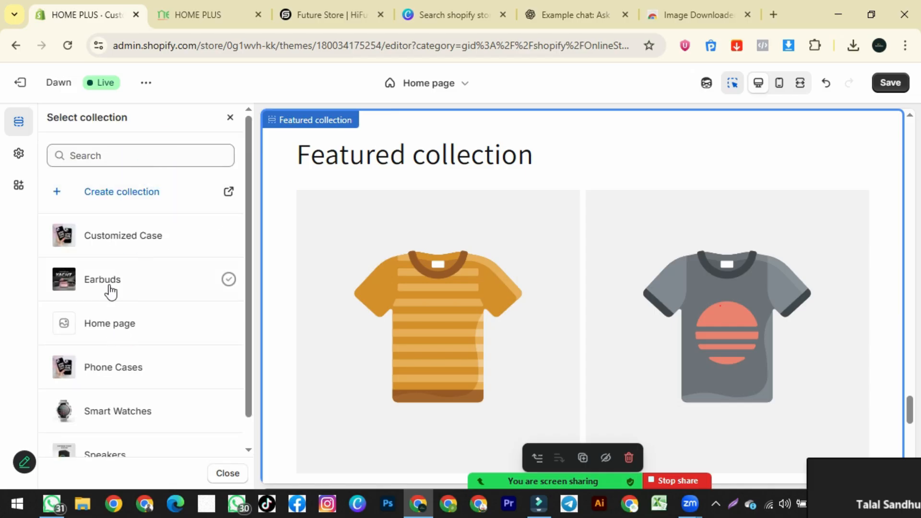
pyautogui.click(110, 288)
pyautogui.scroll(-6, 586, 292)
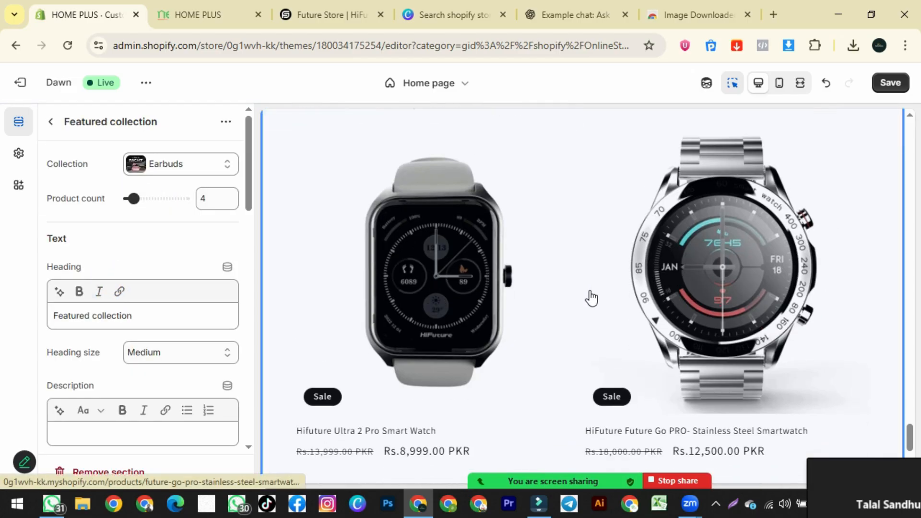
# - Replace the heading of the Earbuds featured collection section with PREMIUM EARBUDS
pyautogui.click(155, 318)
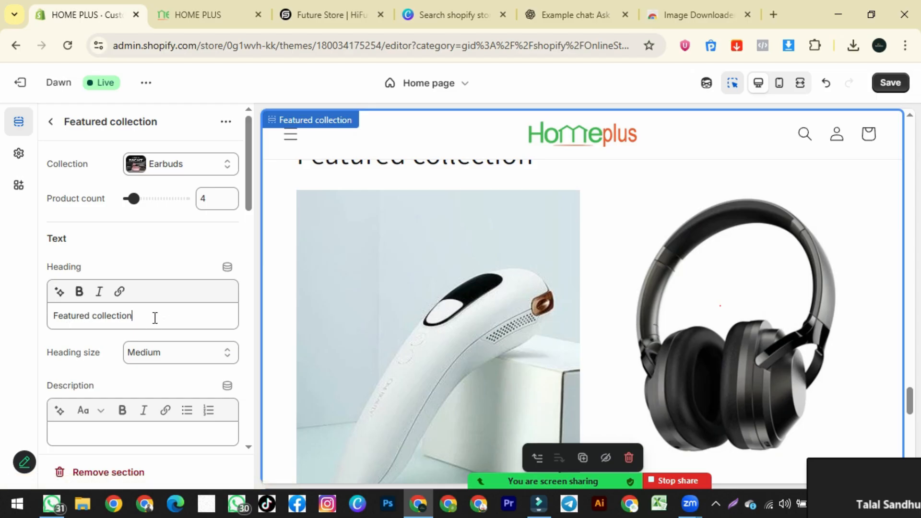
pyautogui.write('pre')
pyautogui.press('BackSpace')
pyautogui.press('BackSpace')
pyautogui.press('BackSpace')
pyautogui.write('PREMIUM E')
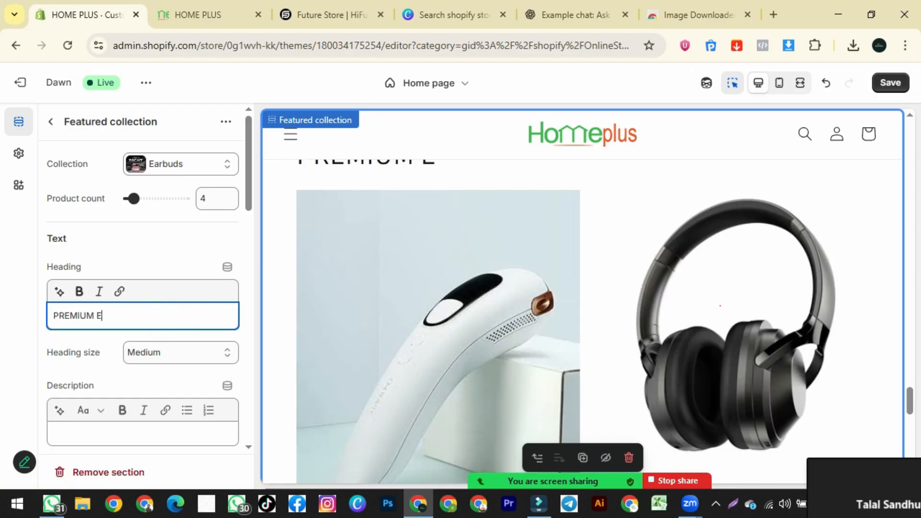
# - Generate the section's description from the prompt "BEST EARBUDS IN PAKISTAN" in the Expert tone and insert the first suggestion
pyautogui.scroll(-3, 168, 419)
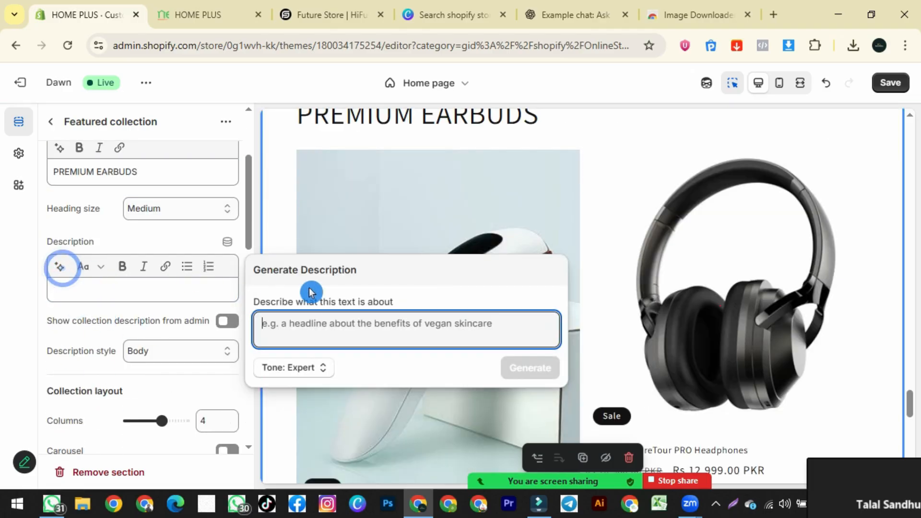
pyautogui.click(305, 322)
pyautogui.write('BEST EARBUDS IN PAKISTAN')
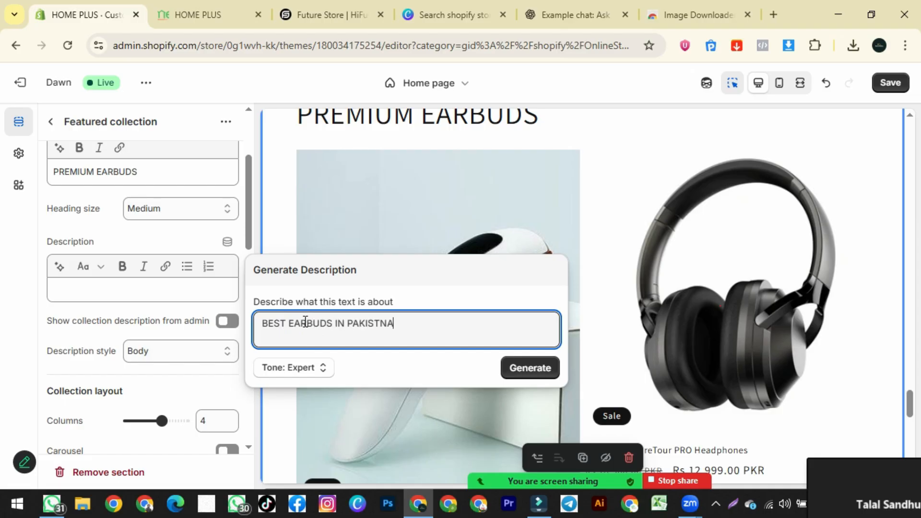
pyautogui.click(530, 368)
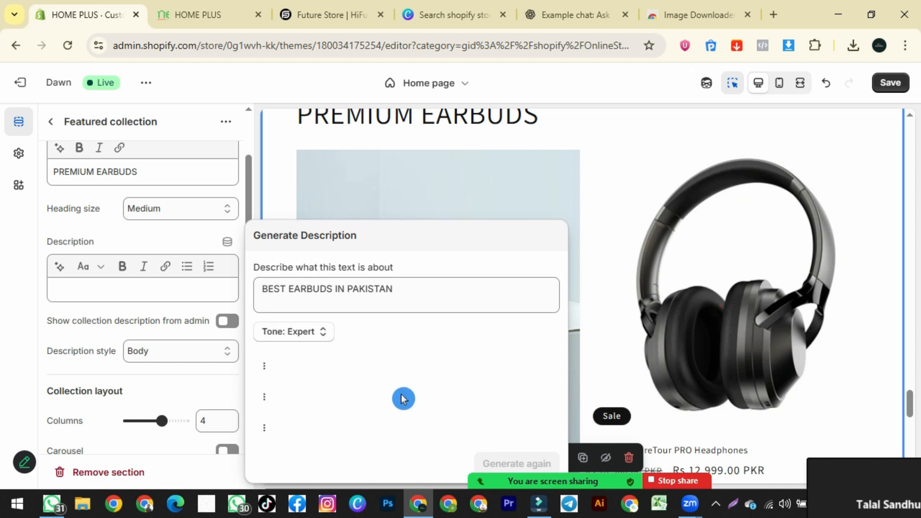
pyautogui.click(330, 368)
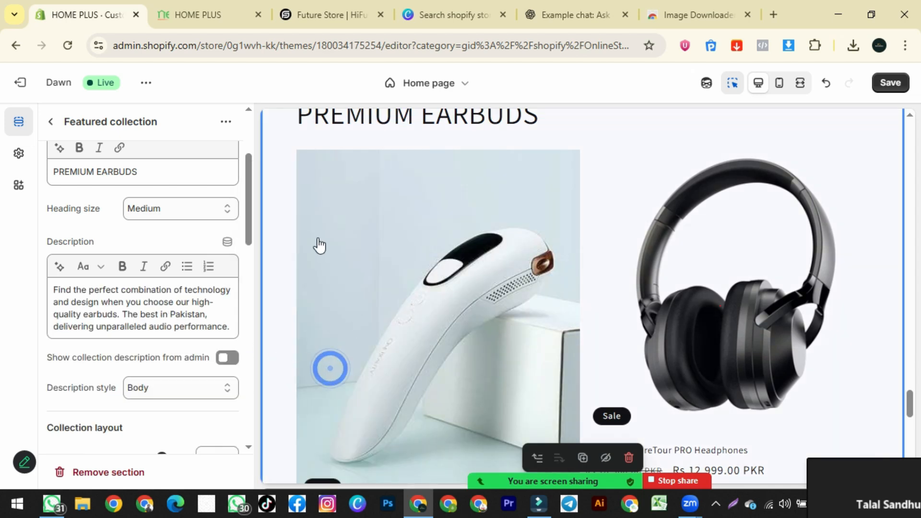
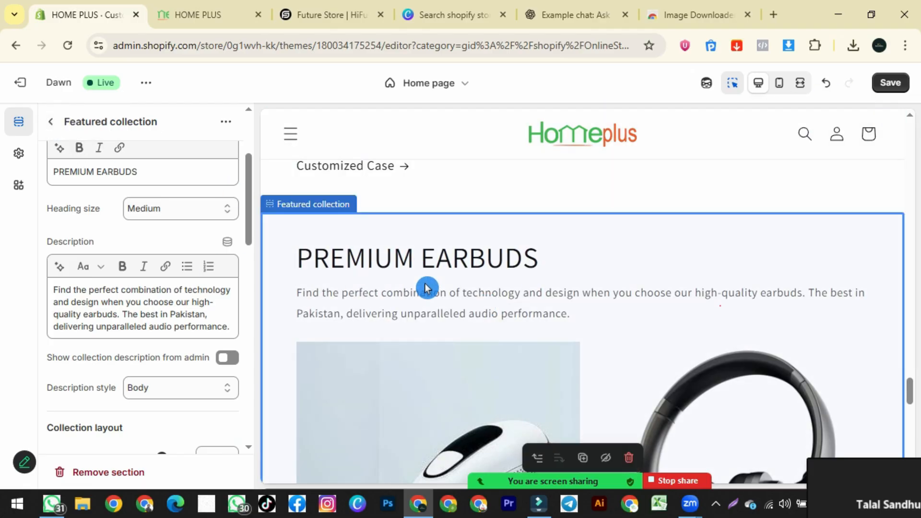
# - Save the home page changes and check the PREMIUM EARBUDS section on the refreshed storefront
pyautogui.scroll(-1, 434, 334)
pyautogui.click(891, 83)
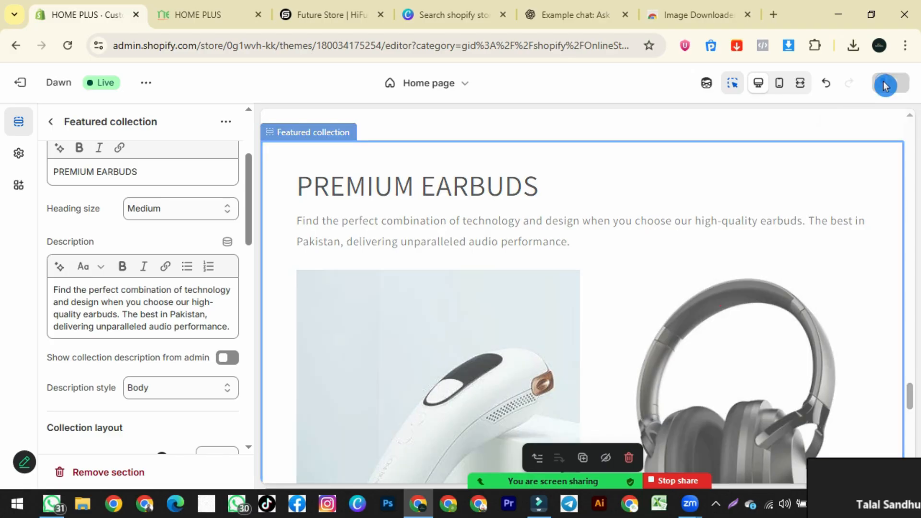
pyautogui.click(214, 15)
pyautogui.click(58, 50)
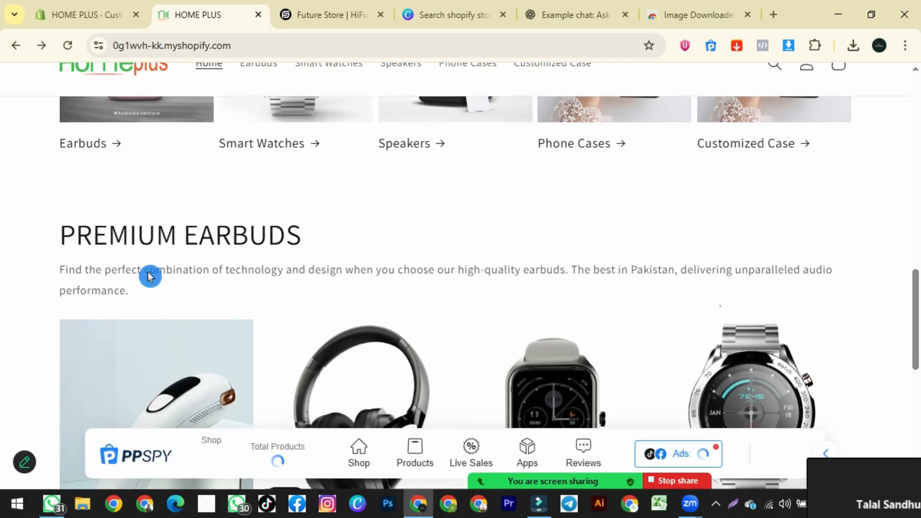
pyautogui.scroll(-3, 150, 276)
pyautogui.scroll(-4, 468, 288)
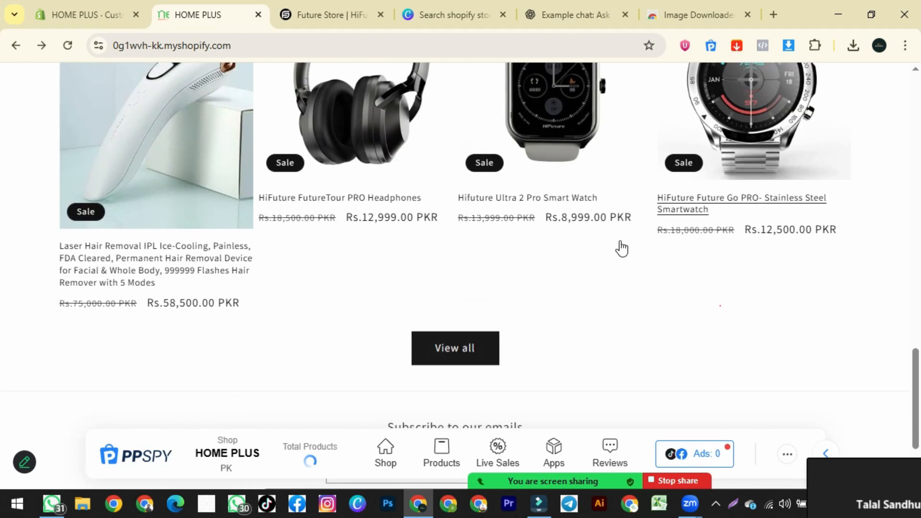
pyautogui.scroll(3, 356, 201)
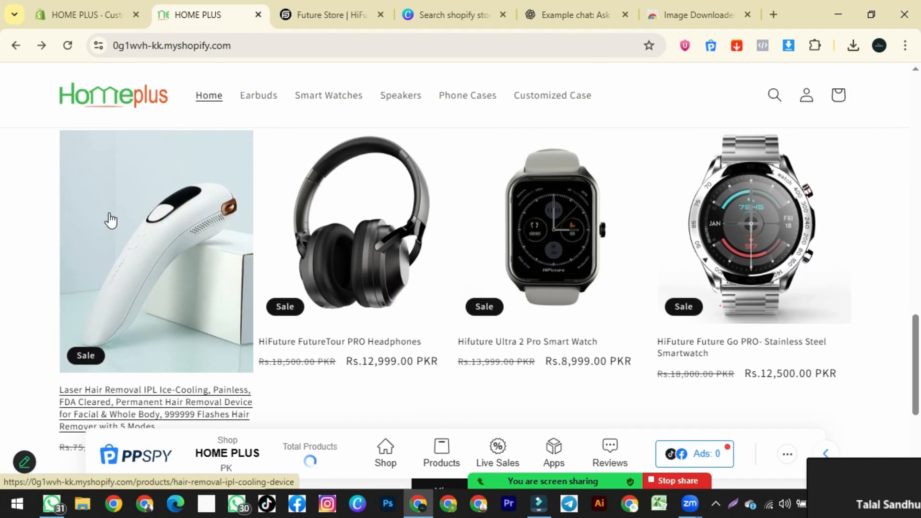
# - Return to the theme editor and add a second Featured collection section with the Smart Watches collection
pyautogui.click(110, 28)
pyautogui.click(53, 123)
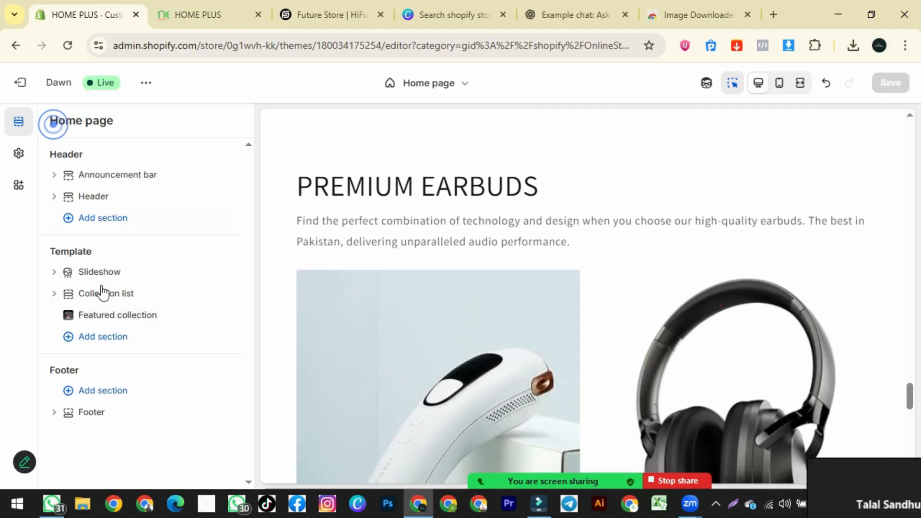
pyautogui.click(112, 337)
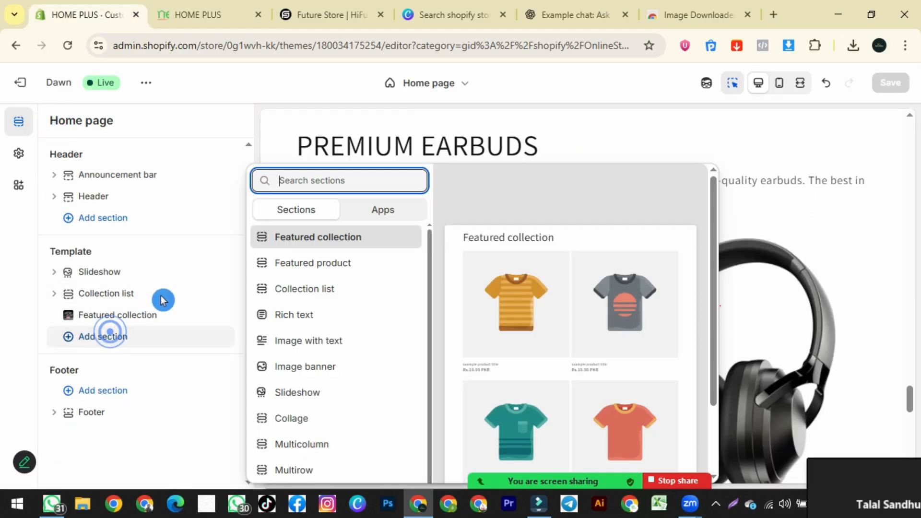
pyautogui.click(331, 243)
pyautogui.click(258, 347)
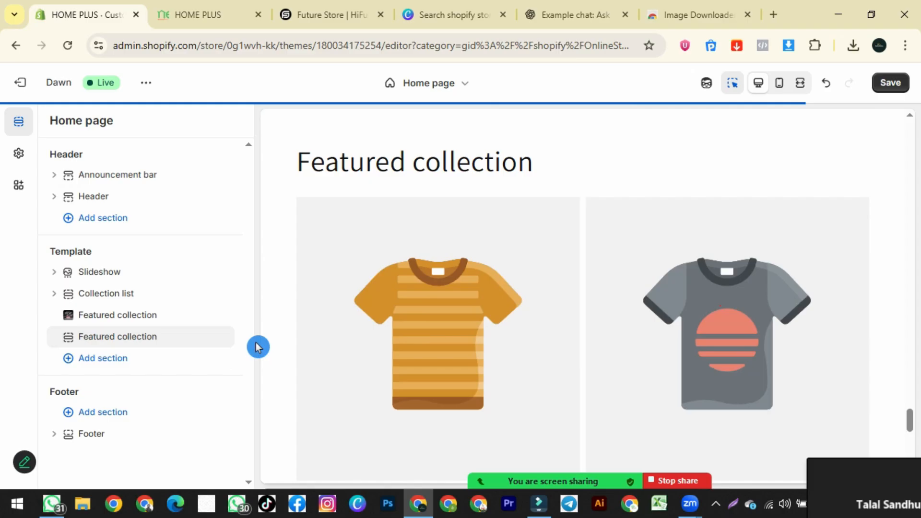
pyautogui.click(120, 336)
pyautogui.click(166, 164)
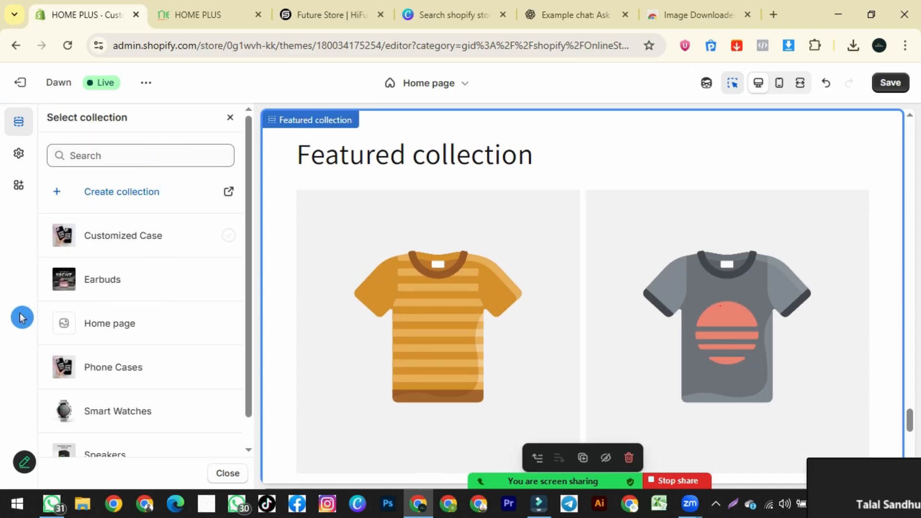
pyautogui.scroll(-1, 53, 396)
pyautogui.click(126, 391)
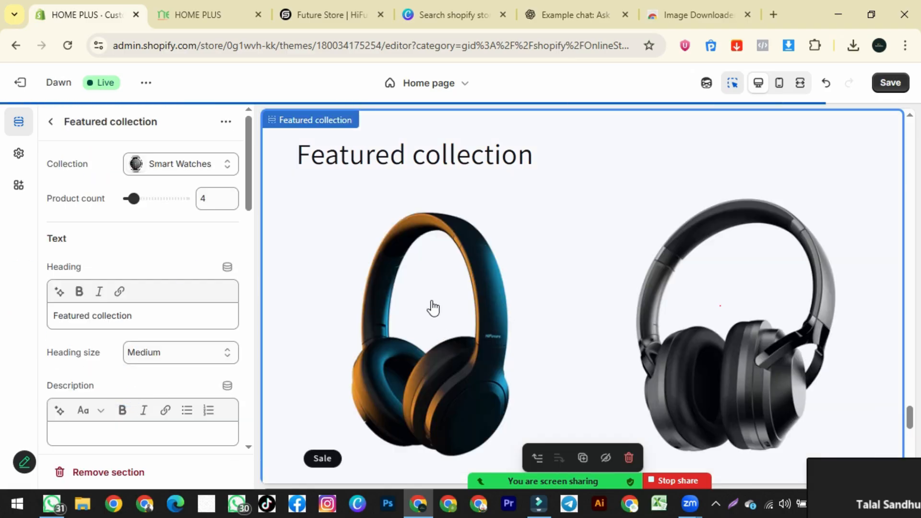
# - Set the new section's heading to SMART WATCHES and its product count to 6
pyautogui.moveTo(140, 314); pyautogui.dragTo(49, 319)
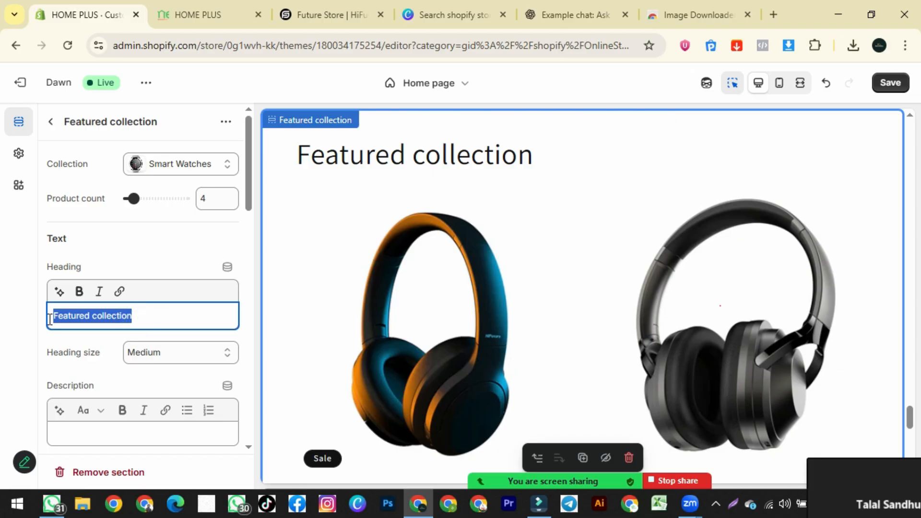
pyautogui.write('SMART WATCHES')
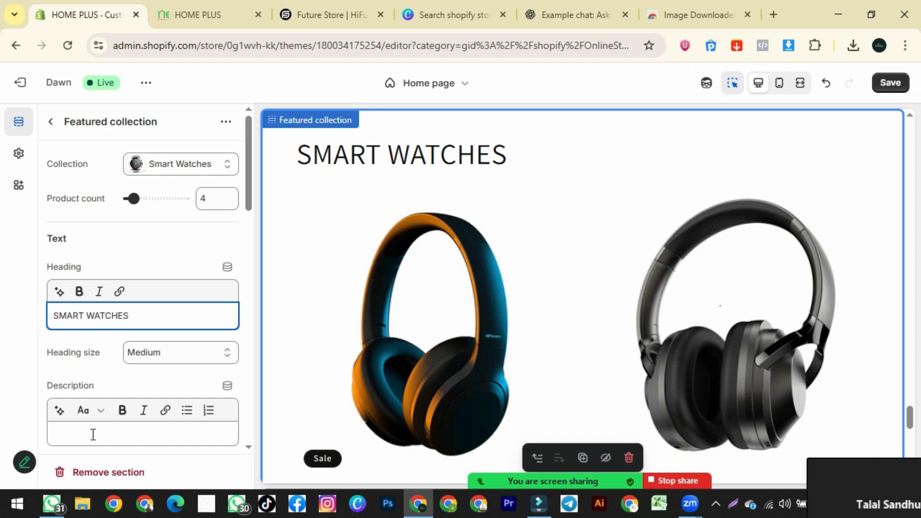
pyautogui.scroll(-10, 491, 331)
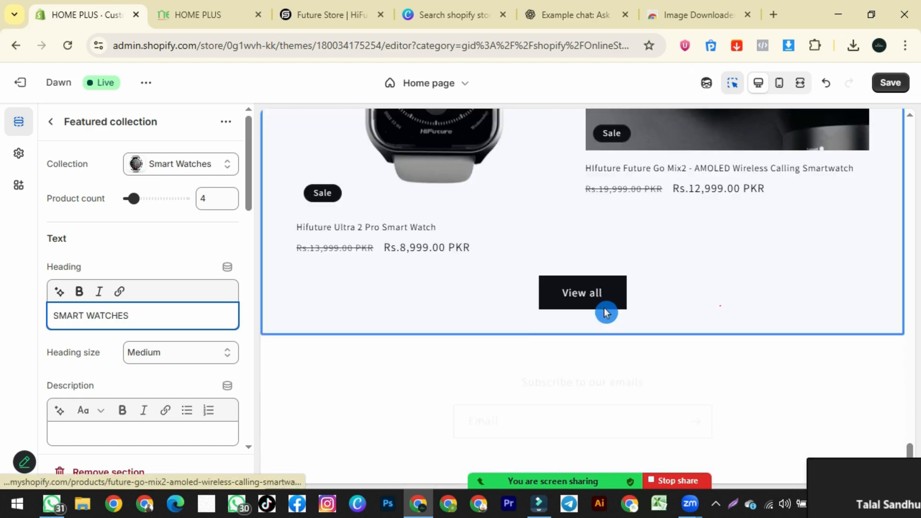
pyautogui.scroll(6, 603, 309)
pyautogui.click(206, 231)
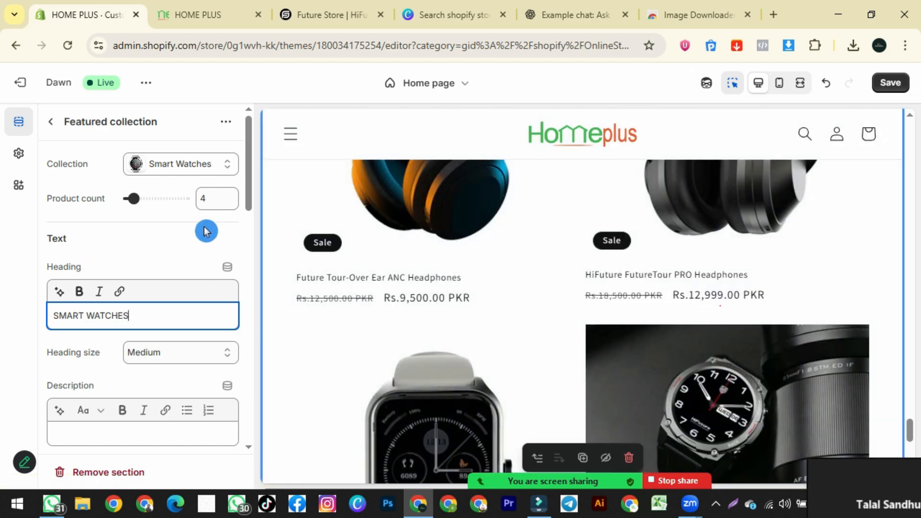
pyautogui.doubleClick(217, 201)
pyautogui.write('6')
pyautogui.click(172, 254)
pyautogui.scroll(-10, 547, 313)
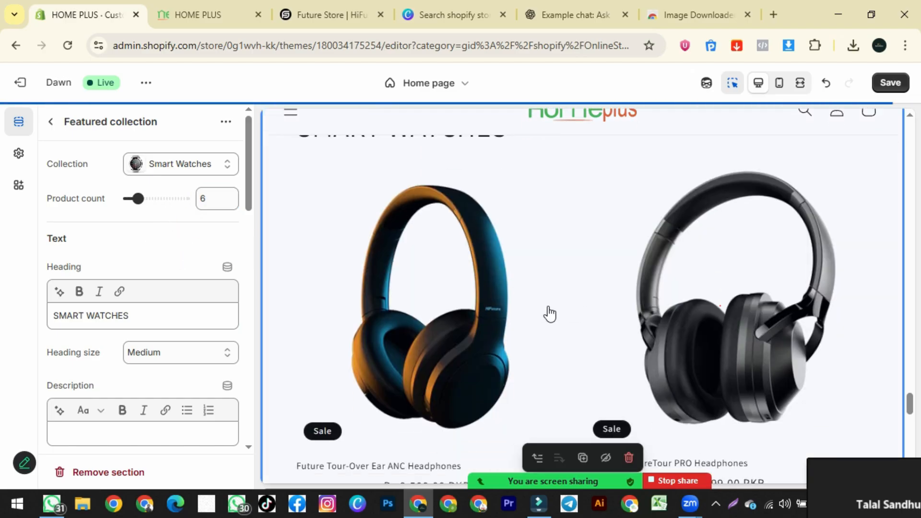
pyautogui.scroll(-4, 522, 332)
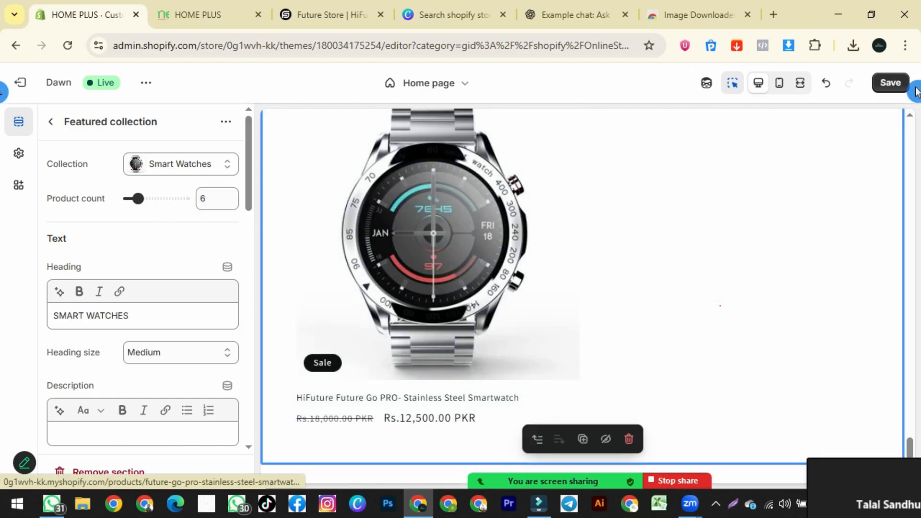
# - Save the home page changes and review the SMART WATCHES section on the refreshed storefront
pyautogui.click(889, 83)
pyautogui.click(210, 21)
pyautogui.click(68, 56)
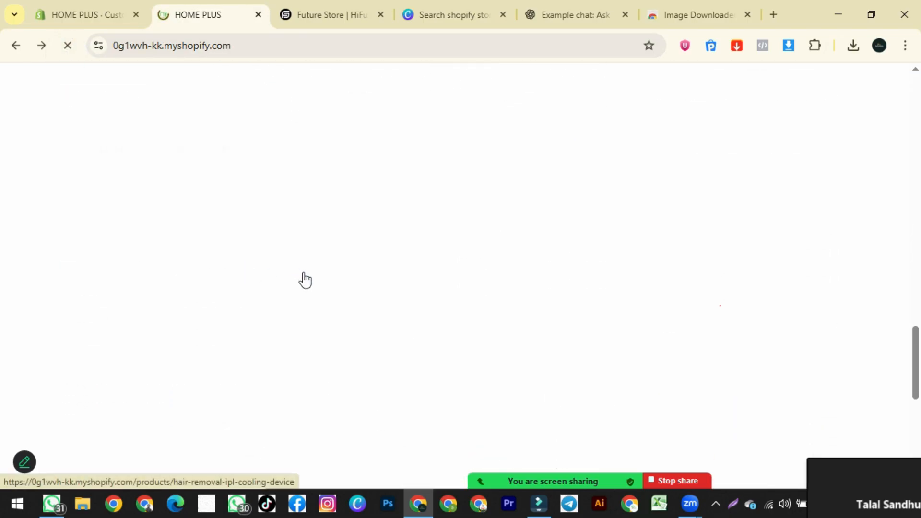
pyautogui.scroll(1, 211, 296)
pyautogui.scroll(-3, 335, 288)
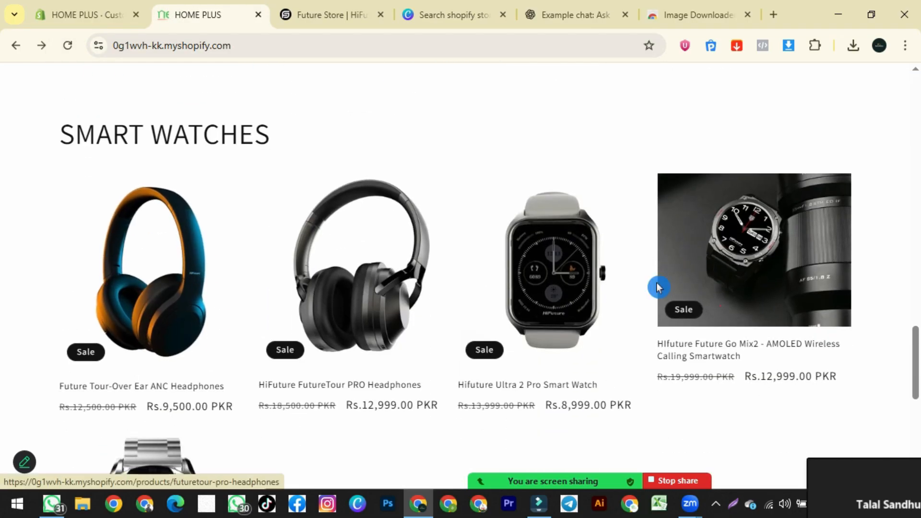
pyautogui.scroll(-5, 637, 275)
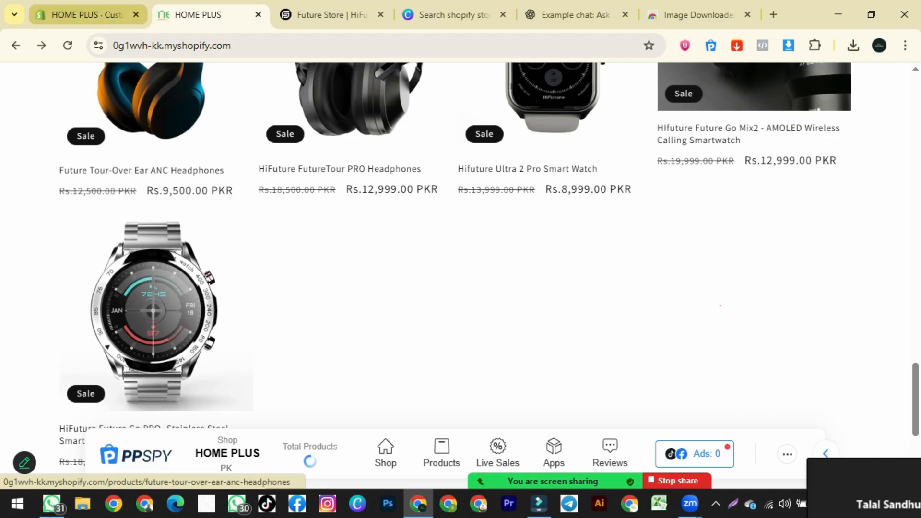
pyautogui.click(84, 15)
pyautogui.click(197, 15)
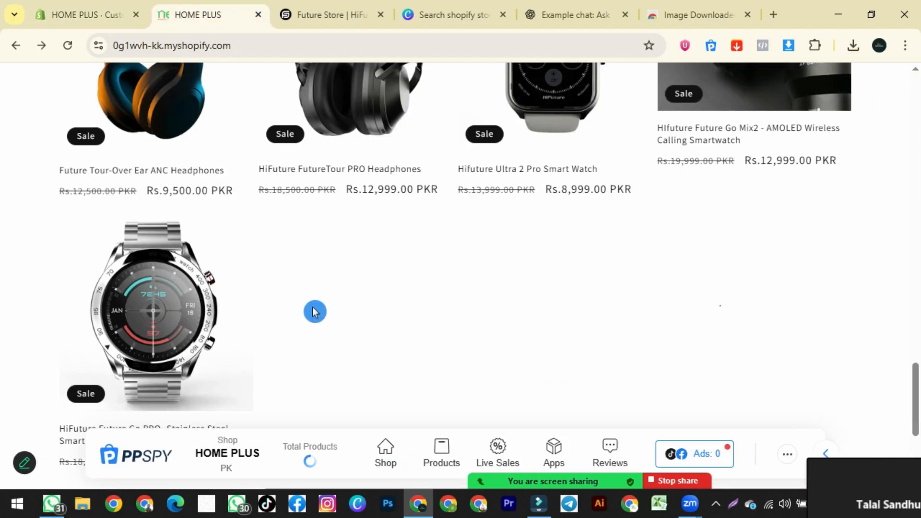
# - Return to the theme editor and add a third Featured collection section to the home page template
pyautogui.click(93, 11)
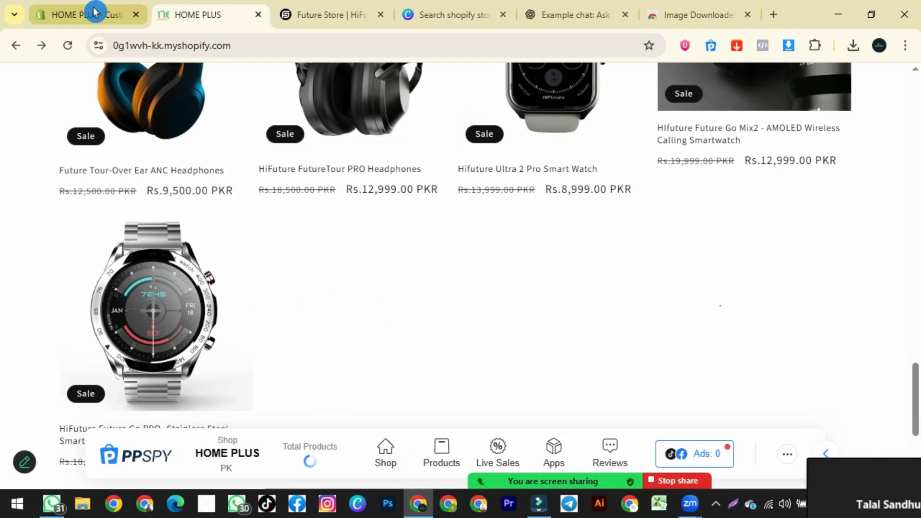
pyautogui.click(87, 222)
pyautogui.click(51, 123)
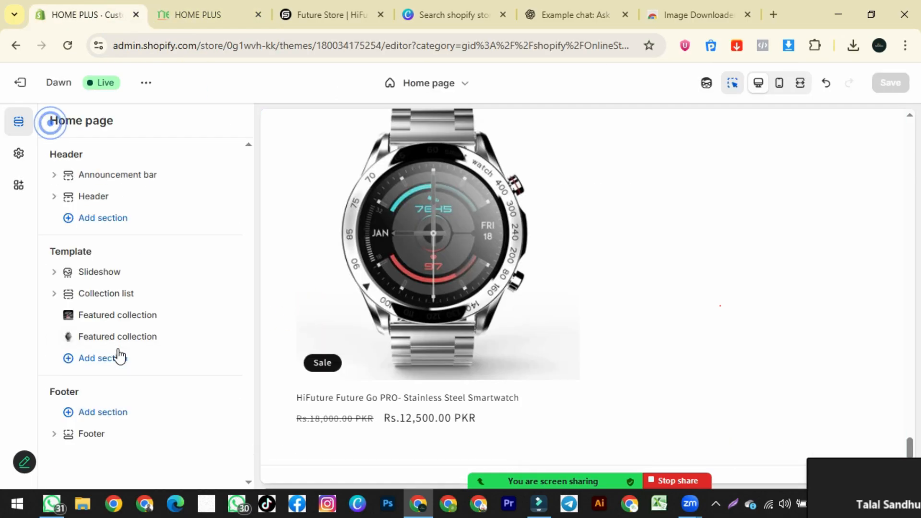
pyautogui.click(89, 364)
pyautogui.click(329, 238)
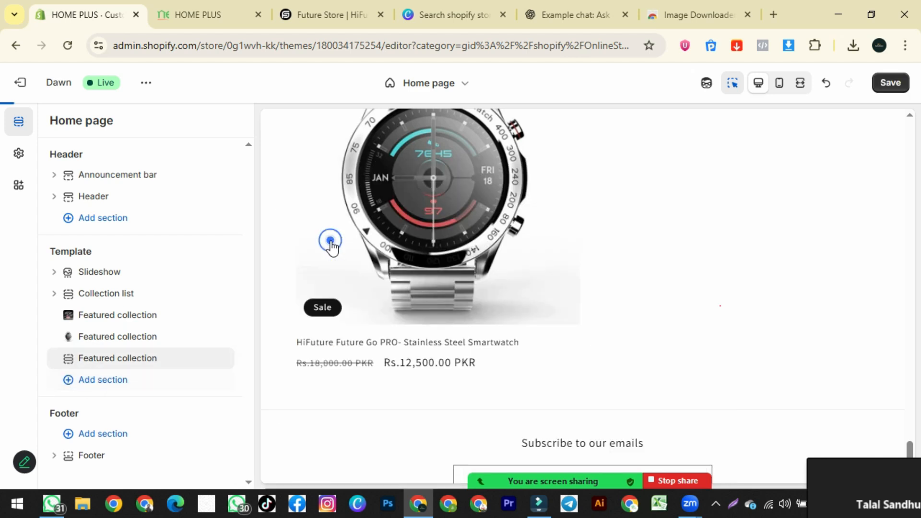
# - Assign the Speakers collection to the new Featured collection section and set its heading to PREMIUM SPEAKERS
pyautogui.click(110, 359)
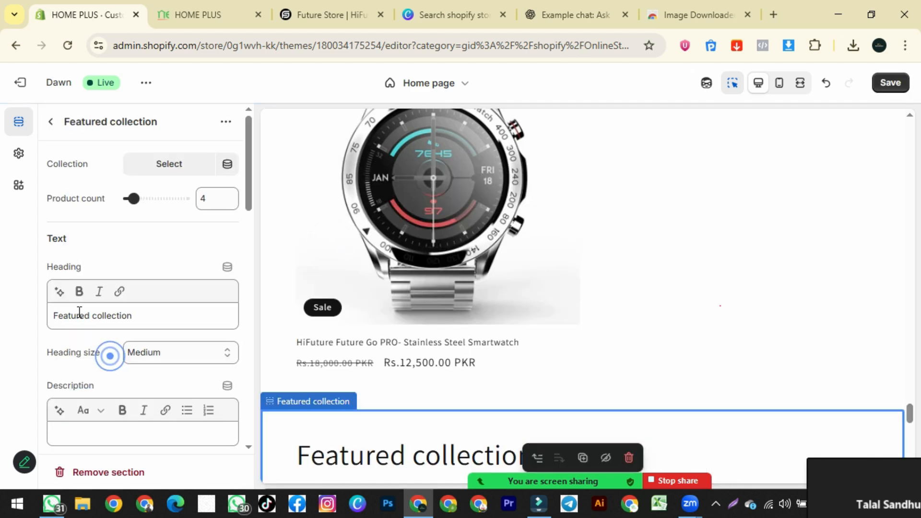
pyautogui.click(158, 163)
pyautogui.scroll(-2, 110, 410)
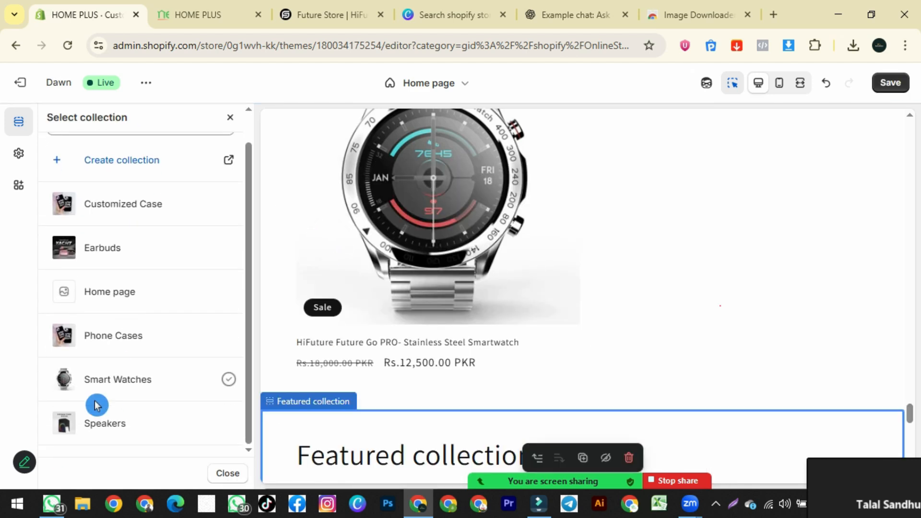
pyautogui.scroll(3, 421, 305)
pyautogui.scroll(18, 420, 301)
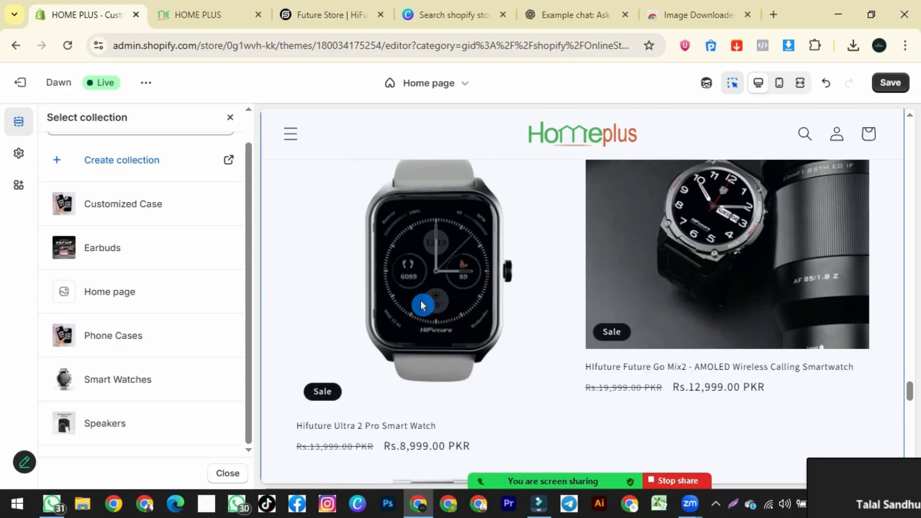
pyautogui.scroll(-3, 406, 312)
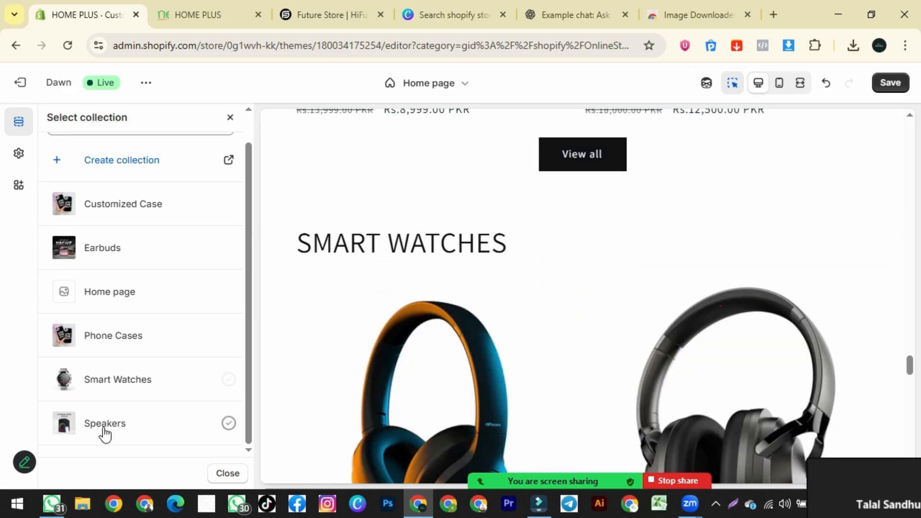
pyautogui.click(103, 424)
pyautogui.tripleClick(142, 317)
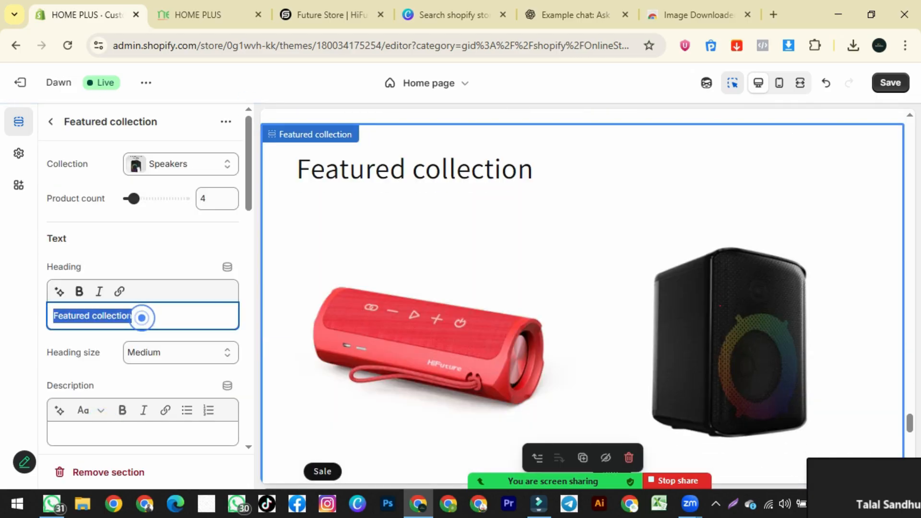
pyautogui.write('PREMIUM SPEAKERS')
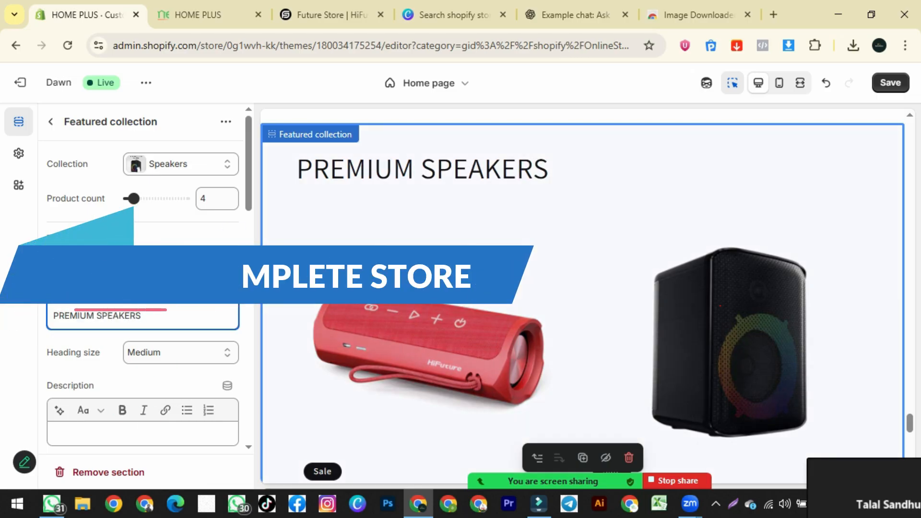
# - Generate the section's description from the prompt "BEST SPEAKER ON OUR STORE" and use the suggestion starting "Enhance your audio experience"
pyautogui.click(59, 410)
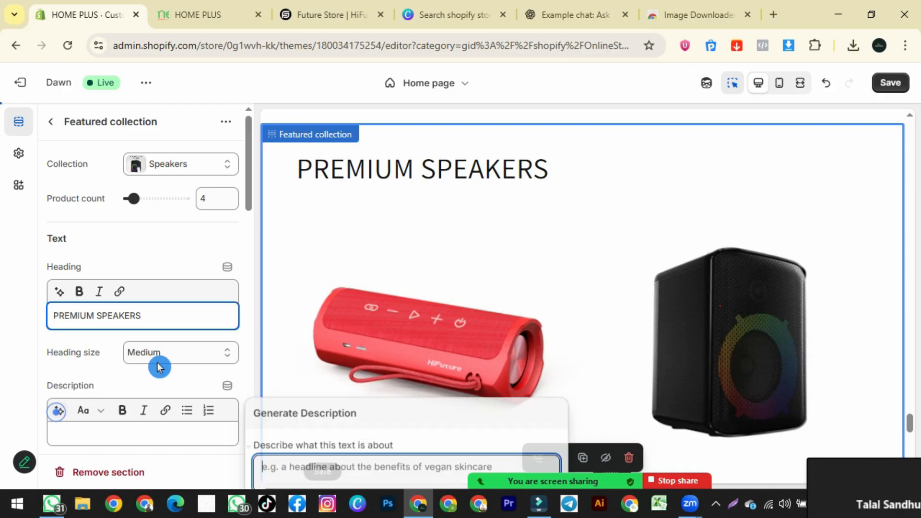
pyautogui.click(325, 425)
pyautogui.write('BEST SPEAKER ON OUR STORE')
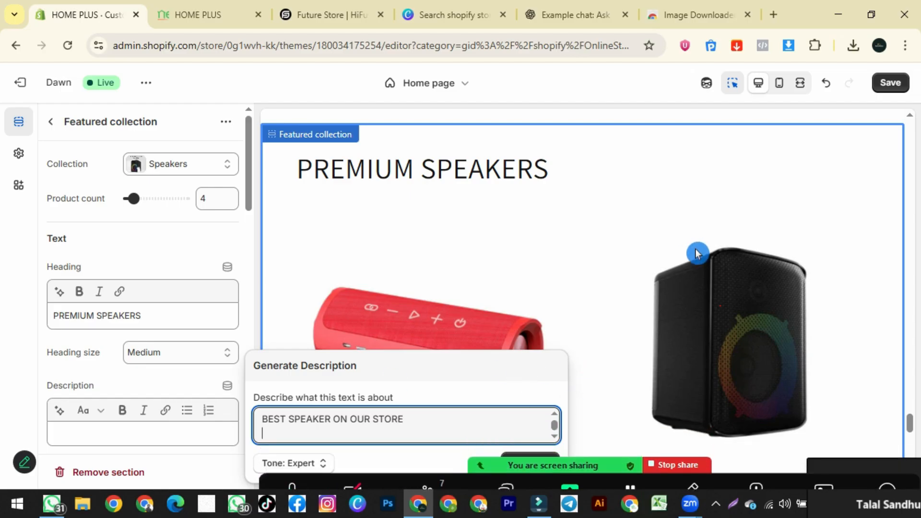
pyautogui.click(528, 465)
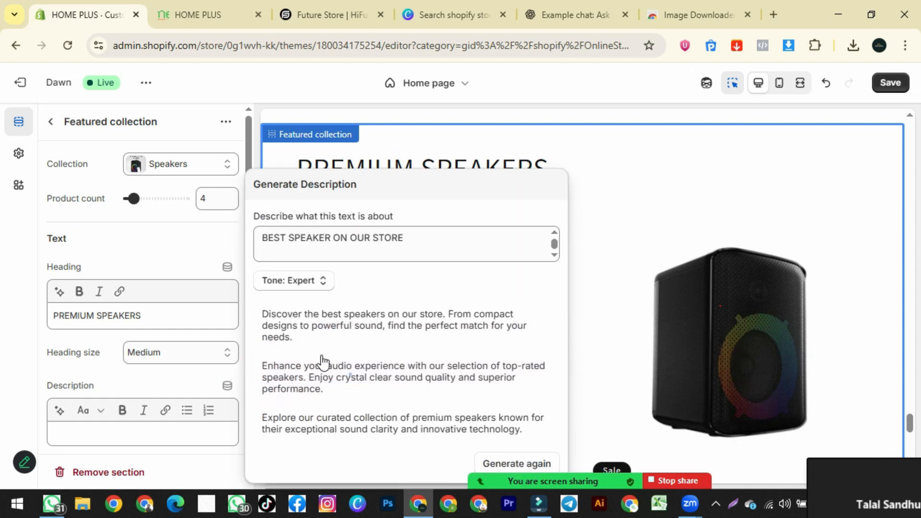
pyautogui.click(348, 375)
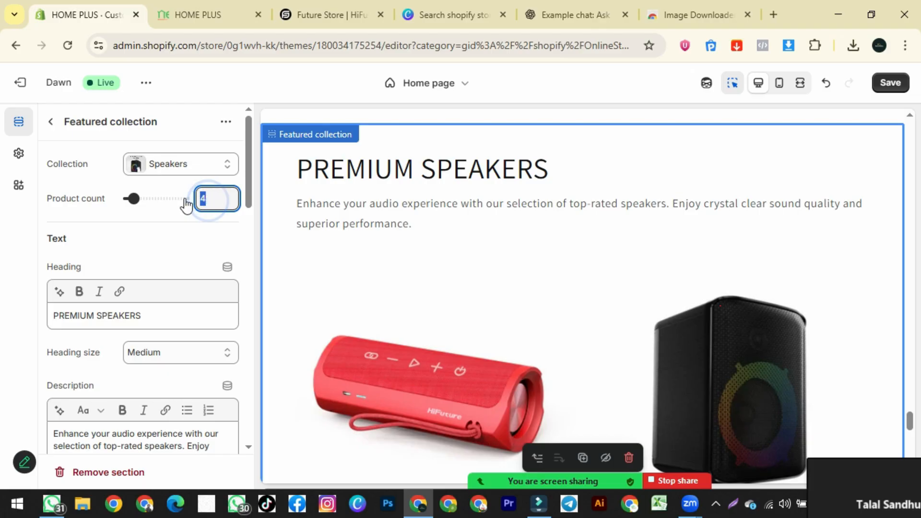
# - Save the home page with the section's product count set to 8 and review the PREMIUM SPEAKERS section on the storefront
pyautogui.click(888, 83)
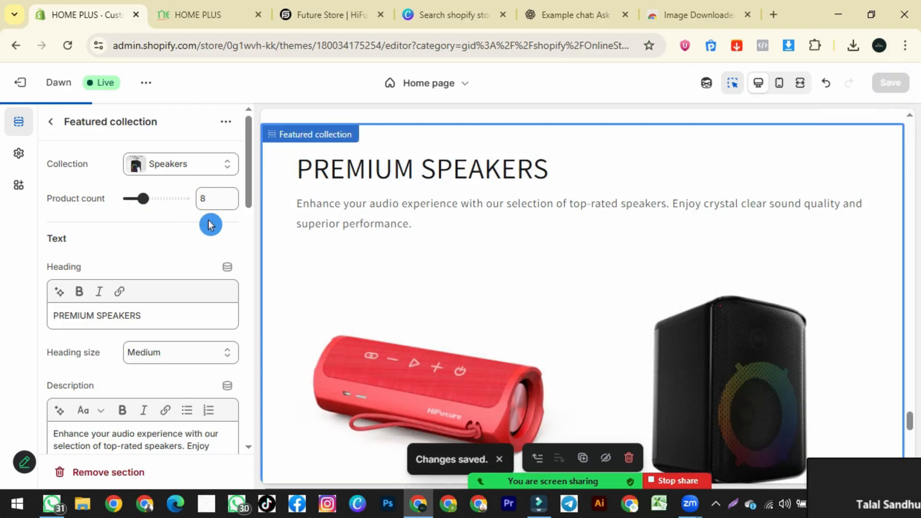
pyautogui.click(192, 16)
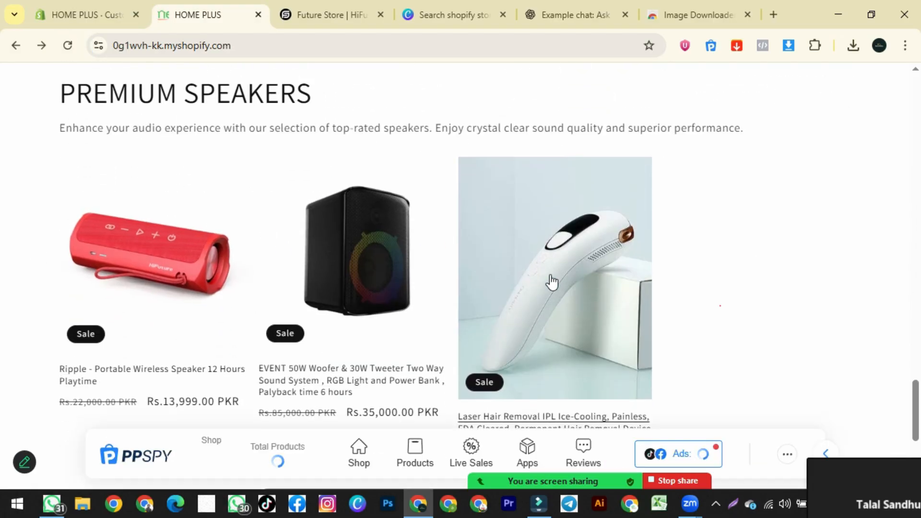
pyautogui.scroll(-4, 551, 282)
pyautogui.scroll(4, 617, 263)
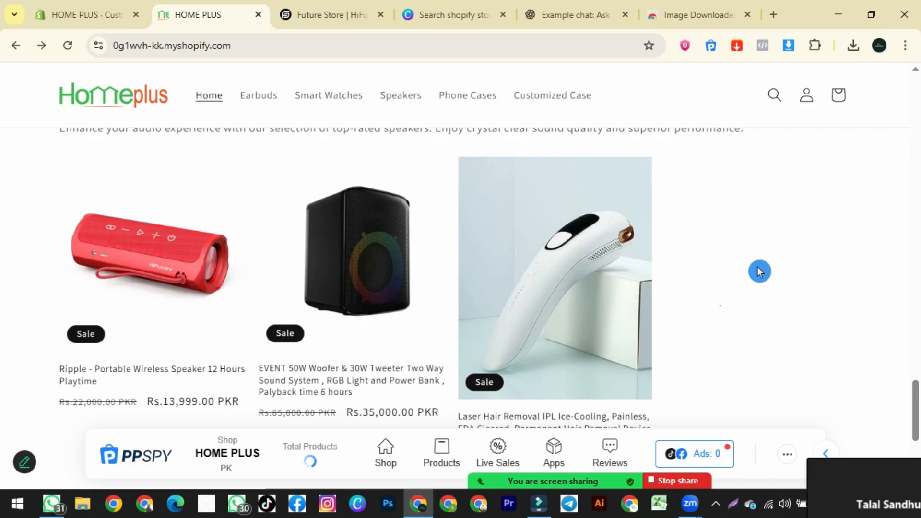
pyautogui.scroll(-3, 715, 244)
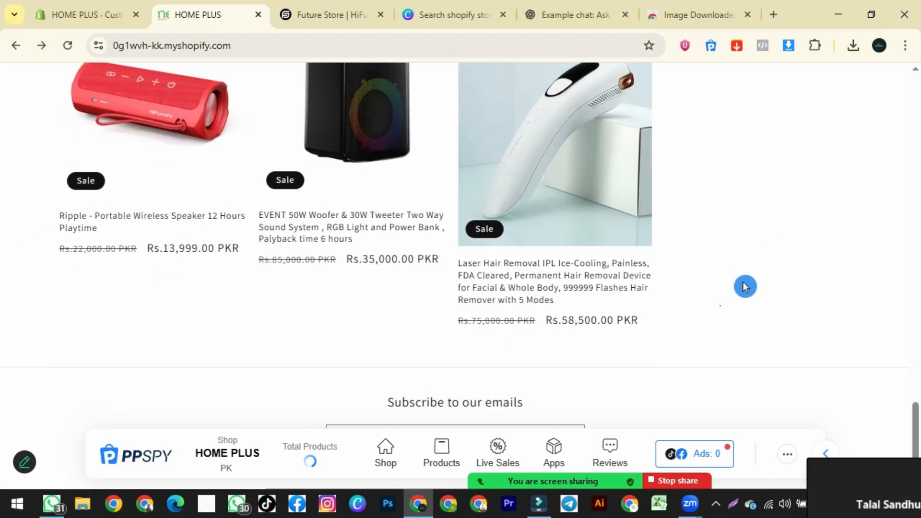
pyautogui.scroll(-2, 745, 287)
# - Return to the theme editor and add a Featured product section below the PREMIUM SPEAKERS section
pyautogui.click(72, 14)
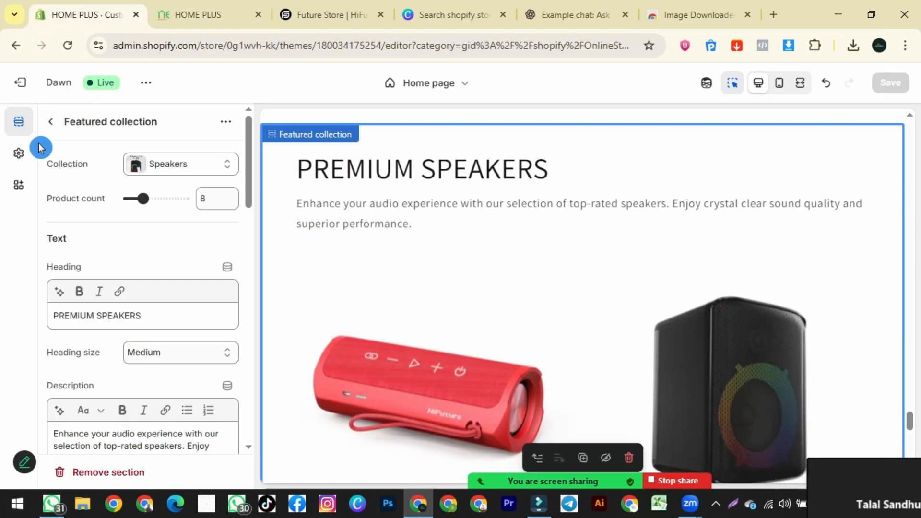
pyautogui.click(48, 122)
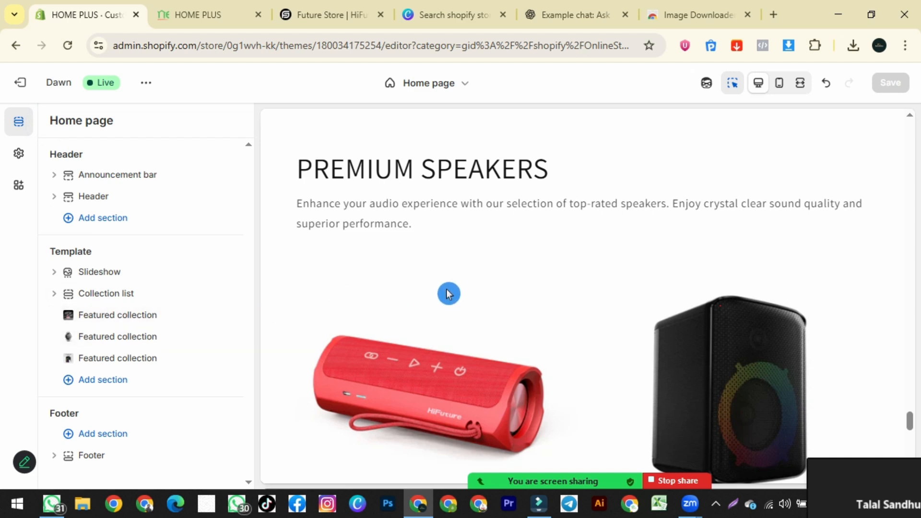
pyautogui.scroll(-10, 436, 310)
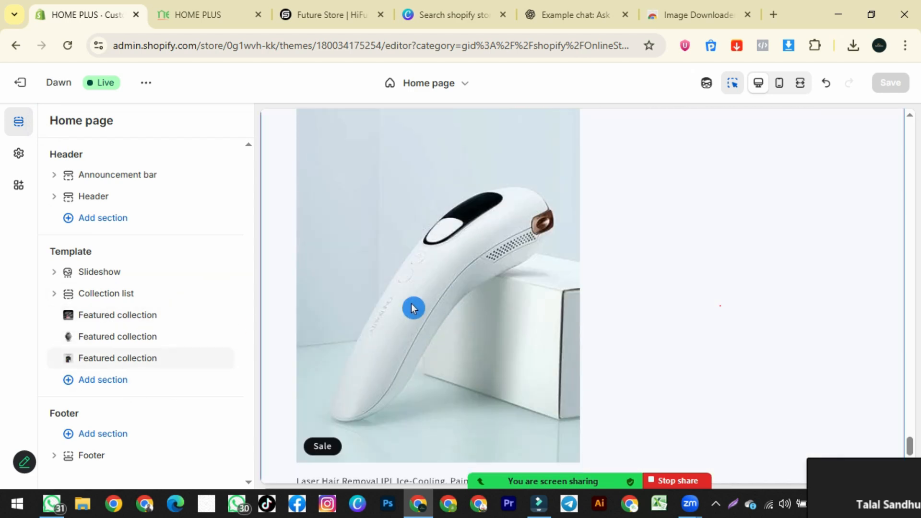
pyautogui.scroll(-2, 271, 302)
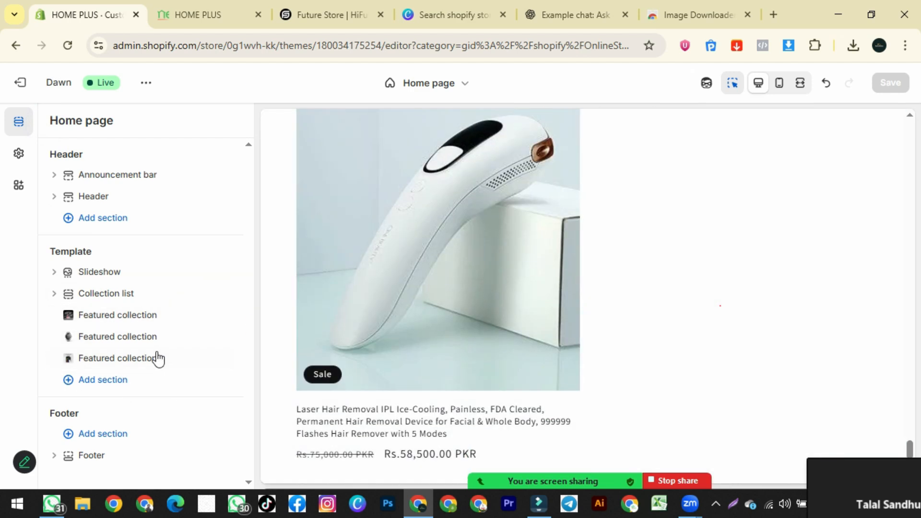
pyautogui.click(98, 380)
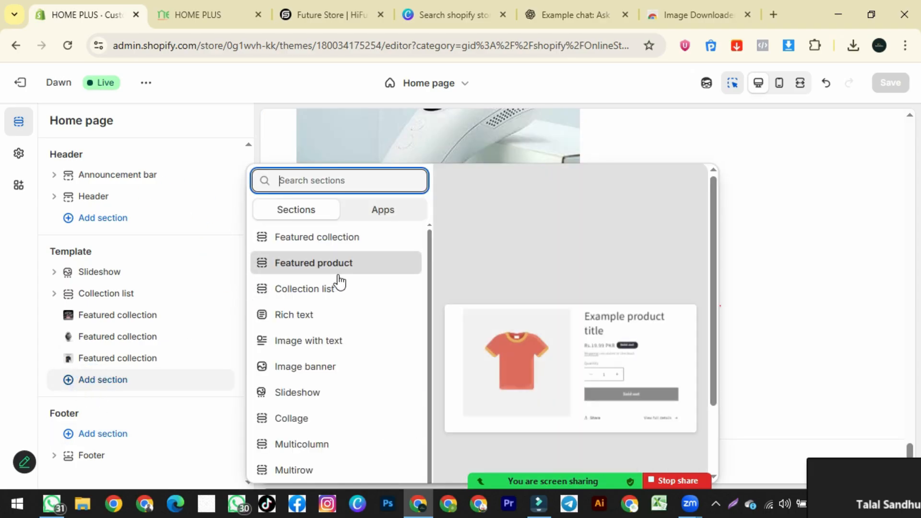
pyautogui.click(306, 272)
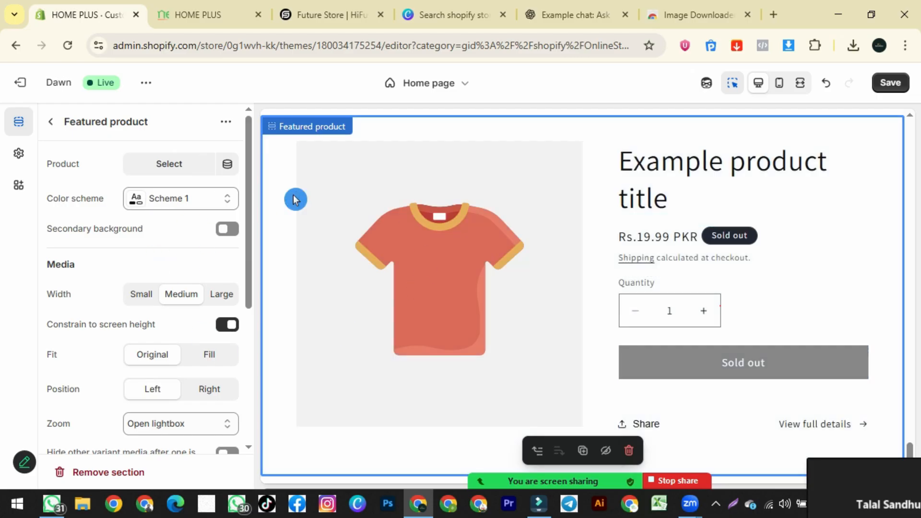
# - Assign the HiFuture Yacht True Wireless Qualcomm Earbuds to the Featured product section and check its preview
pyautogui.click(146, 169)
pyautogui.scroll(-2, 144, 288)
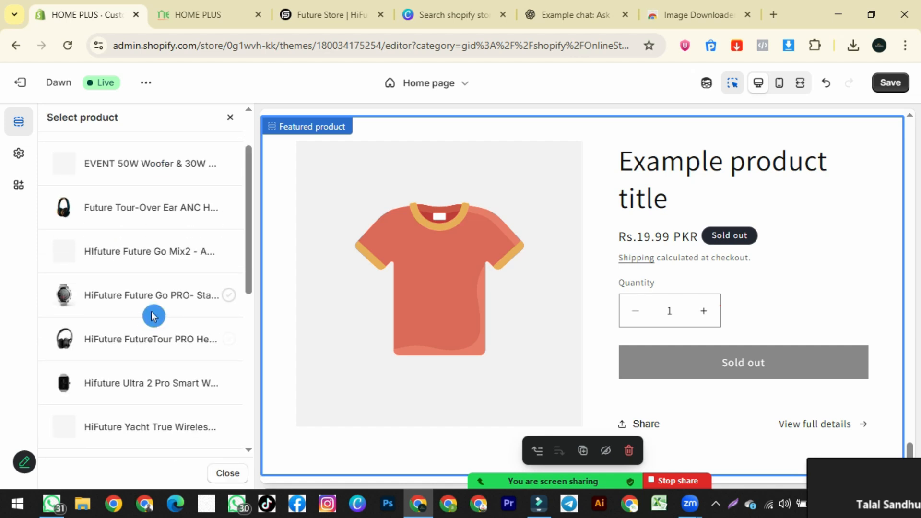
pyautogui.scroll(-5, 120, 348)
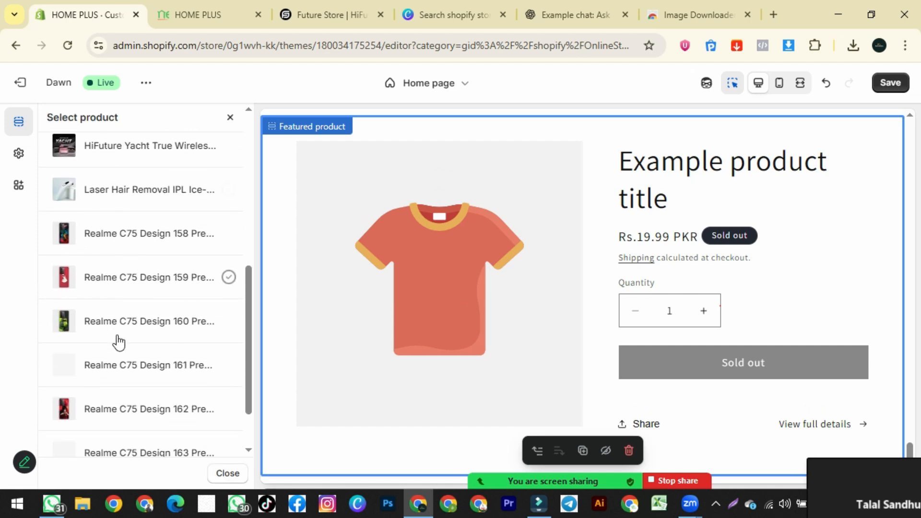
pyautogui.scroll(1, 111, 288)
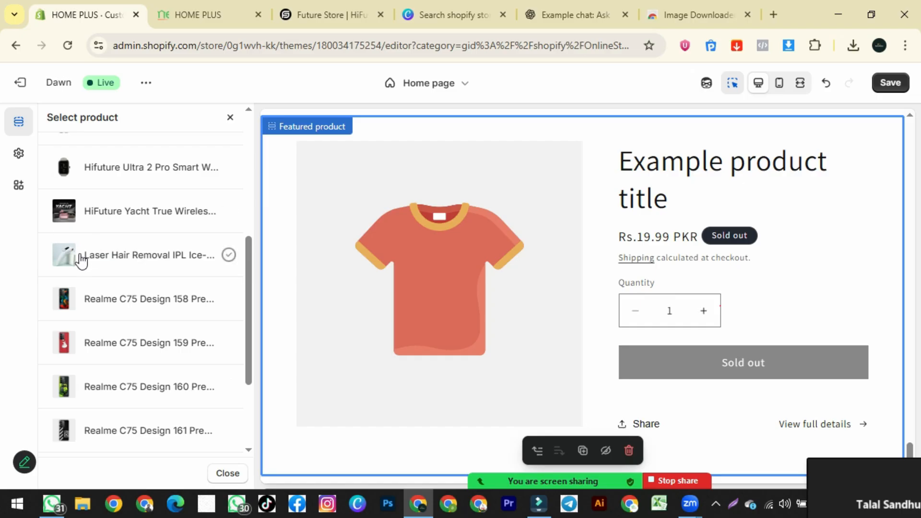
pyautogui.click(61, 215)
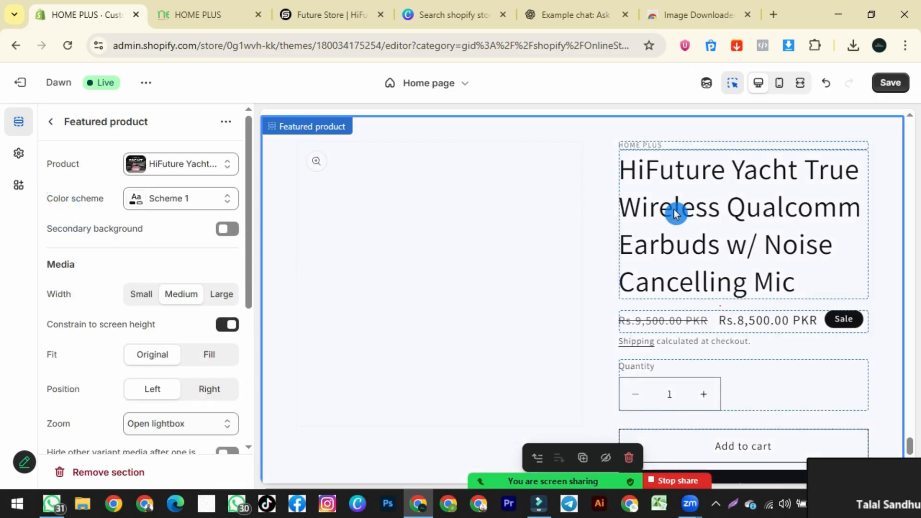
pyautogui.scroll(-2, 683, 269)
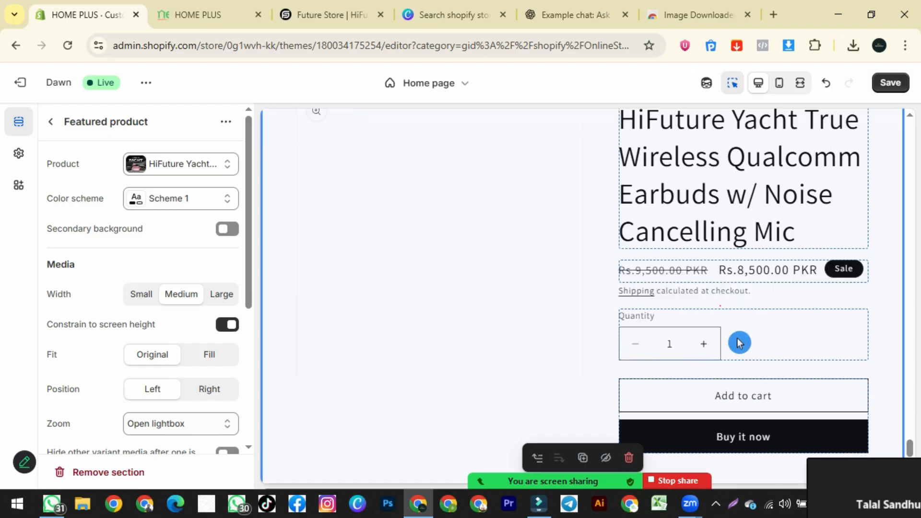
pyautogui.scroll(3, 633, 273)
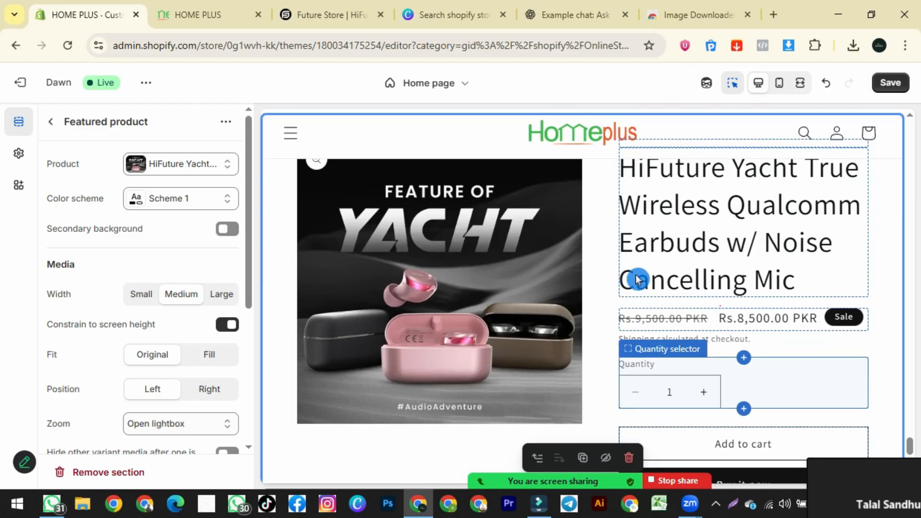
pyautogui.click(644, 286)
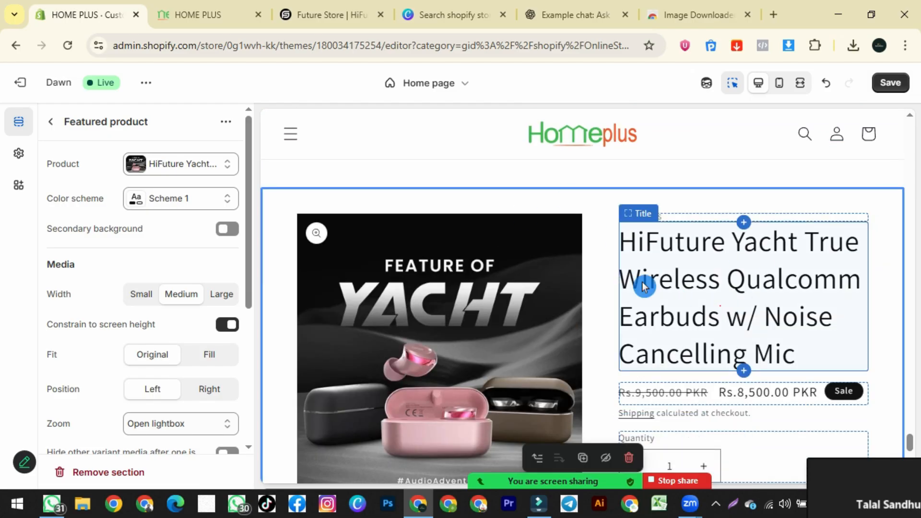
# - Add a second Featured product section below the earbuds one and open its settings
pyautogui.click(50, 122)
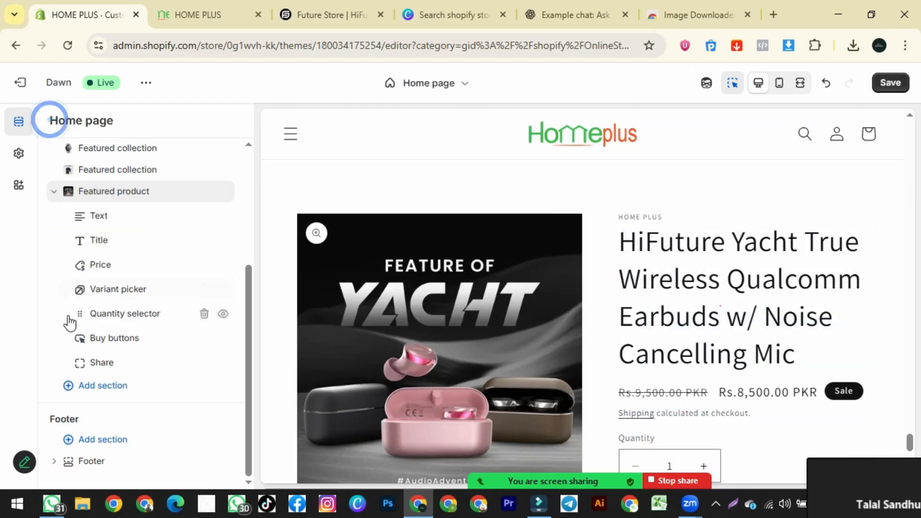
pyautogui.click(101, 387)
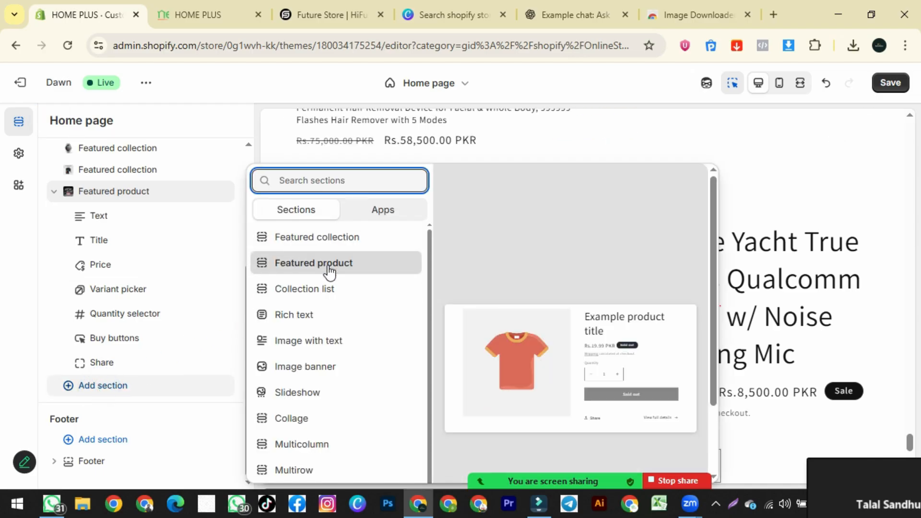
pyautogui.click(329, 263)
pyautogui.click(90, 368)
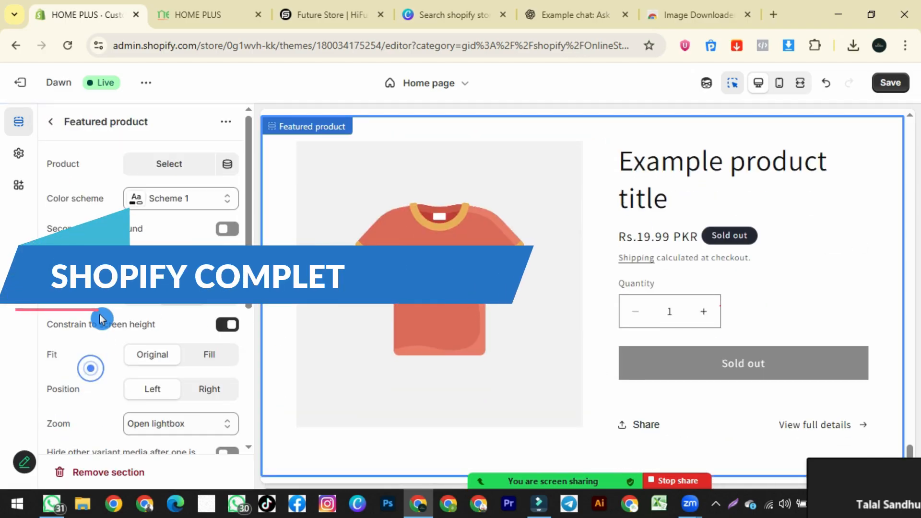
# - Assign the Future Tour-Over Ear ANC Headphones to the second Featured product section
pyautogui.click(159, 165)
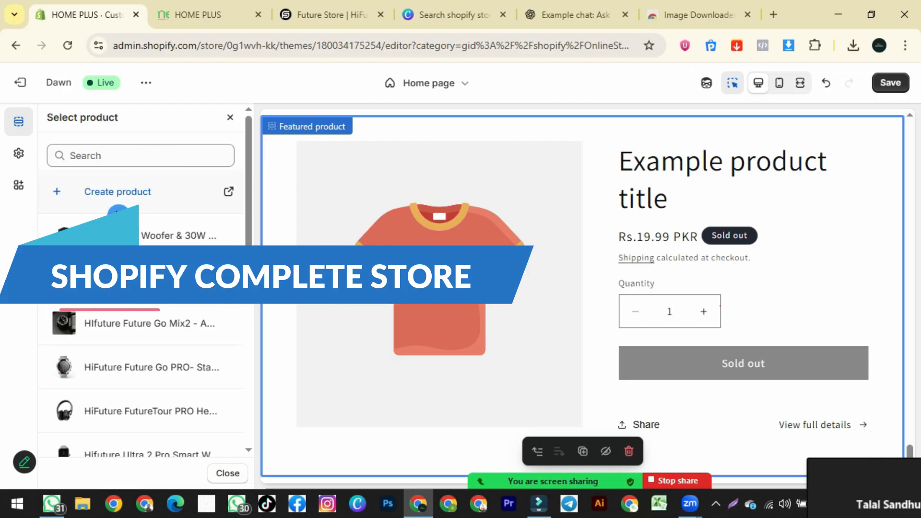
pyautogui.scroll(-10, 119, 325)
pyautogui.scroll(10, 123, 257)
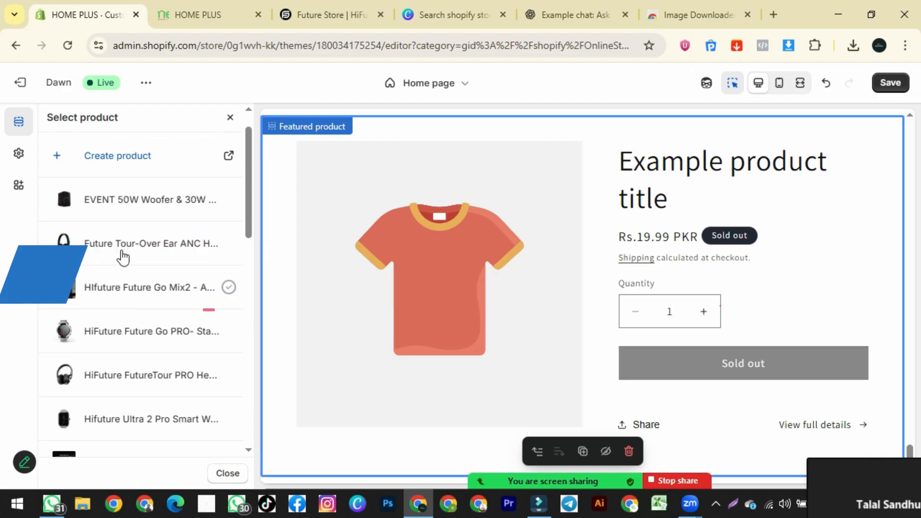
pyautogui.click(115, 252)
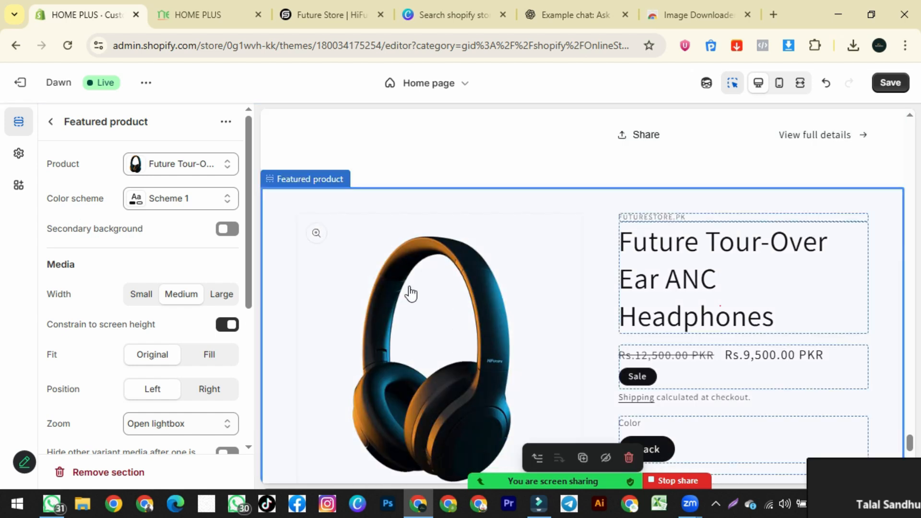
# - Set the headphones section's media position to Right, check it against the earbuds section above, and save the home page
pyautogui.scroll(-2, 172, 335)
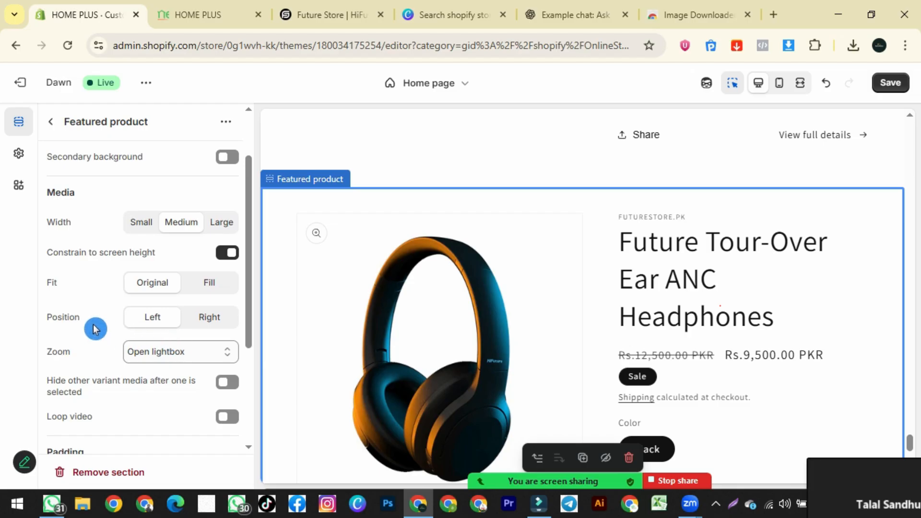
pyautogui.click(208, 317)
pyautogui.scroll(5, 444, 259)
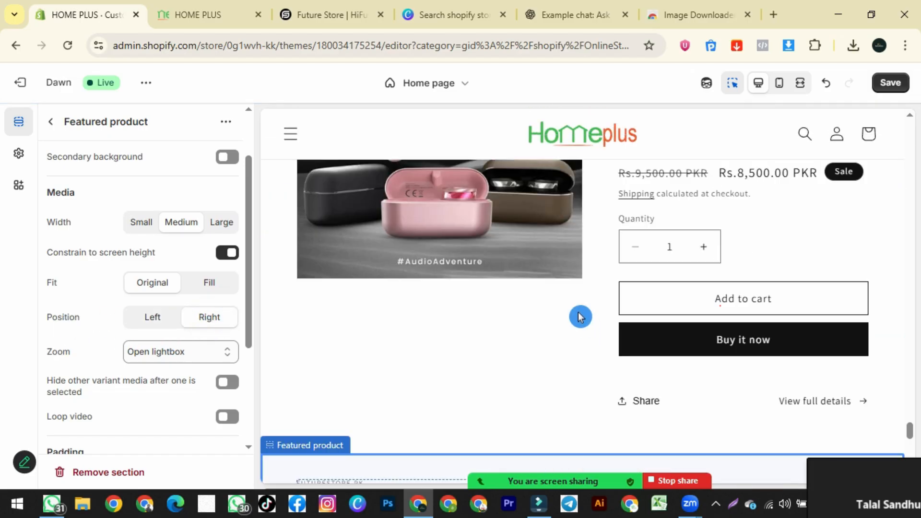
pyautogui.scroll(-8, 528, 263)
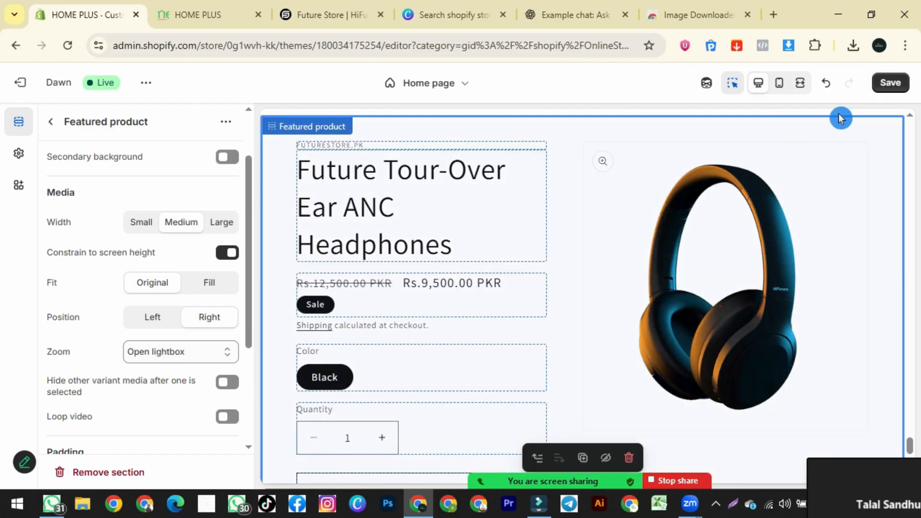
pyautogui.click(882, 89)
# - Reload the HOME PLUS storefront and review the earbuds and headphones featured product sections near the page's end
pyautogui.click(189, 14)
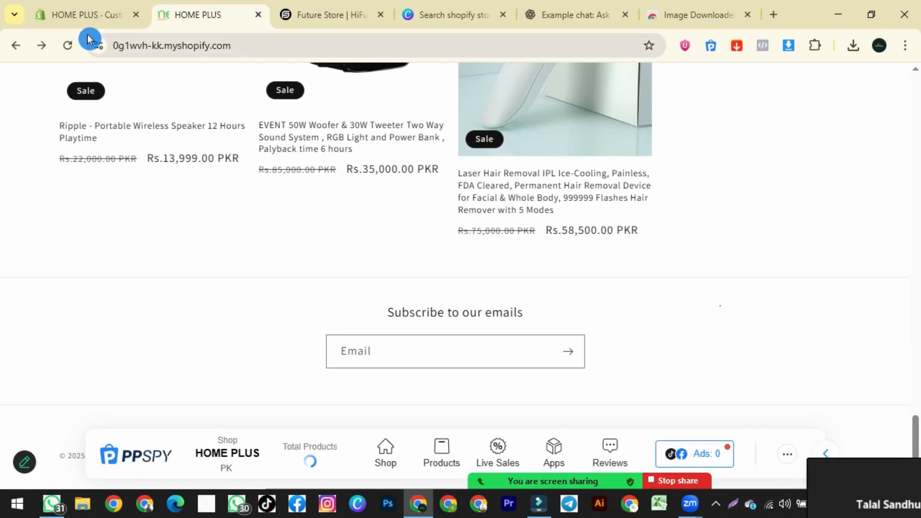
pyautogui.click(70, 50)
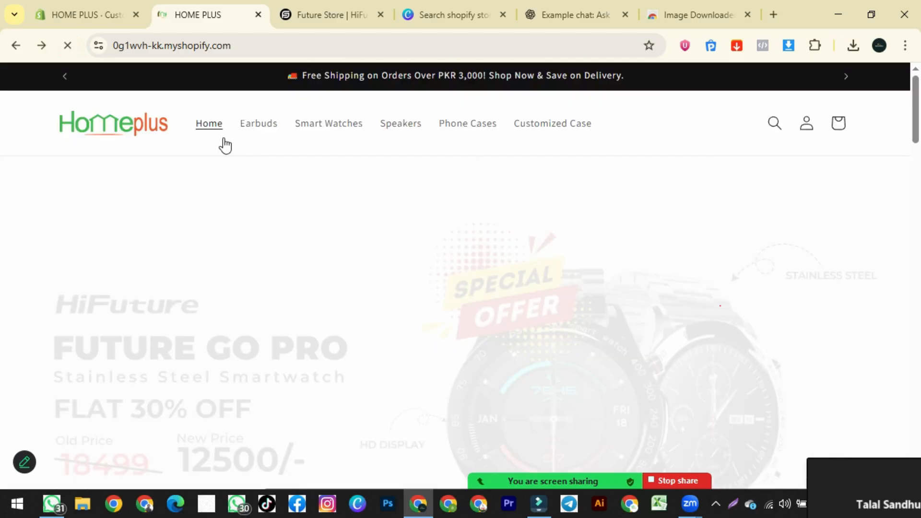
pyautogui.scroll(-20, 397, 265)
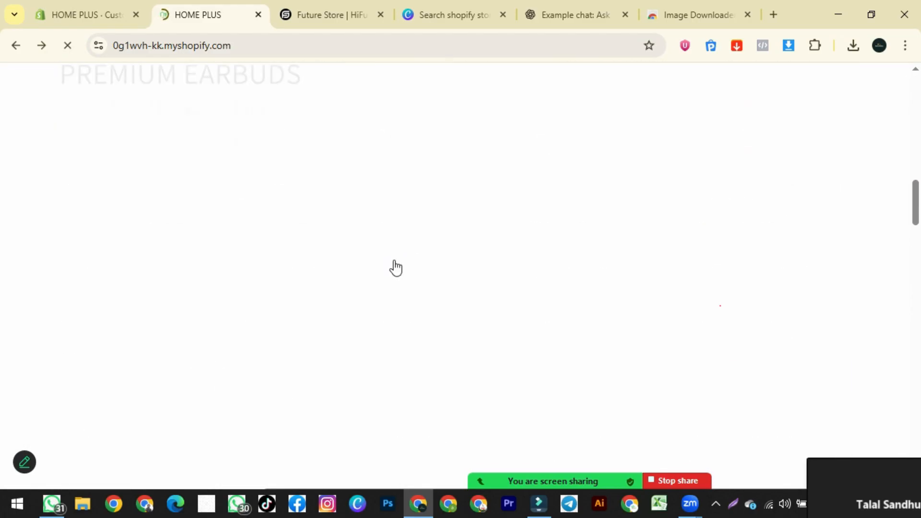
pyautogui.scroll(-20, 297, 234)
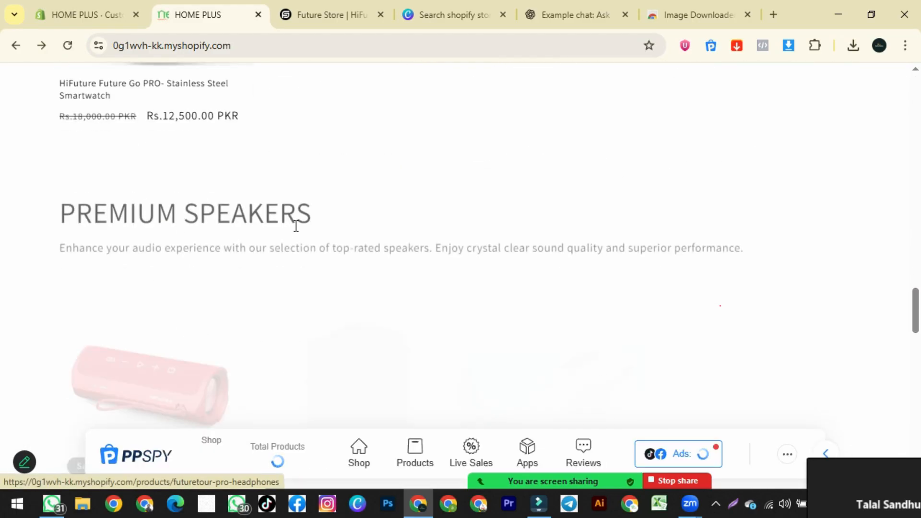
pyautogui.scroll(-12, 297, 234)
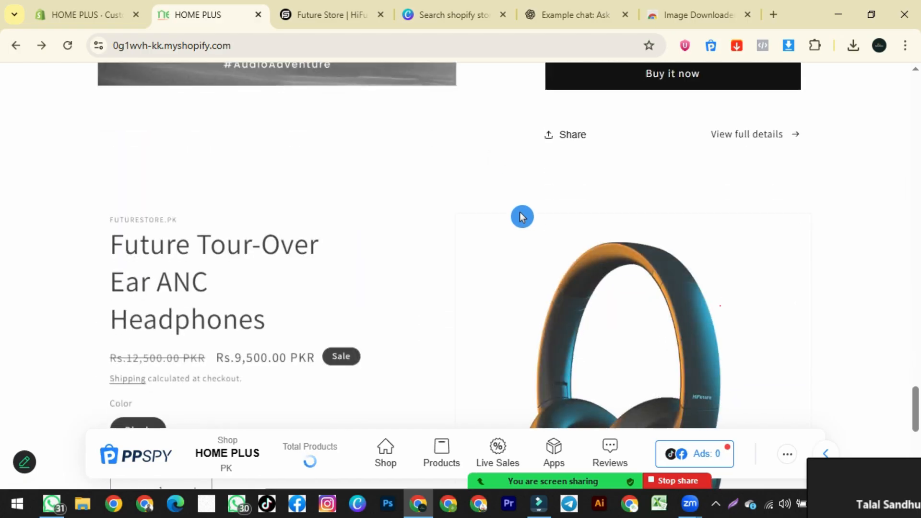
pyautogui.scroll(-2, 419, 230)
pyautogui.scroll(-4, 375, 247)
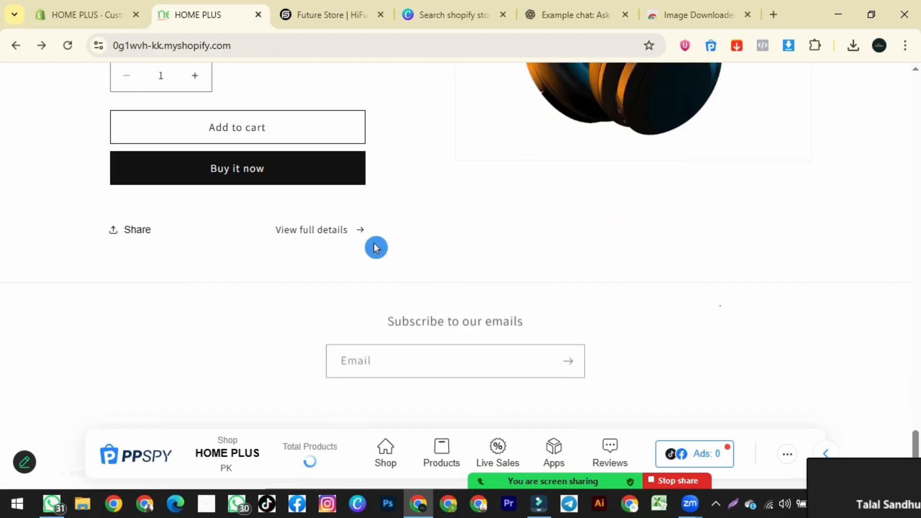
# - Return to the theme editor's section list and collapse the blocks of both Featured product sections
pyautogui.click(96, 15)
pyautogui.scroll(2, 76, 151)
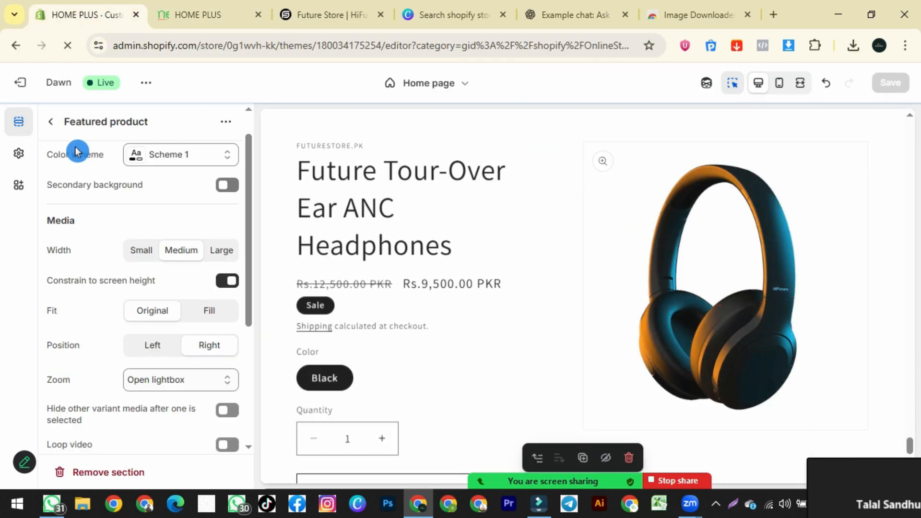
pyautogui.click(50, 121)
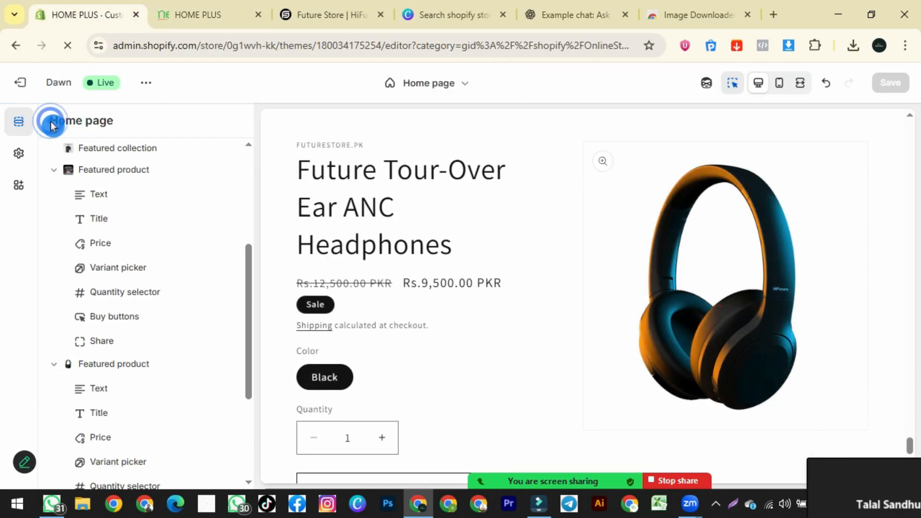
pyautogui.click(55, 171)
pyautogui.click(54, 191)
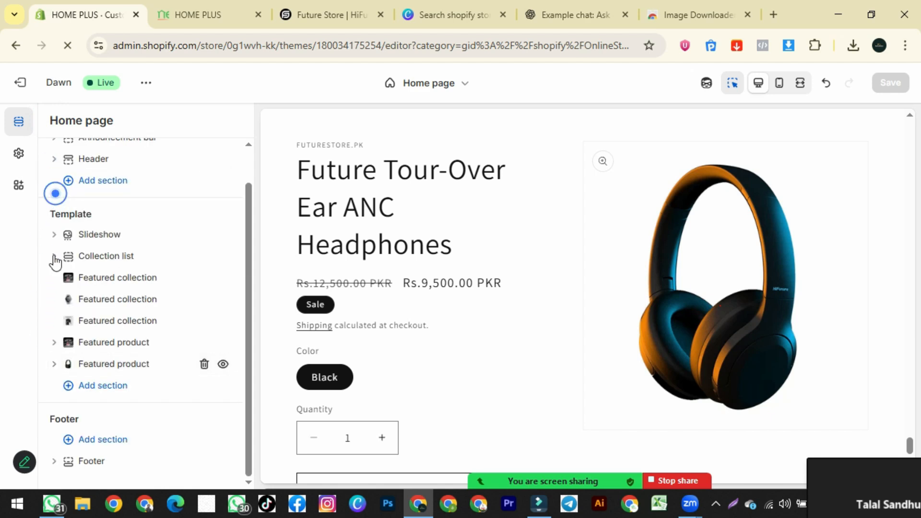
# - Try the Left media position on the headphones Featured product section, restore Right, and return to the section list
pyautogui.scroll(1, 155, 231)
pyautogui.click(128, 403)
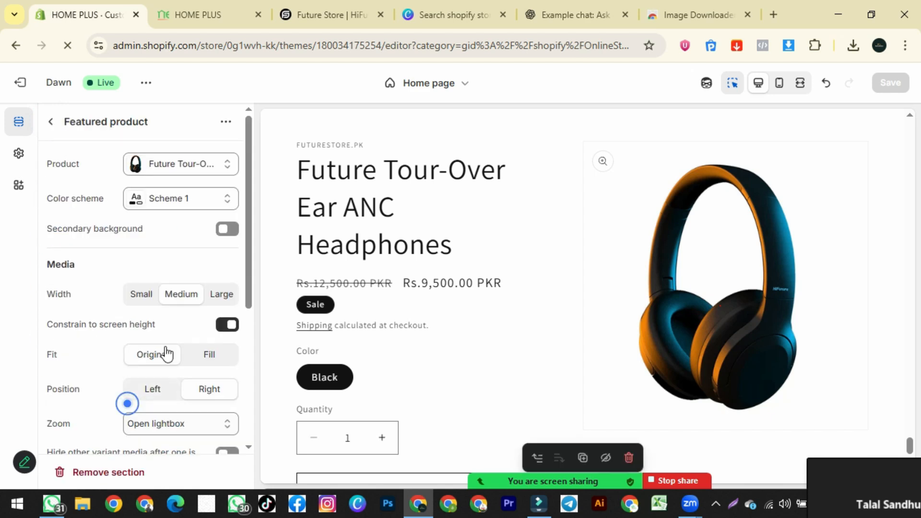
pyautogui.click(161, 396)
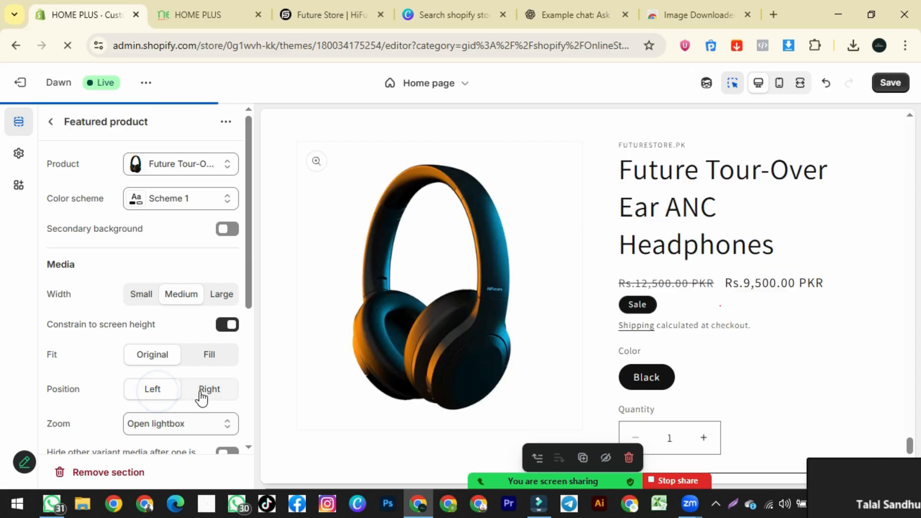
pyautogui.click(201, 390)
pyautogui.click(50, 121)
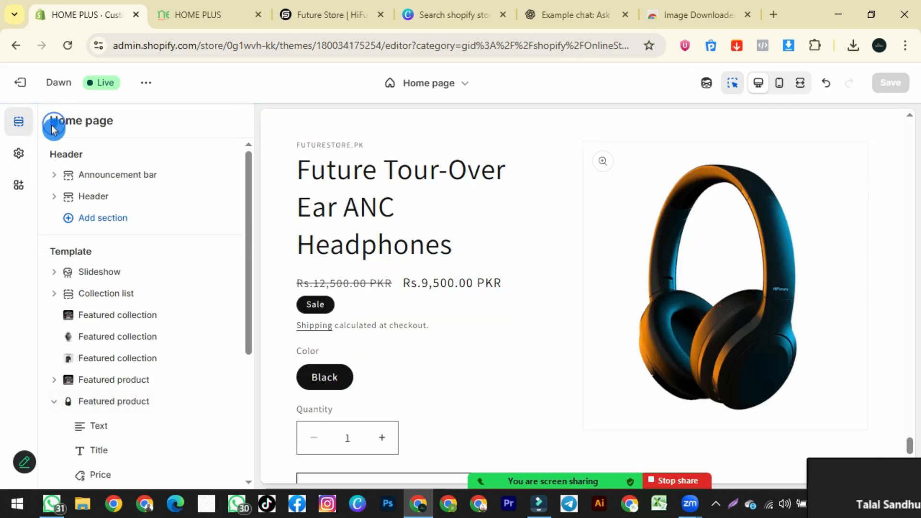
# - Add a Rich text section to the template below the headphones Featured product section and view it in the preview
pyautogui.scroll(-1, 81, 314)
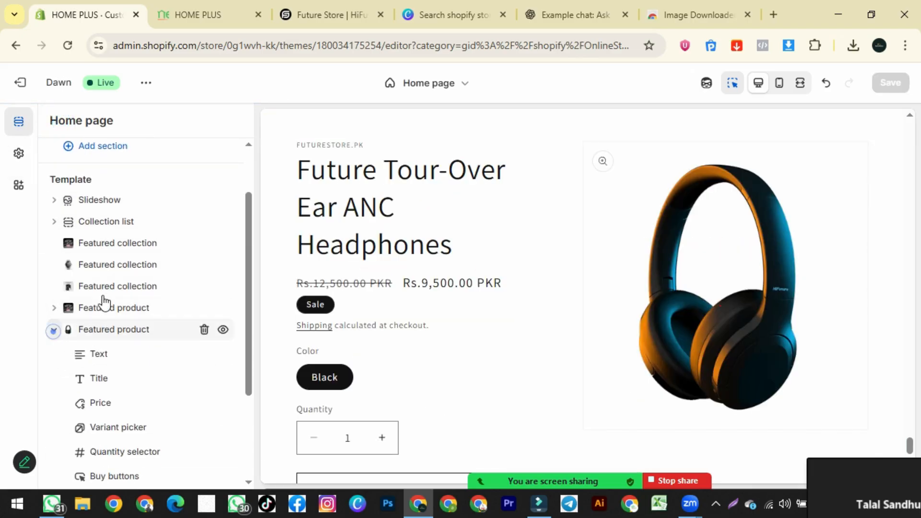
pyautogui.click(95, 396)
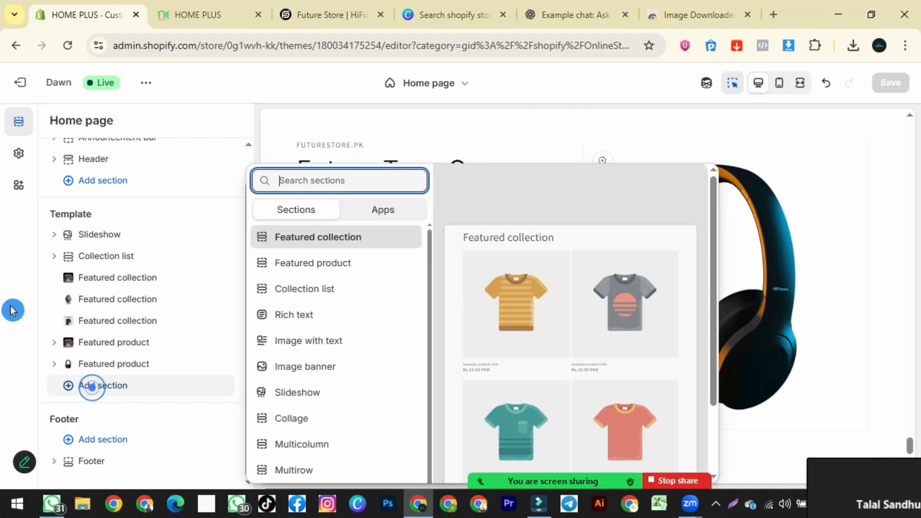
pyautogui.write('RIS')
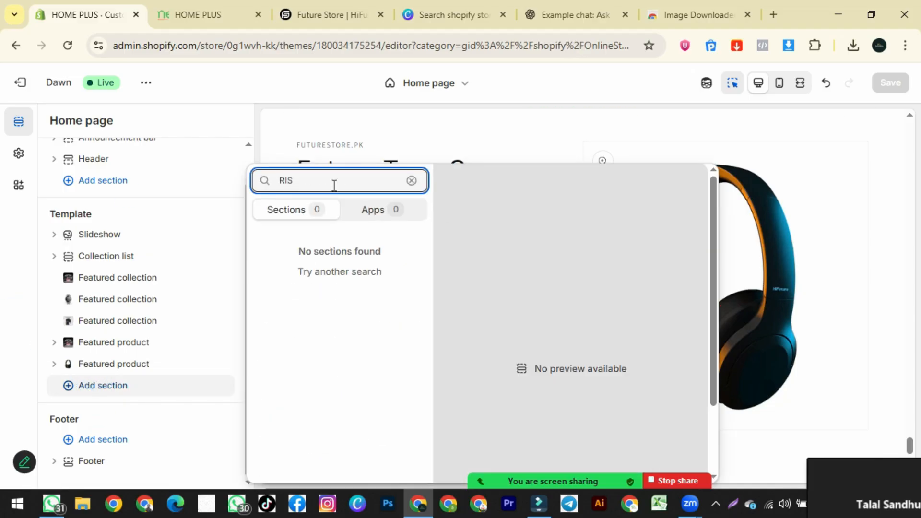
pyautogui.press('BackSpace')
pyautogui.write('CH')
pyautogui.click(307, 236)
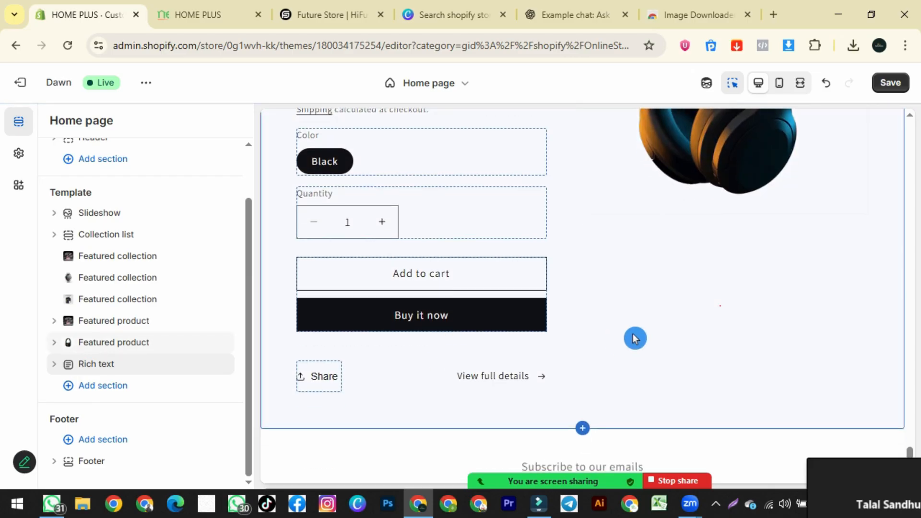
pyautogui.scroll(1, 551, 250)
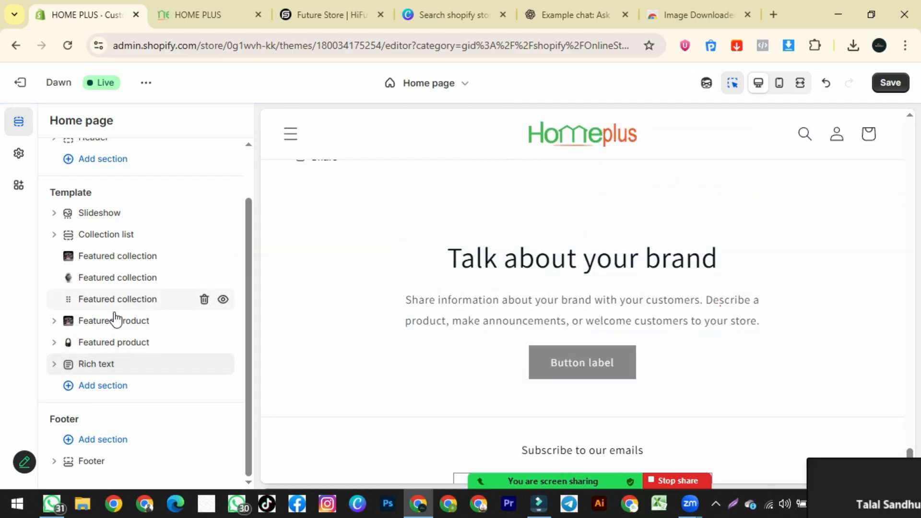
# - Check the Rich text section's settings and set its heading to "BEST STORE IN PAKISTAN"
pyautogui.click(98, 371)
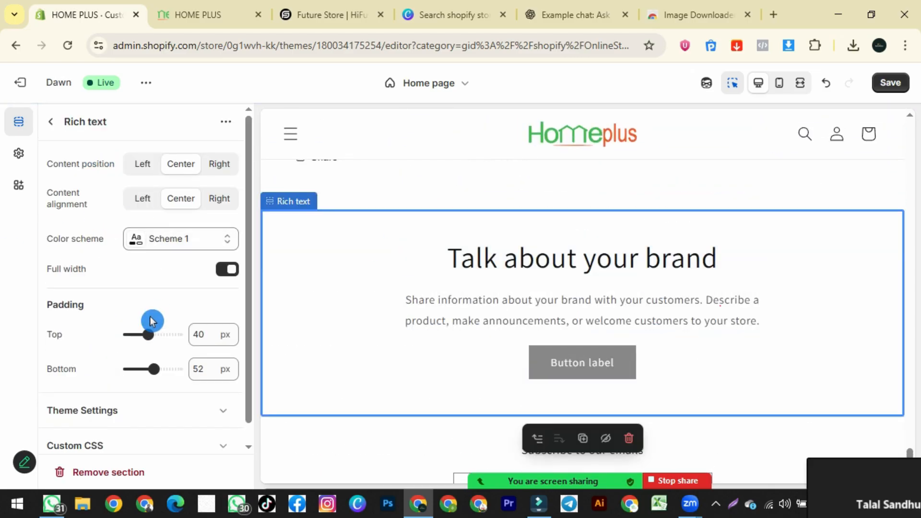
pyautogui.click(48, 137)
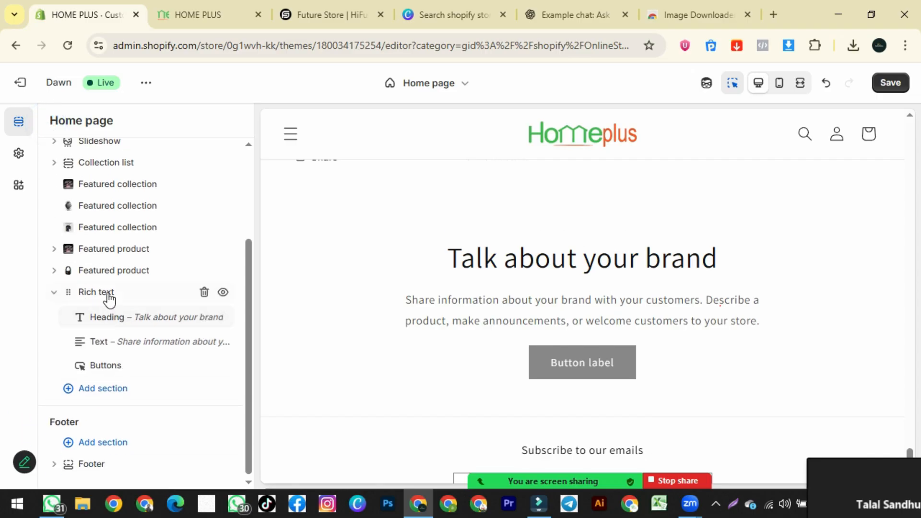
pyautogui.click(122, 317)
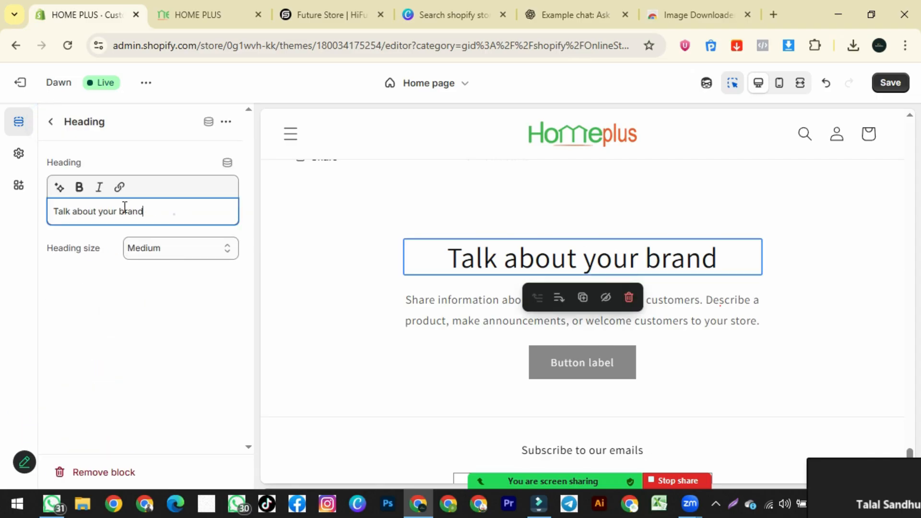
pyautogui.hotkey('ctrl', 'a')
pyautogui.write('BEST STORE IN PAKISTAN')
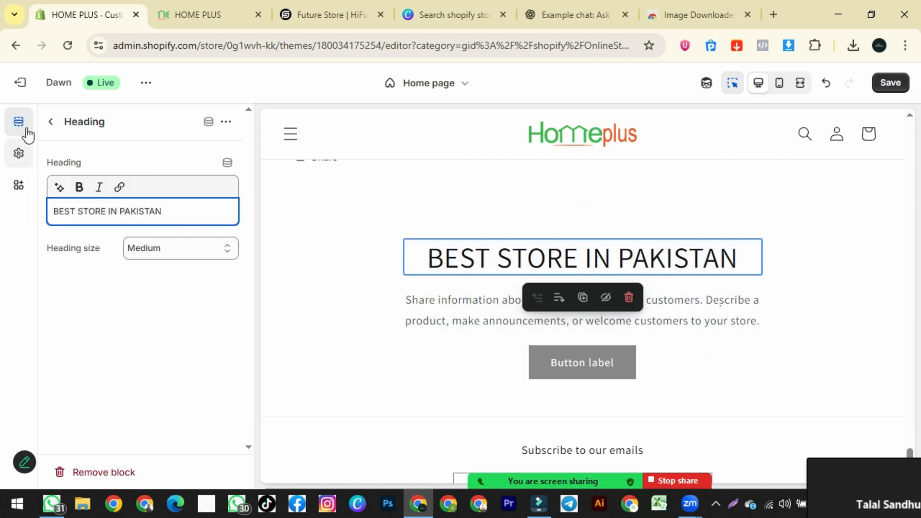
pyautogui.click(57, 123)
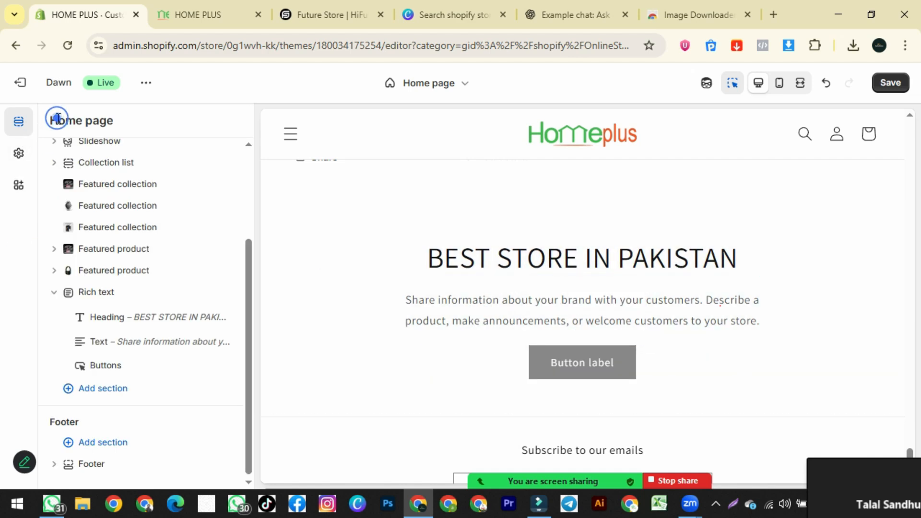
# - Clear the placeholder content from the Rich text section's Text block and dismiss the text generator
pyautogui.click(125, 347)
pyautogui.hotkey('ctrl', 'a')
pyautogui.press('BackSpace')
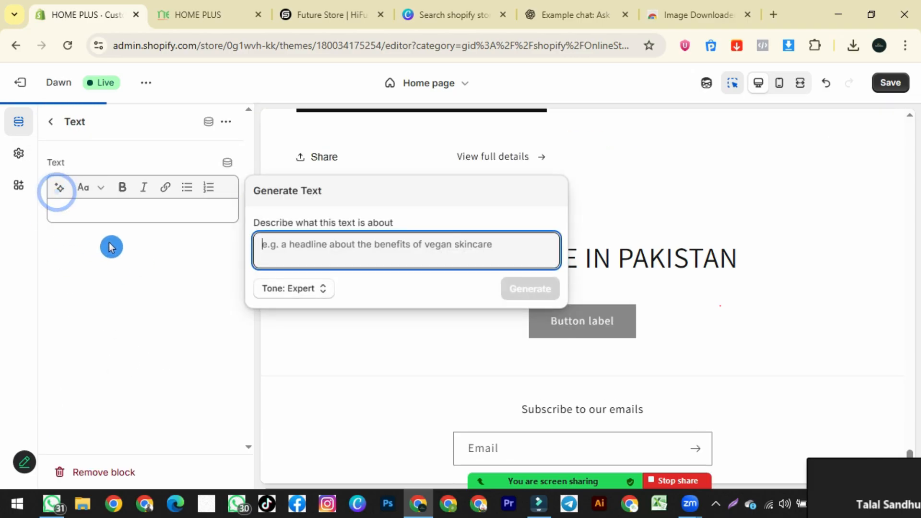
pyautogui.click(630, 267)
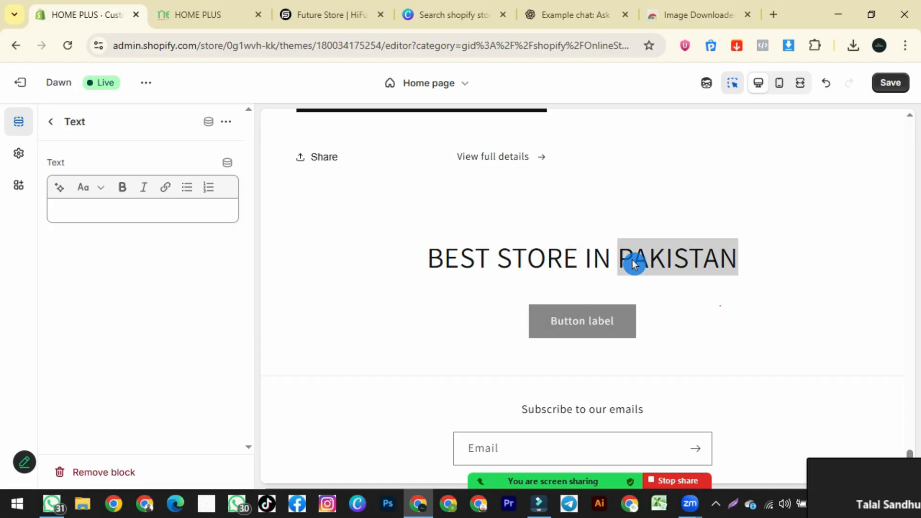
# - Copy the heading "BEST STORE IN PAKISTAN" from the Rich text section and reopen its empty Text block
pyautogui.click(632, 262)
pyautogui.hotkey('ctrl', 'c')
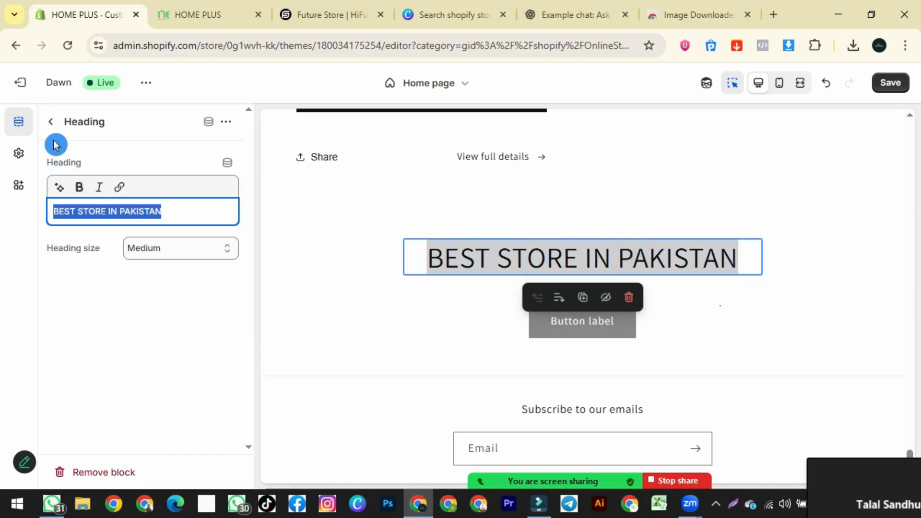
pyautogui.click(50, 121)
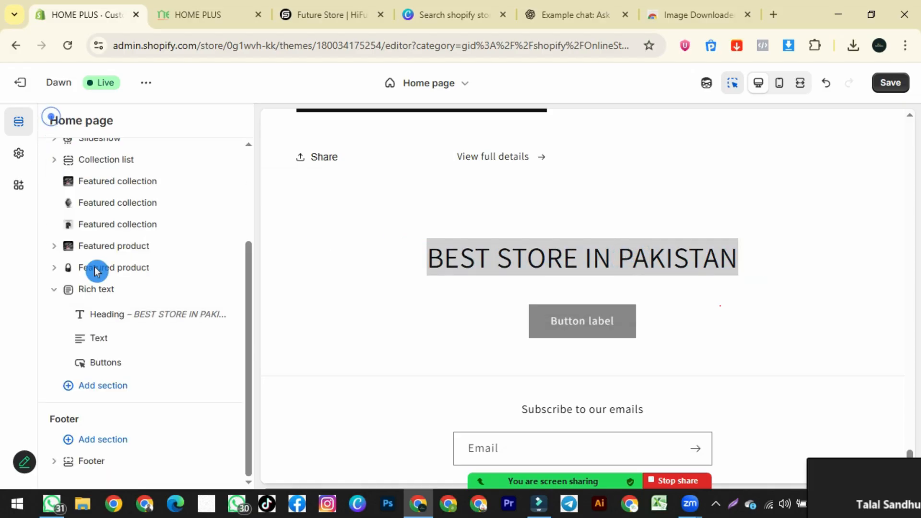
pyautogui.click(104, 344)
# - Try pasting the copied heading straight into the Text block, and undo the paste
pyautogui.click(93, 215)
pyautogui.hotkey('ctrl', 'v')
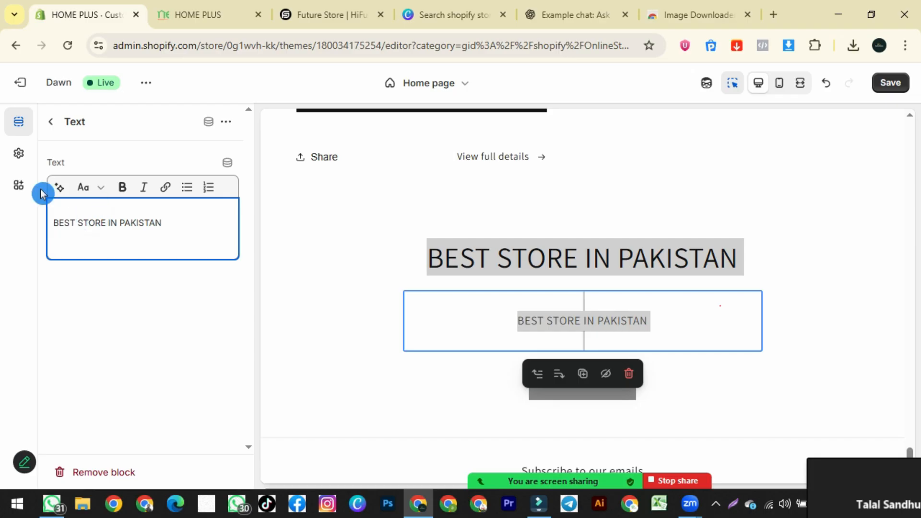
pyautogui.hotkey('ctrl', 'z')
# - Generate text suggestions for the Text block from the description "BEST STORE IN PAKISTAN" in the Expert tone
pyautogui.click(59, 187)
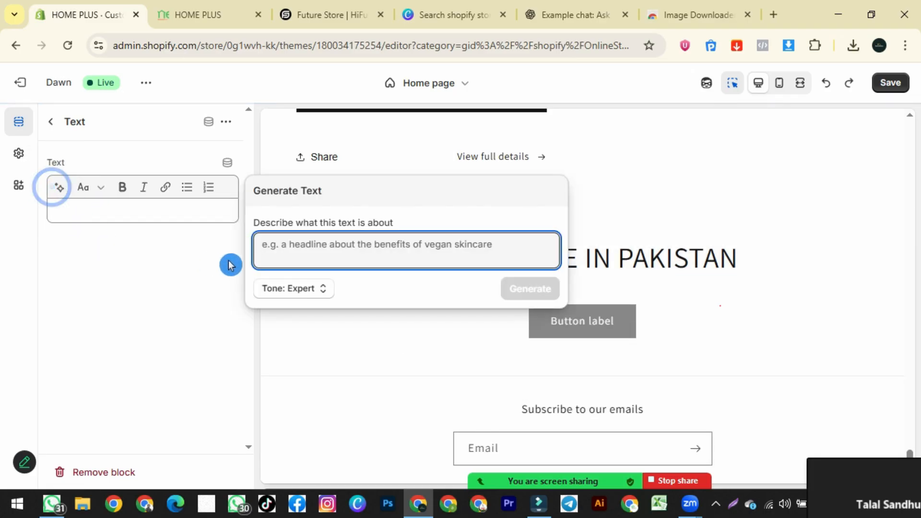
pyautogui.click(289, 249)
pyautogui.hotkey('ctrl', 'v')
pyautogui.click(530, 288)
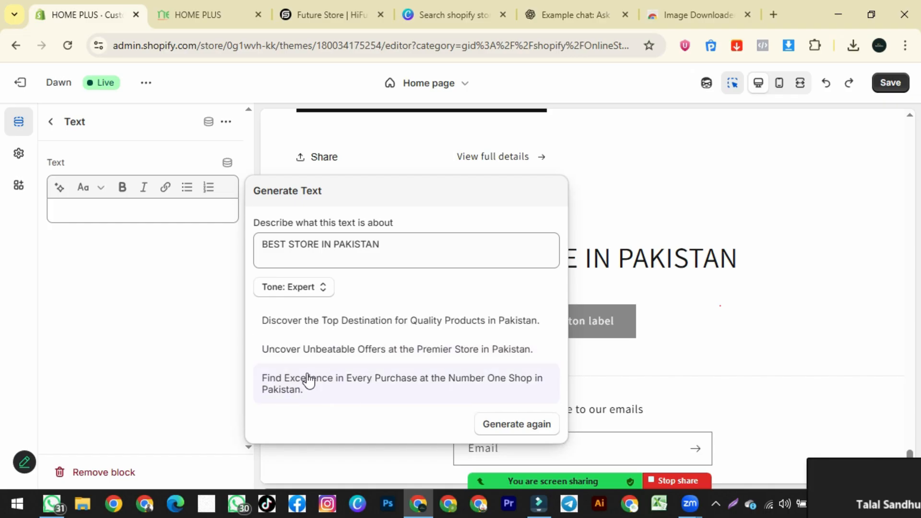
# - Insert the suggestion "Find Excellence in Every Purchase at the Number One Shop in Pakistan." into the Text block
pyautogui.click(334, 381)
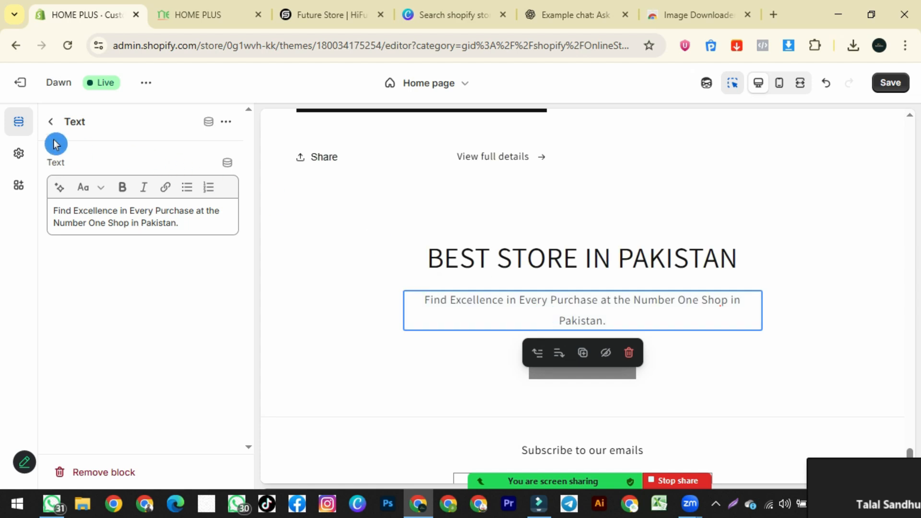
pyautogui.click(51, 123)
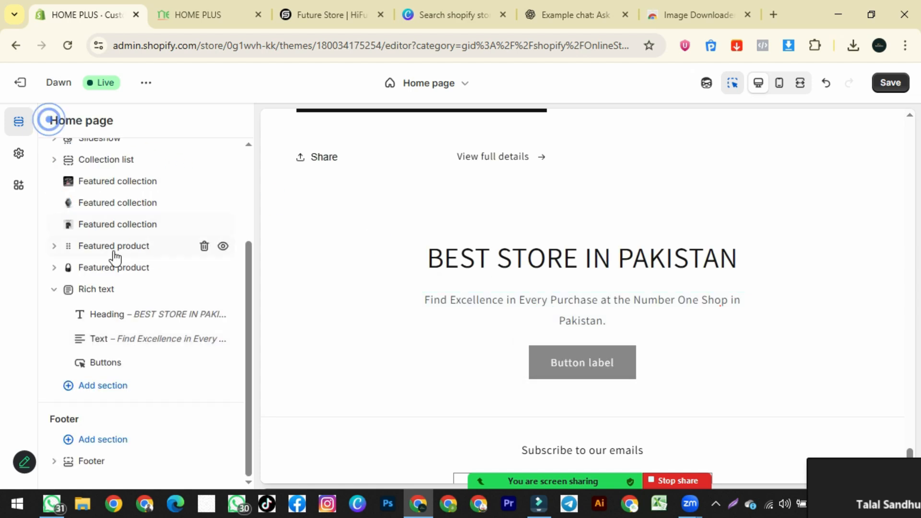
# - Set the Rich text section's color scheme to Scheme 4 and save the home page
pyautogui.click(97, 289)
pyautogui.click(148, 239)
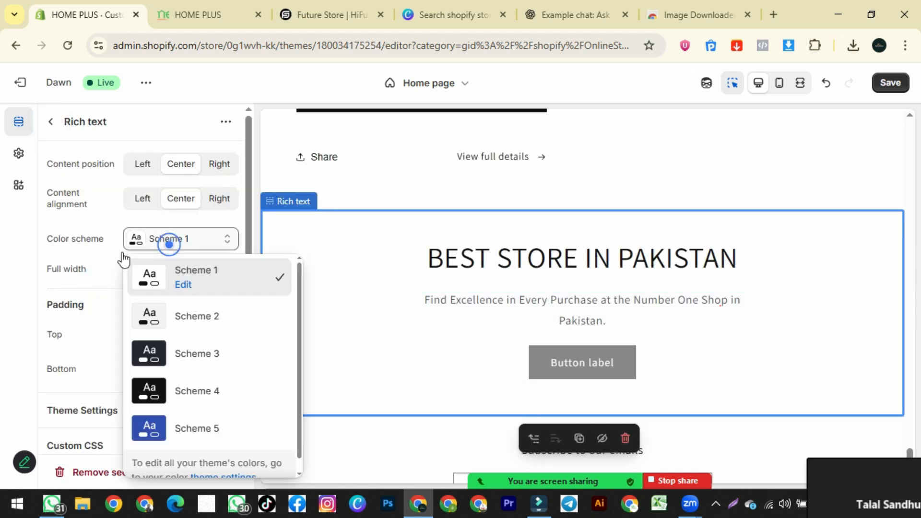
pyautogui.click(140, 385)
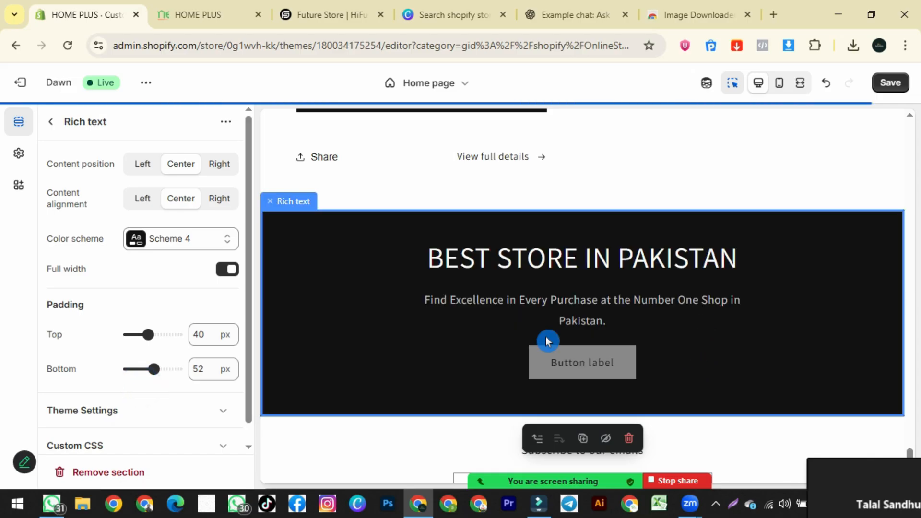
pyautogui.click(892, 85)
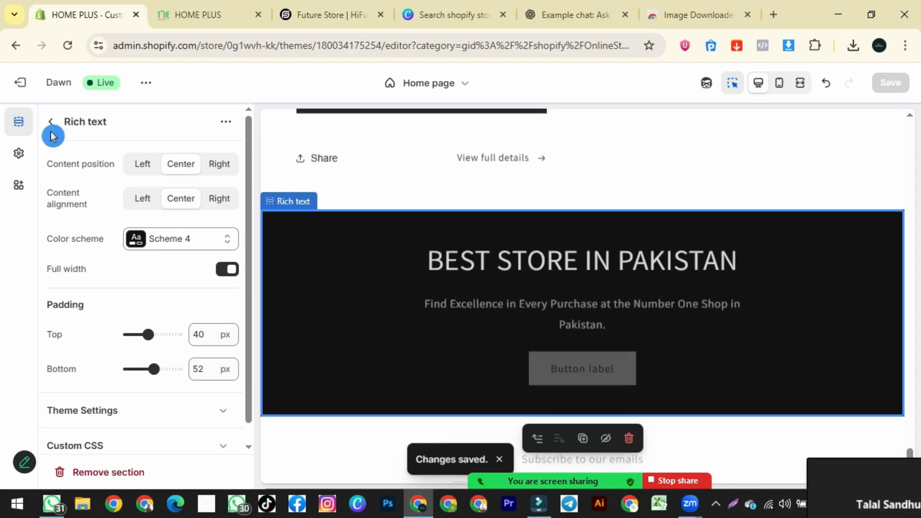
# - Add an Email signup section below the Rich text section and set its color scheme to Scheme 5
pyautogui.click(49, 127)
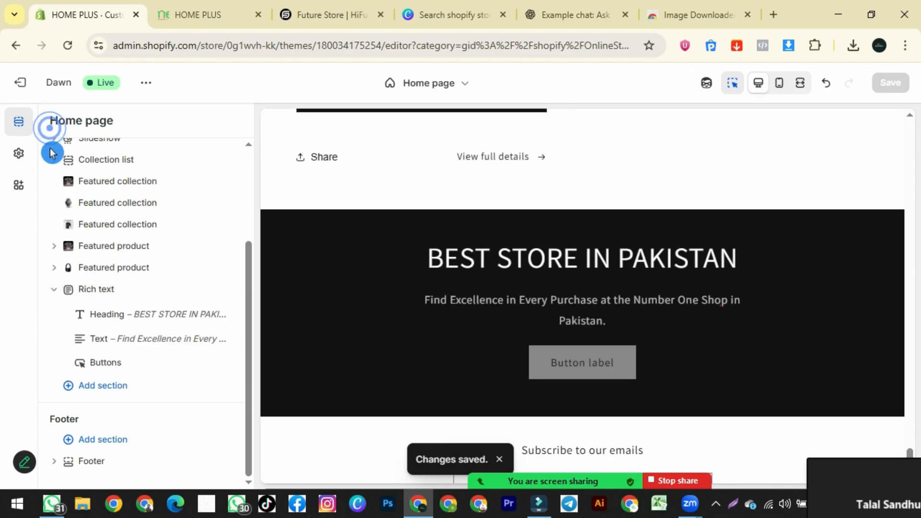
pyautogui.click(53, 289)
pyautogui.click(102, 385)
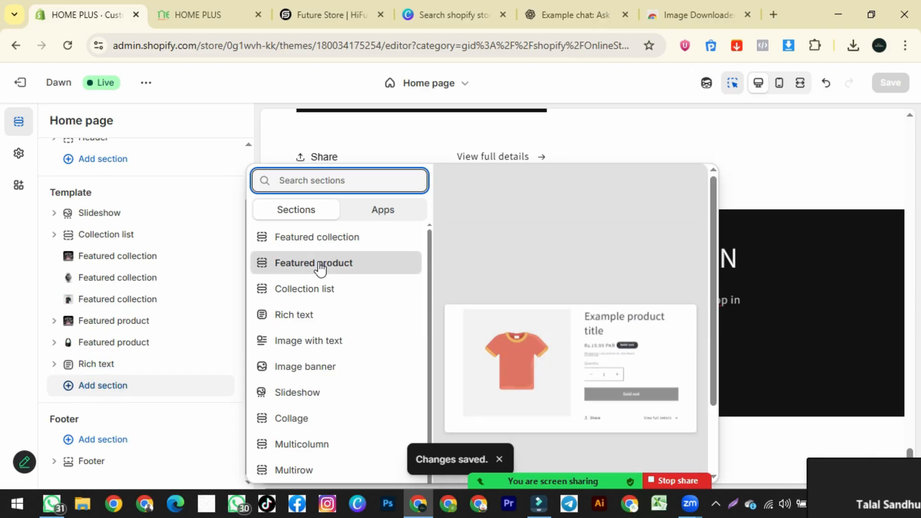
pyautogui.scroll(-2, 330, 318)
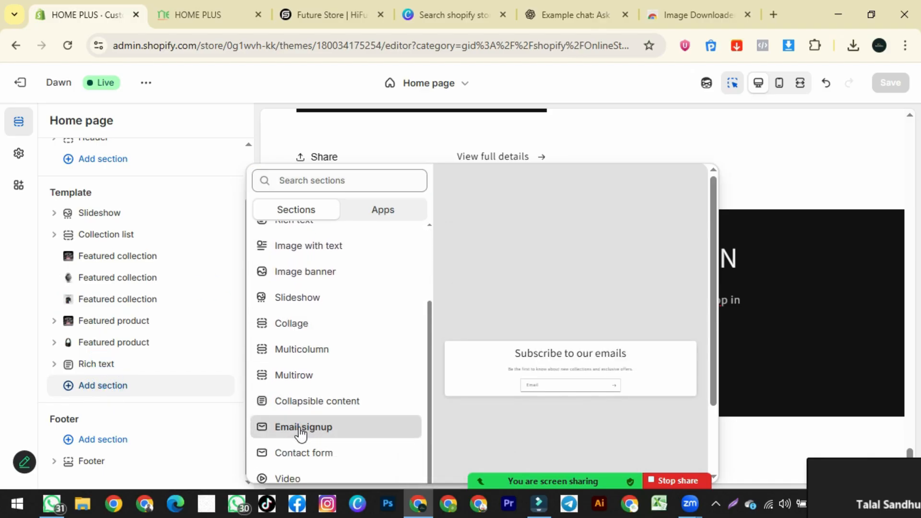
pyautogui.click(300, 428)
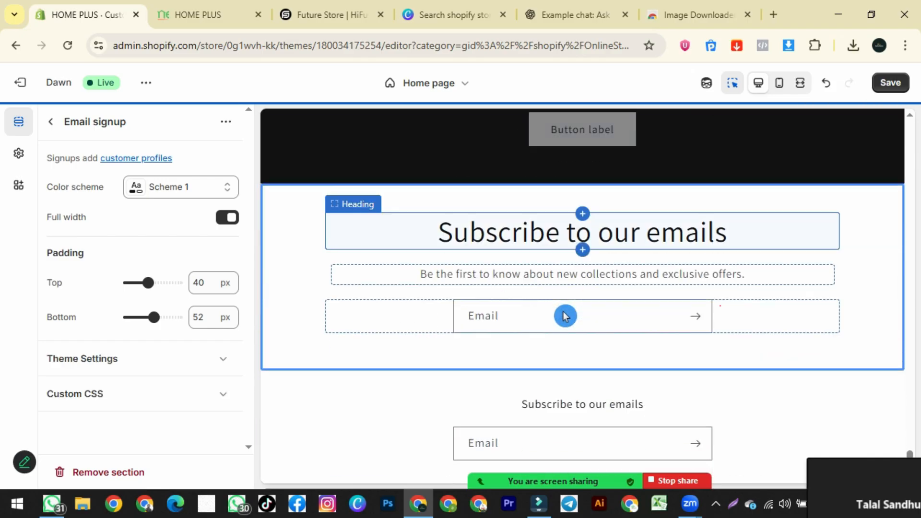
pyautogui.click(167, 188)
pyautogui.click(154, 374)
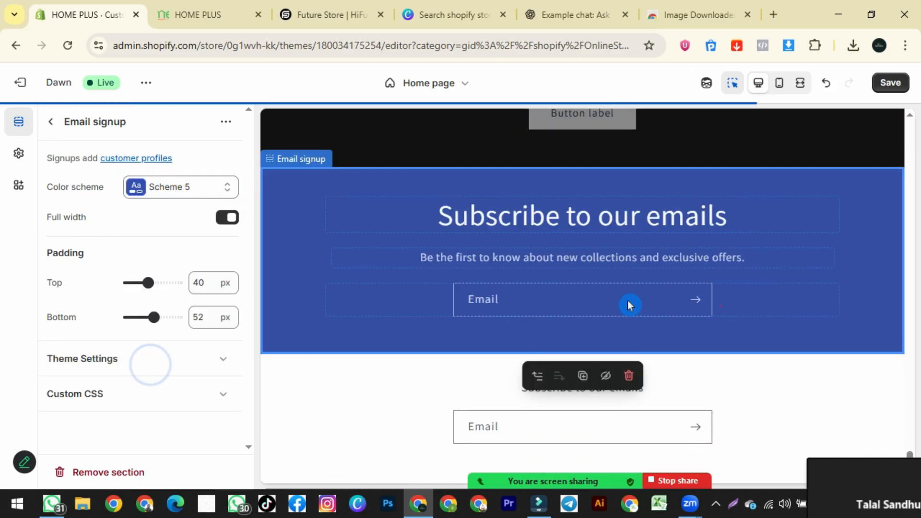
# - Change the Email signup section's heading to "Subscribe to our Whatsapp Community" and save the home page
pyautogui.click(50, 123)
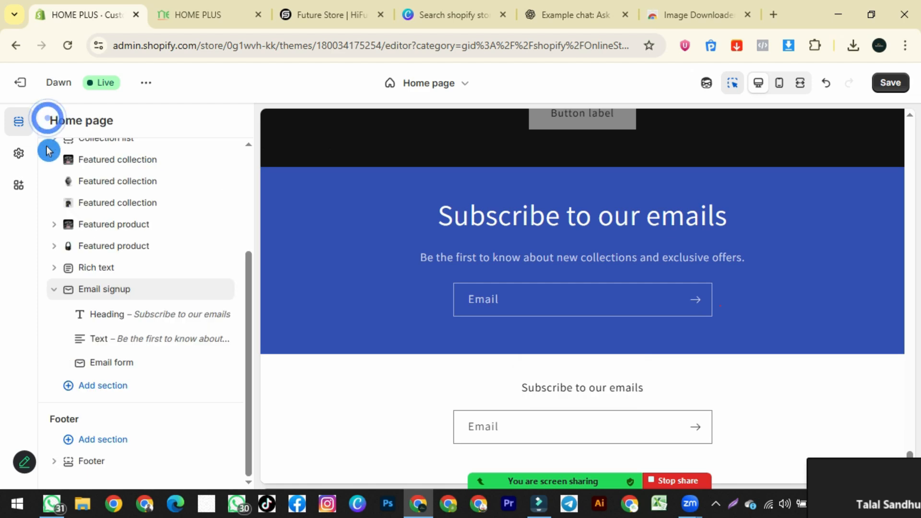
pyautogui.click(111, 317)
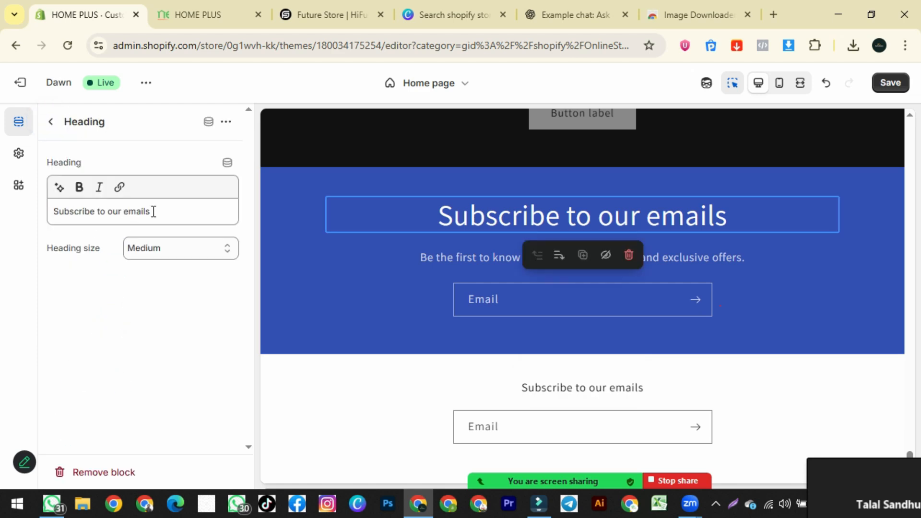
pyautogui.write('wHAT')
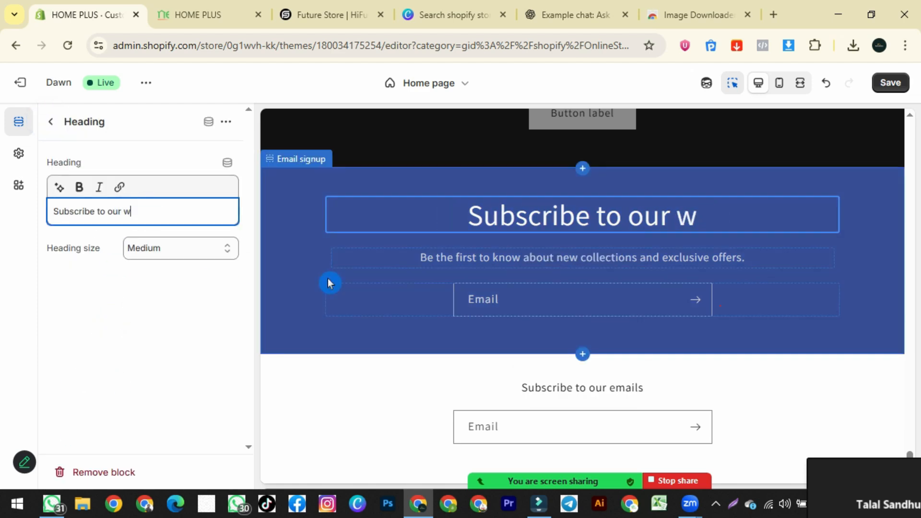
pyautogui.press('BackSpace')
pyautogui.press('BackSpace')
pyautogui.press('BackSpace')
pyautogui.press('BackSpace')
pyautogui.write('W')
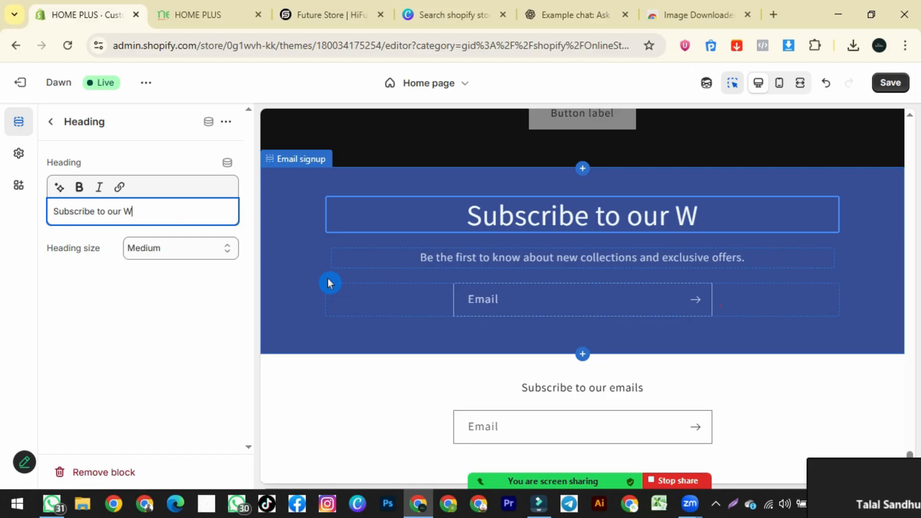
pyautogui.write('hatsapp Comm')
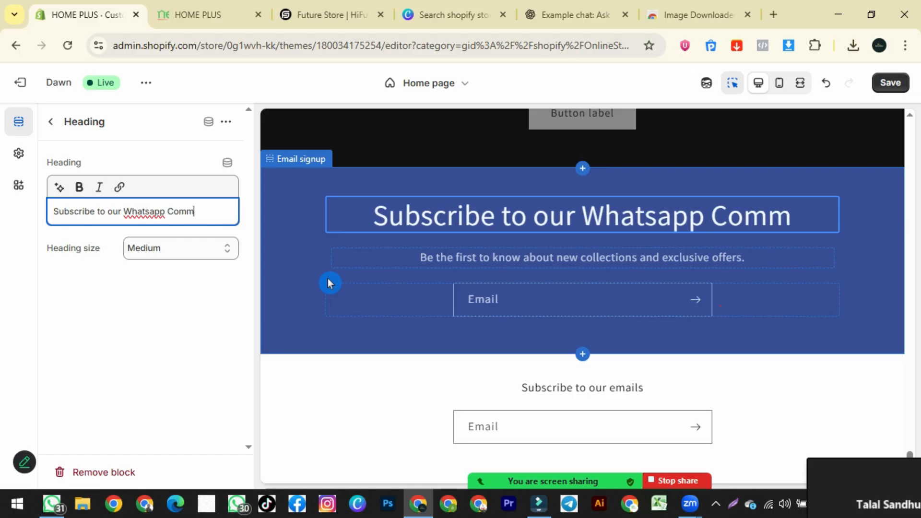
pyautogui.write('unity')
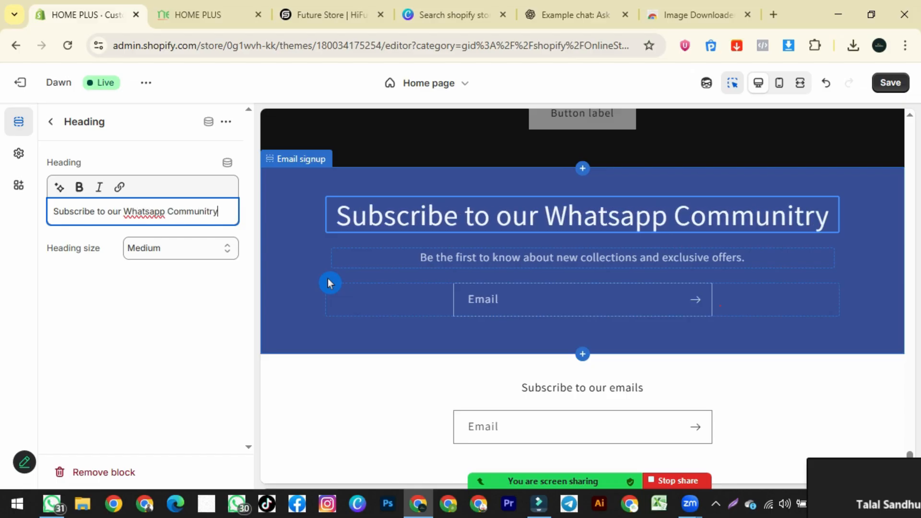
pyautogui.press('BackSpace')
pyautogui.write('y')
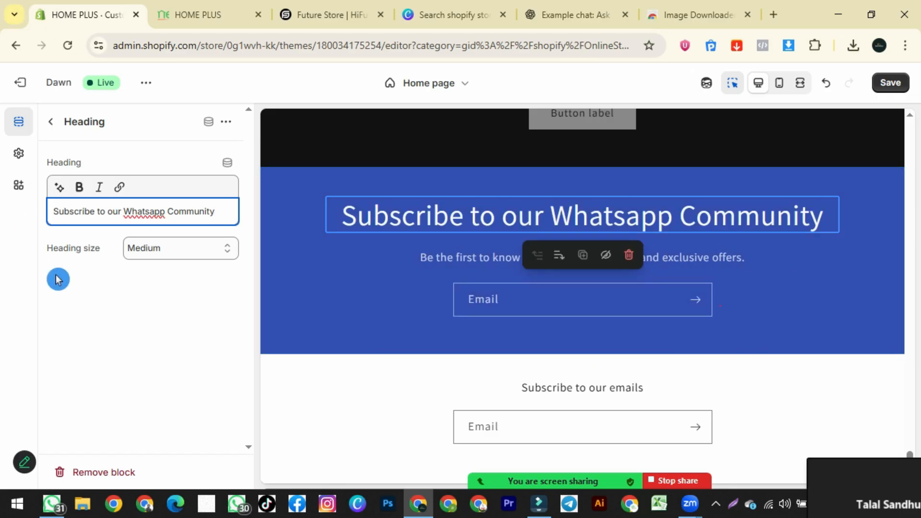
pyautogui.click(885, 84)
# - Reload the live HOME PLUS storefront and examine the home page's sections down to the new email signup
pyautogui.click(202, 14)
pyautogui.click(67, 45)
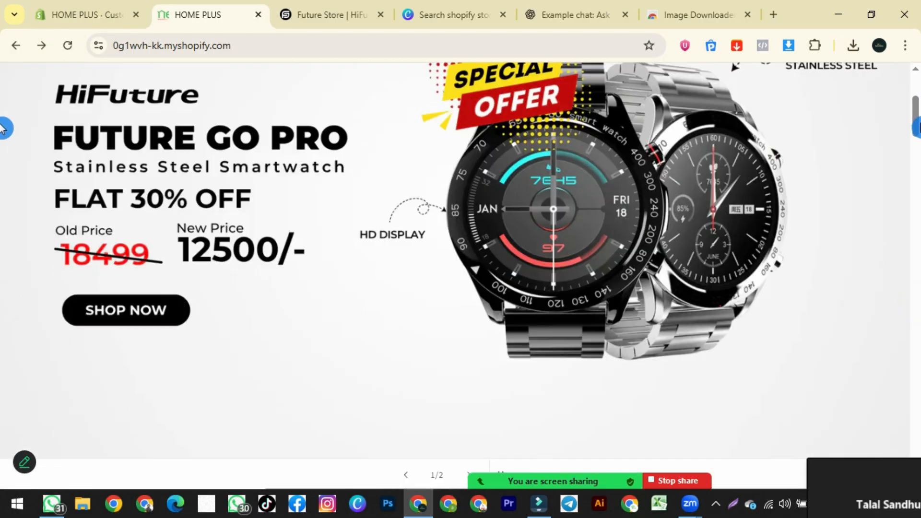
pyautogui.moveTo(919, 123); pyautogui.dragTo(912, 181)
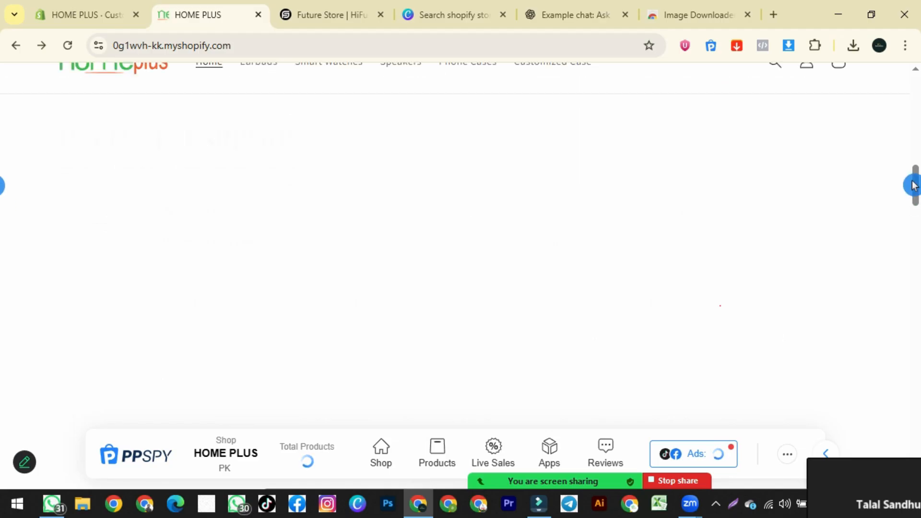
pyautogui.scroll(-5, 266, 267)
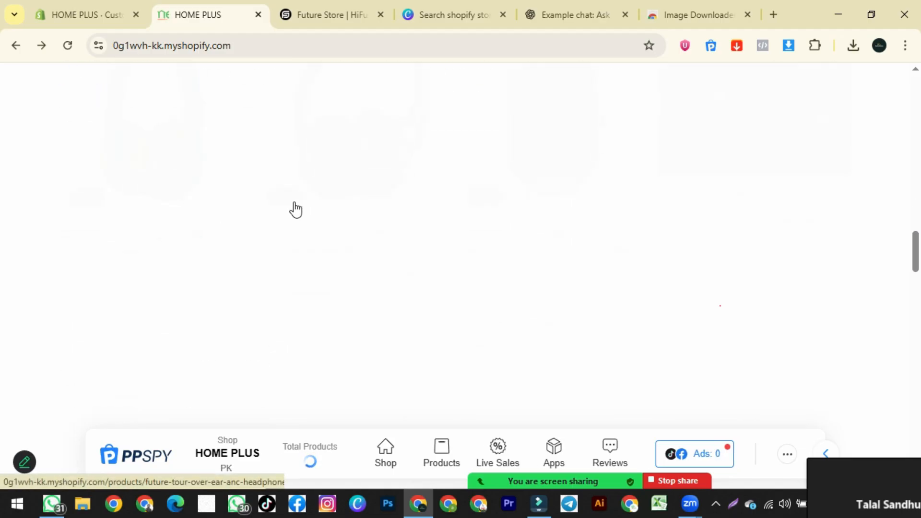
pyautogui.scroll(3, 254, 204)
pyautogui.scroll(-5, 216, 246)
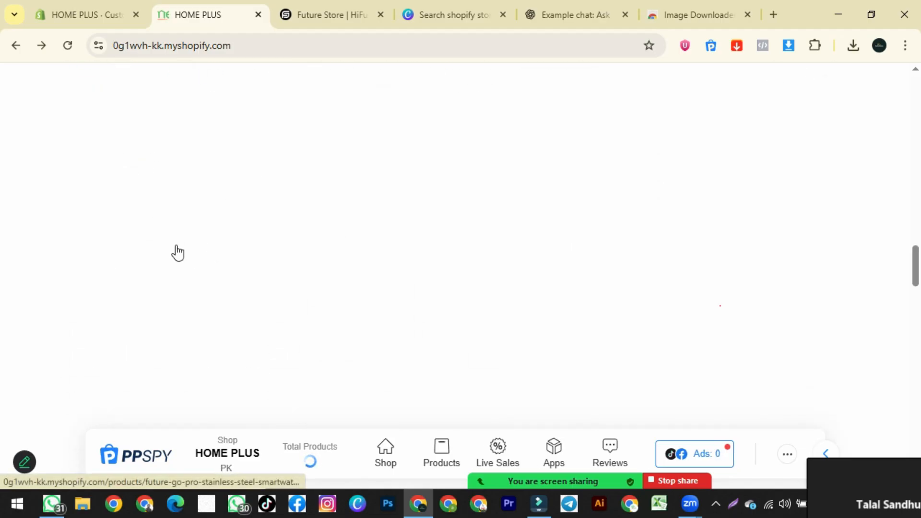
pyautogui.scroll(-15, 217, 262)
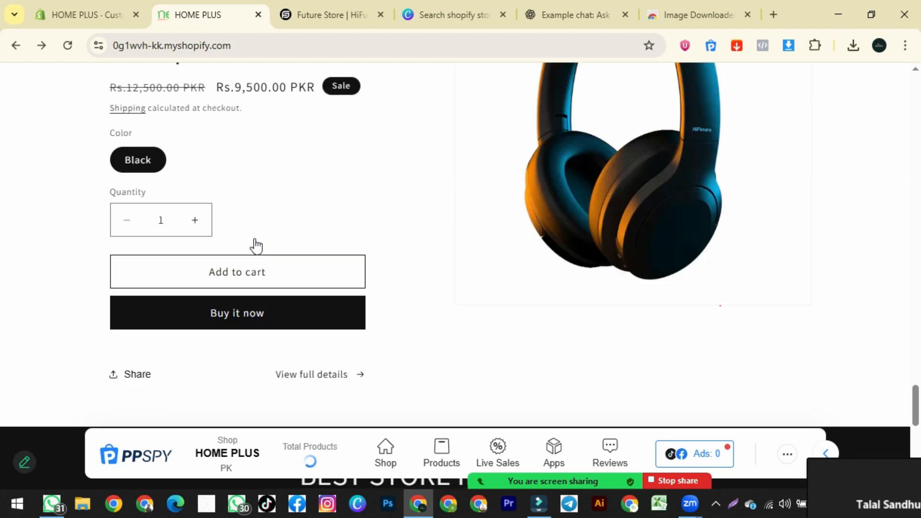
pyautogui.scroll(-4, 256, 259)
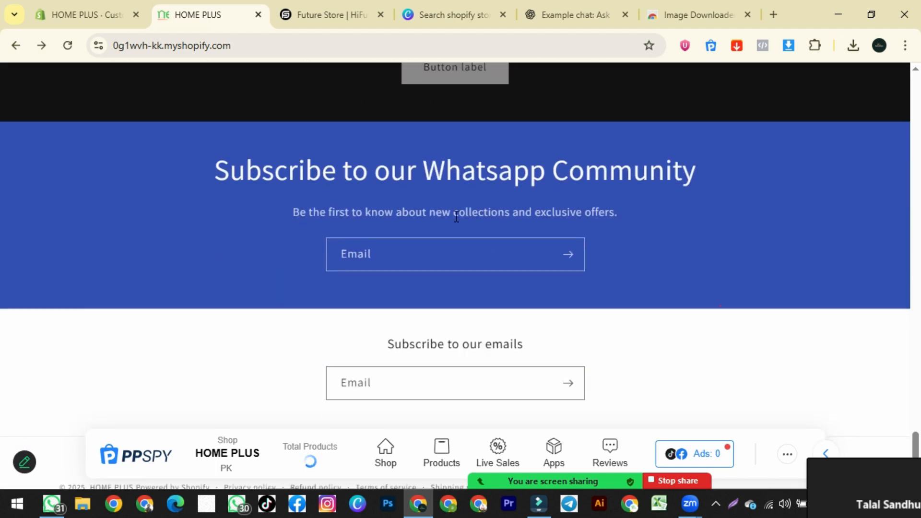
pyautogui.scroll(-1, 312, 234)
pyautogui.scroll(20, 266, 243)
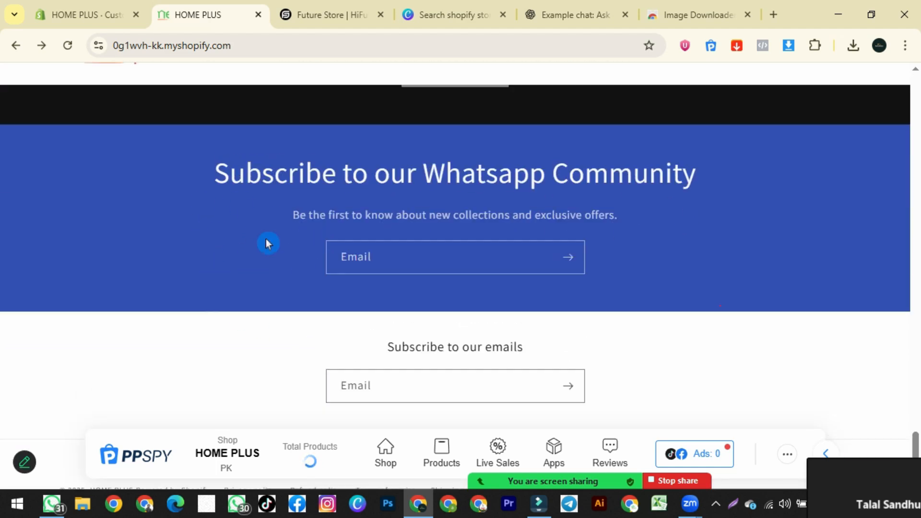
pyautogui.scroll(5, 207, 223)
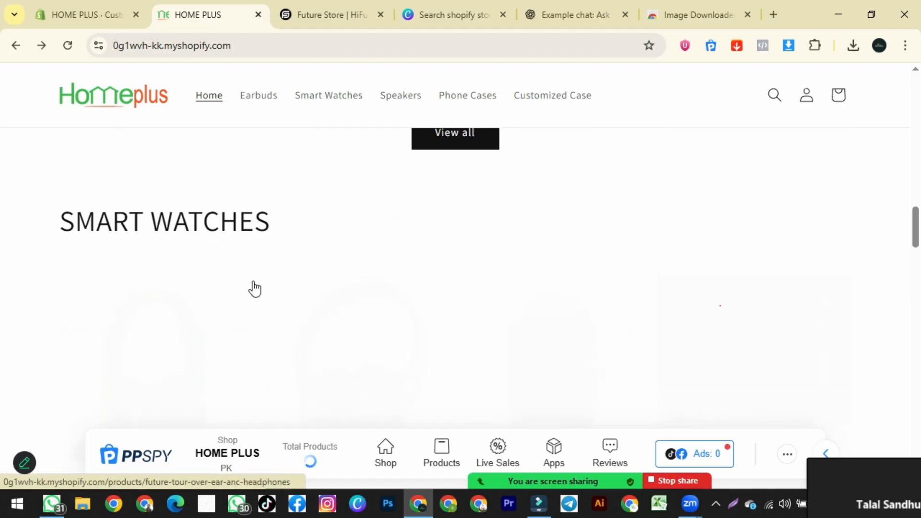
# - Back in the theme editor, add a Featured collection section below Email signup and assign it the Phone Cases collection
pyautogui.click(122, 17)
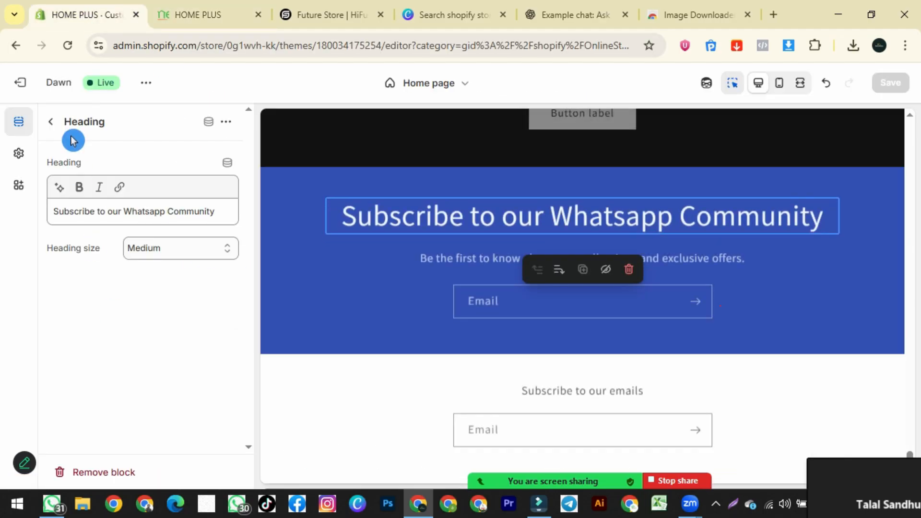
pyautogui.click(51, 123)
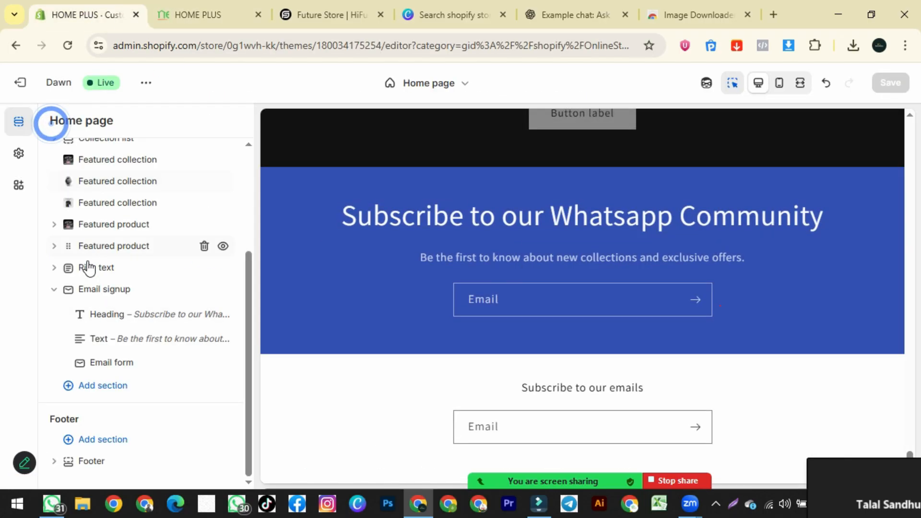
pyautogui.click(51, 292)
pyautogui.click(103, 389)
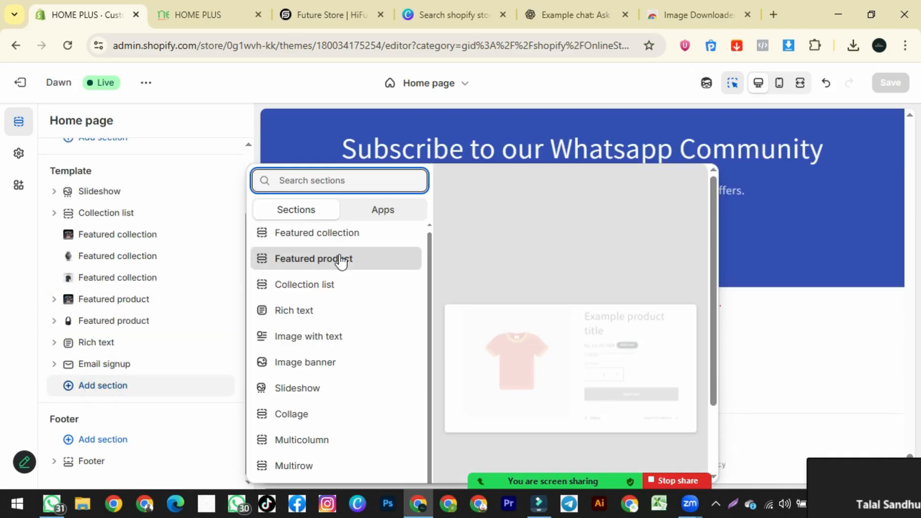
pyautogui.click(362, 233)
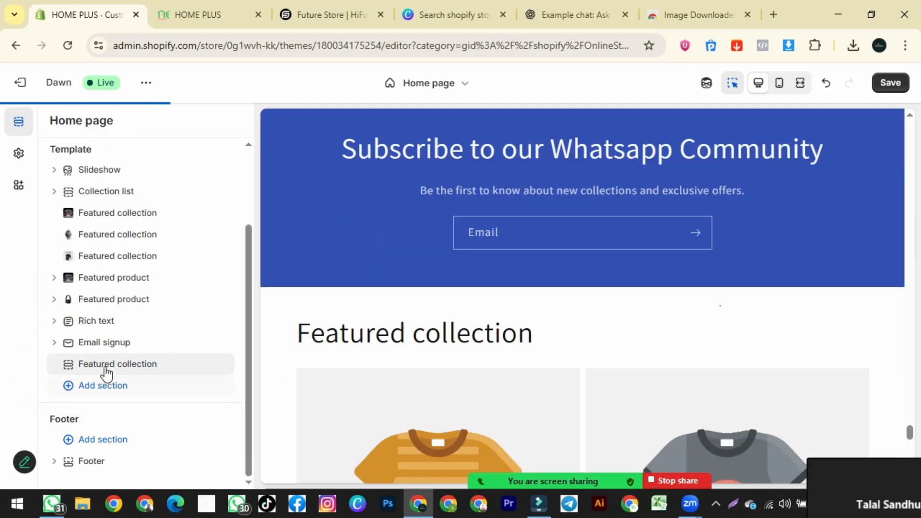
pyautogui.click(107, 364)
pyautogui.click(156, 170)
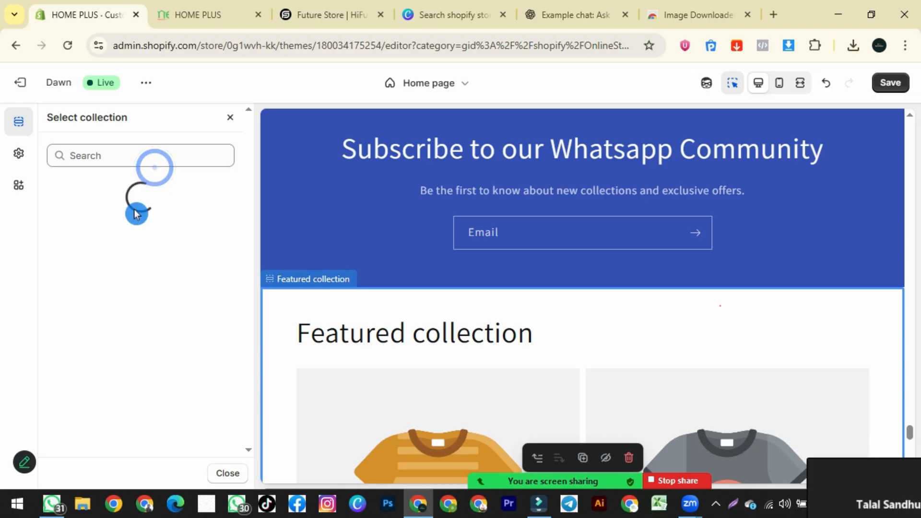
pyautogui.scroll(-1, 154, 323)
pyautogui.click(107, 335)
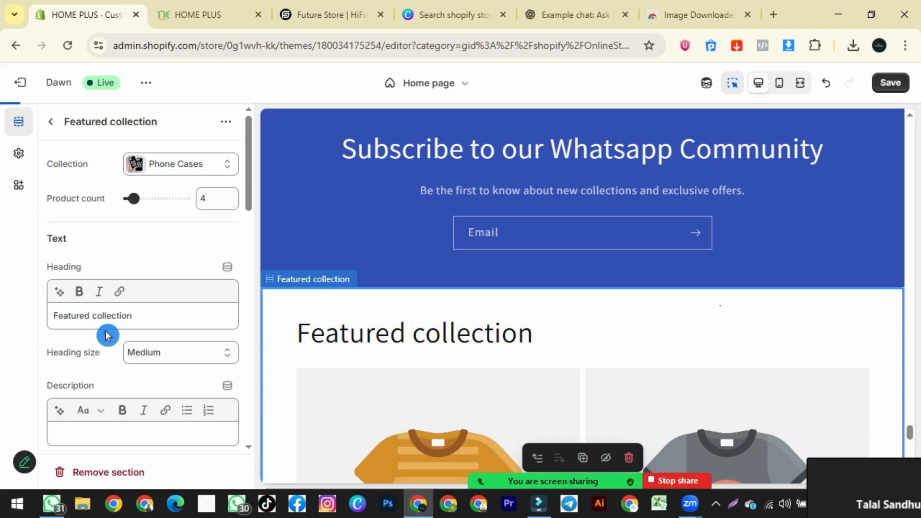
# - Replace the new Featured collection section's heading with "PHONE CASES"
pyautogui.tripleClick(107, 318)
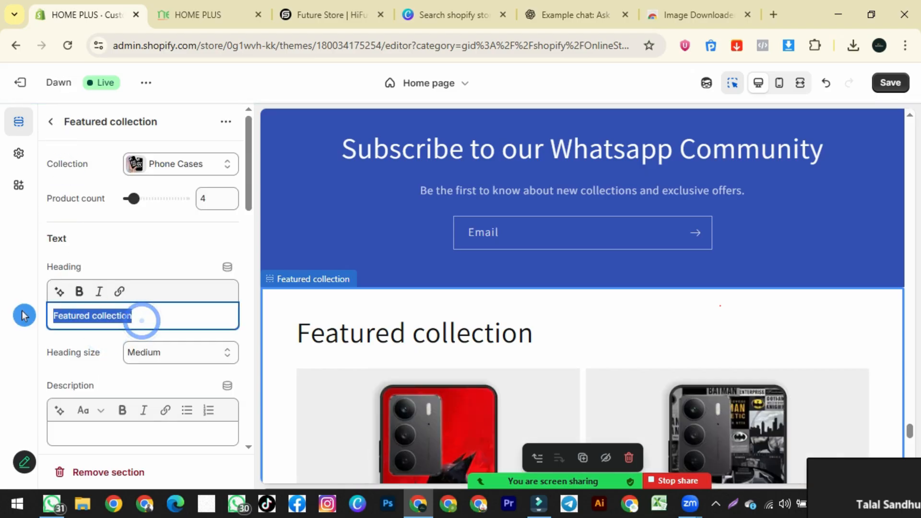
pyautogui.write('phn')
pyautogui.press('BackSpace')
pyautogui.press('BackSpace')
pyautogui.press('BackSpace')
pyautogui.write('PHNE')
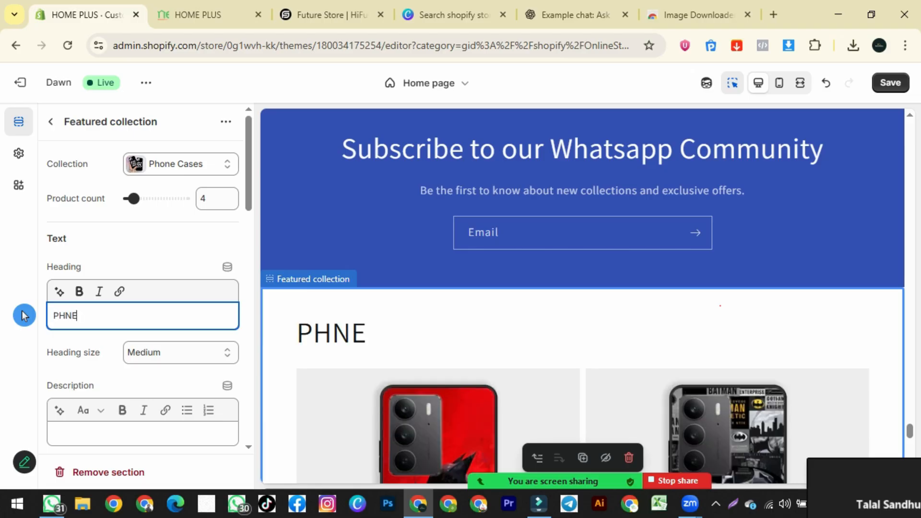
pyautogui.press('BackSpace')
pyautogui.press('BackSpace')
pyautogui.write('ONE CASES')
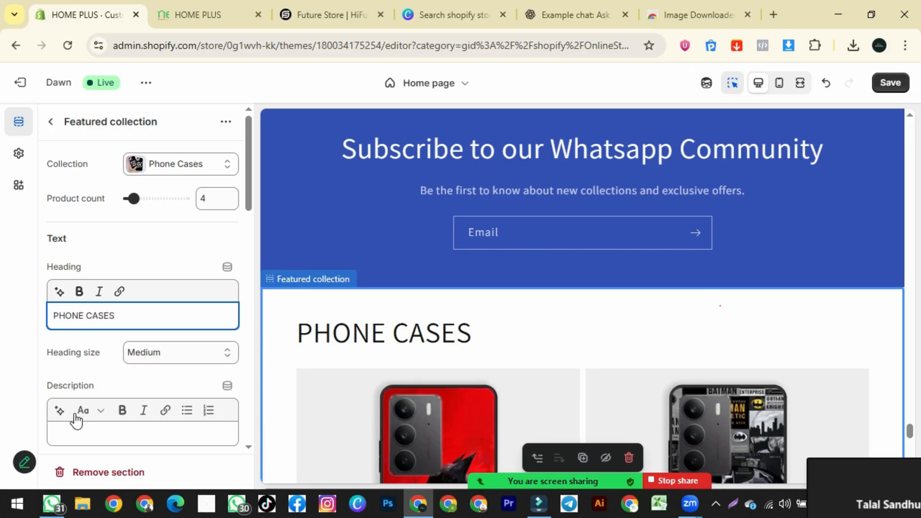
pyautogui.scroll(-5, 46, 312)
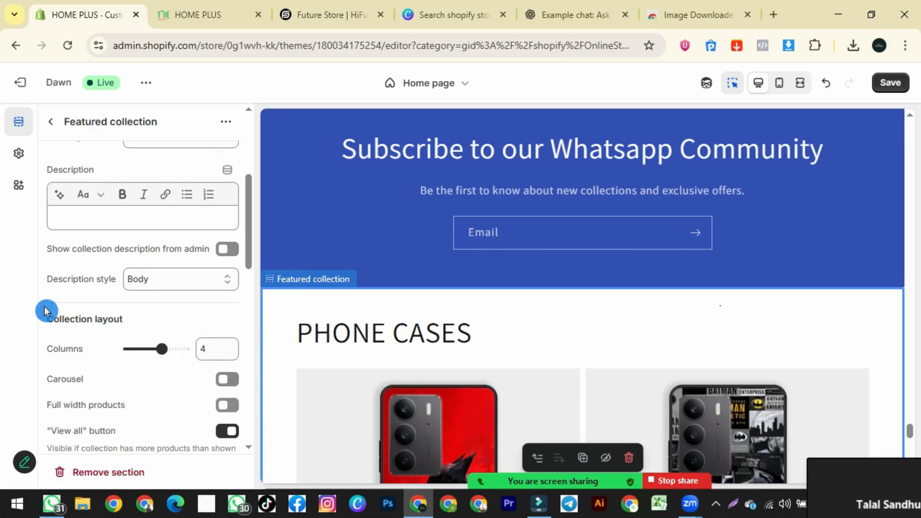
# - Generate a description for the PHONE CASES section from the prompt "BEST PHONE ON OUR STORE" and insert one of the suggestions
pyautogui.click(58, 201)
pyautogui.click(292, 257)
pyautogui.write('BEST PHONE ON OUR STORE')
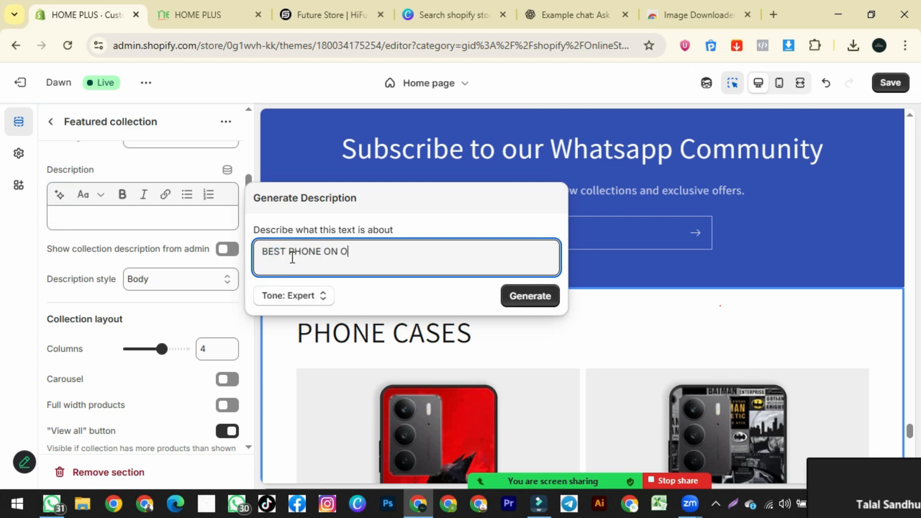
pyautogui.click(531, 296)
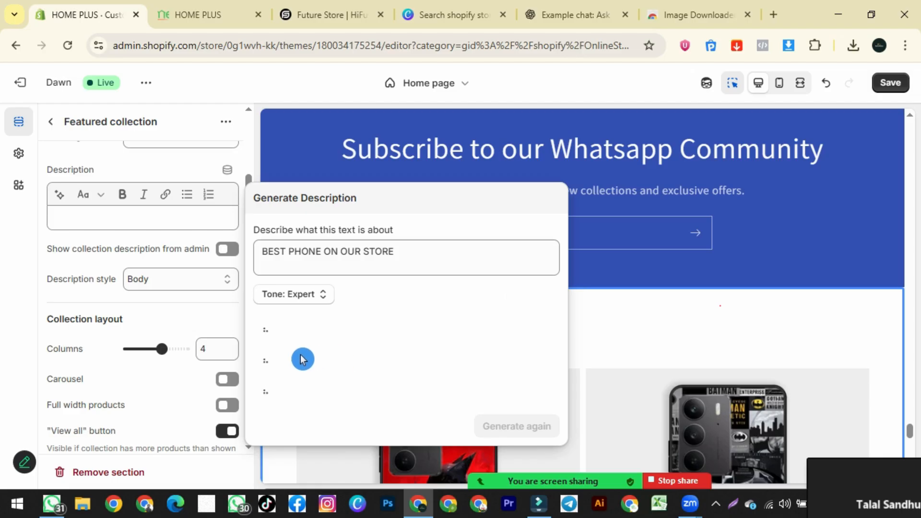
pyautogui.click(347, 373)
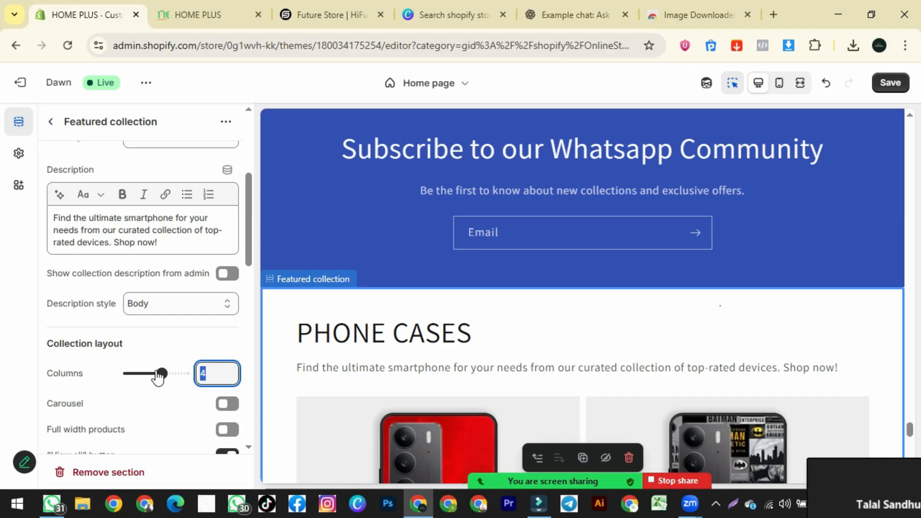
# - Set the PHONE CASES section's columns to 6 and check the Future Store home page for comparison
pyautogui.scroll(-3, 159, 376)
pyautogui.scroll(-5, 649, 376)
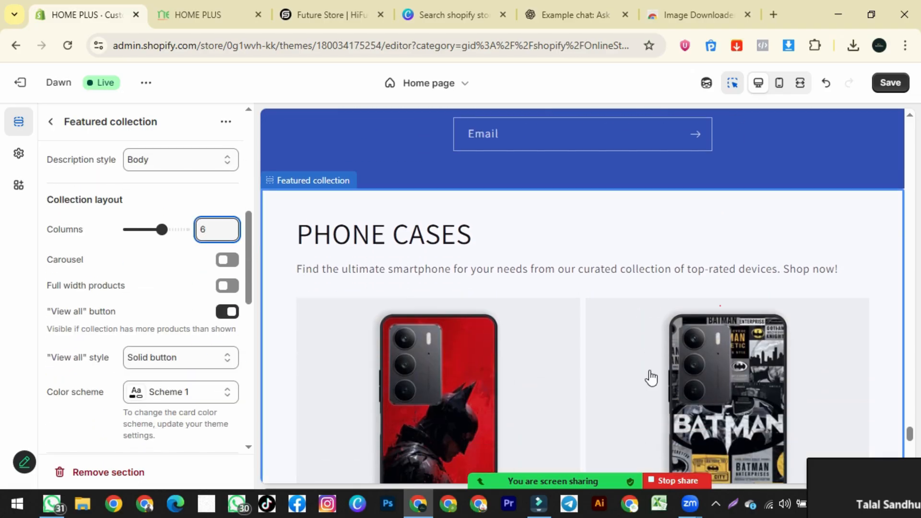
pyautogui.scroll(-2, 434, 282)
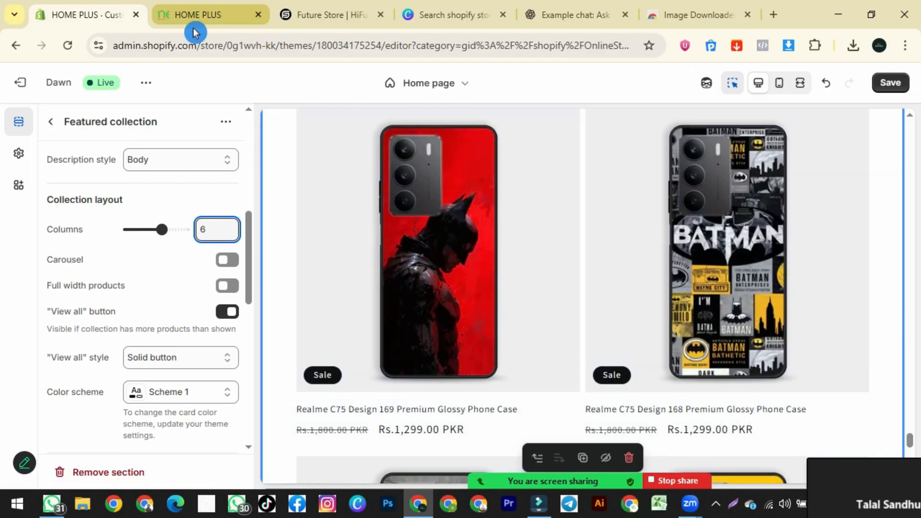
pyautogui.click(327, 14)
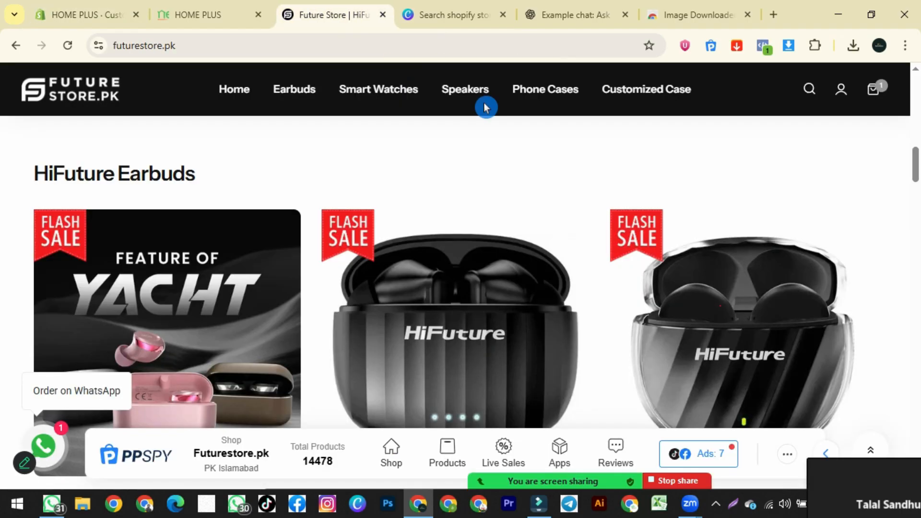
pyautogui.scroll(15, 770, 286)
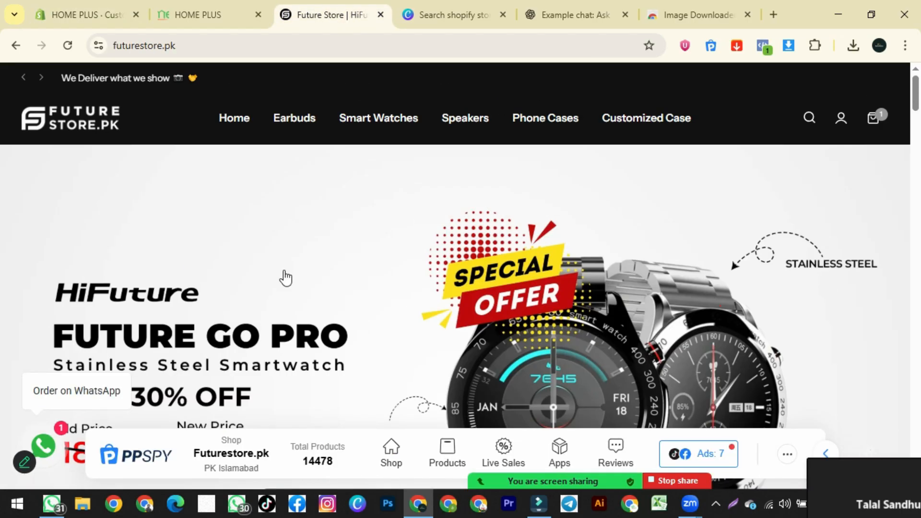
# - Back in the theme editor, enable the mobile layout carousel for the PHONE CASES section and save the home page
pyautogui.click(86, 14)
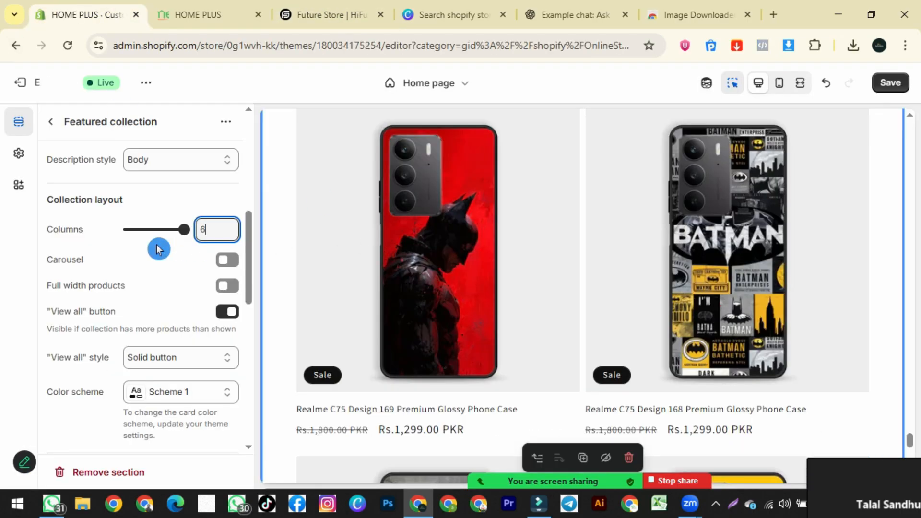
pyautogui.scroll(-6, 158, 249)
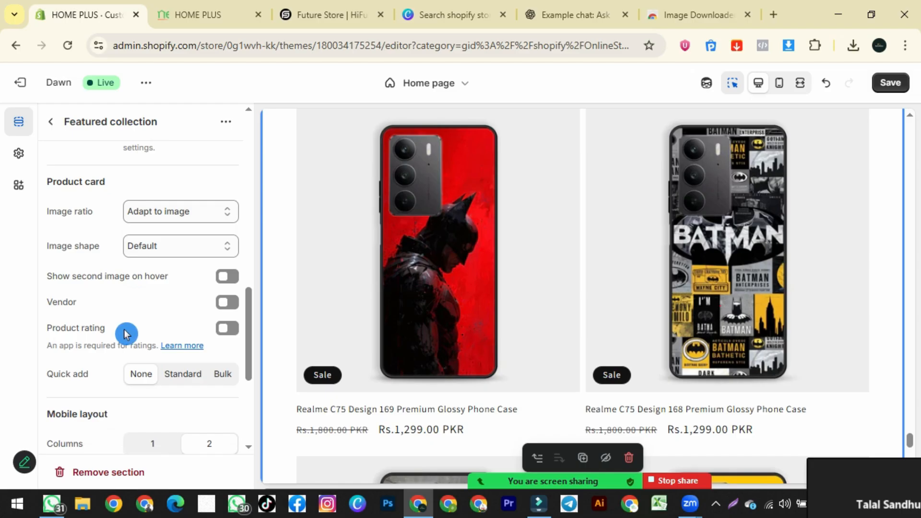
pyautogui.scroll(-3, 129, 339)
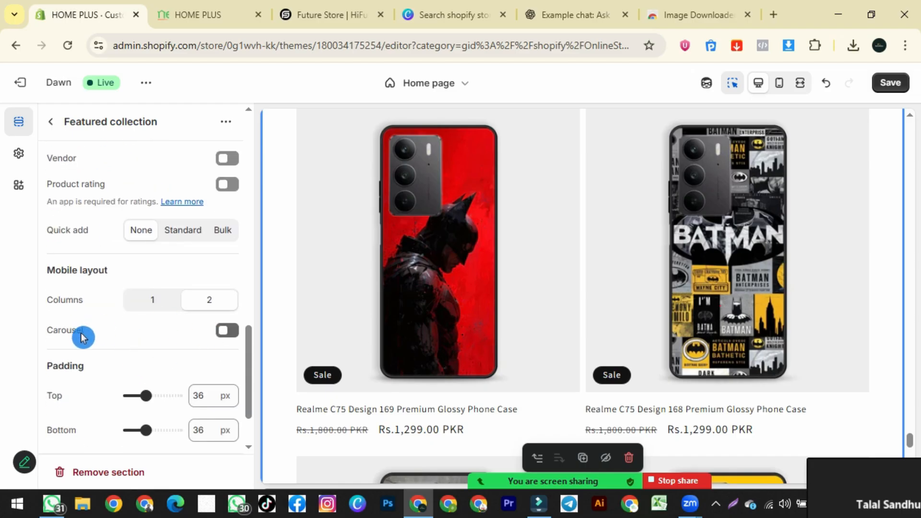
pyautogui.click(232, 333)
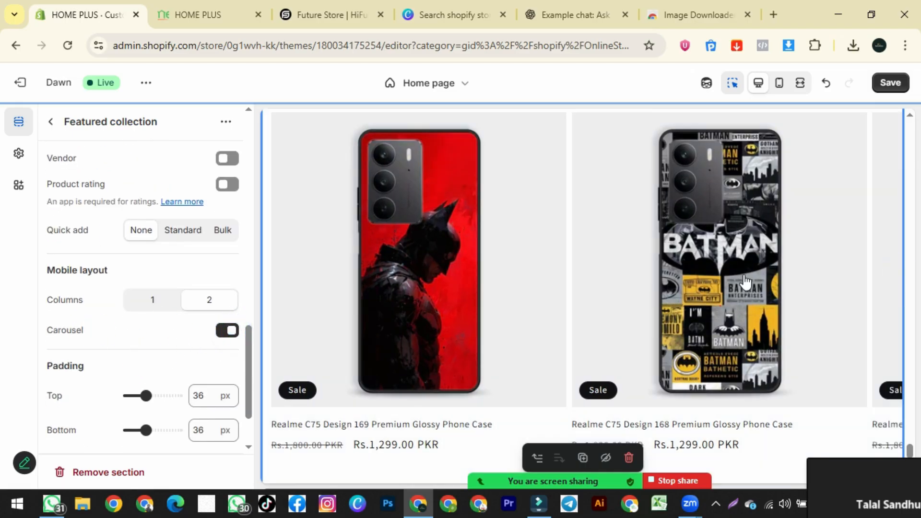
pyautogui.click(891, 82)
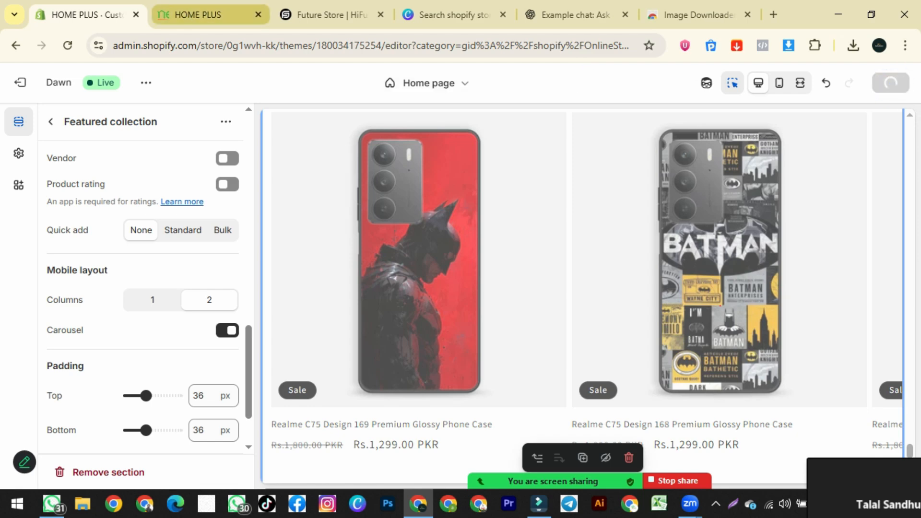
# - Reload the live HOME PLUS storefront and examine the PHONE CASES section and the slideshow's slides
pyautogui.click(198, 14)
pyautogui.click(67, 45)
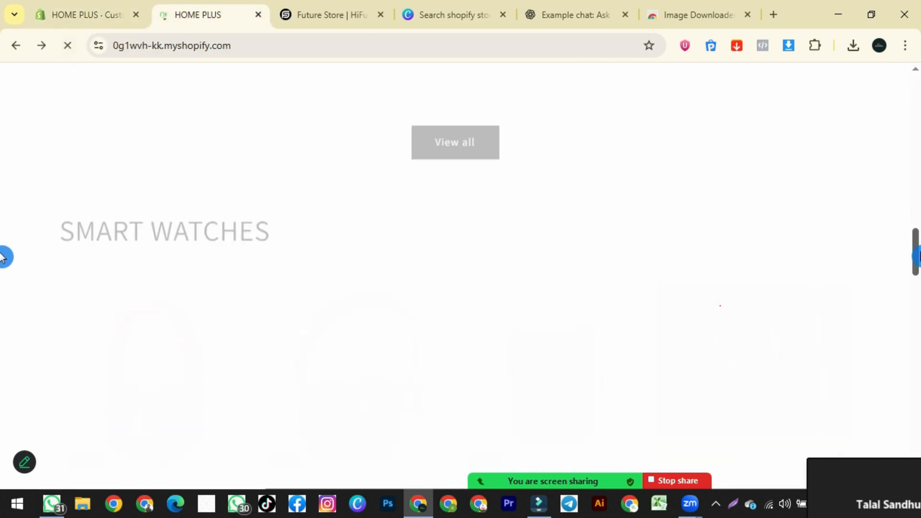
pyautogui.scroll(-20, 2, 379)
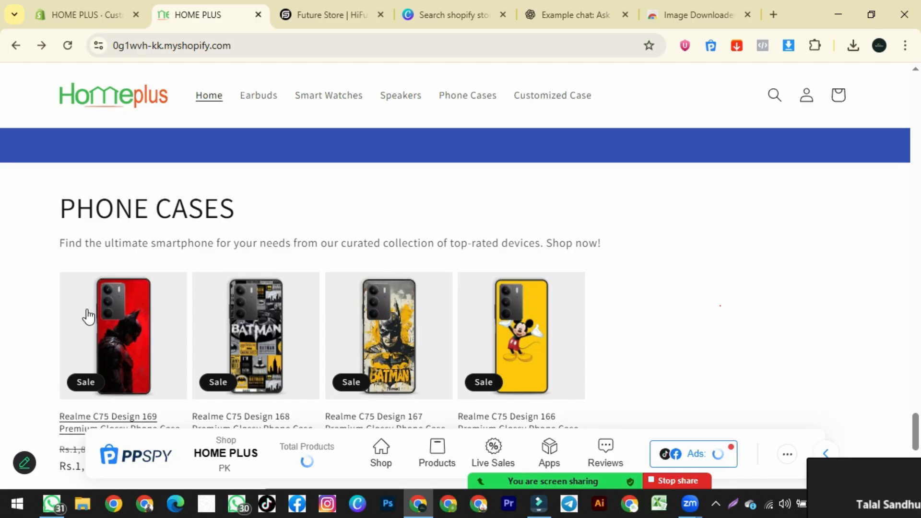
pyautogui.click(856, 308)
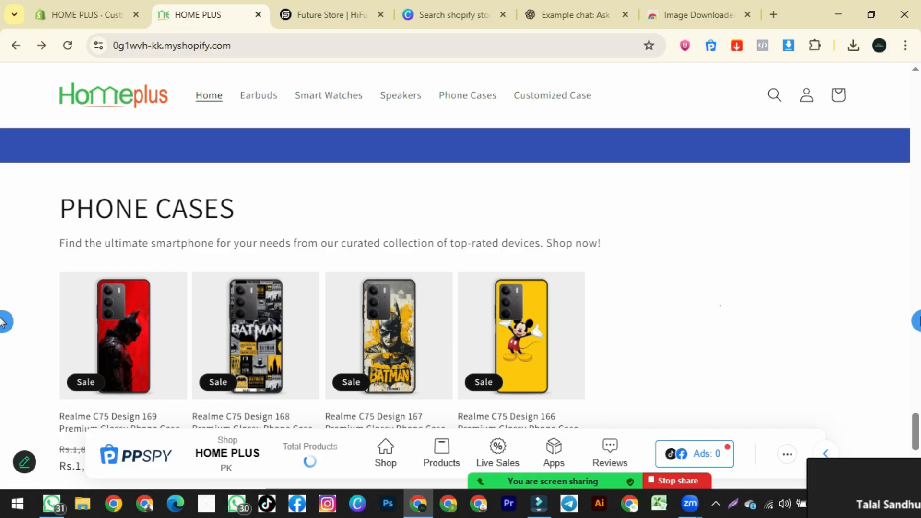
pyautogui.scroll(-5, 679, 339)
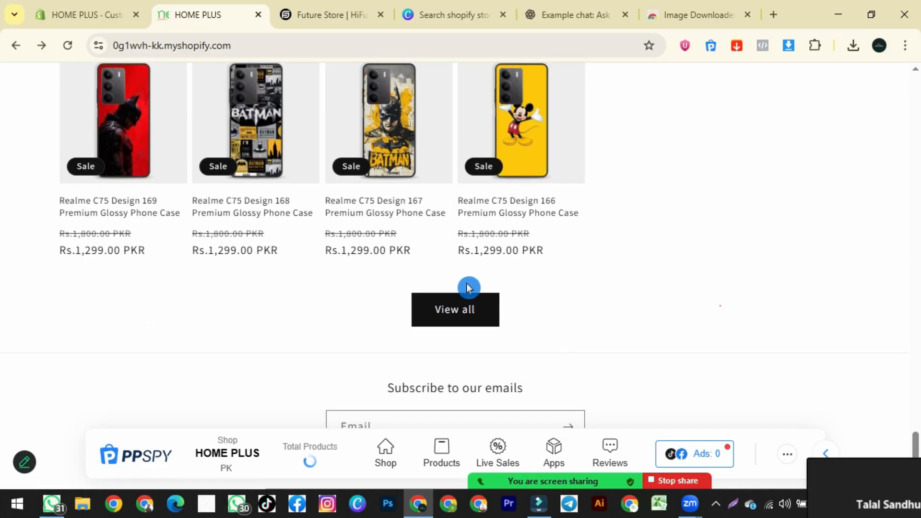
pyautogui.scroll(15, 2, 405)
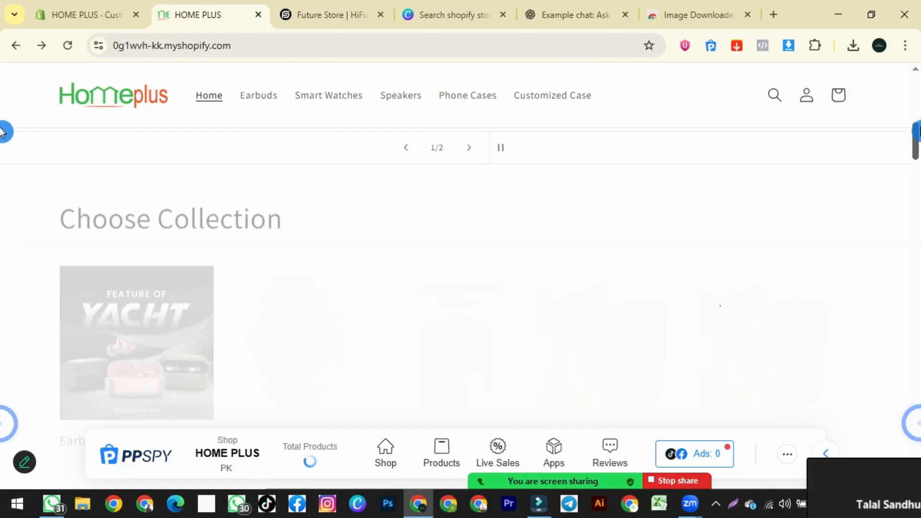
pyautogui.click(469, 247)
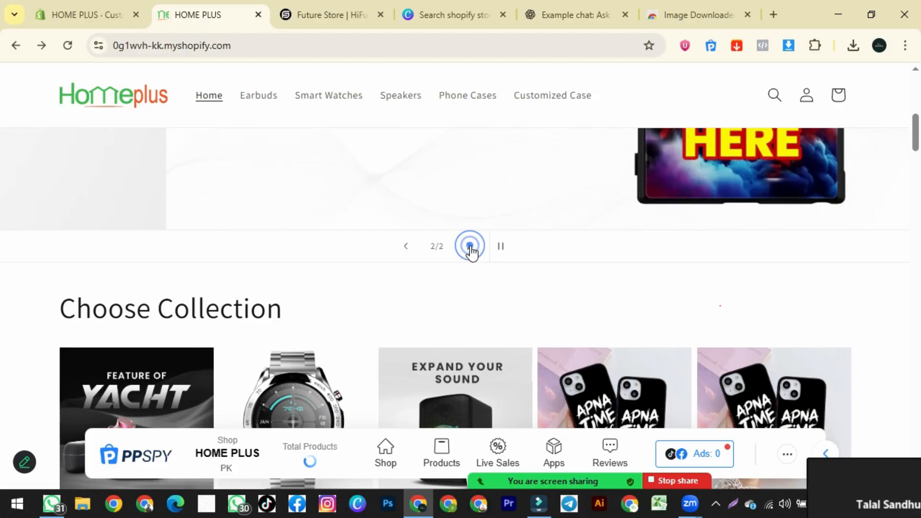
pyautogui.scroll(3, 466, 276)
pyautogui.click(469, 390)
# - Back in the theme editor, add another Featured collection section below PHONE CASES and assign it the Customized Case collection
pyautogui.hotkey('ctrl', 'shift', 'Tab')
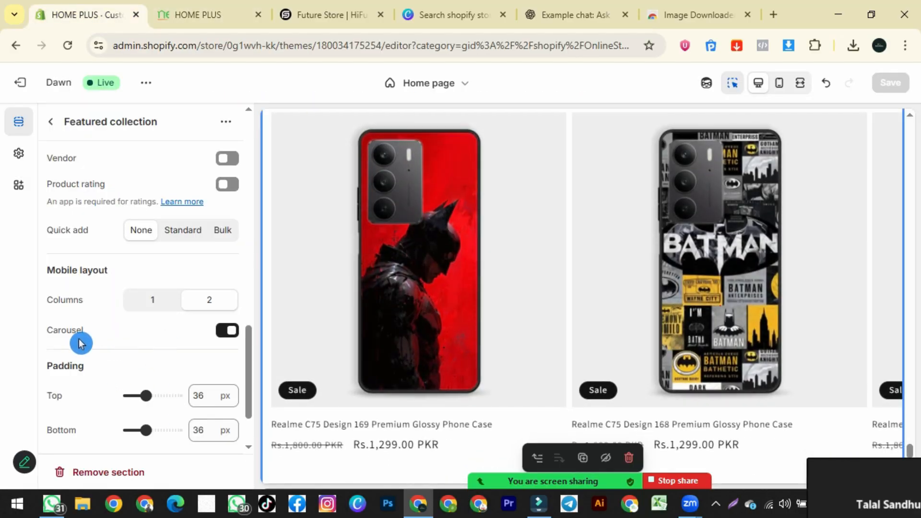
pyautogui.click(53, 123)
pyautogui.click(110, 386)
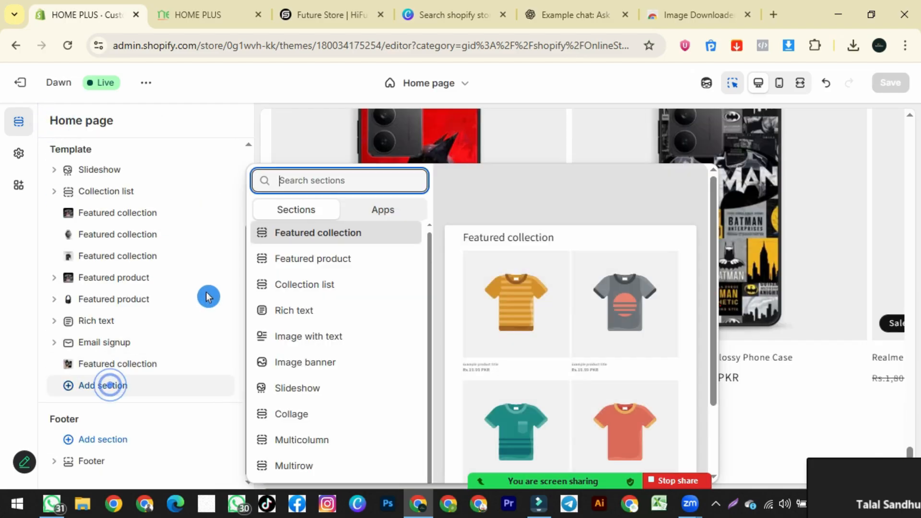
pyautogui.click(347, 234)
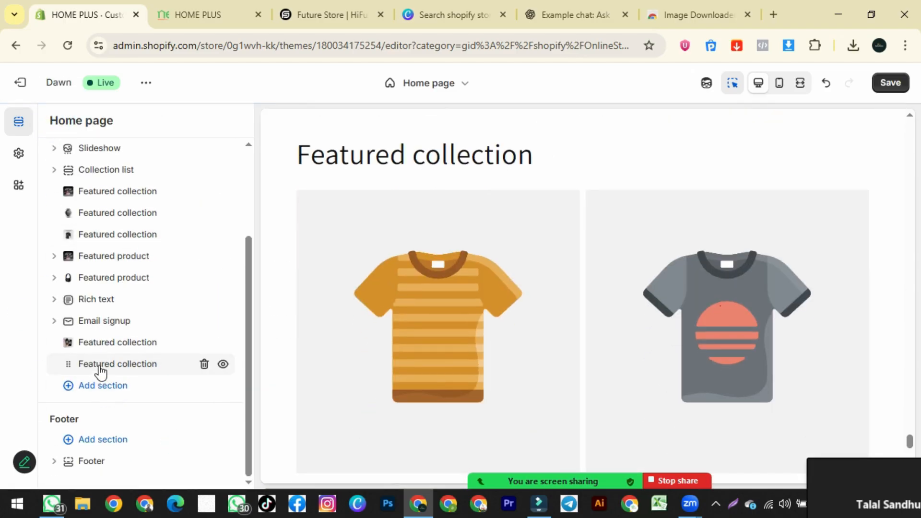
pyautogui.click(98, 365)
pyautogui.click(167, 164)
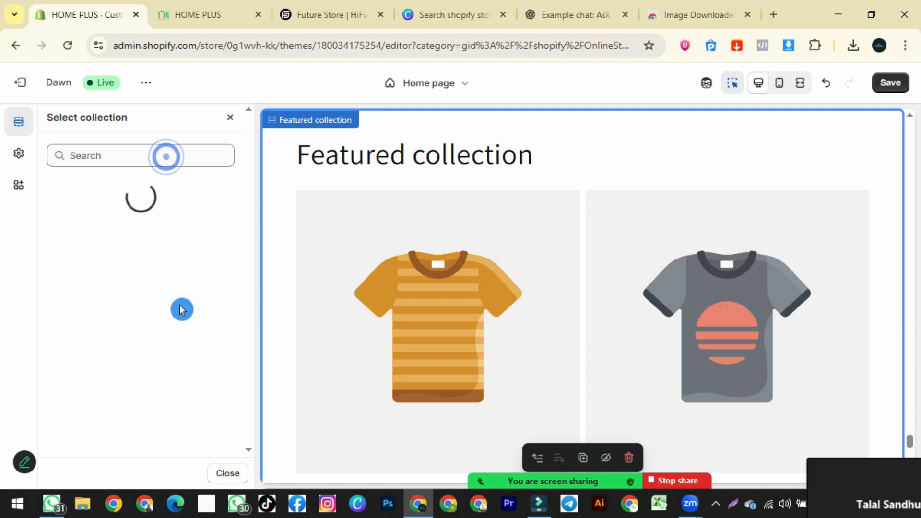
pyautogui.click(124, 204)
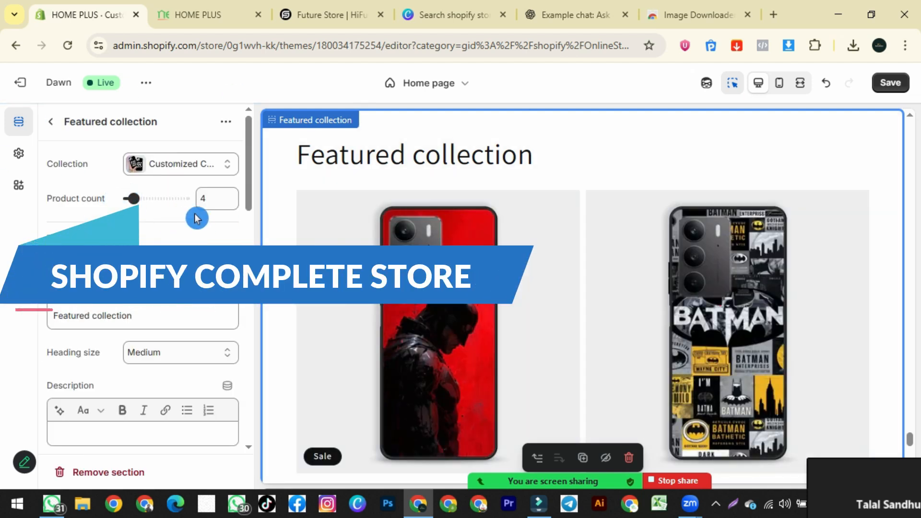
# - Set the new Featured collection section's product count to 6 and save the home page
pyautogui.doubleClick(204, 198)
pyautogui.write('6')
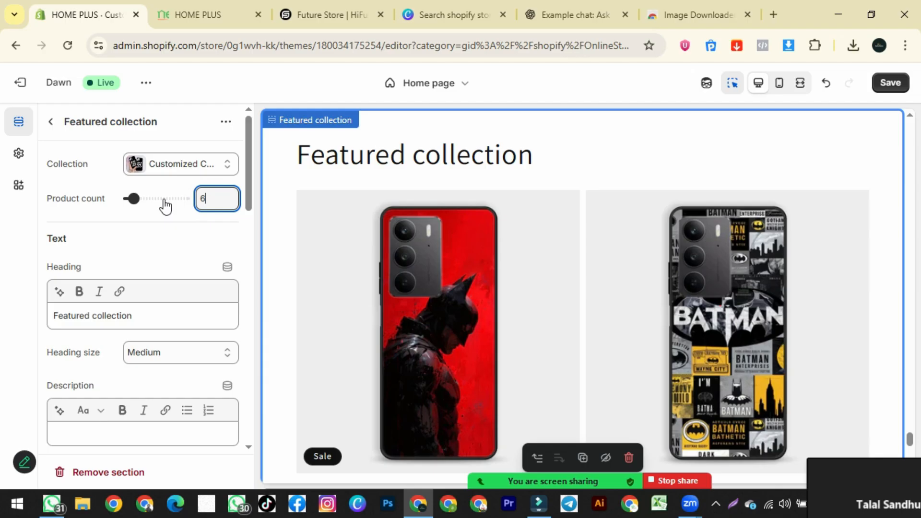
pyautogui.click(872, 81)
# - Reload the live HOME PLUS storefront and examine the new Featured collection section and the area down to the footer
pyautogui.click(159, 14)
pyautogui.click(68, 45)
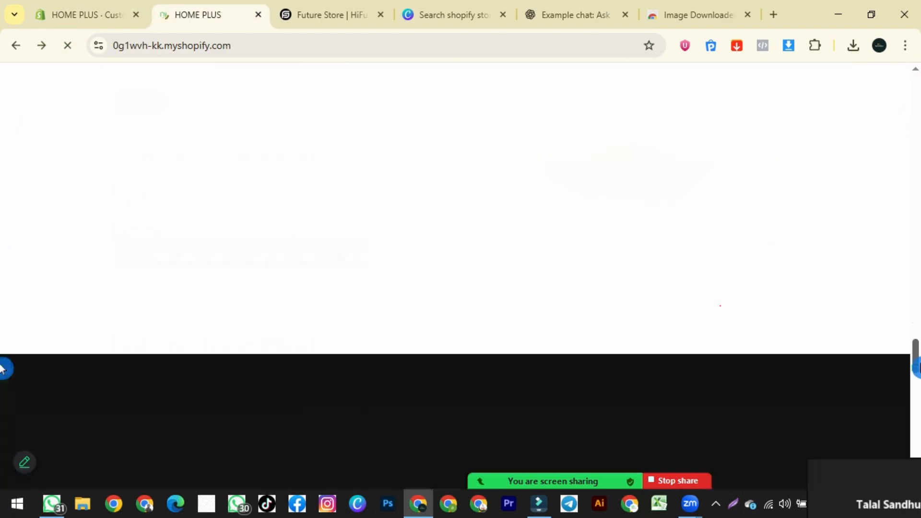
pyautogui.moveTo(916, 368); pyautogui.dragTo(917, 479)
pyautogui.scroll(4, 1, 479)
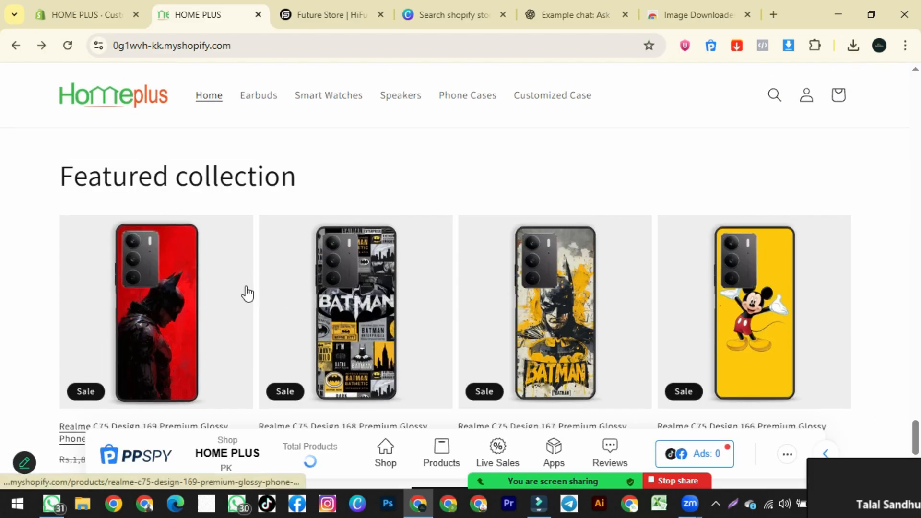
pyautogui.scroll(6, 247, 291)
pyautogui.scroll(-10, 343, 322)
pyautogui.click(691, 361)
# - Examine the Future Store reference page down to its footer and compare it with the HOME PLUS footer
pyautogui.hotkey('ctrl', 'Tab')
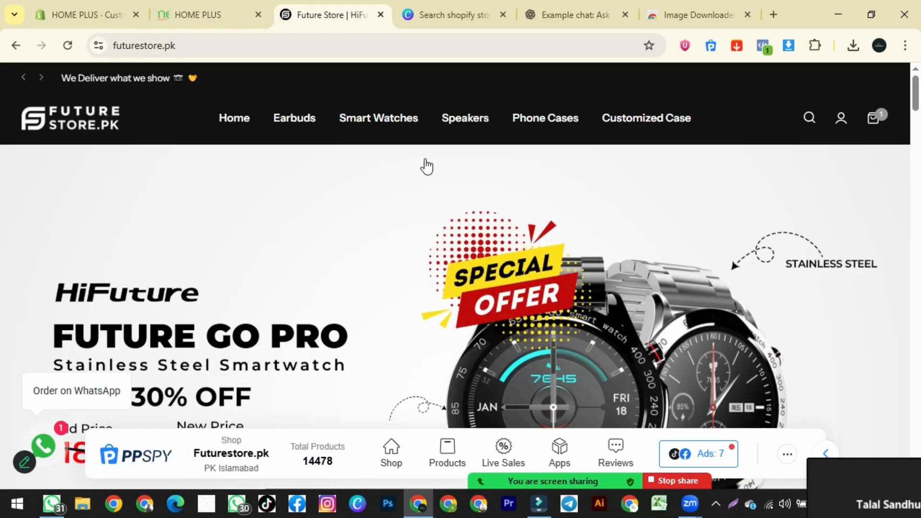
pyautogui.scroll(-15, 3, 141)
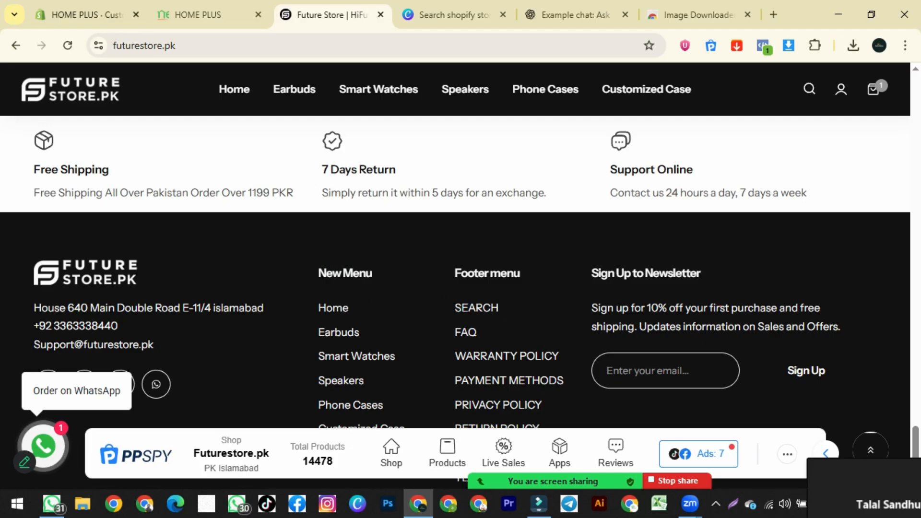
pyautogui.hotkey('ctrl', 'shift', 'Tab')
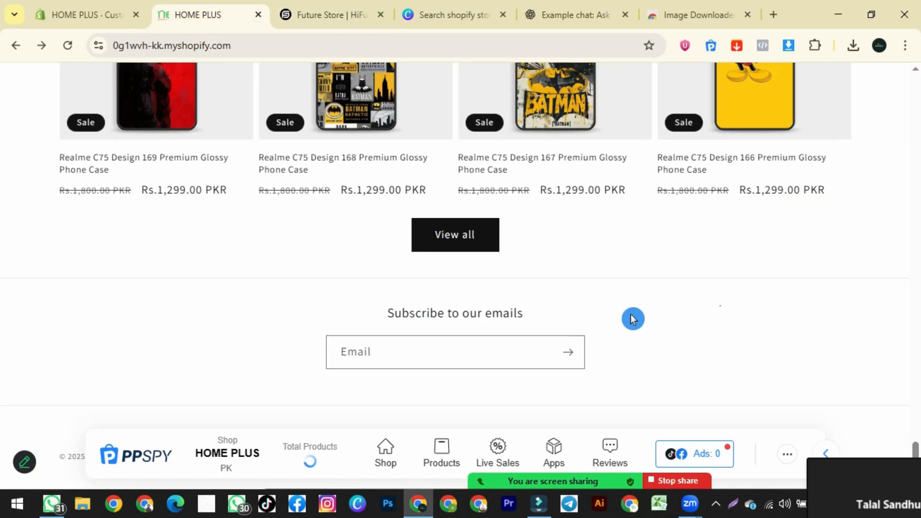
# - Back in the theme editor, change the Footer's color scheme to Scheme 4
pyautogui.hotkey('ctrl', 'shift', 'Tab')
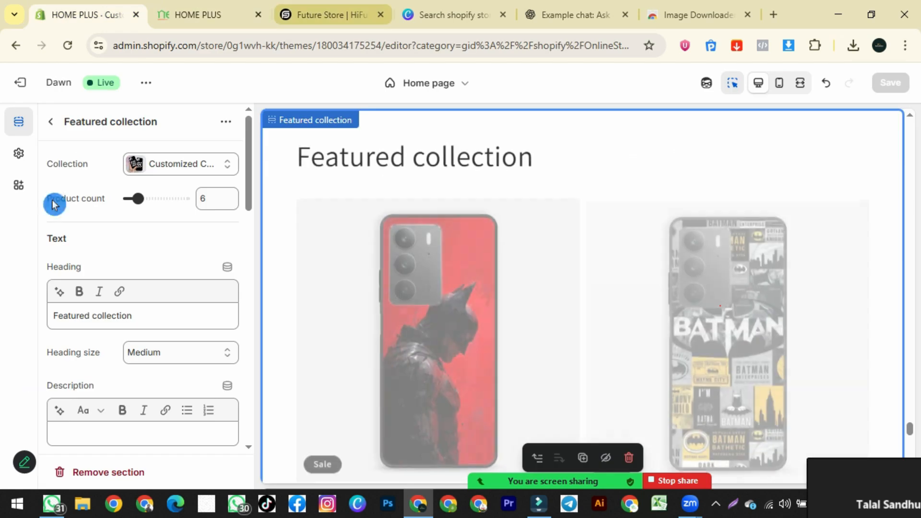
pyautogui.click(51, 124)
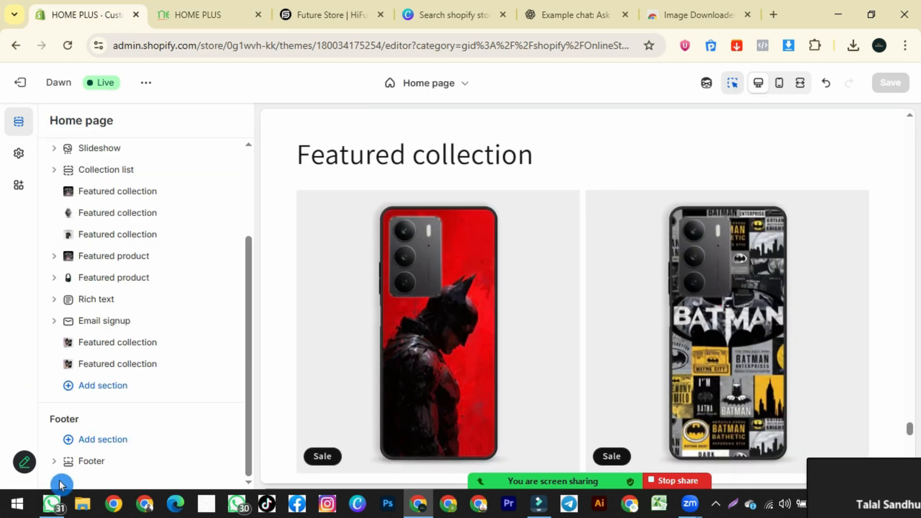
pyautogui.click(91, 462)
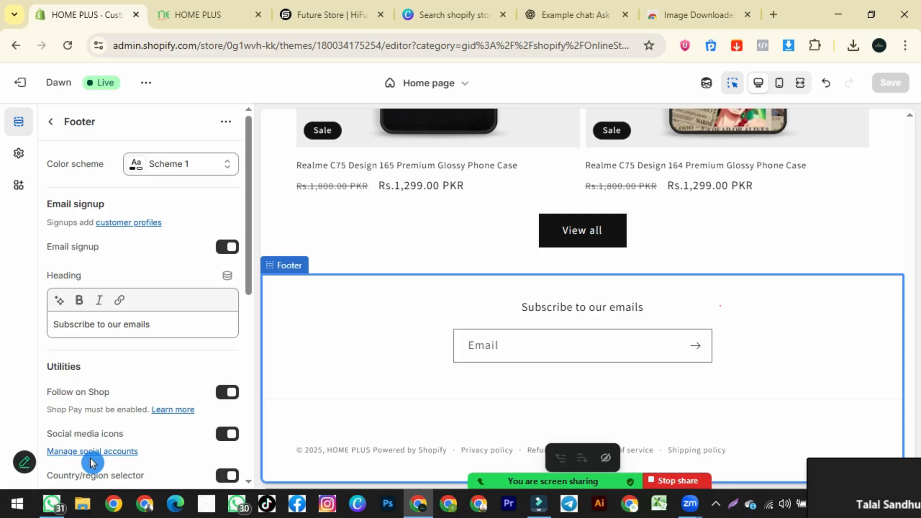
pyautogui.click(150, 171)
pyautogui.click(152, 313)
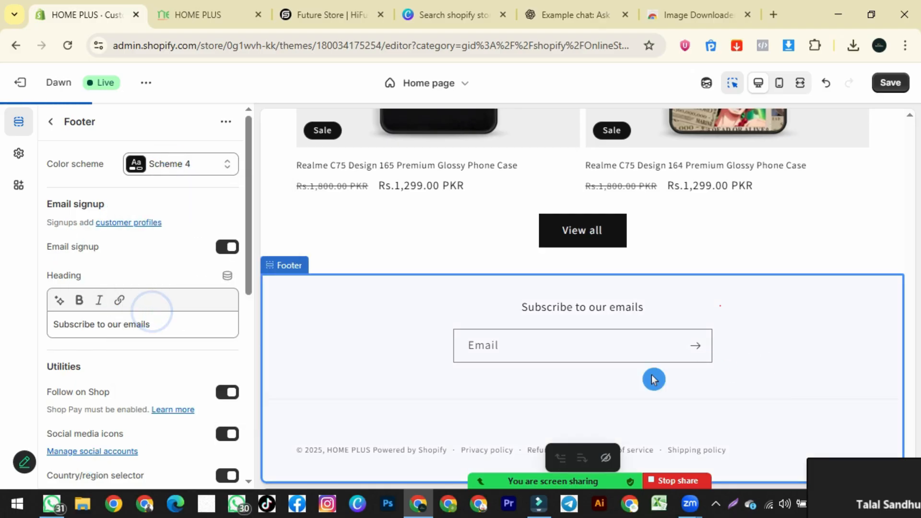
# - Add a Menu block to the Footer
pyautogui.click(51, 123)
pyautogui.click(107, 462)
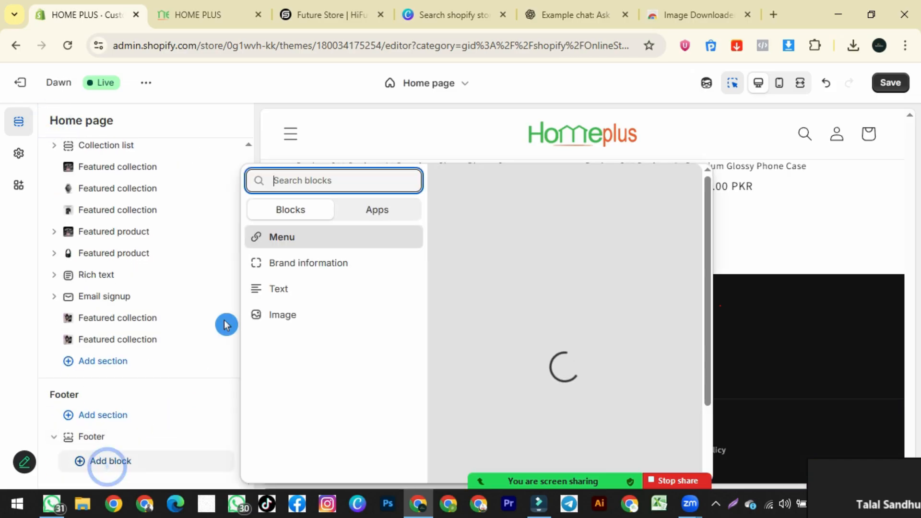
pyautogui.click(332, 240)
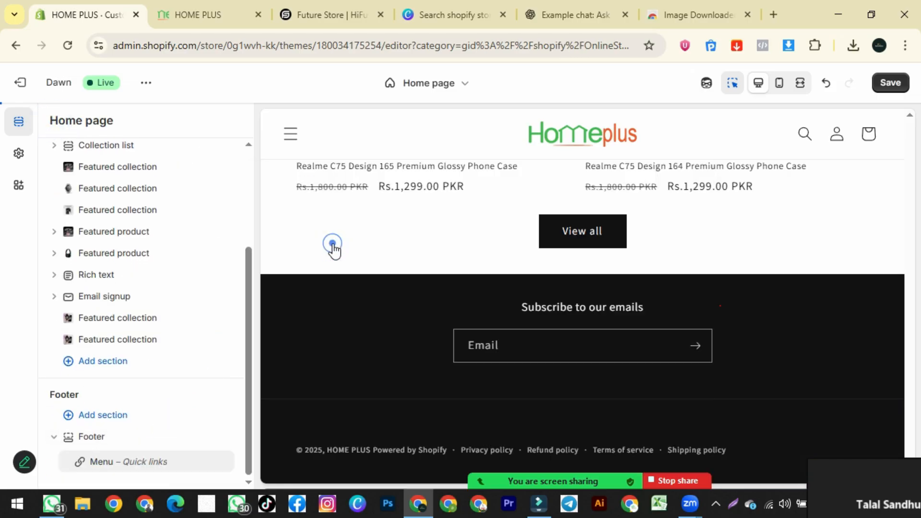
# - Check the heading and assigned menu options of the Footer's existing Quick links menu block
pyautogui.click(129, 465)
pyautogui.click(165, 250)
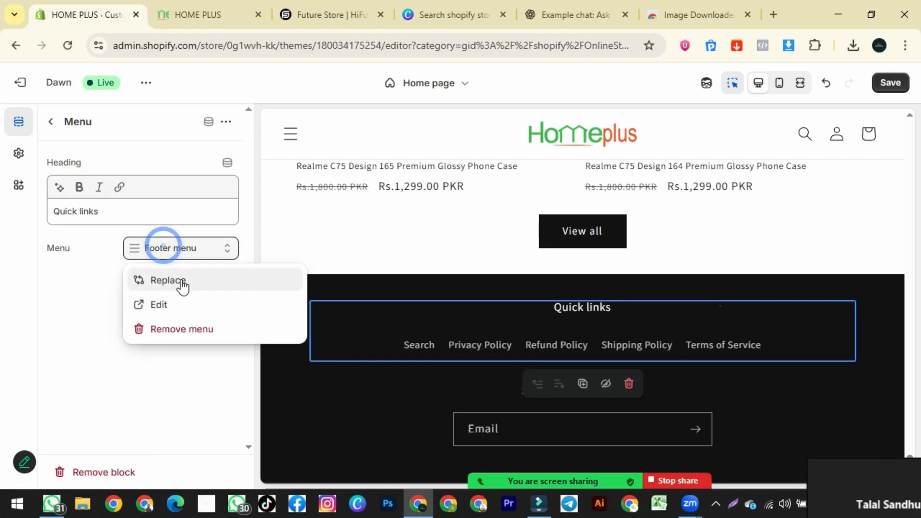
pyautogui.click(58, 122)
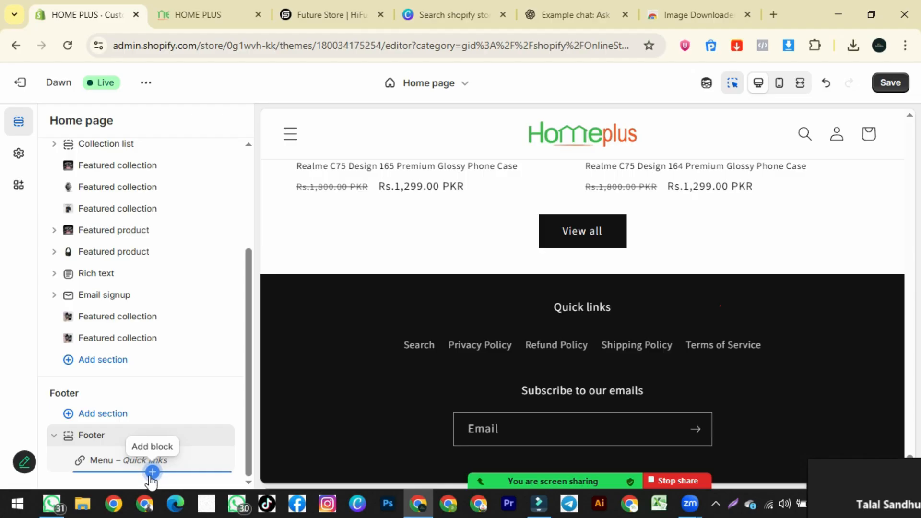
# - Add a second Menu block to the Footer and replace its menu with Main menu
pyautogui.click(152, 472)
pyautogui.click(328, 244)
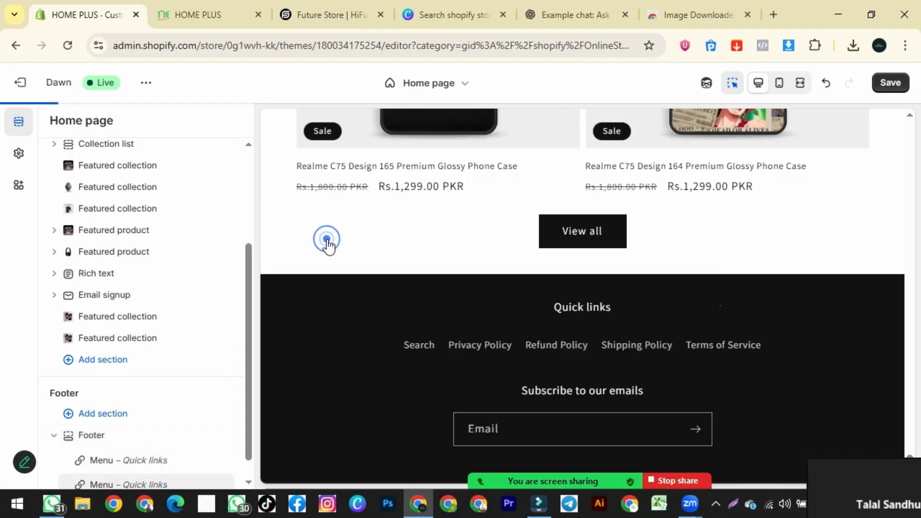
pyautogui.click(103, 473)
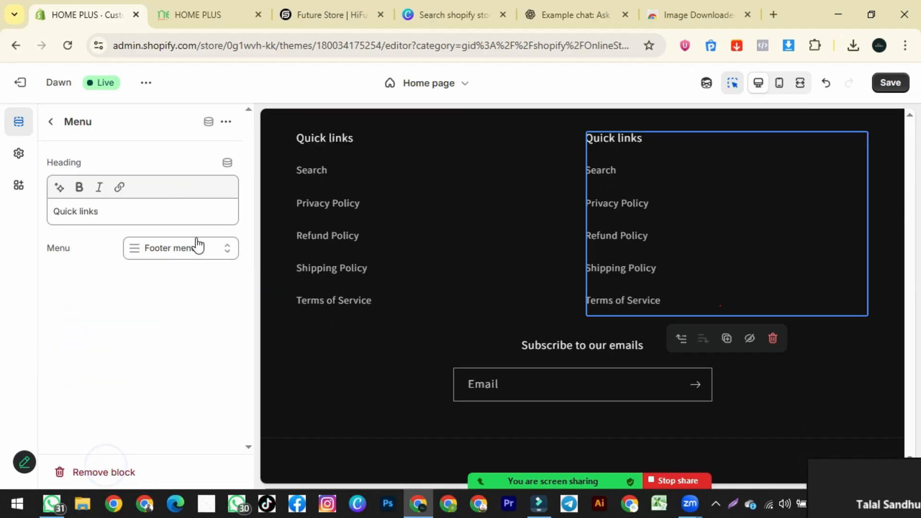
pyautogui.click(196, 246)
pyautogui.click(201, 282)
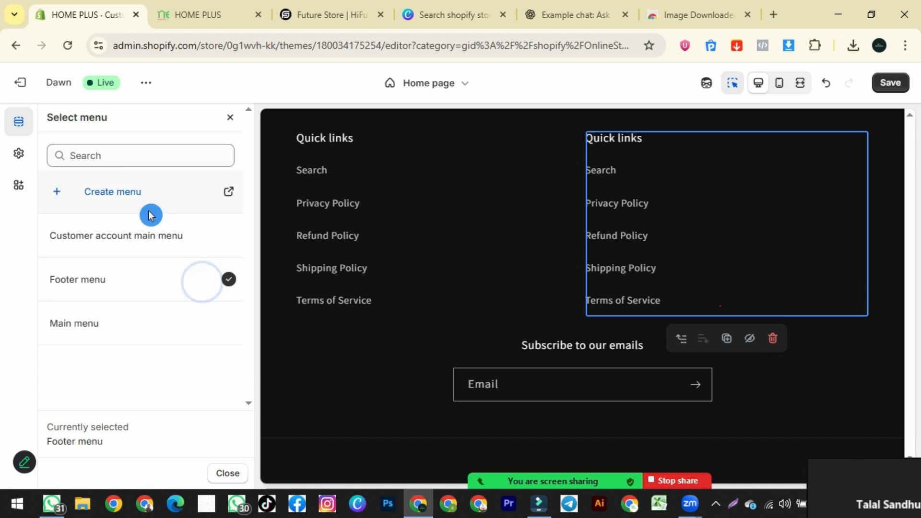
pyautogui.click(99, 325)
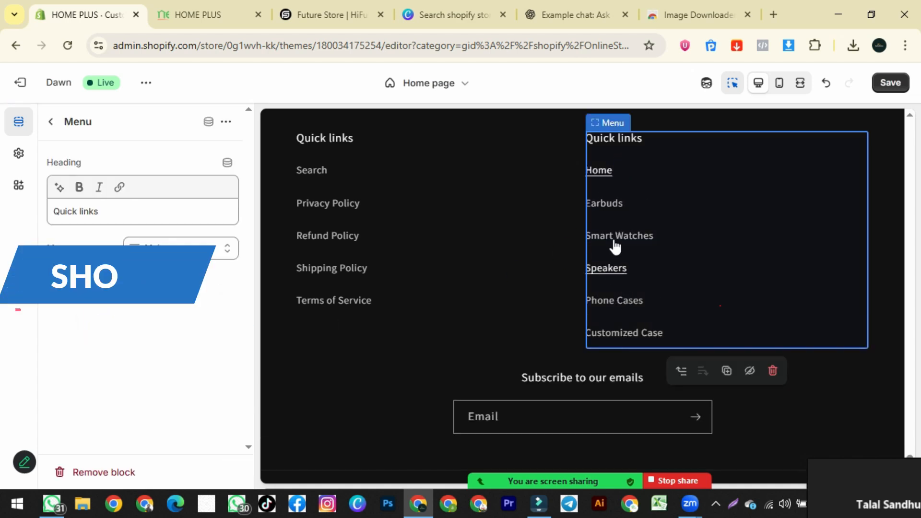
# - Consult the Future Store reference footer and add a Brand information block to the HOME PLUS Footer
pyautogui.click(288, 16)
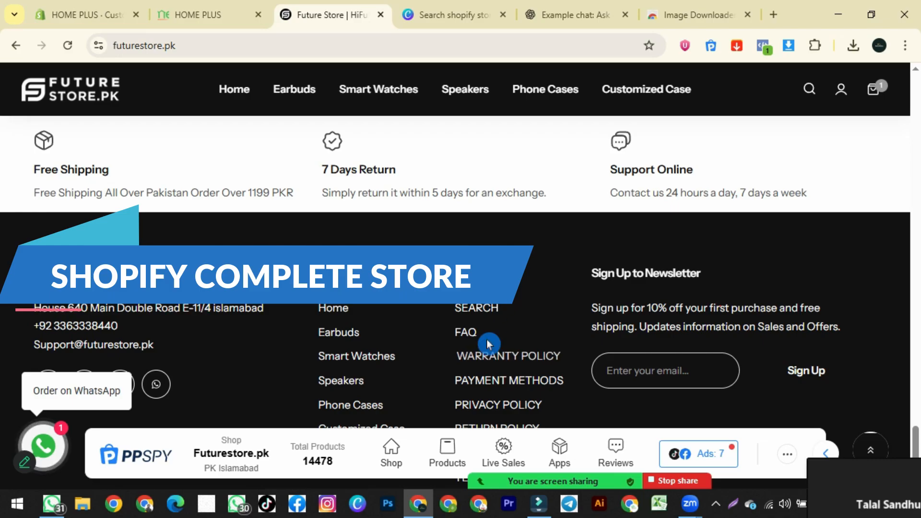
pyautogui.click(81, 14)
pyautogui.click(50, 124)
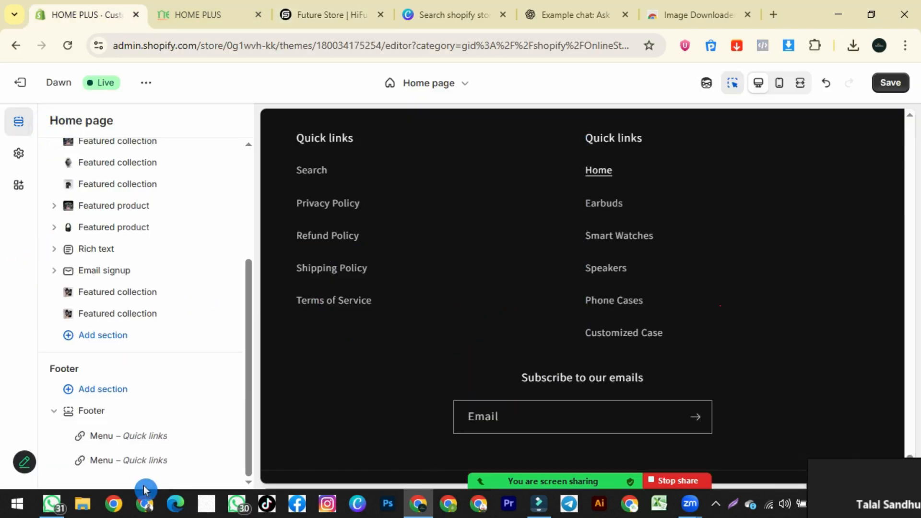
pyautogui.click(152, 471)
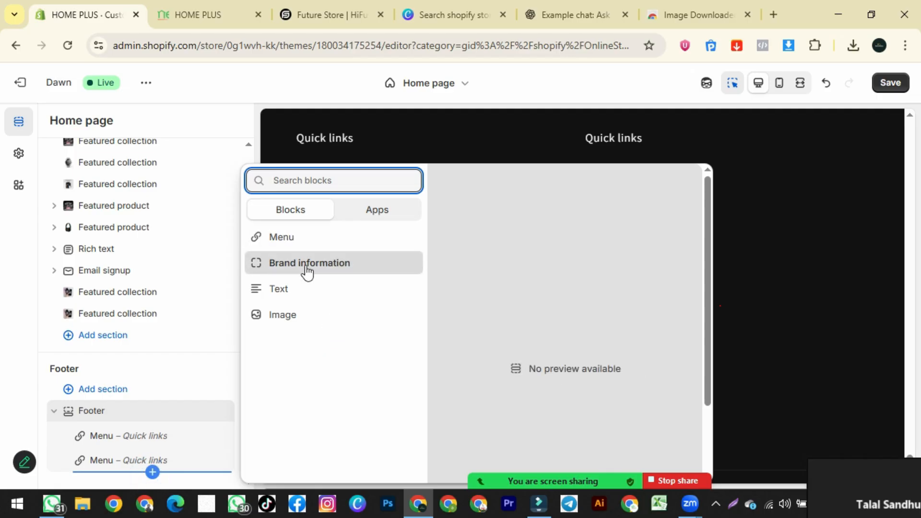
pyautogui.click(325, 273)
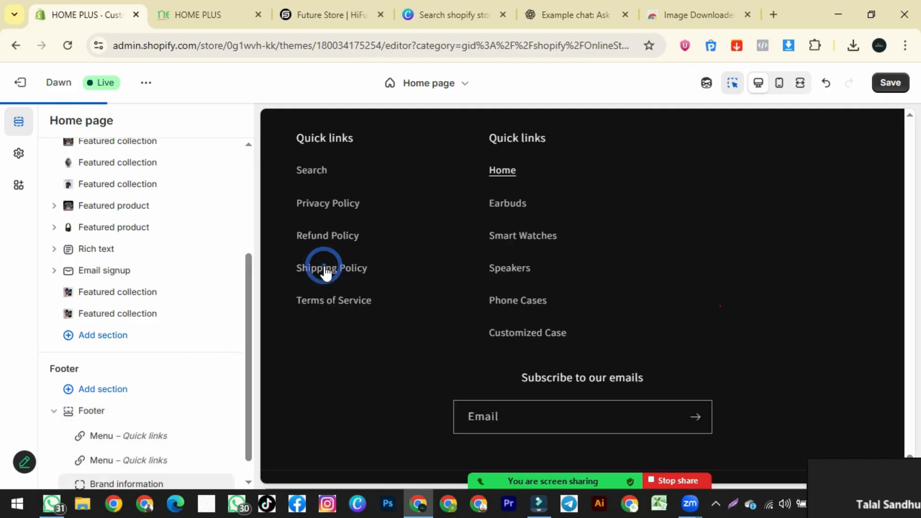
# - Recheck the reference footer and set the Brand information headline to "HOME PLUS VISION" in the theme settings
pyautogui.click(320, 15)
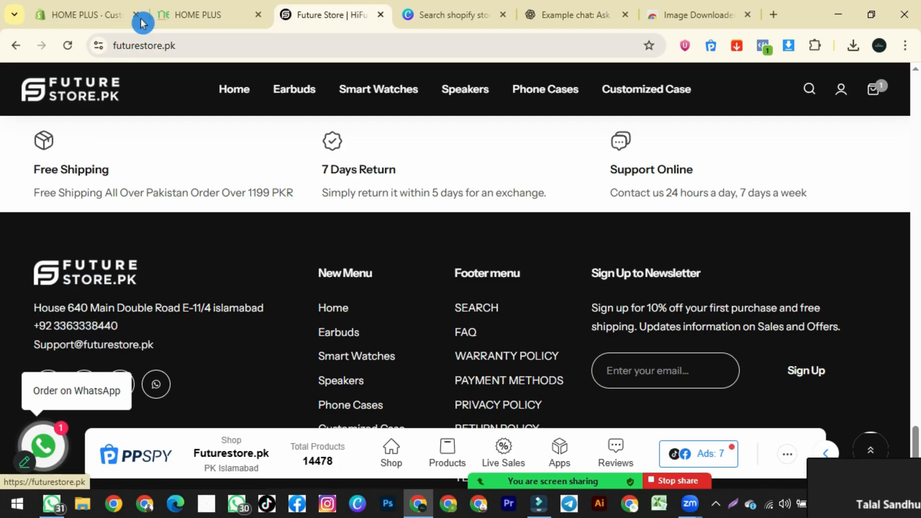
pyautogui.click(104, 22)
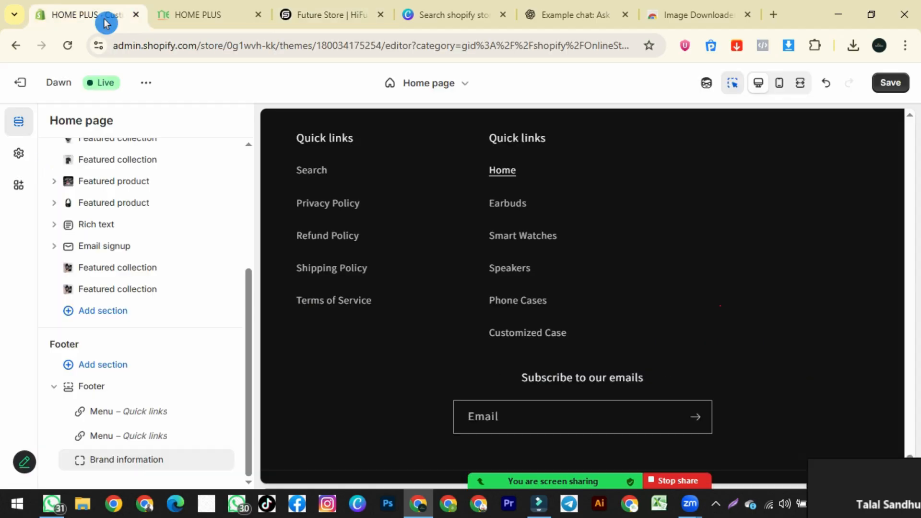
pyautogui.click(114, 461)
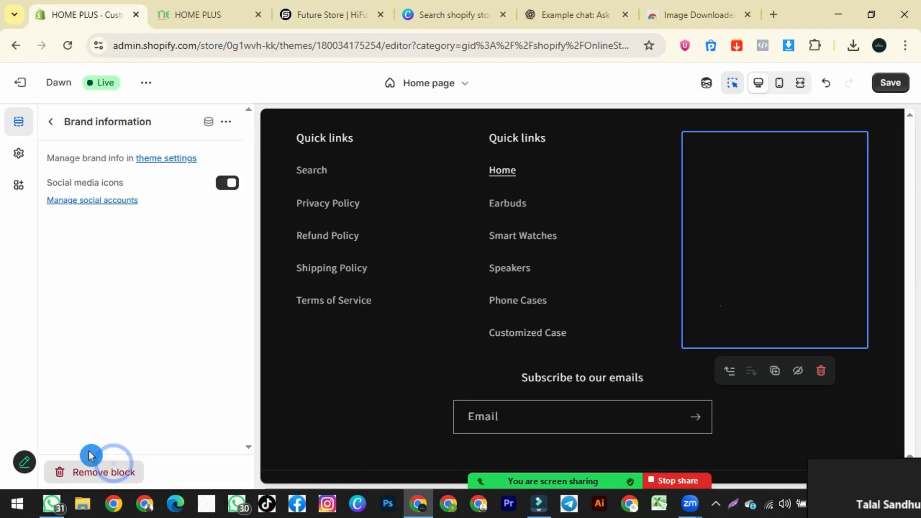
pyautogui.click(175, 159)
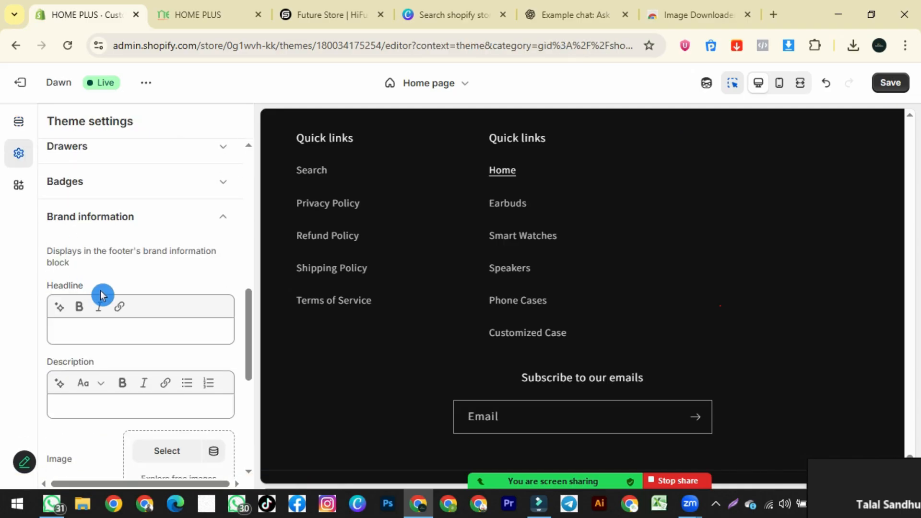
pyautogui.scroll(-1, 96, 337)
pyautogui.scroll(1, 113, 329)
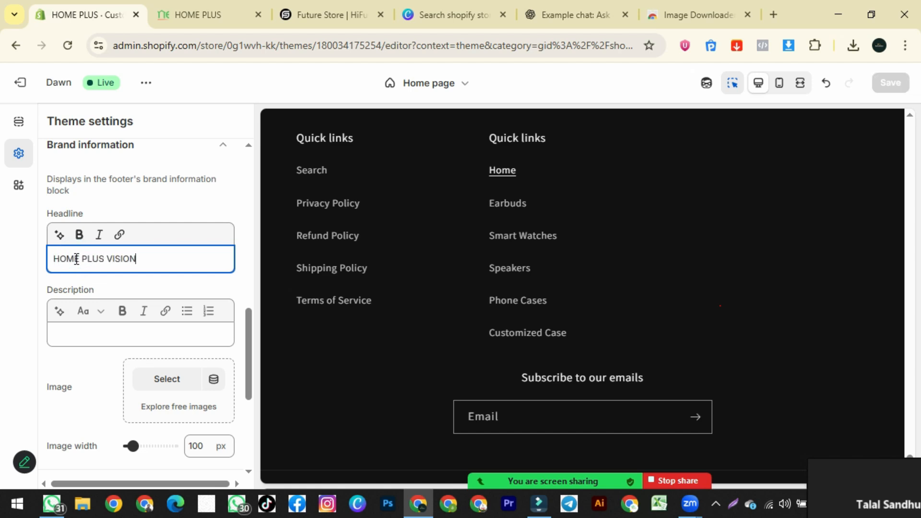
# - Generate a brand description from the prompt "HOME PLUS VISION" and insert the suggestion beginning "Enhance the aesthetic appeal and functionality of your home"
pyautogui.moveTo(153, 262); pyautogui.dragTo(89, 255)
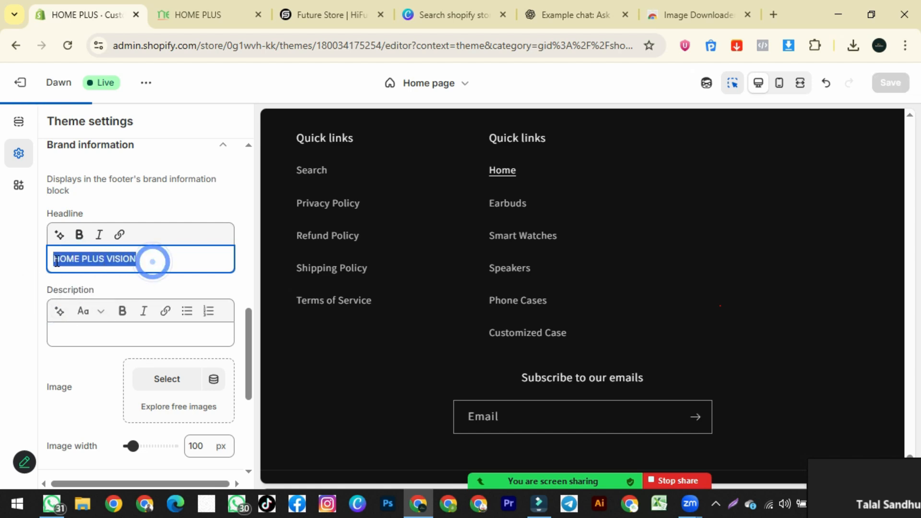
pyautogui.click(60, 311)
pyautogui.write('HOME PLUS VISION')
pyautogui.click(524, 413)
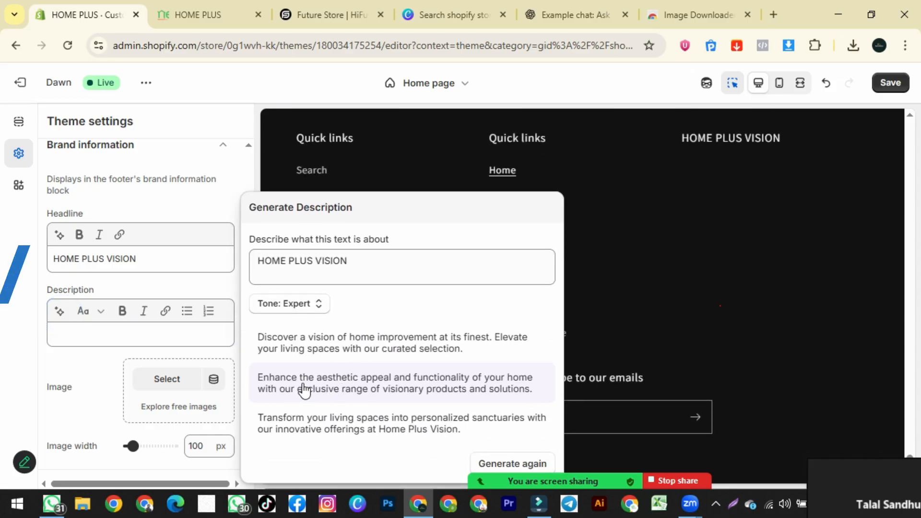
pyautogui.click(304, 389)
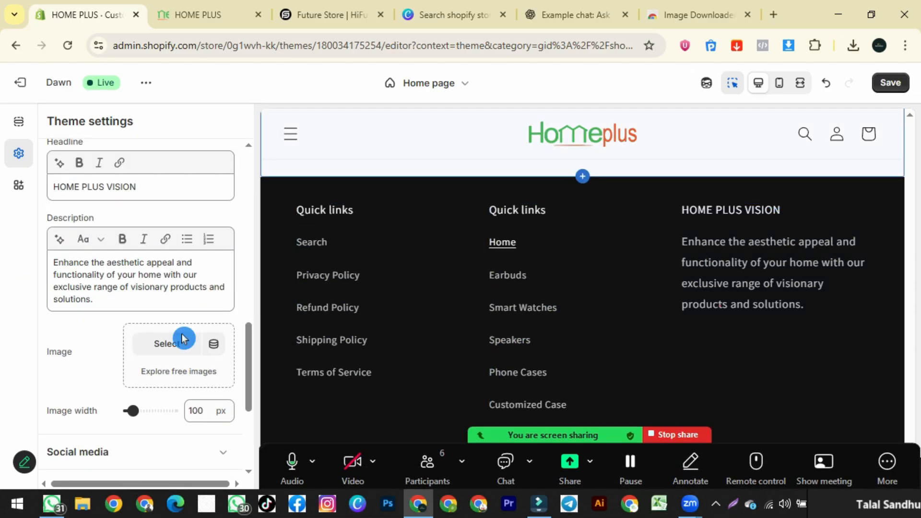
# - Set the Brand information image to png_logo and save the theme changes
pyautogui.click(157, 349)
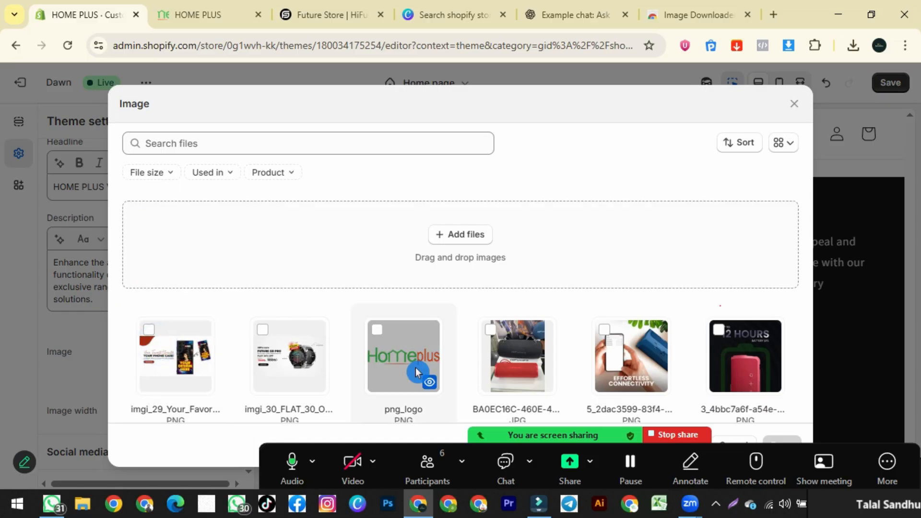
pyautogui.scroll(-5, 406, 355)
pyautogui.click(779, 443)
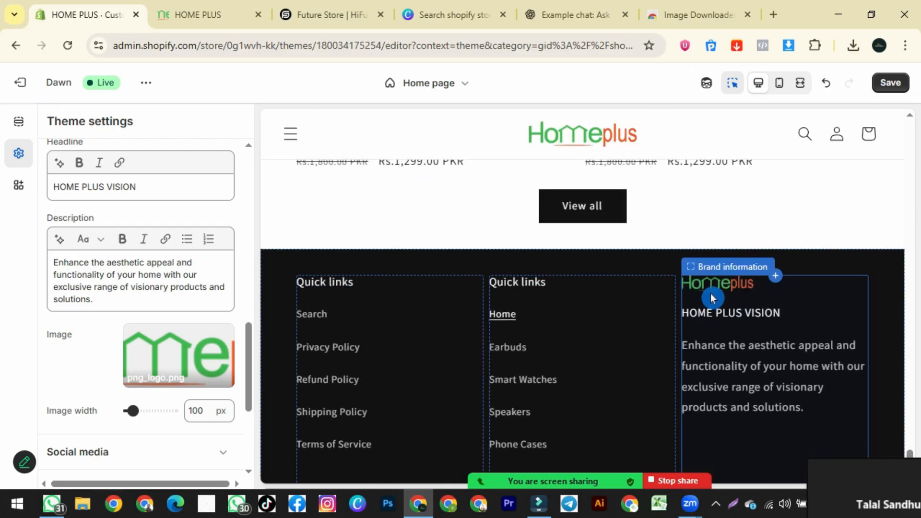
pyautogui.click(890, 83)
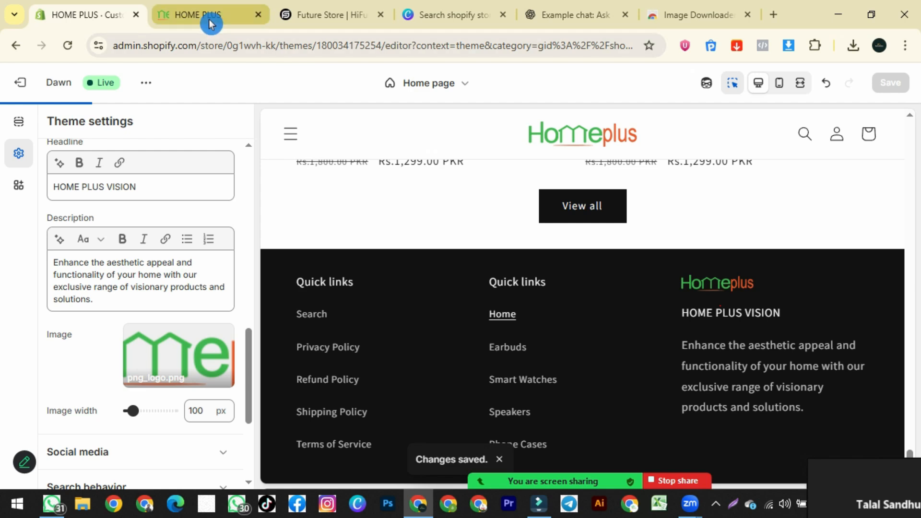
# - Reload the live HOME PLUS storefront, view its Speakers collection page and return to the home page
pyautogui.click(204, 18)
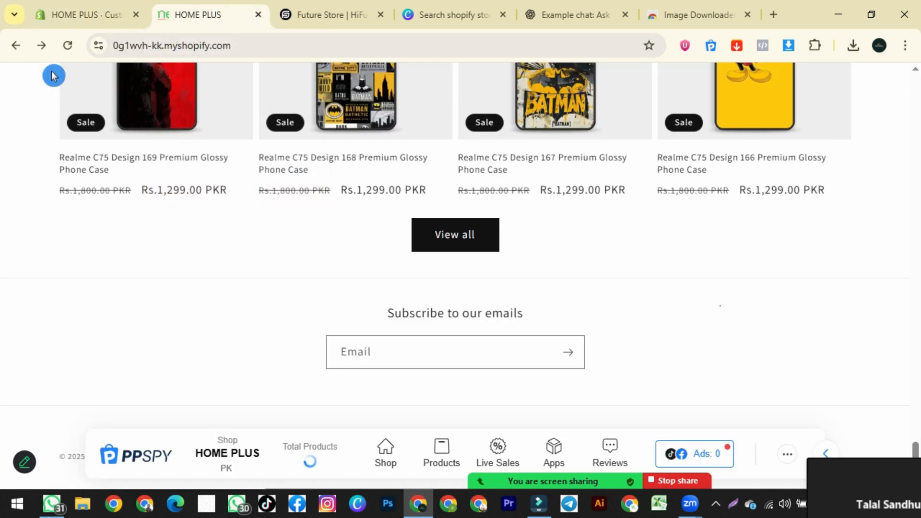
pyautogui.click(68, 45)
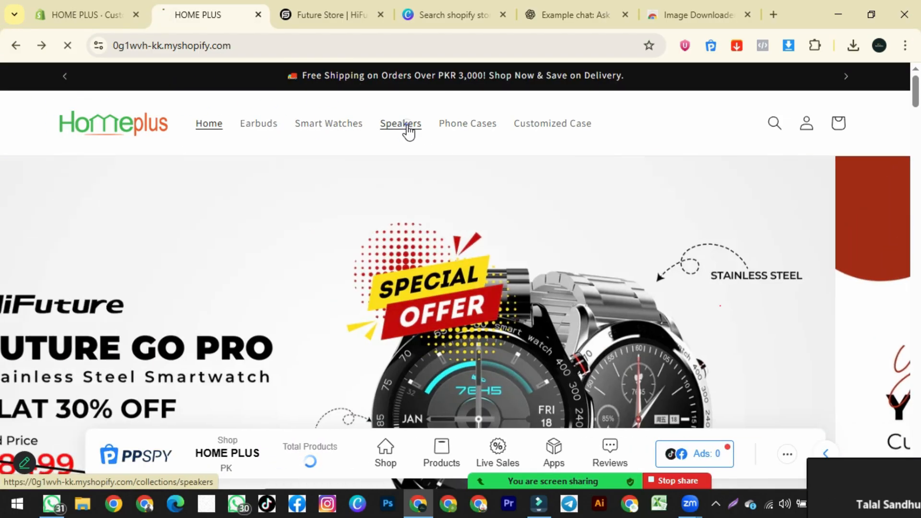
pyautogui.click(406, 124)
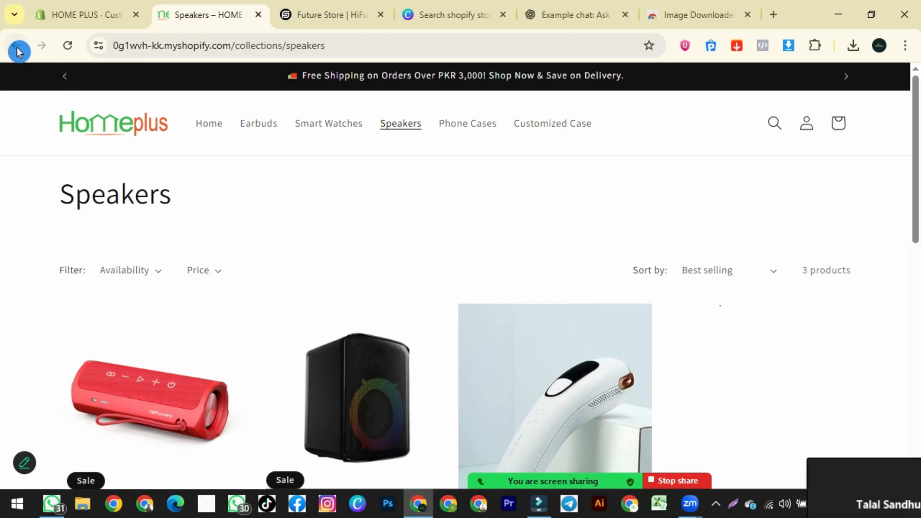
pyautogui.click(18, 51)
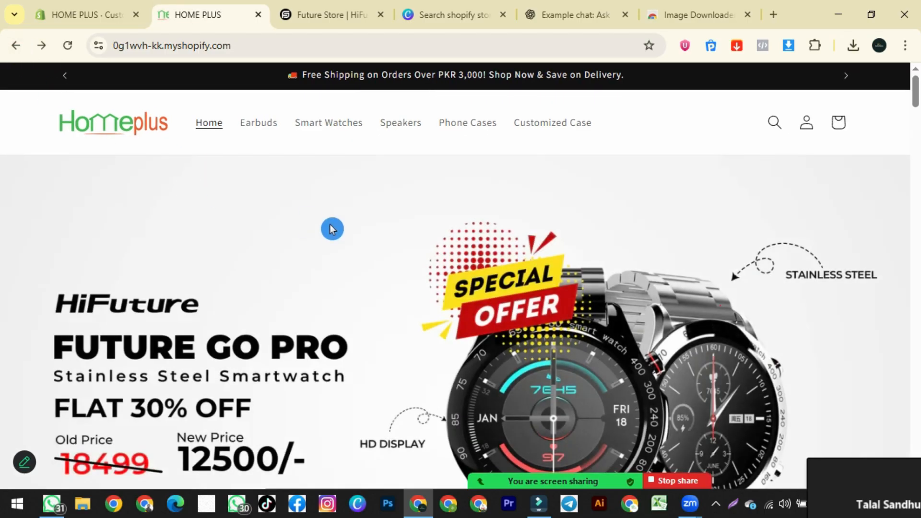
# - Review the live home page sections from the collection list down through the featured products, email signup and phone cases
pyautogui.scroll(-15, 418, 243)
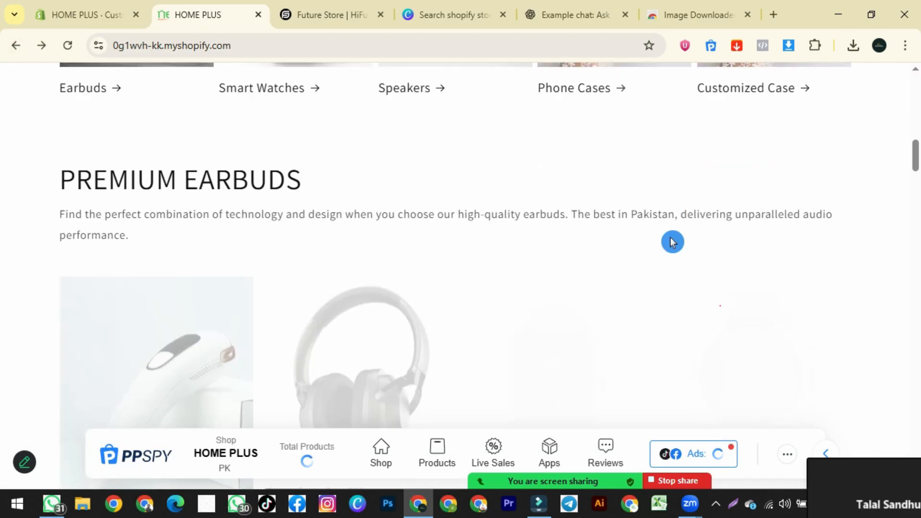
pyautogui.scroll(-10, 672, 241)
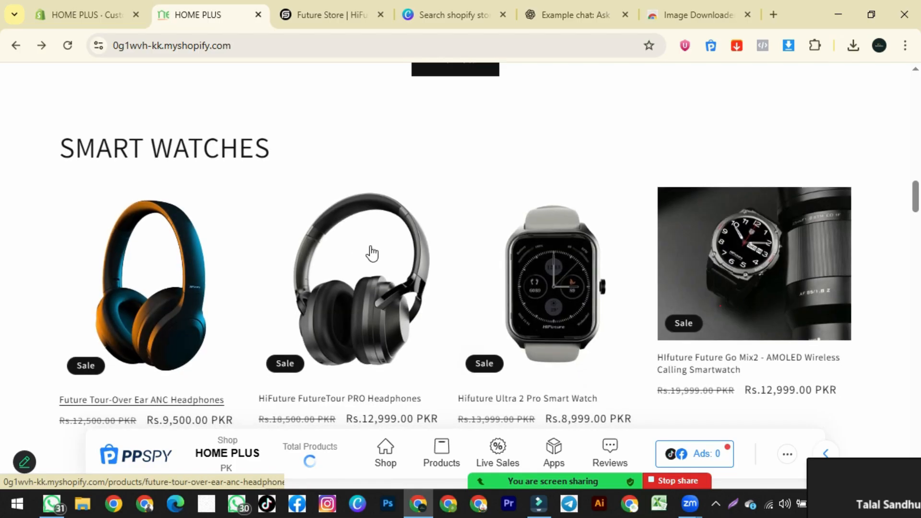
pyautogui.scroll(-15, 372, 252)
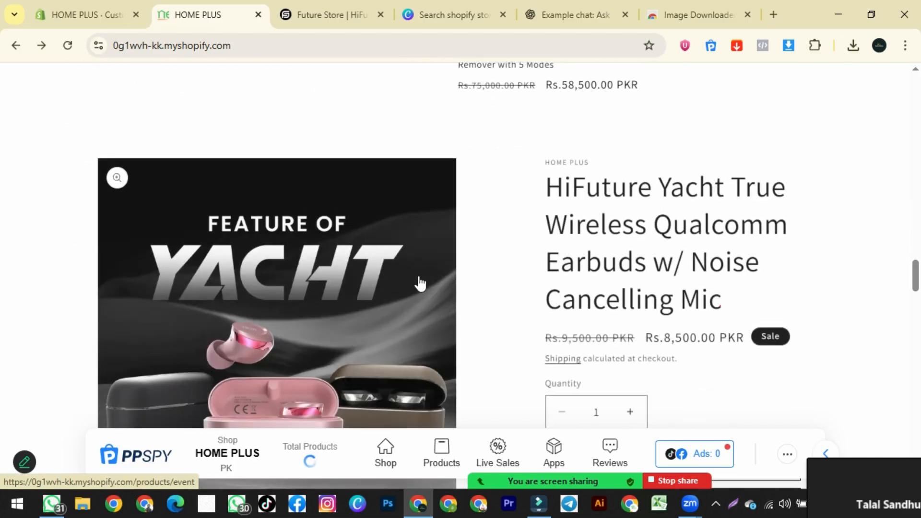
pyautogui.scroll(-3, 528, 250)
pyautogui.scroll(-14, 462, 285)
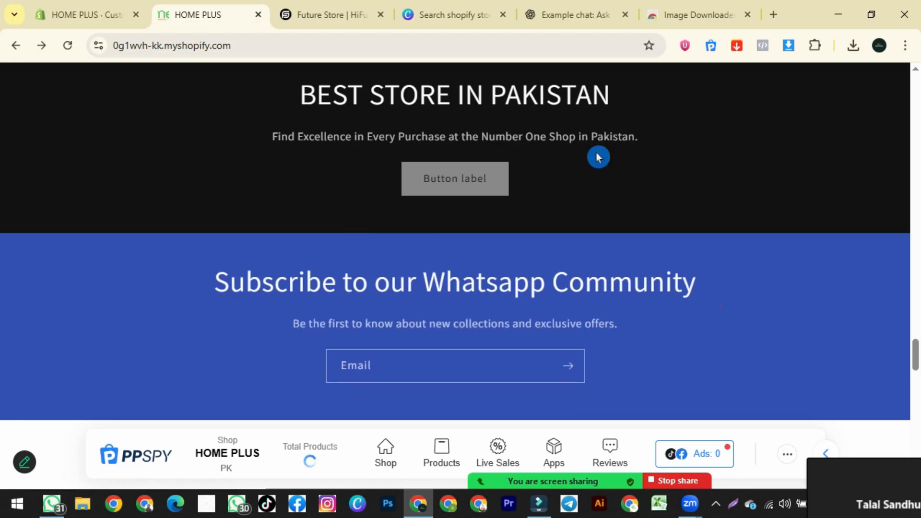
pyautogui.scroll(-1, 413, 292)
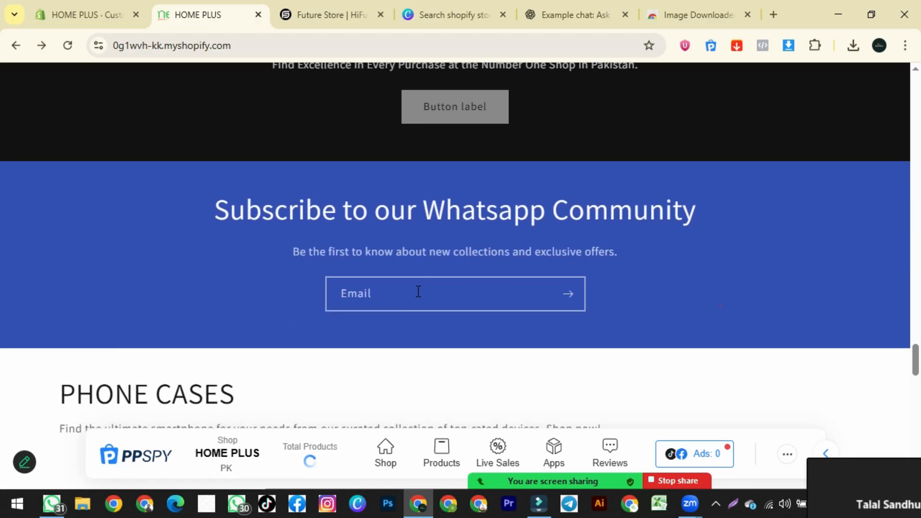
pyautogui.scroll(-4, 459, 233)
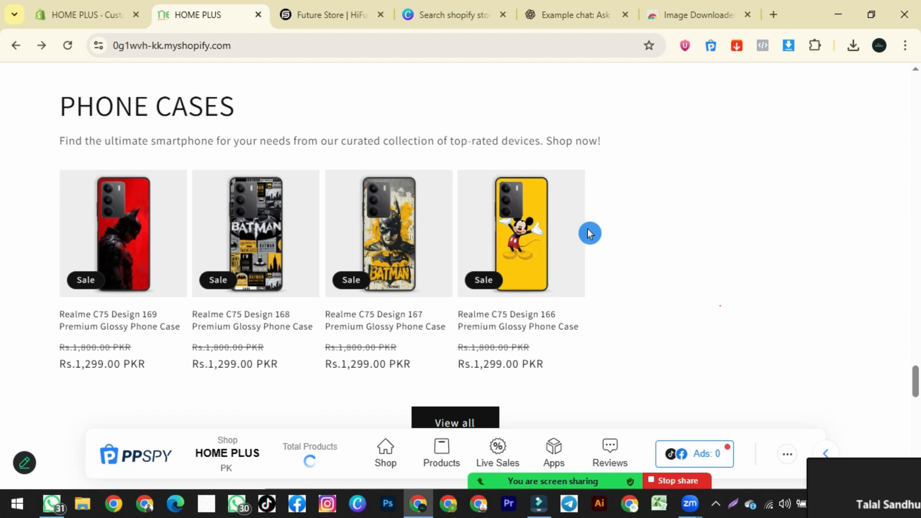
pyautogui.scroll(-5, 555, 243)
pyautogui.scroll(-10, 661, 255)
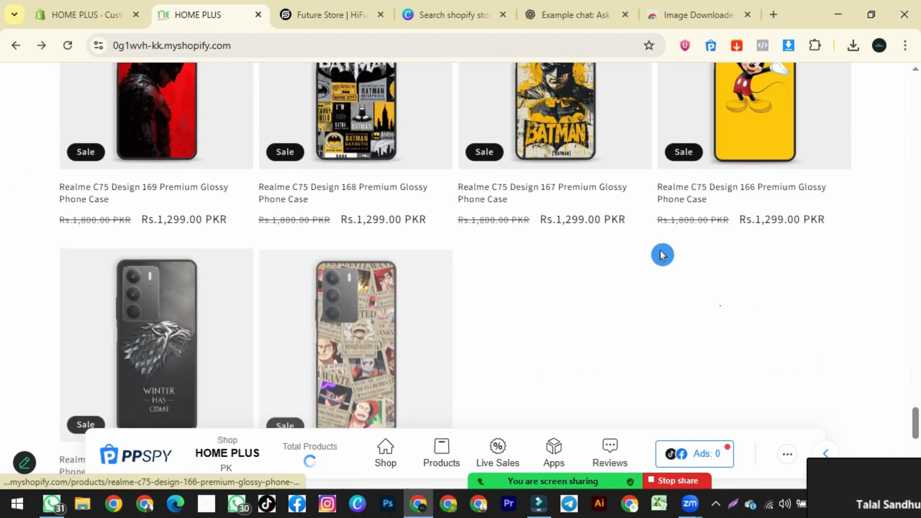
# - Return to the start of the live home page, dismiss the Zoom upgrade pop-up and look over the slideshow banner
pyautogui.scroll(20, 278, 221)
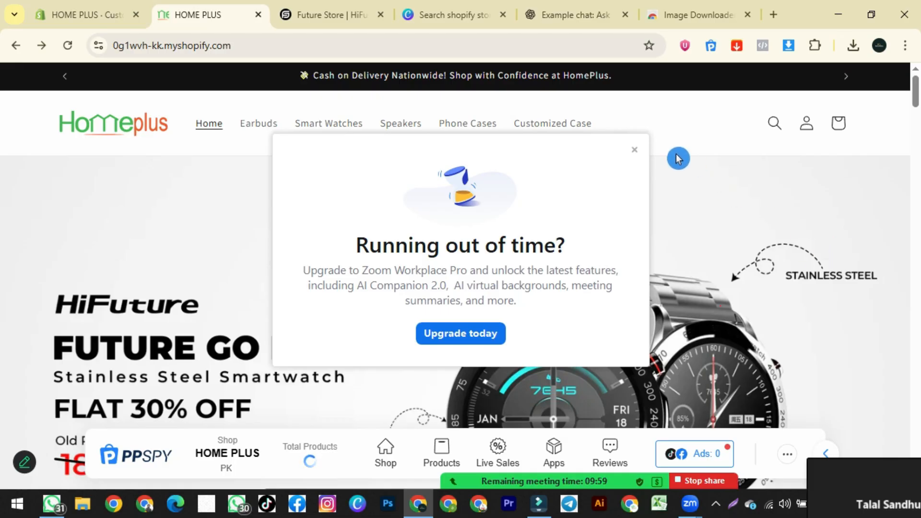
pyautogui.click(636, 154)
pyautogui.scroll(-5, 440, 218)
pyautogui.scroll(5, 456, 233)
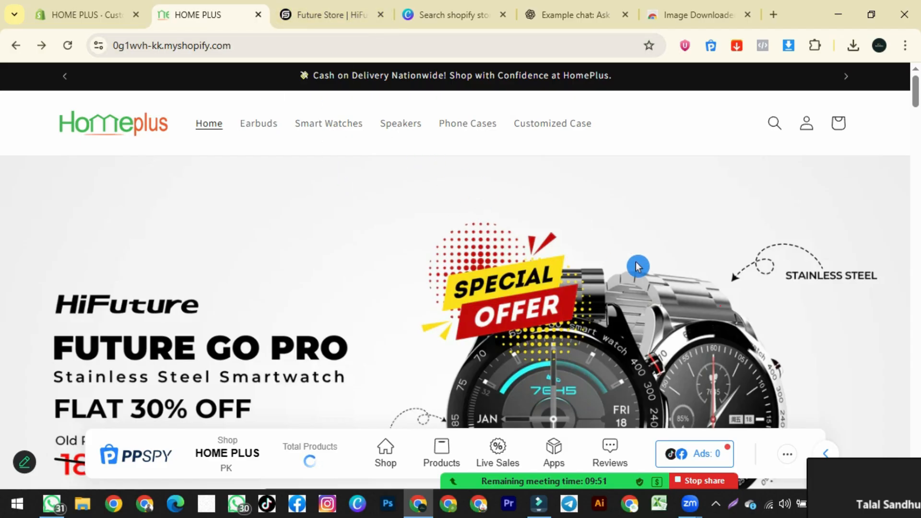
pyautogui.scroll(-2, 652, 267)
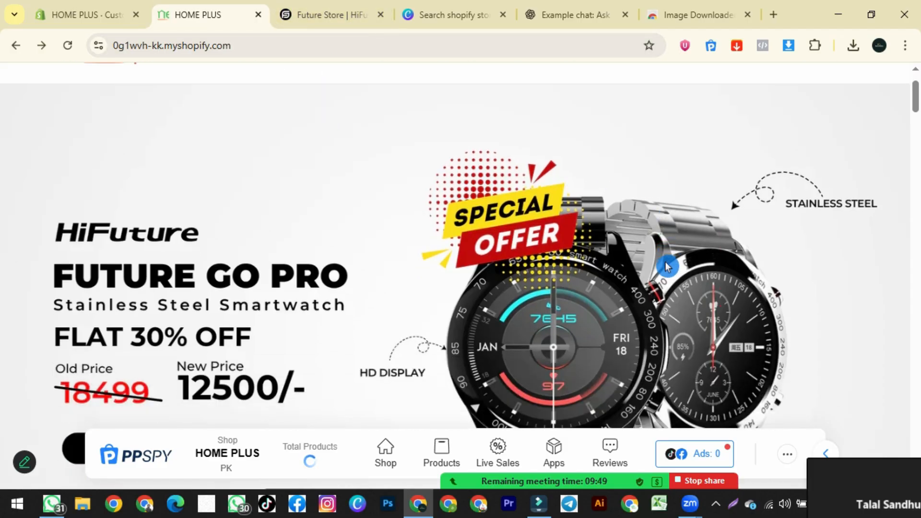
# - Glance at the Future Store footer, then open the FutureTour PRO Headphones from the live HOME PLUS store's Smart Watches collection
pyautogui.click(353, 15)
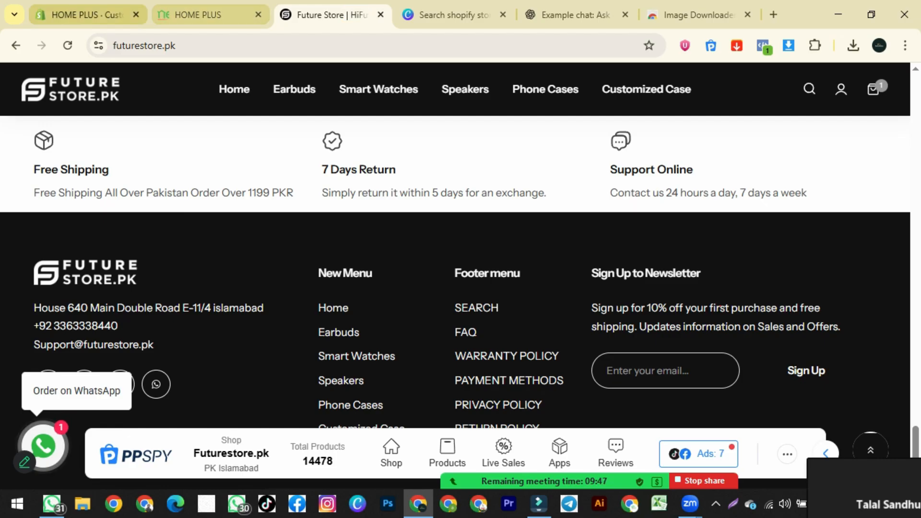
pyautogui.click(216, 16)
pyautogui.scroll(-12, 512, 294)
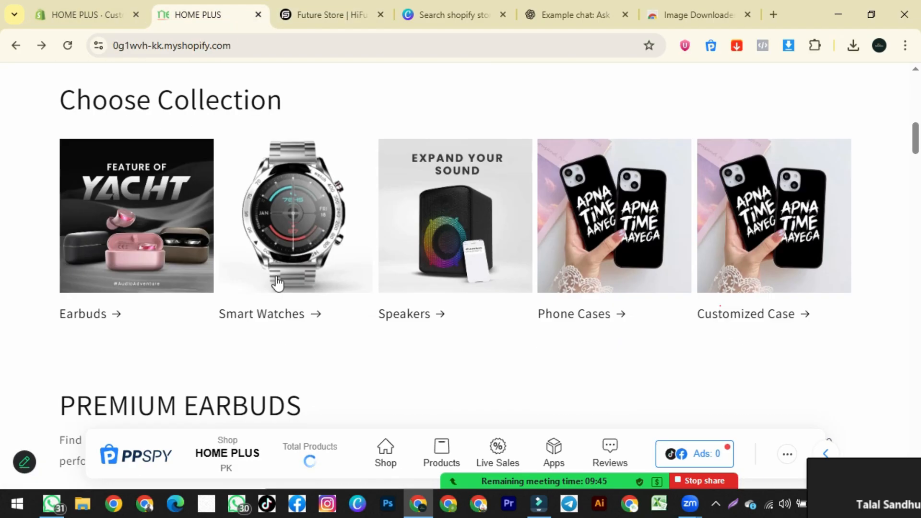
pyautogui.click(294, 238)
pyautogui.click(362, 337)
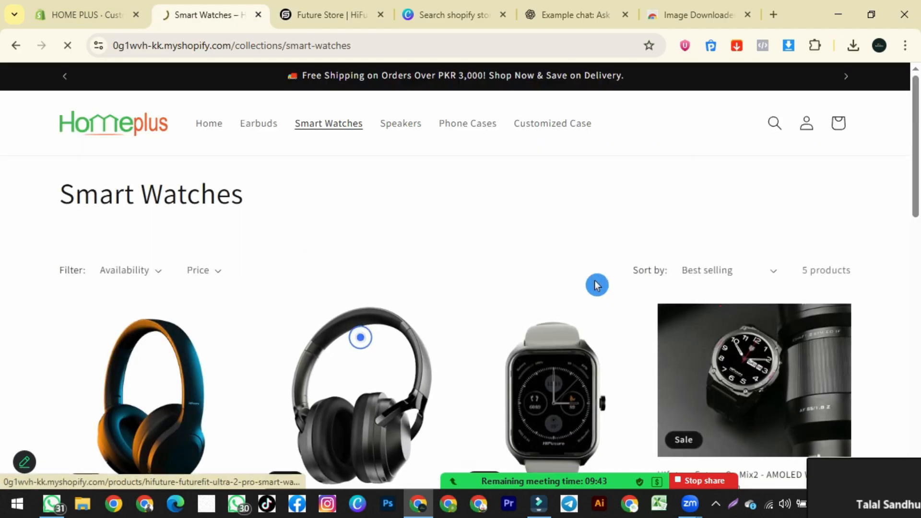
# - Test the immediate purchase of one black HiFuture FutureTour PRO Headphones through to the HOME PLUS checkout
pyautogui.scroll(-4, 757, 304)
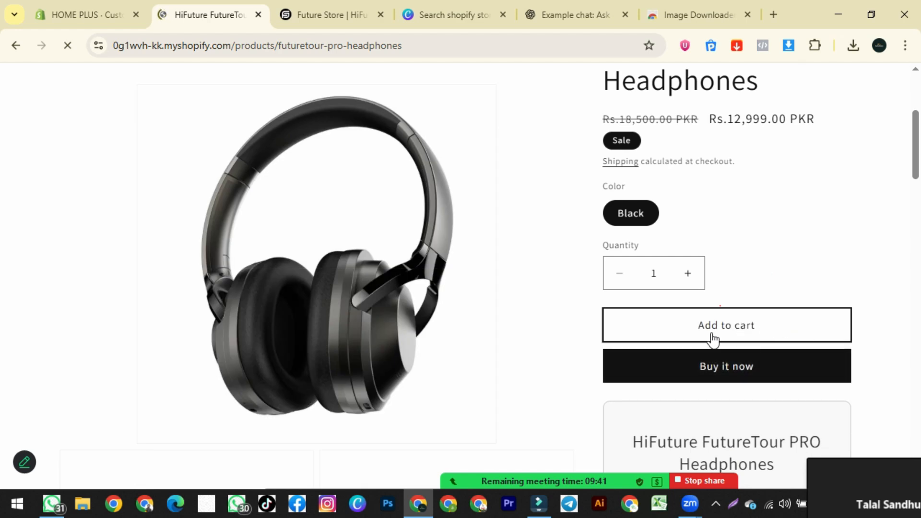
pyautogui.click(708, 370)
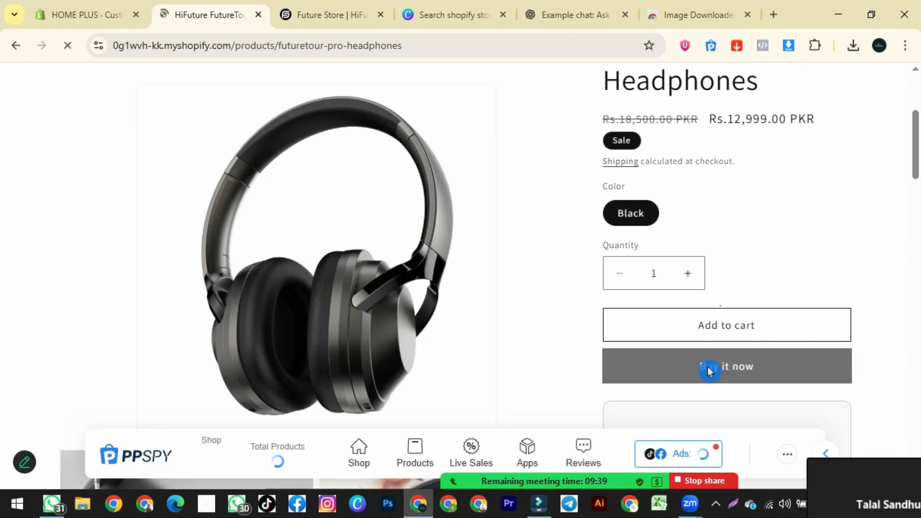
pyautogui.click(85, 164)
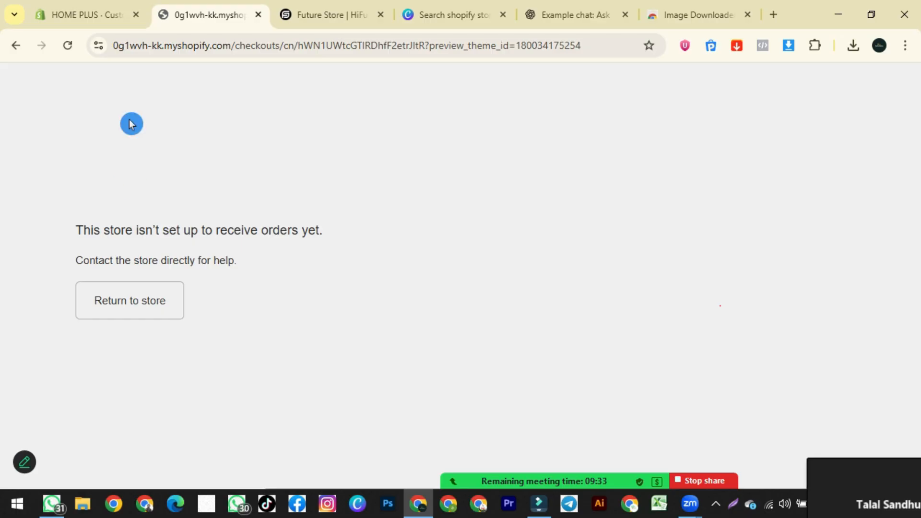
# - Start an immediate purchase of the Design 356 phone case on the Future Store site and examine its checkout form
pyautogui.click(331, 15)
pyautogui.scroll(15, 576, 287)
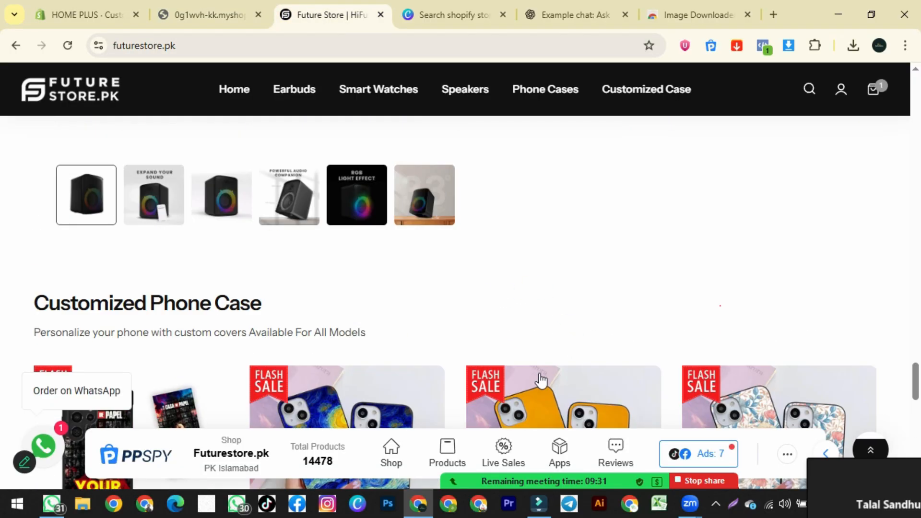
pyautogui.click(536, 401)
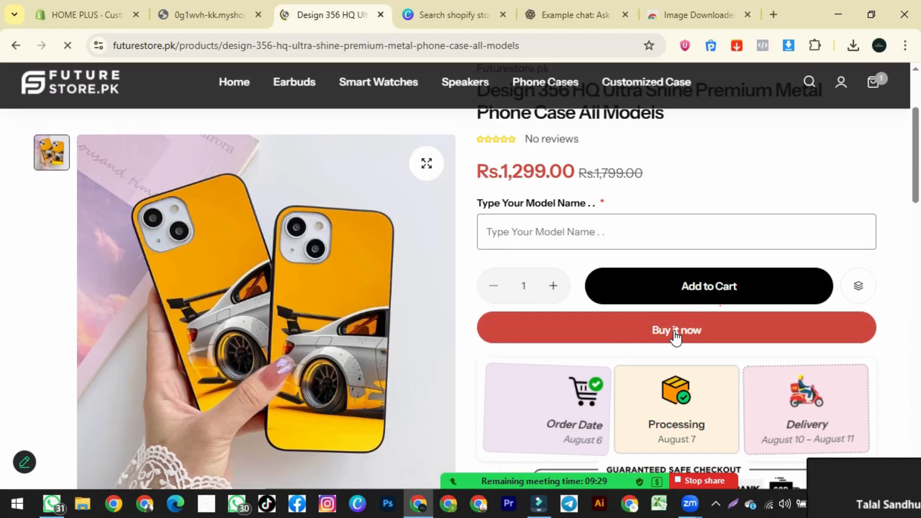
pyautogui.click(677, 334)
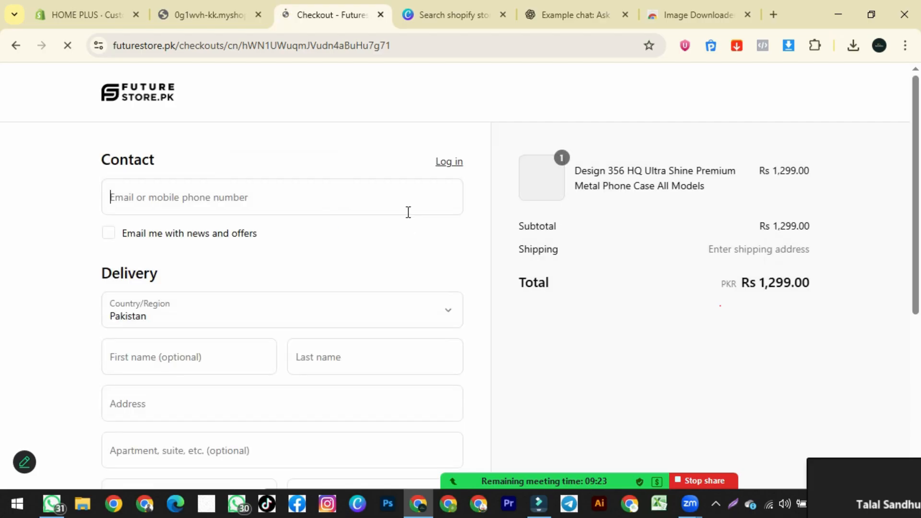
pyautogui.scroll(-12, 216, 249)
pyautogui.scroll(12, 246, 283)
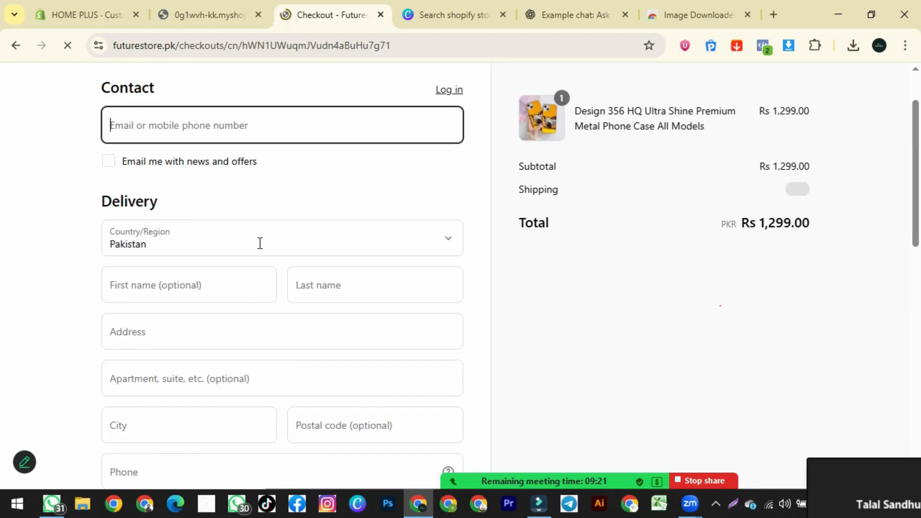
# - Leave the HOME PLUS checkout page and exit the Dawn theme editor to the Online Store themes page
pyautogui.click(192, 15)
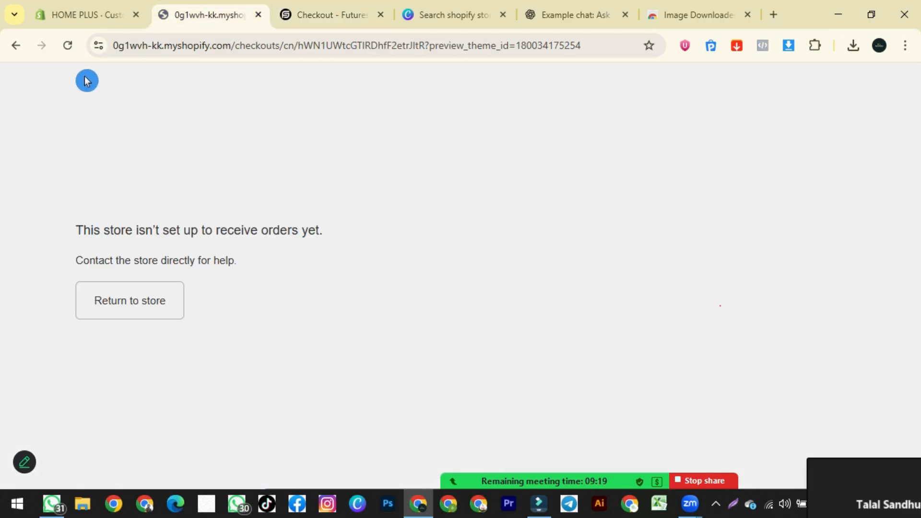
pyautogui.click(82, 14)
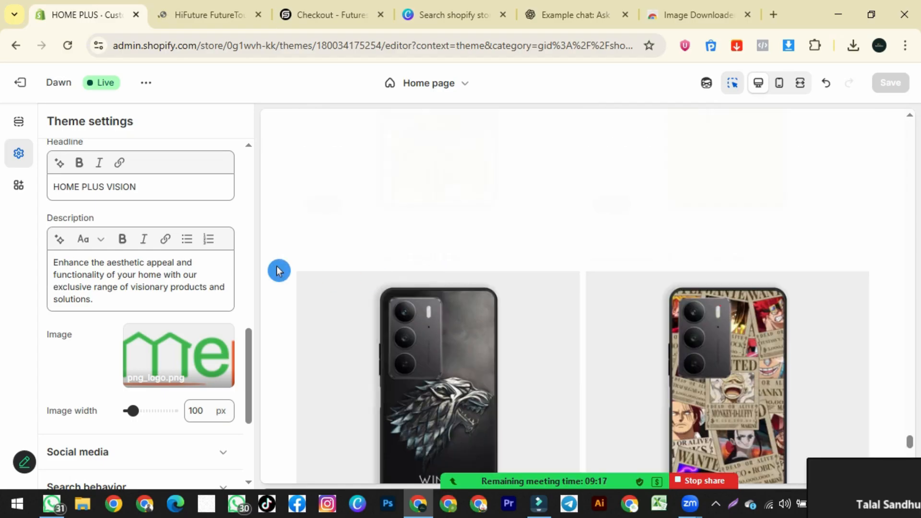
pyautogui.click(20, 82)
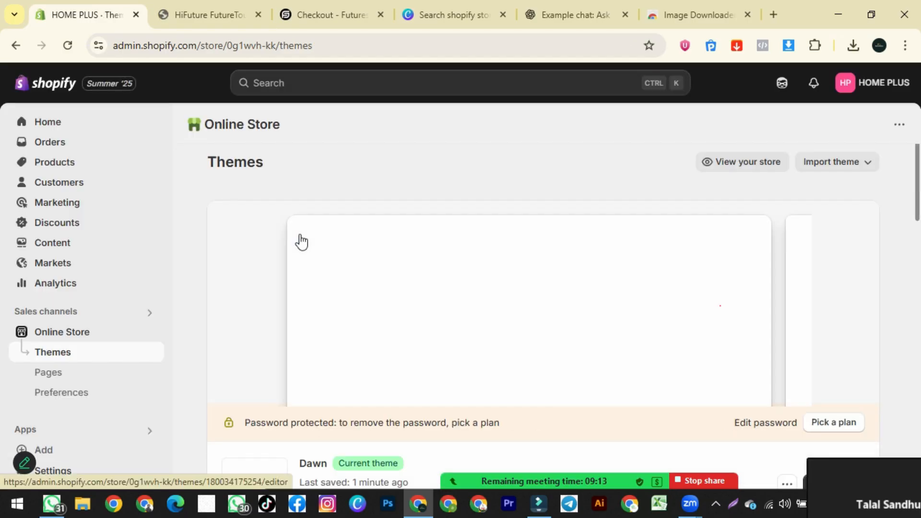
pyautogui.click(301, 240)
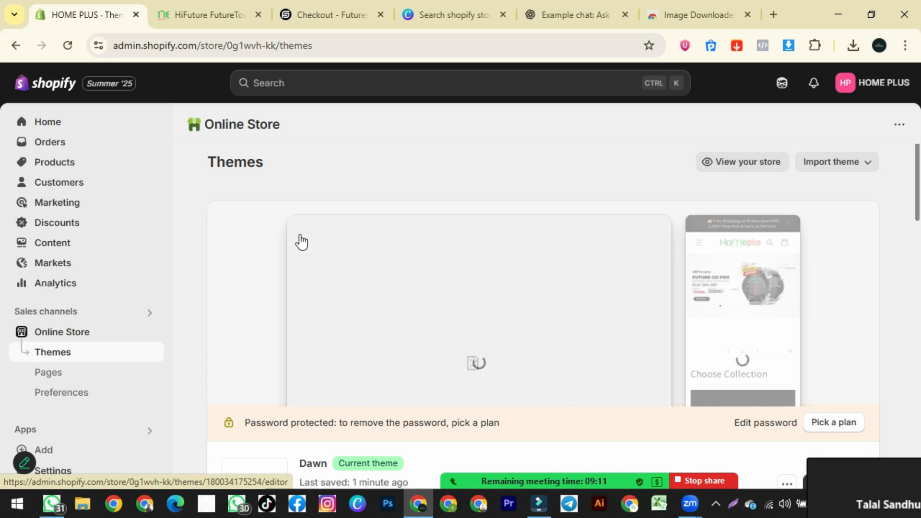